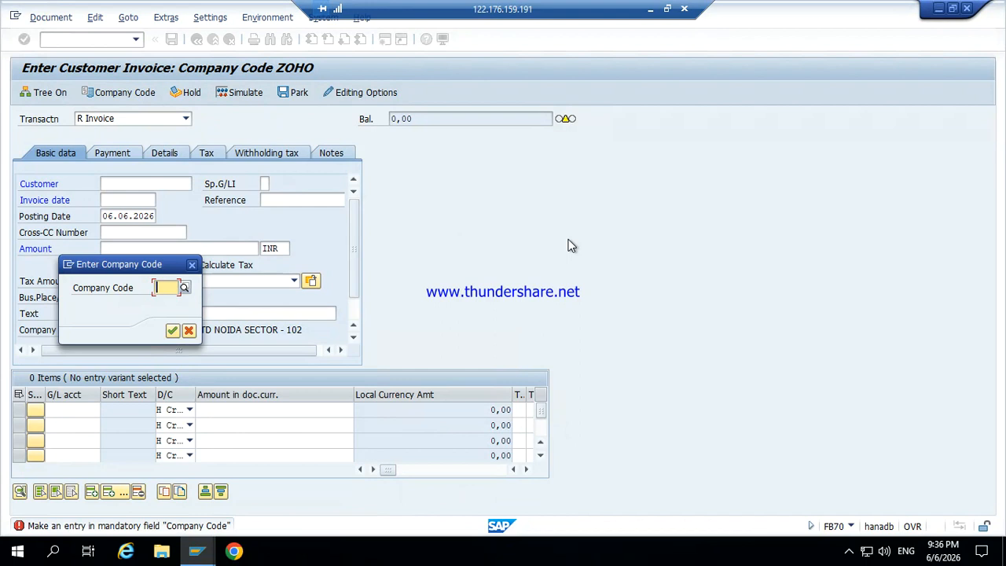
Step: Enter company code YOGA and select customer 31000012 (MAHINDRA MOTORPVT LTD) via search help
type("YOG")
key("BackSpace")
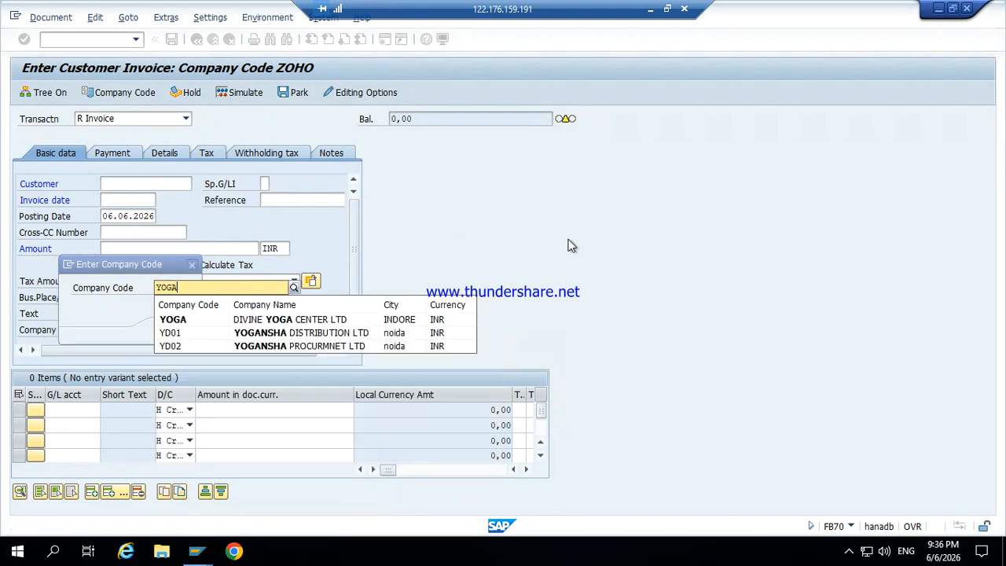
key("Return")
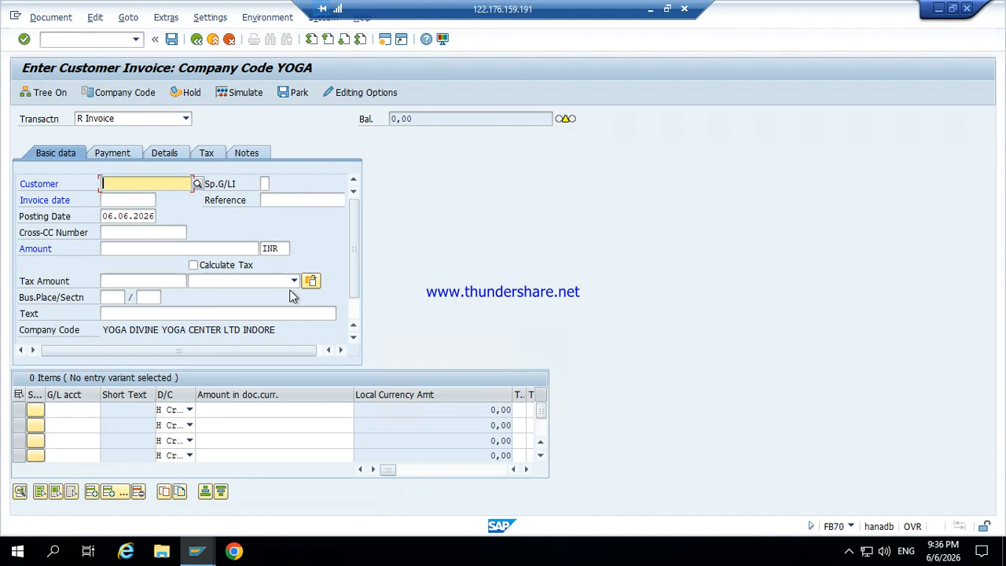
left_click(195, 188)
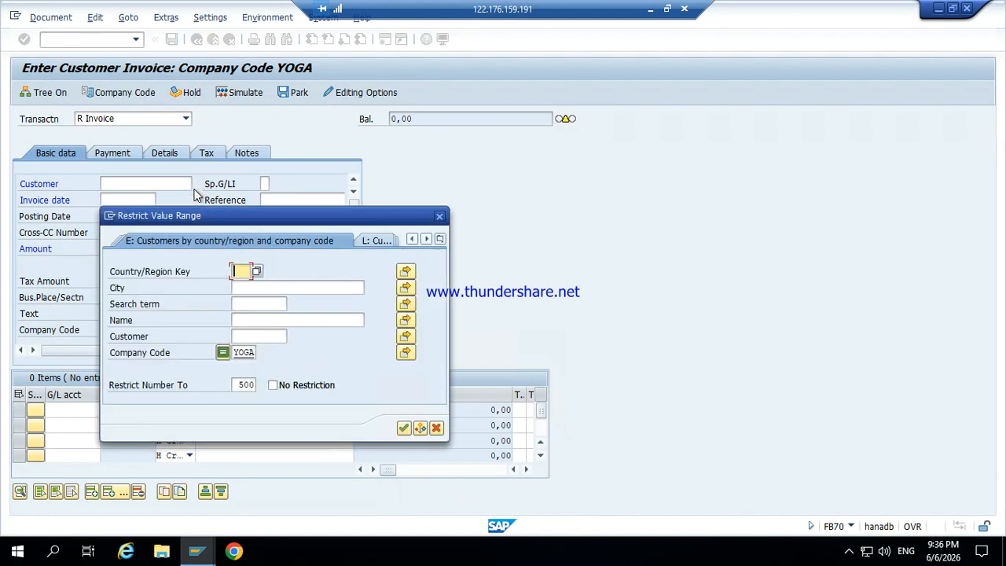
key("Return")
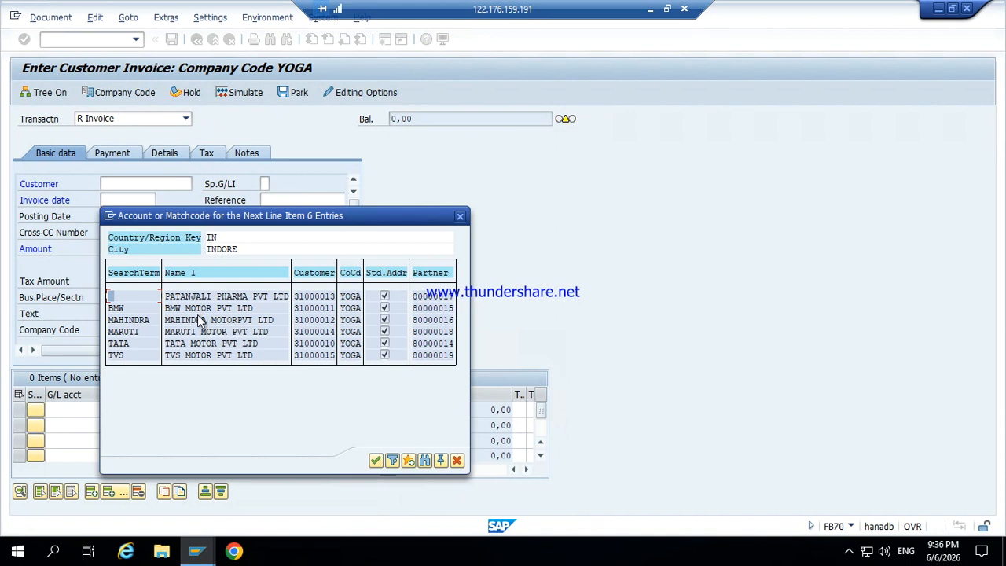
double_click(195, 320)
Step: Fill in invoice date 06.06.2026 and amount 1000000 INR
key("Tab")
key("Tab")
key("ctrl+c")
key("shift+Tab")
key("ctrl+v")
key("Tab")
key("Tab")
key("Tab")
key("BackSpace")
key("Down")
key("Tab")
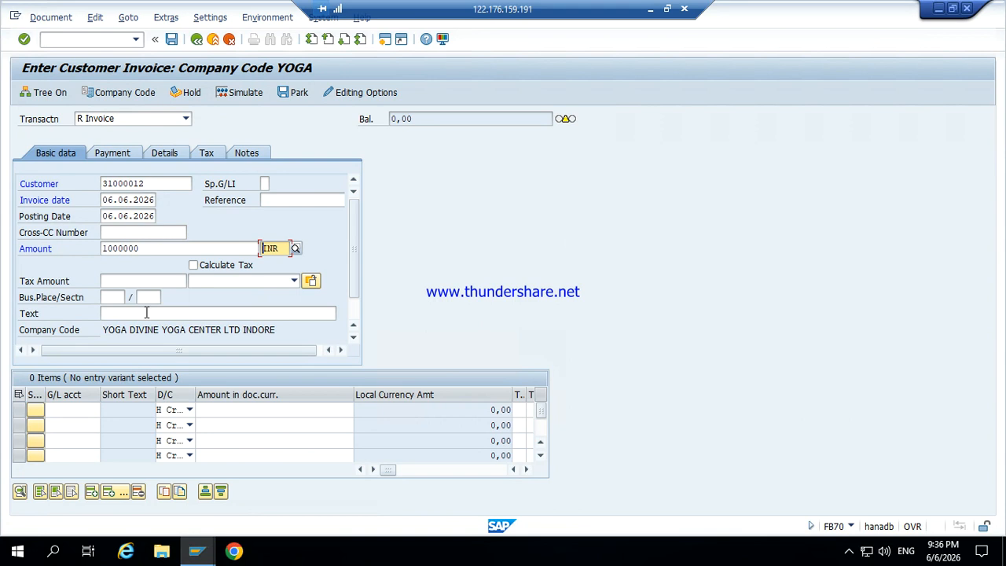
Step: Enter SALE GOODS as the invoice text
left_click(200, 311)
type("S")
key("Down")
key("Return")
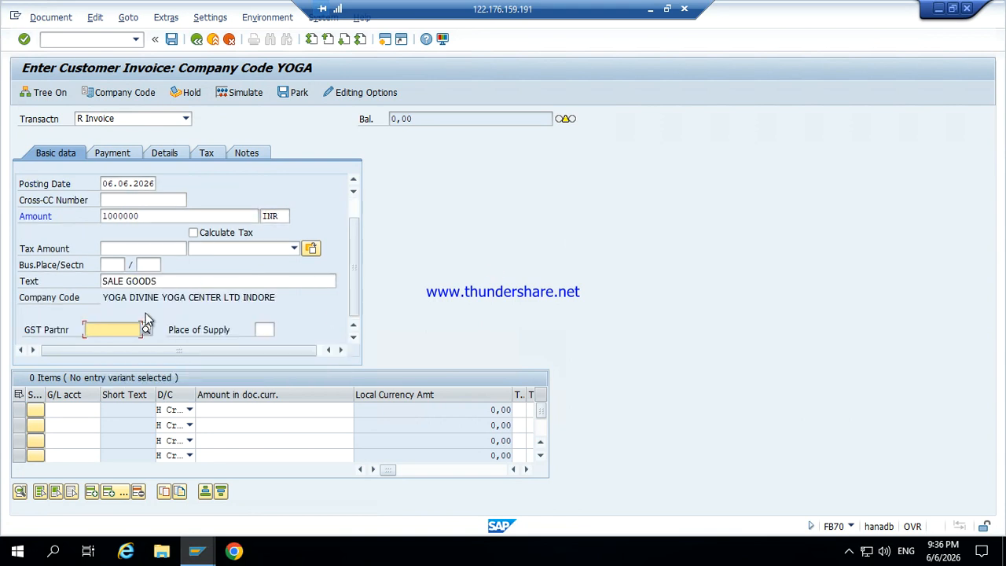
Step: Add an invoice line with G/L account 300001 SALE MARBEL
left_click(86, 410)
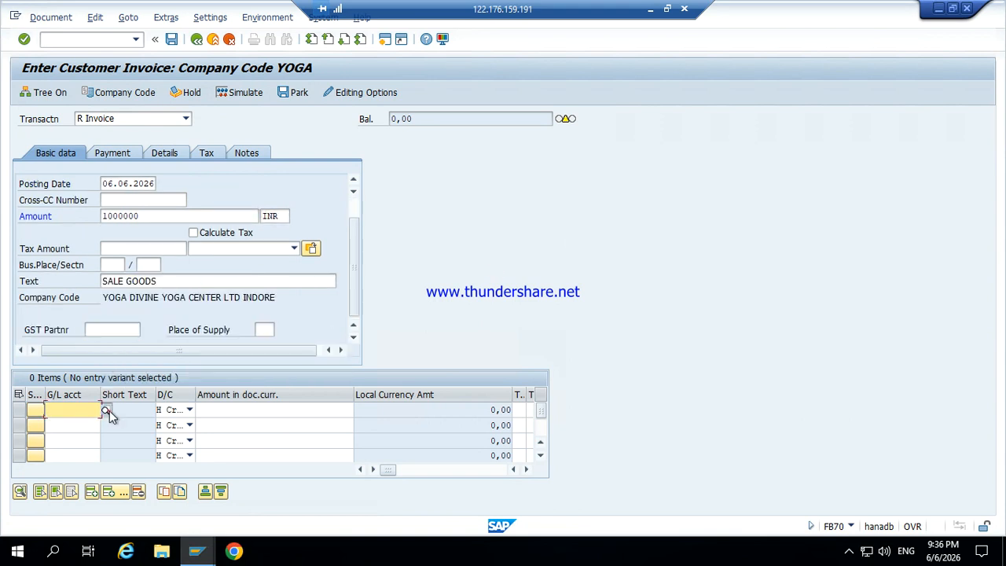
left_click(107, 410)
key("Return")
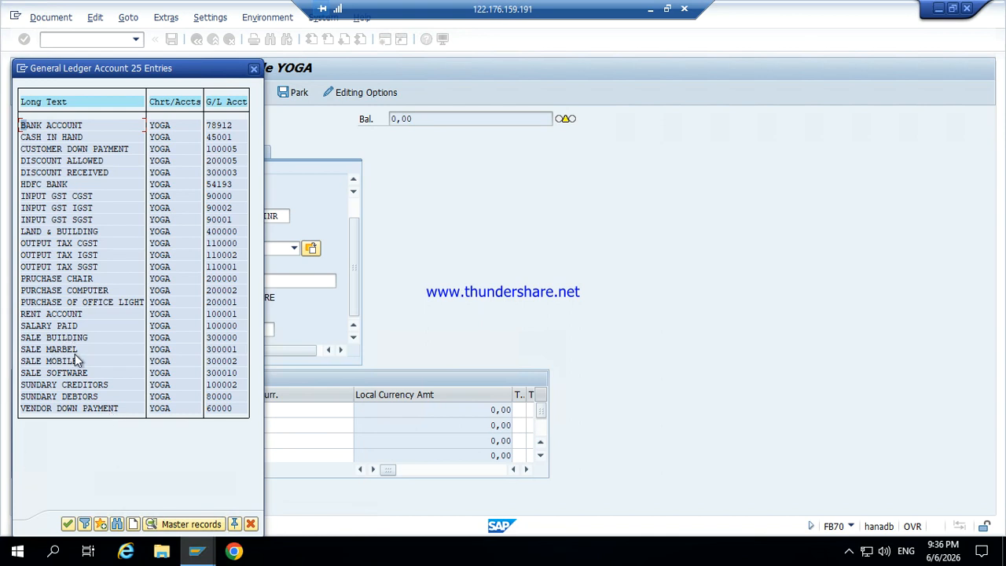
double_click(76, 350)
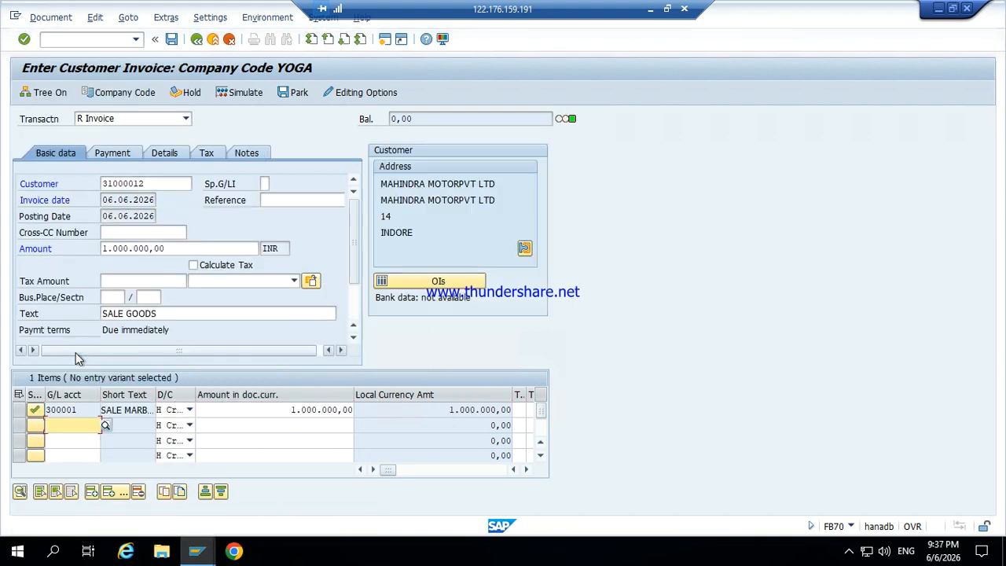
Step: Switch the invoice's customer to BMW customer 31000011 from the YOGA customer list
left_click(156, 187)
left_click(197, 184)
key("Return")
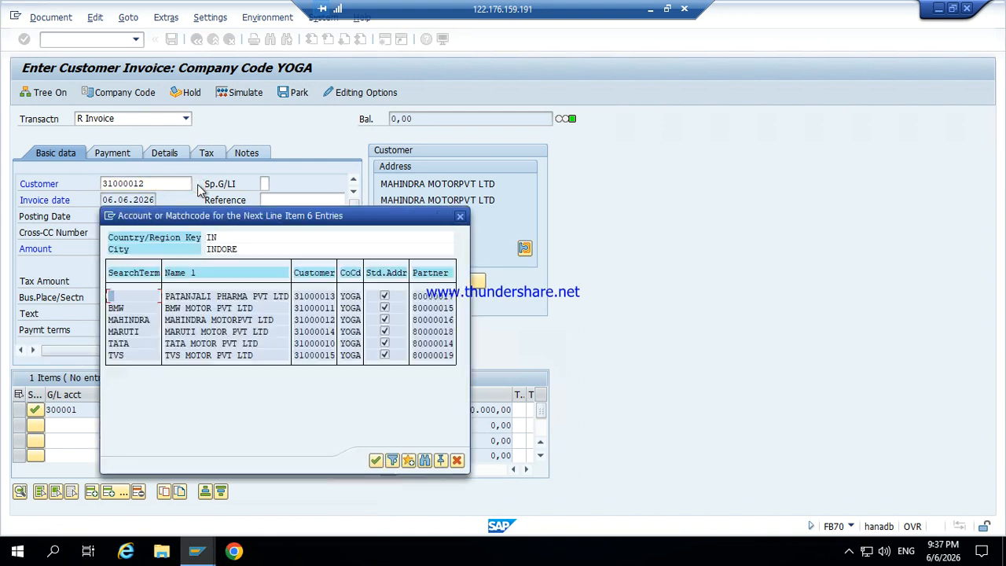
double_click(205, 306)
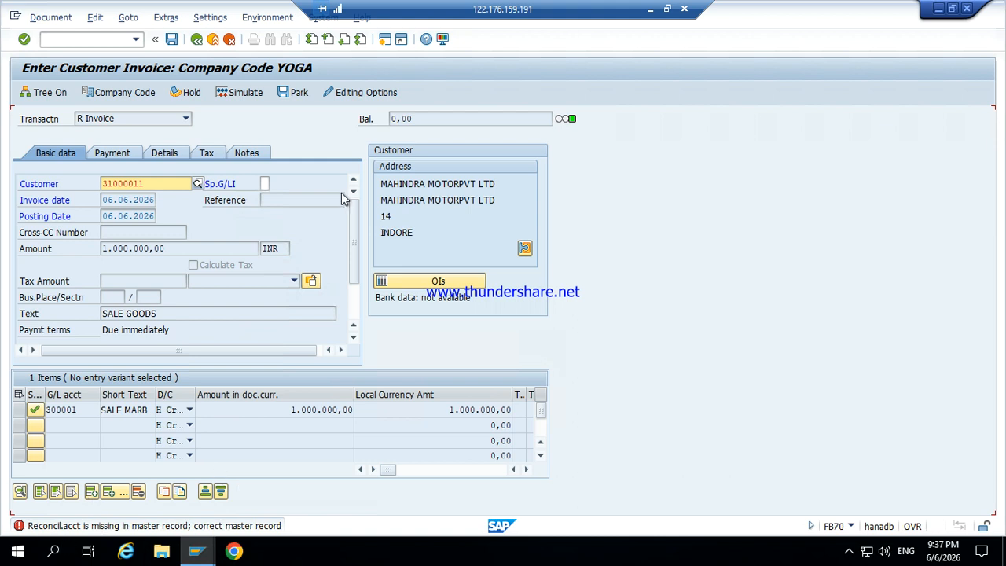
Step: Open customer 31000011 for change with /oFD02 in a new session
left_click(104, 39)
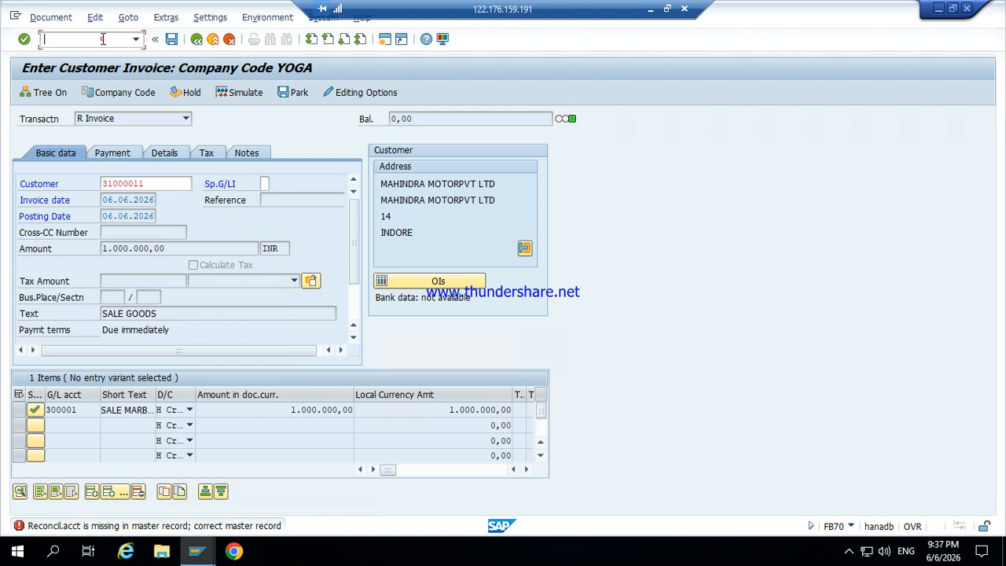
type("/oFD02")
key("Return")
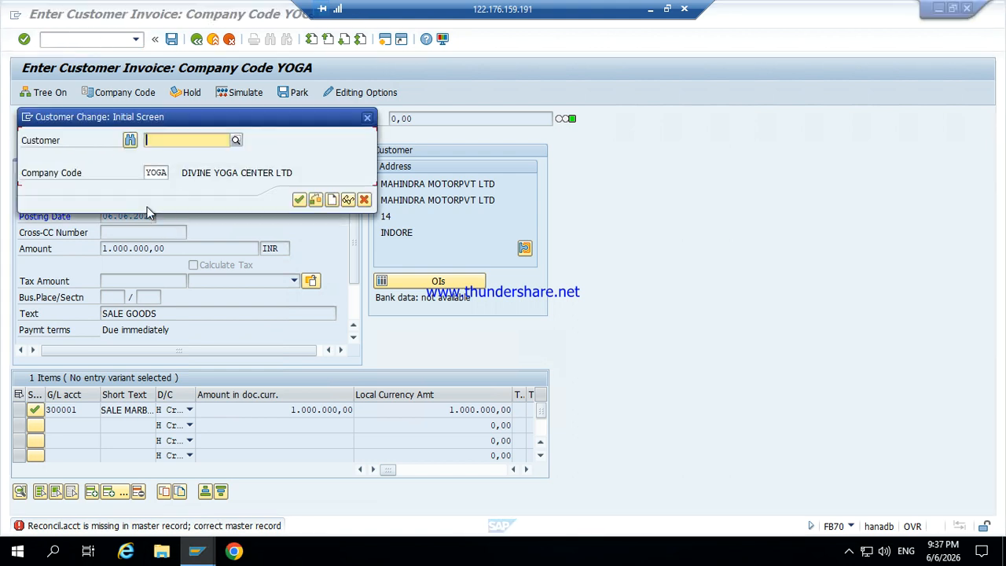
left_click(235, 143)
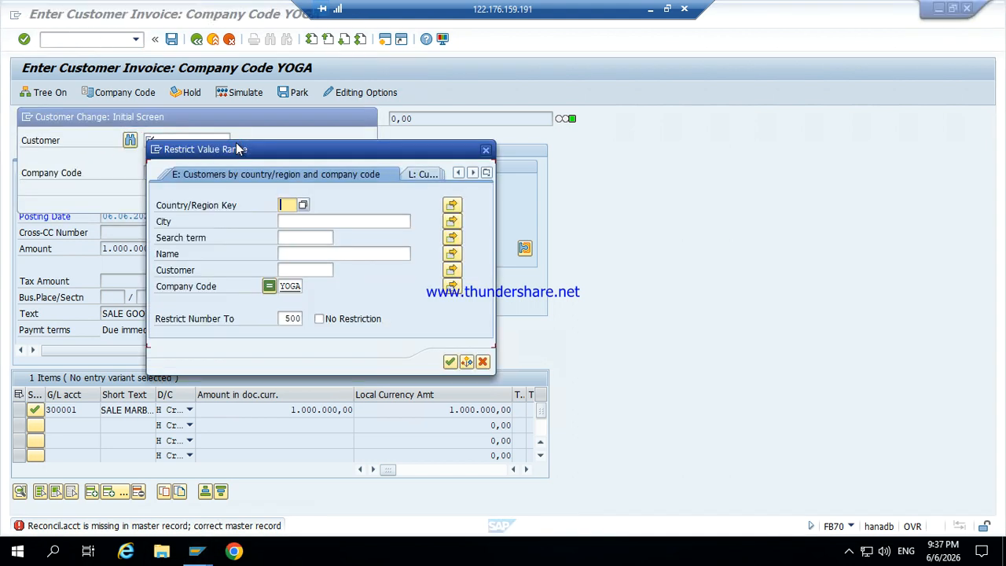
key("Return")
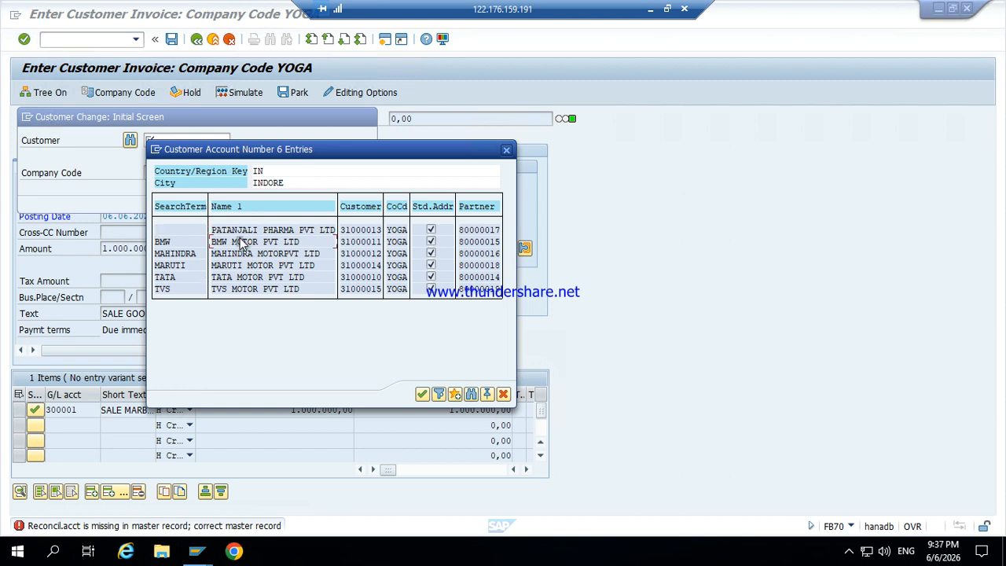
double_click(242, 242)
key("Return")
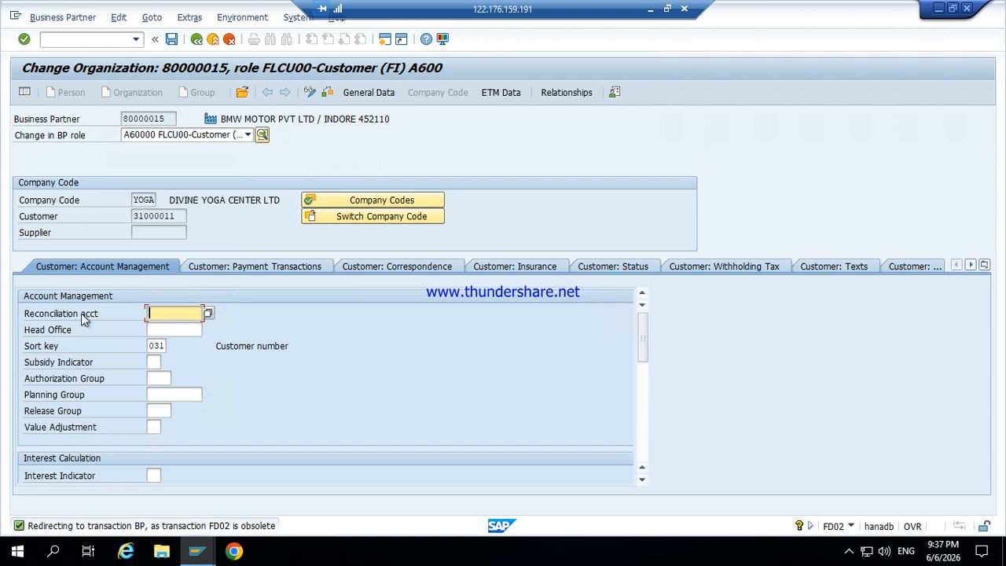
Step: Set reconciliation account 80000 SUNDARY DEBTORS on the customer's master record
left_click(209, 314)
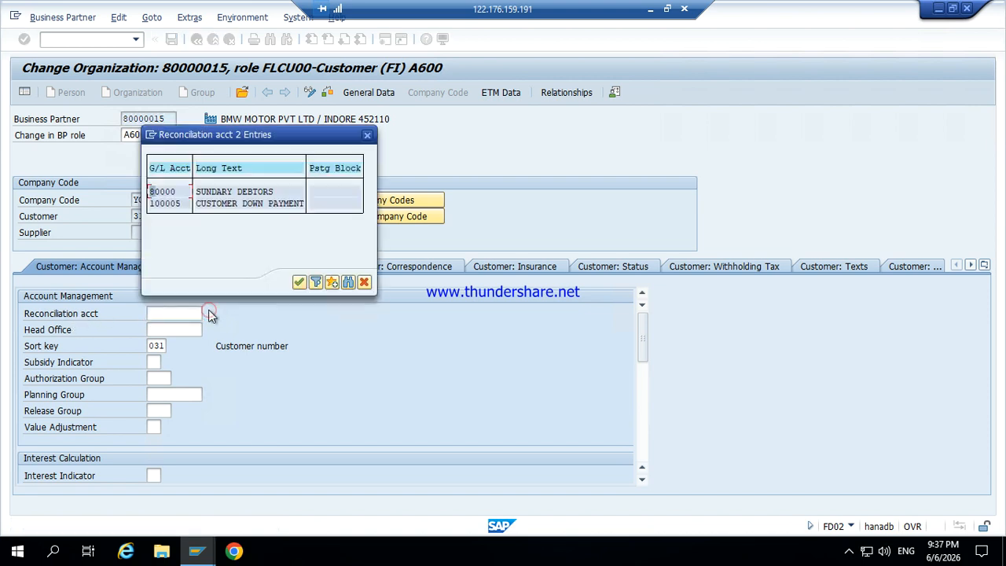
double_click(228, 196)
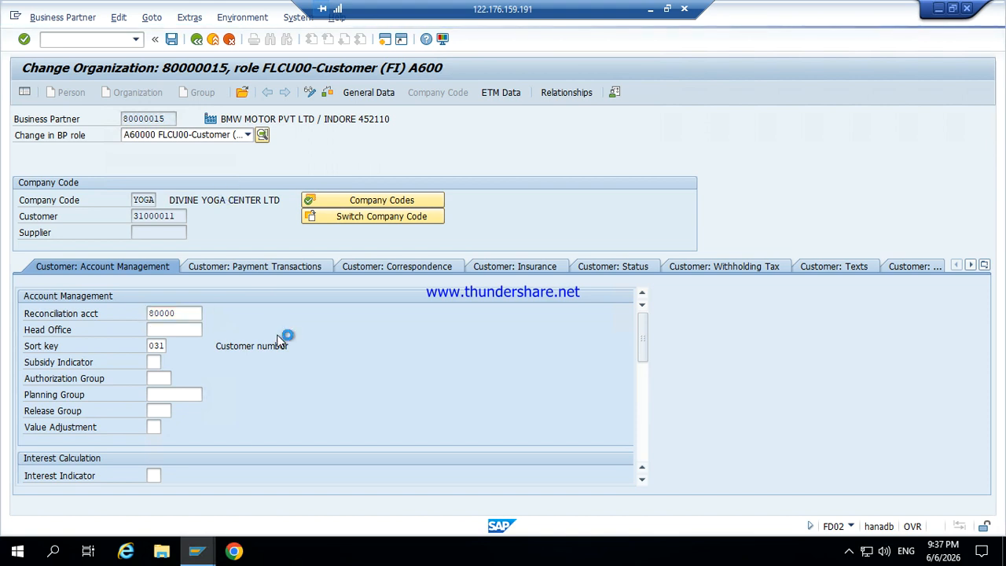
left_click(94, 38)
type("/")
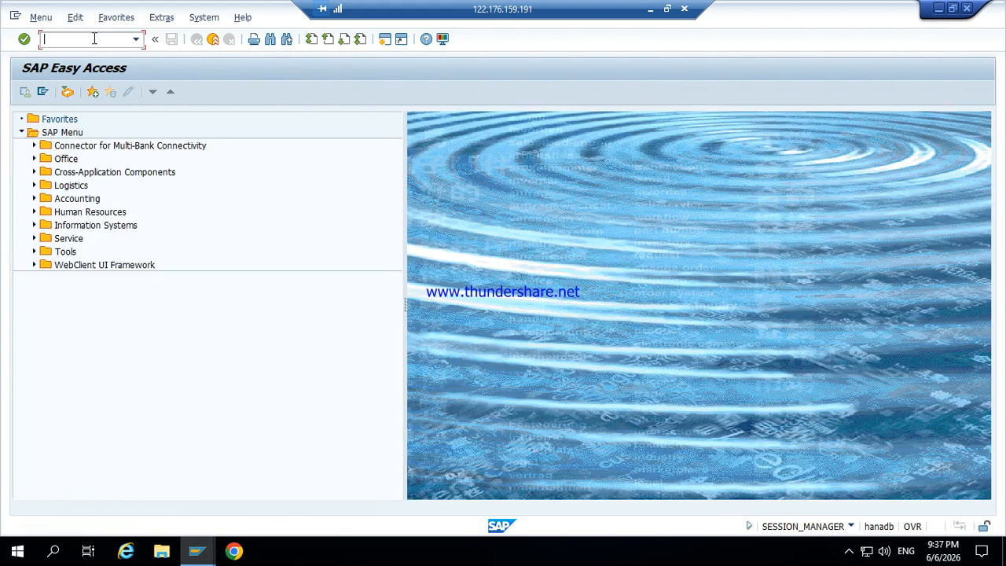
Step: Return to the invoice window and restart the customer invoice with /NFB70
mouse_move(197, 550)
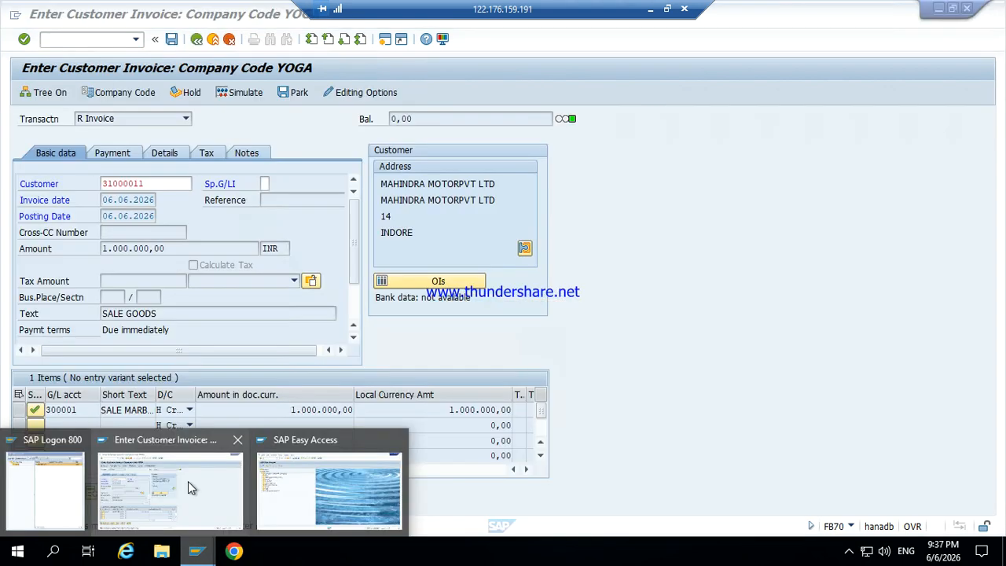
left_click(187, 481)
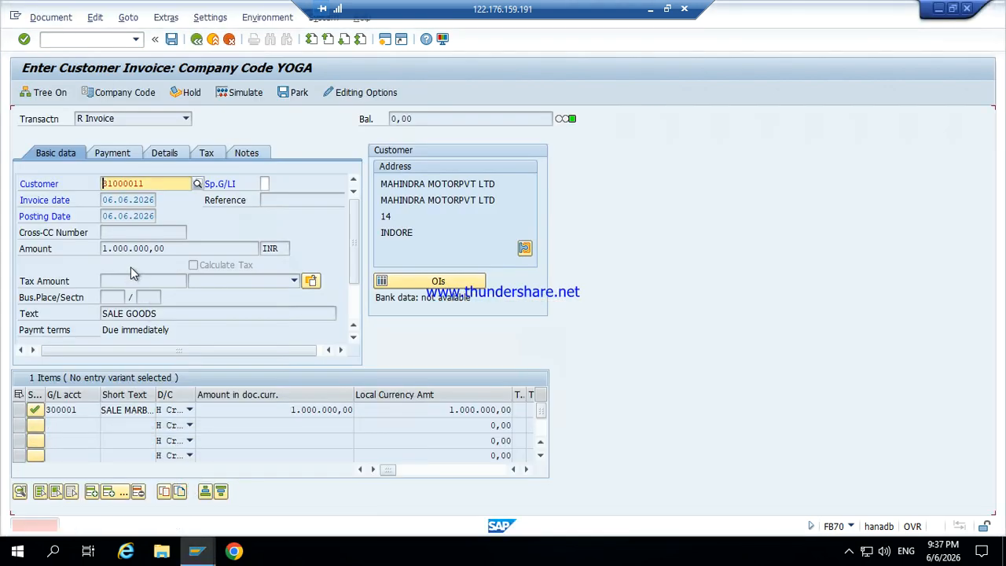
left_click(79, 41)
type("/NF")
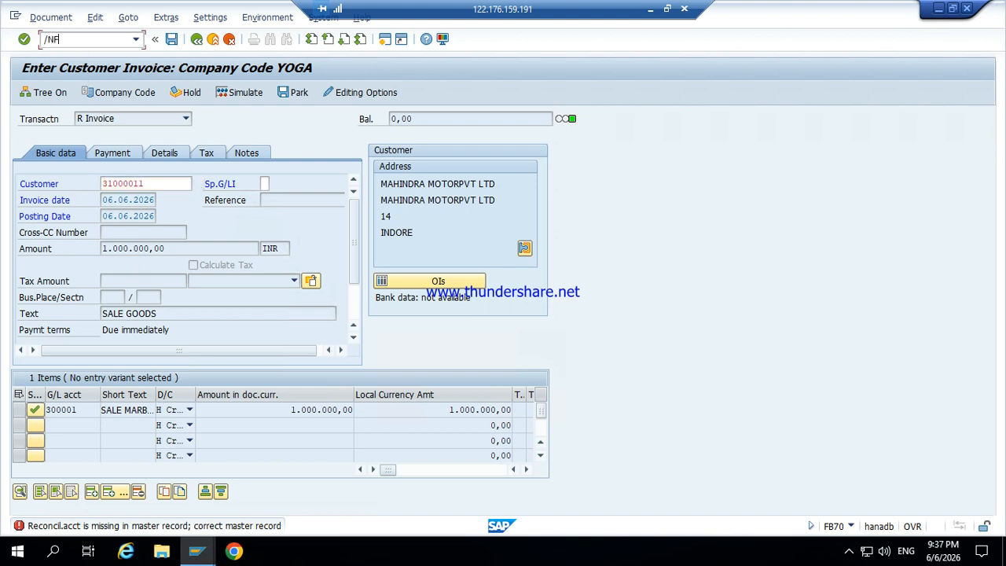
type("B70")
key("Return")
Step: Re-enter customer 31000011, the invoice date, amount 1000000 and text SALE GOODS
key("Down")
key("Tab")
key("Tab")
key("Down")
key("Tab")
key("Tab")
key("Tab")
type("1000000")
key("Tab")
key("Tab")
key("Tab")
key("Tab")
key("Tab")
key("Tab")
key("Tab")
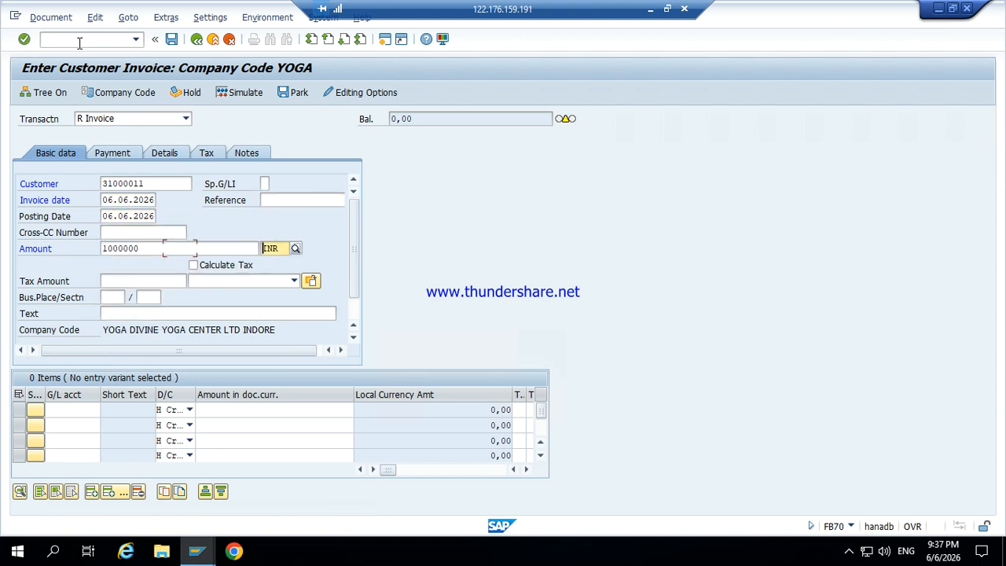
type("SALE GOODS")
Step: Add G/L line 300001 with the balancing amount *, then exit to Easy Access with /n
key("Tab")
key("Tab")
key("Tab")
key("Down")
key("BackSpace")
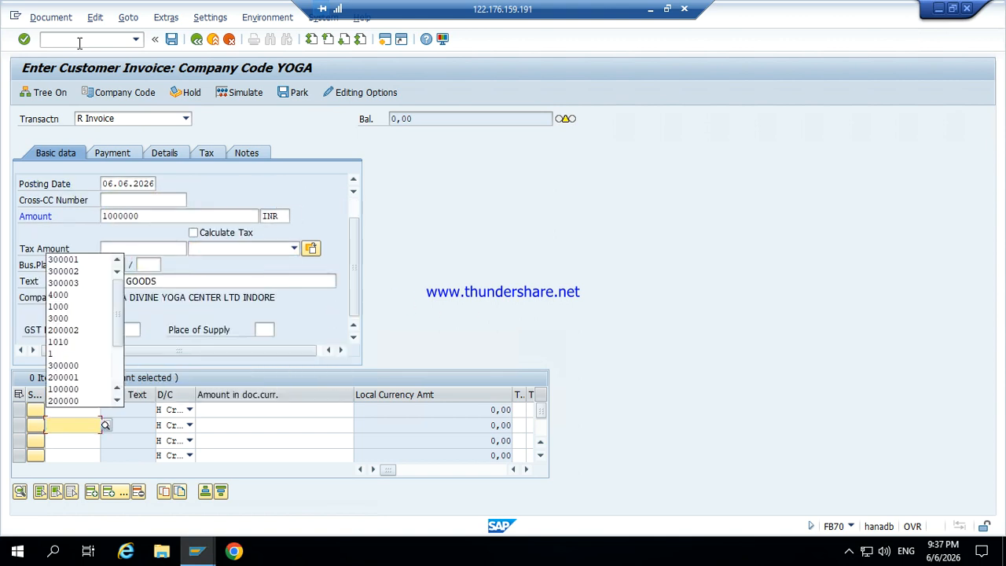
key("Down")
key("Tab")
key("Tab")
key("Tab")
key("shift+Tab")
type("*")
key("Return")
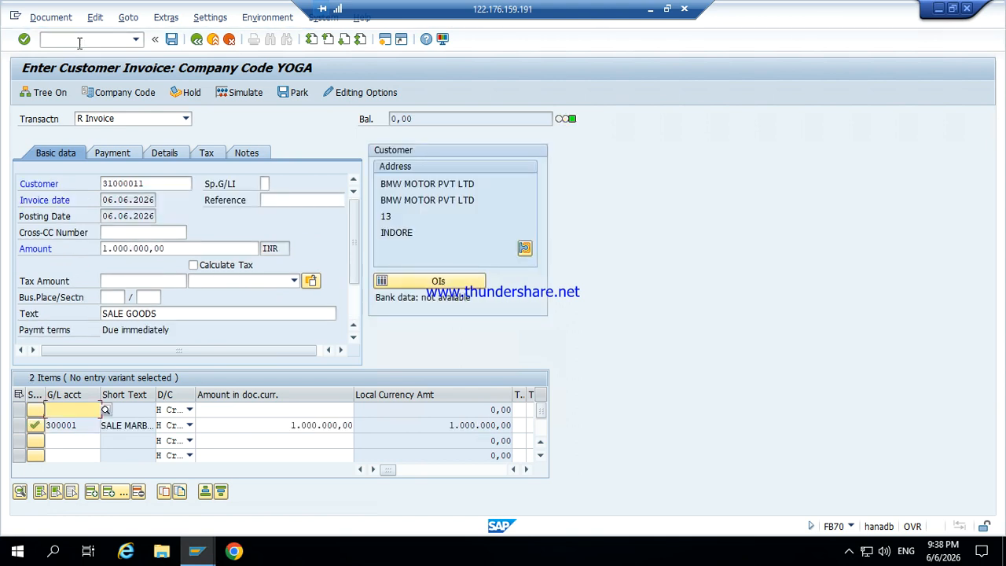
left_click(80, 43)
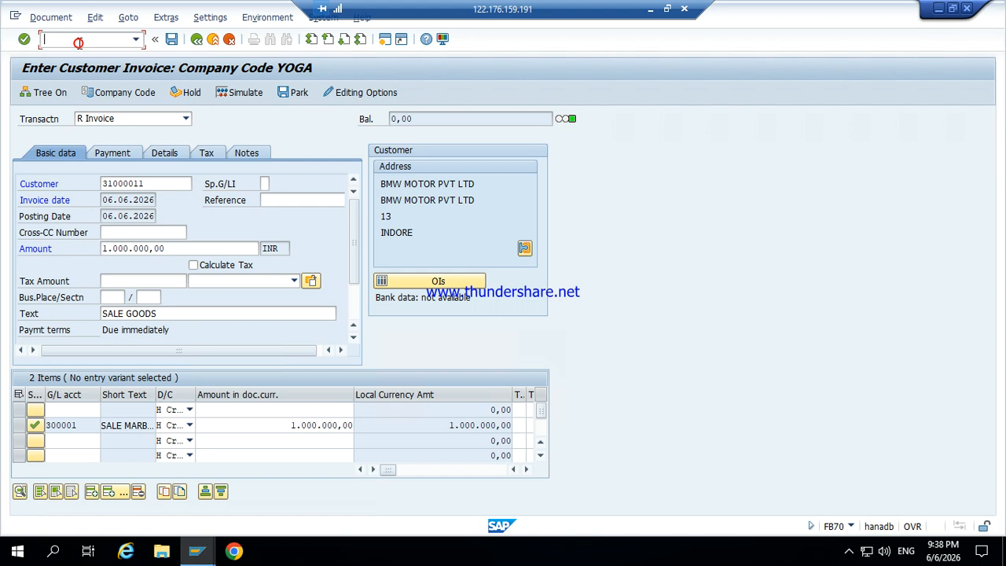
type("/n")
key("Return")
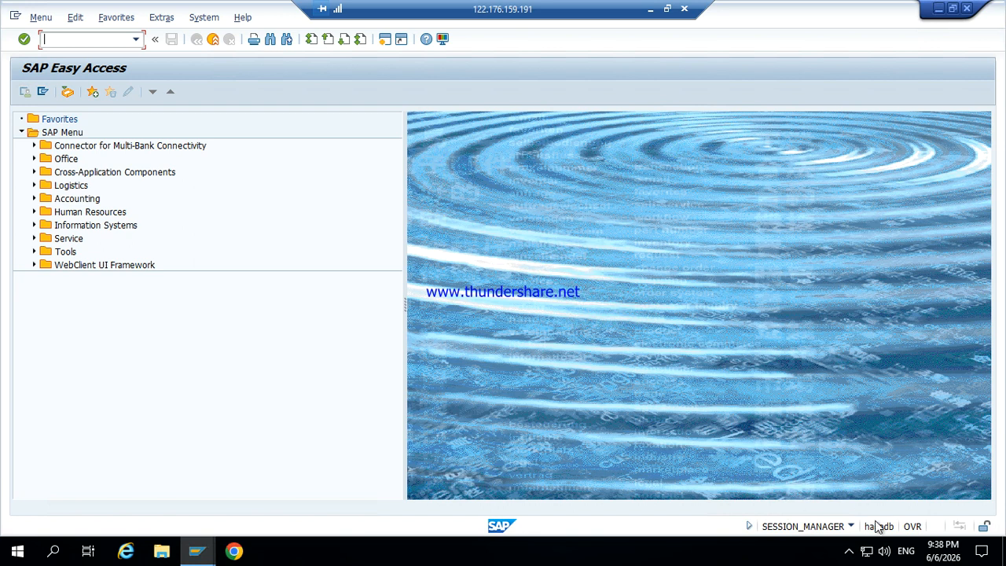
Step: Close the SAP window confirming Log Off with Yes, close SAP Logon and end the RDP session
left_click(940, 556)
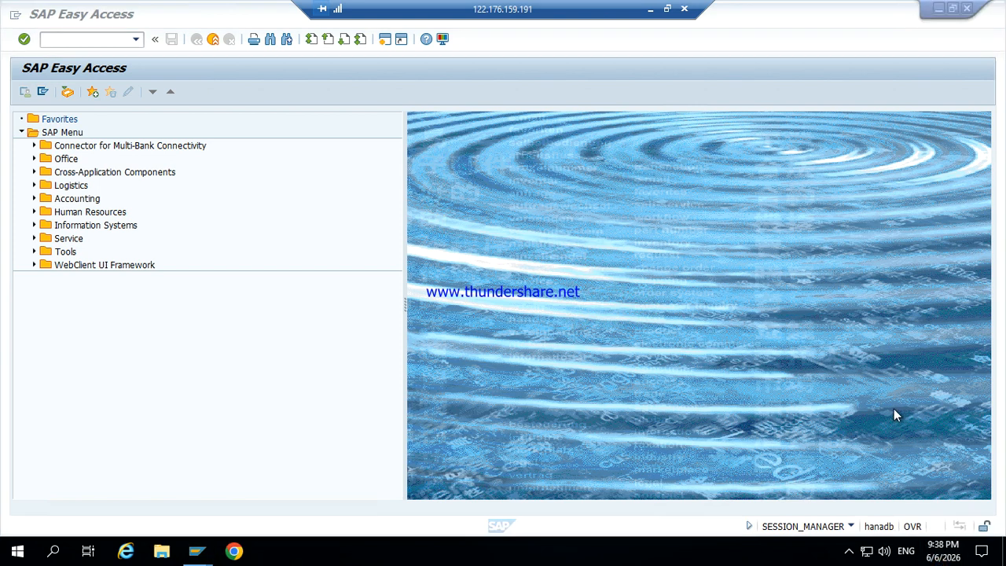
left_click(853, 146)
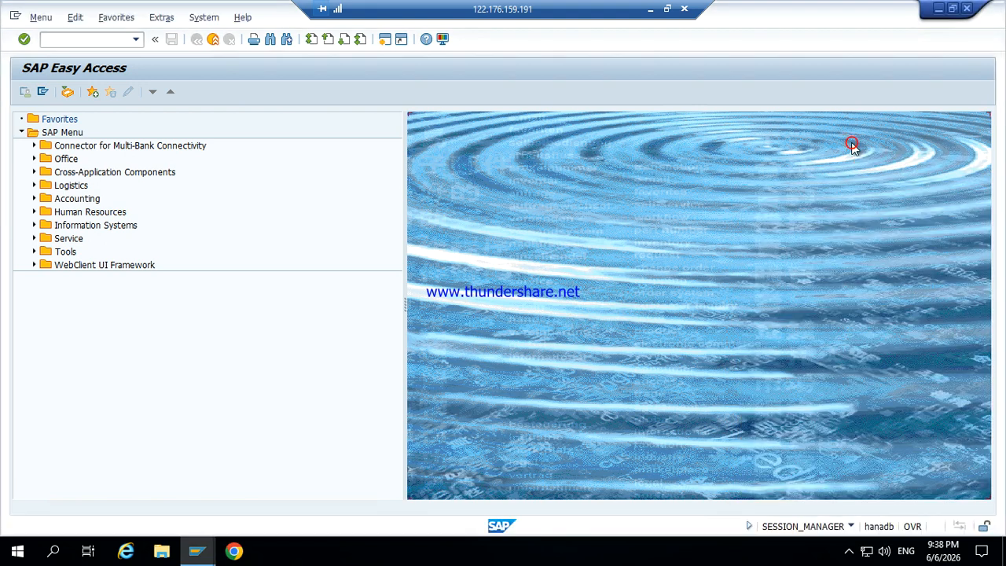
left_click(252, 405)
left_click(967, 10)
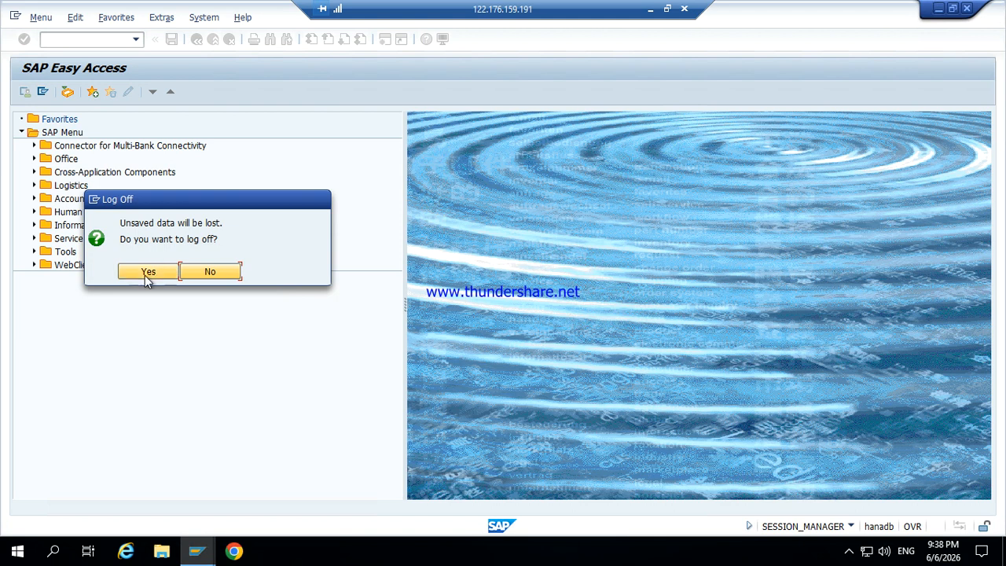
left_click(145, 275)
left_click(689, 84)
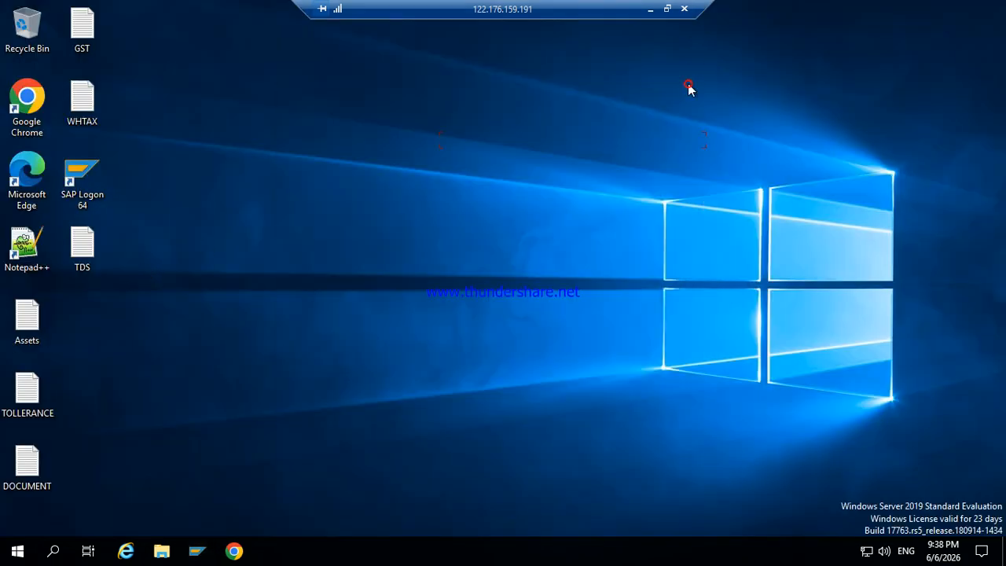
left_click(684, 9)
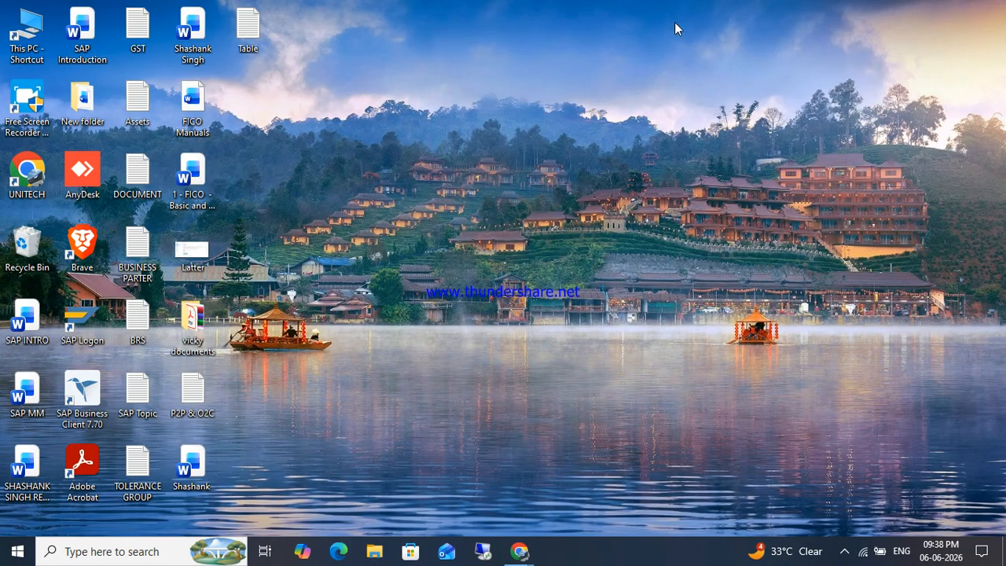
Step: Launch SAP Logon, open the HANA server connection and log on with the saved user
double_click(96, 338)
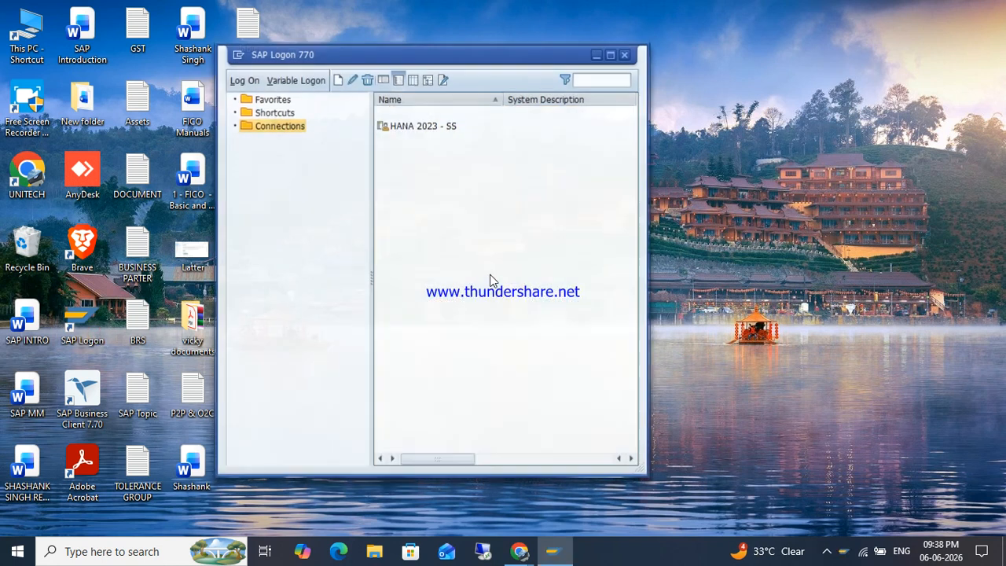
key("Return")
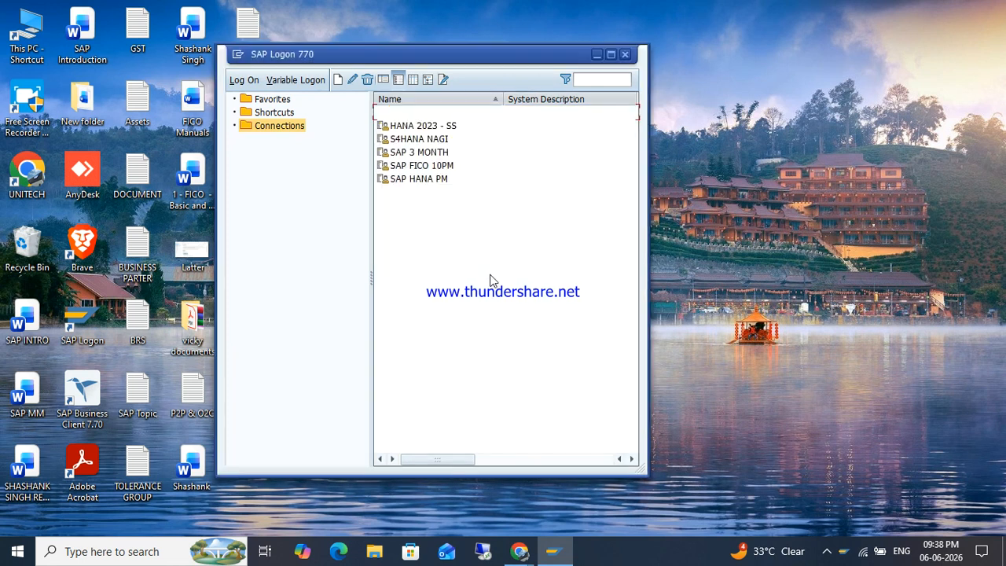
key("Down")
key("Down")
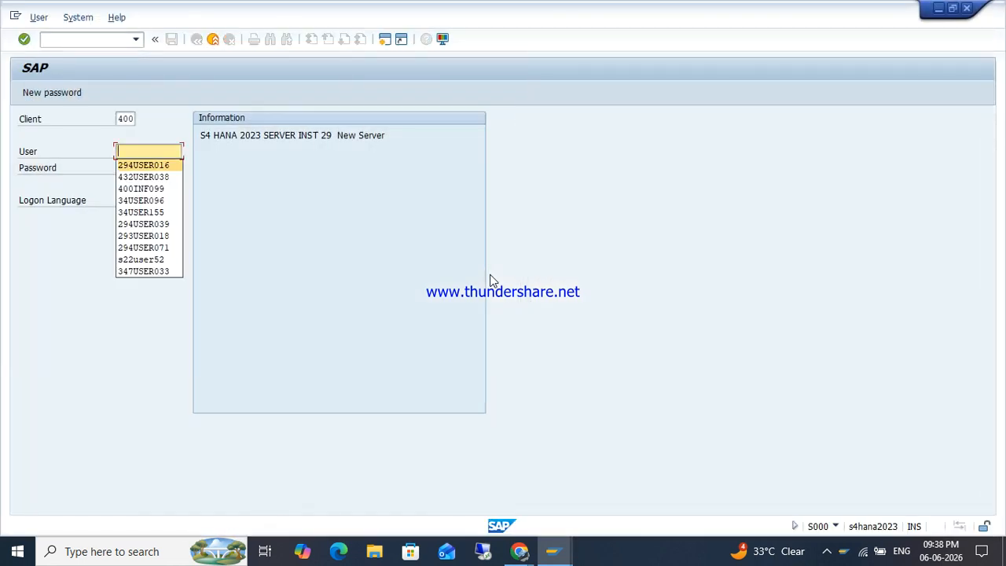
key("Tab")
key("Return")
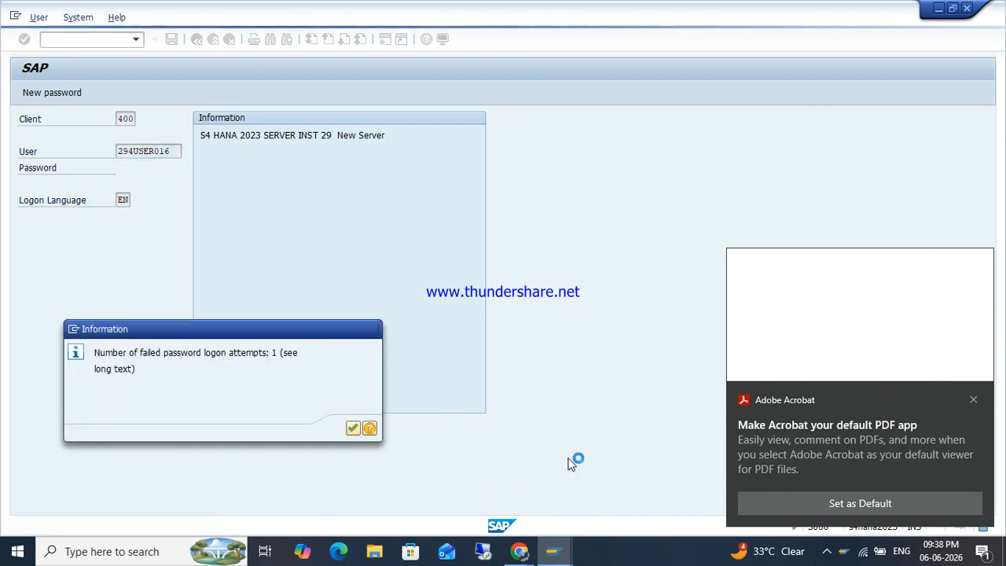
left_click(973, 399)
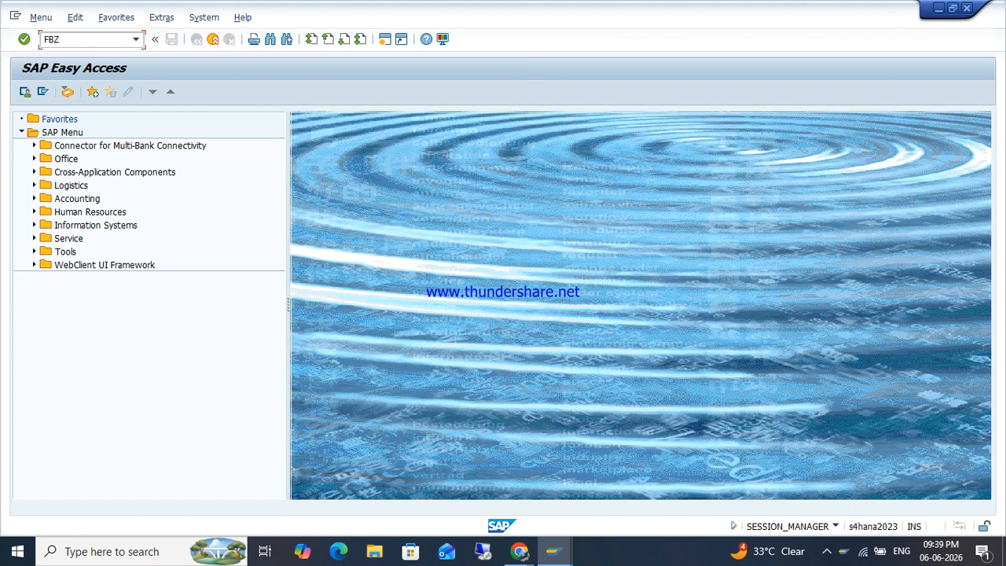
Step: Open the SIMG guide and expand Financial Accounting > AR/AP > Business Transactions
key("Return")
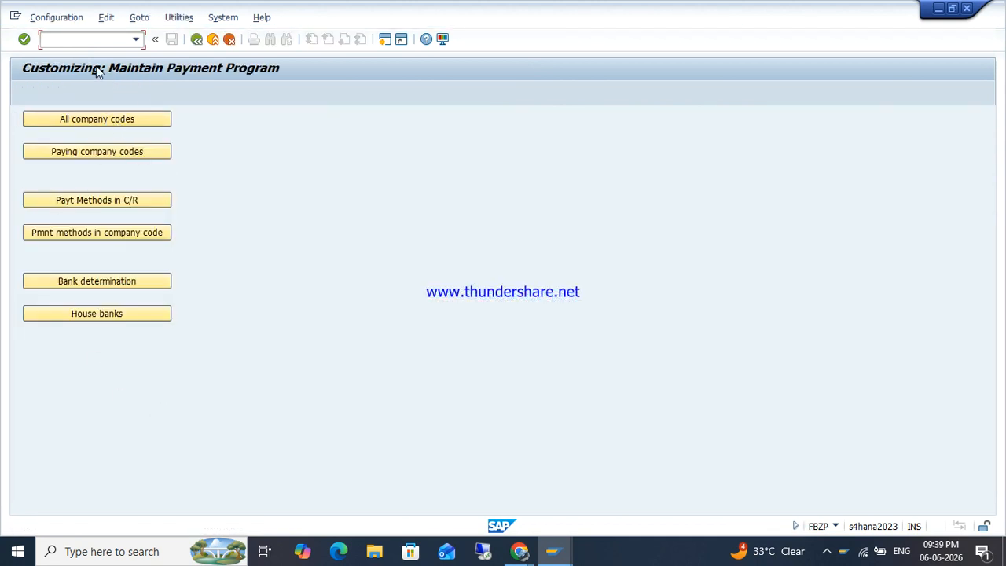
key("F3")
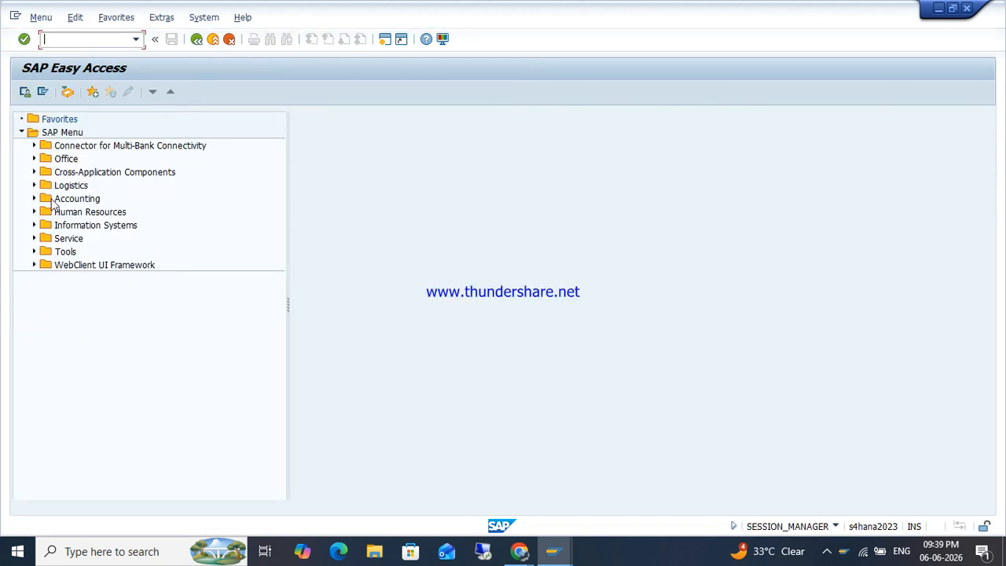
key("Return")
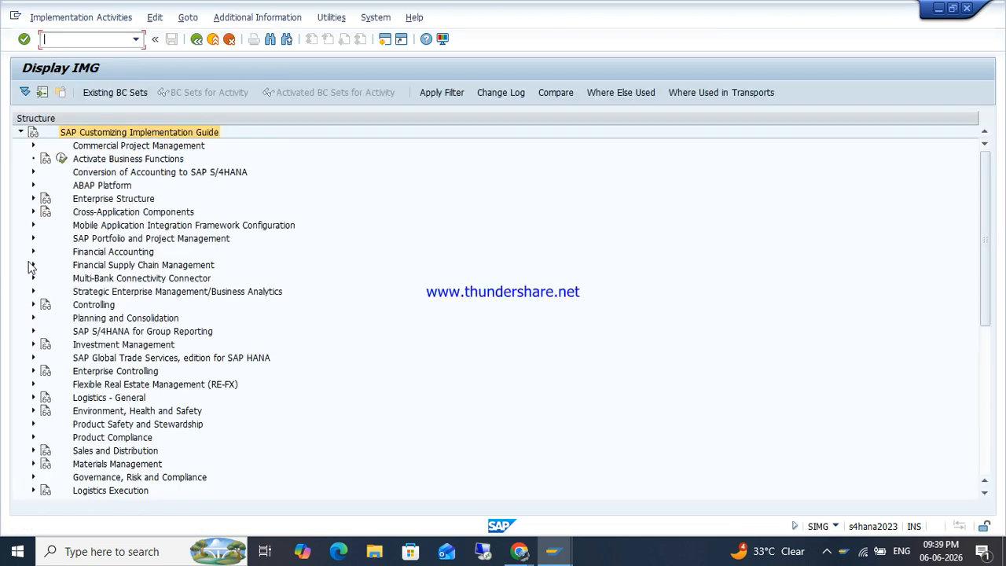
left_click(33, 251)
left_click(45, 291)
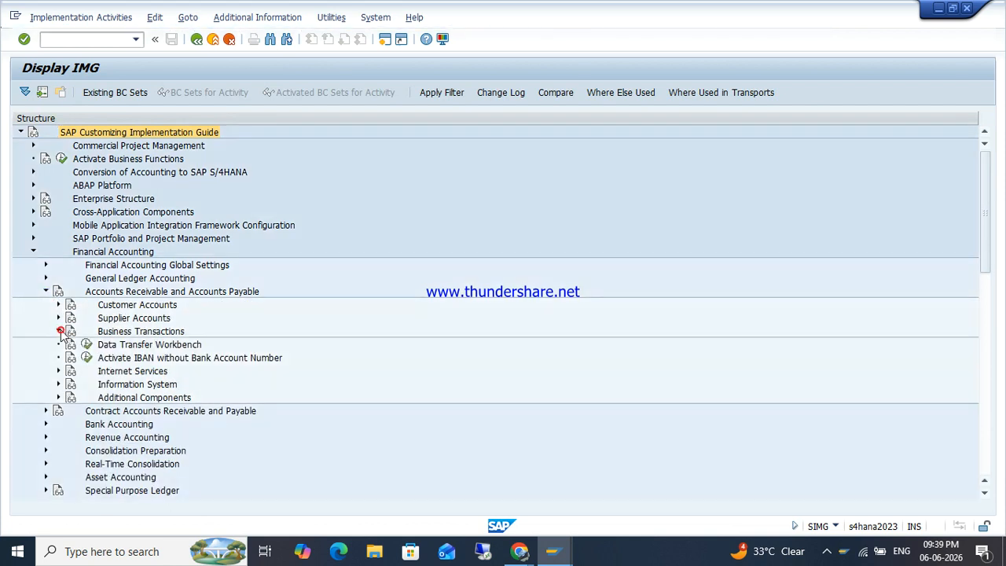
left_click(58, 331)
Step: Expand Outgoing Payments > Automatic Outgoing Payments > Payment Method/Bank Selection for Payment Program
left_click(135, 293)
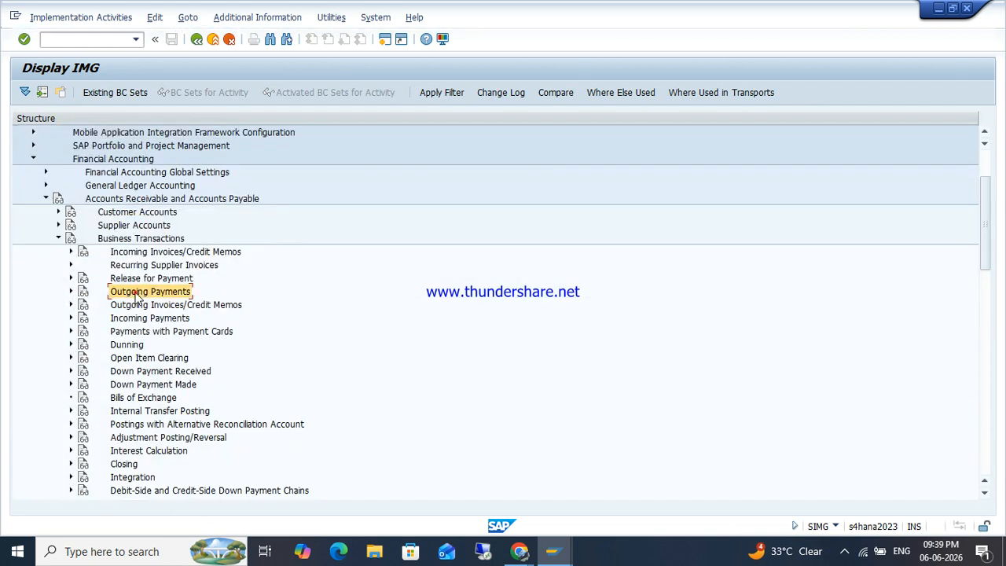
left_click(71, 292)
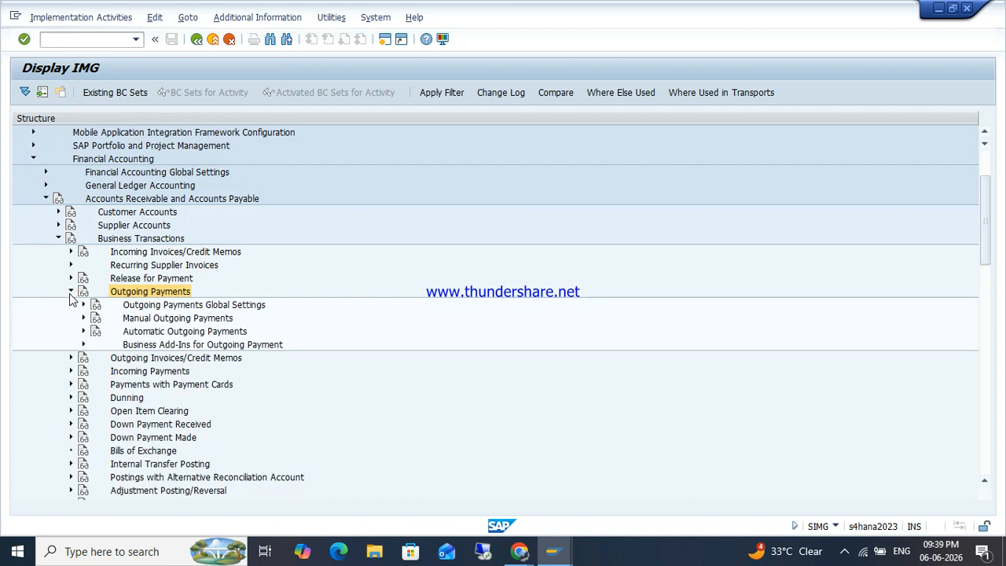
left_click(156, 333)
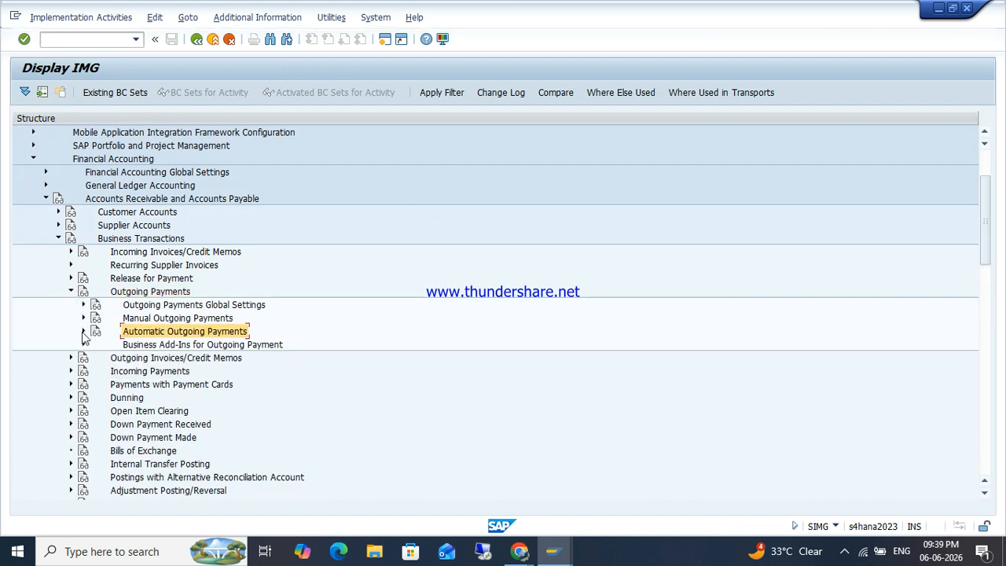
left_click(83, 332)
left_click(178, 346)
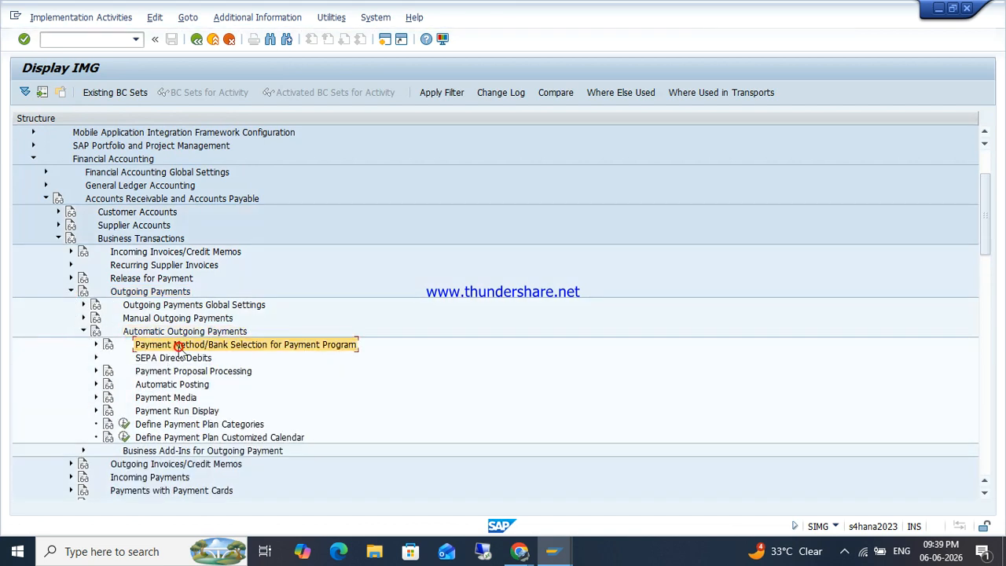
left_click(96, 346)
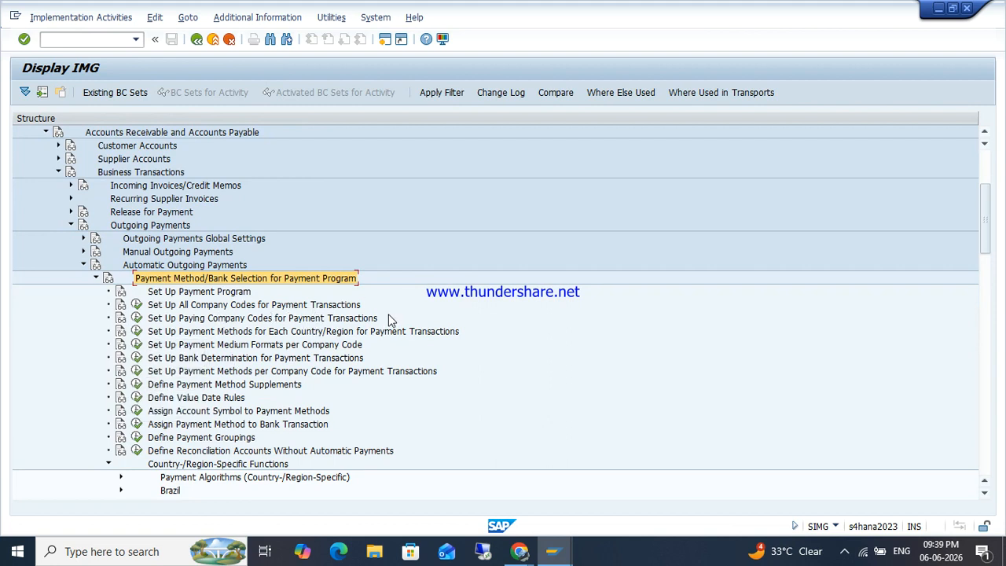
Step: Show the IMG activity keys via Additional Information > Display Key and widen the key column
mouse_move(283, 36)
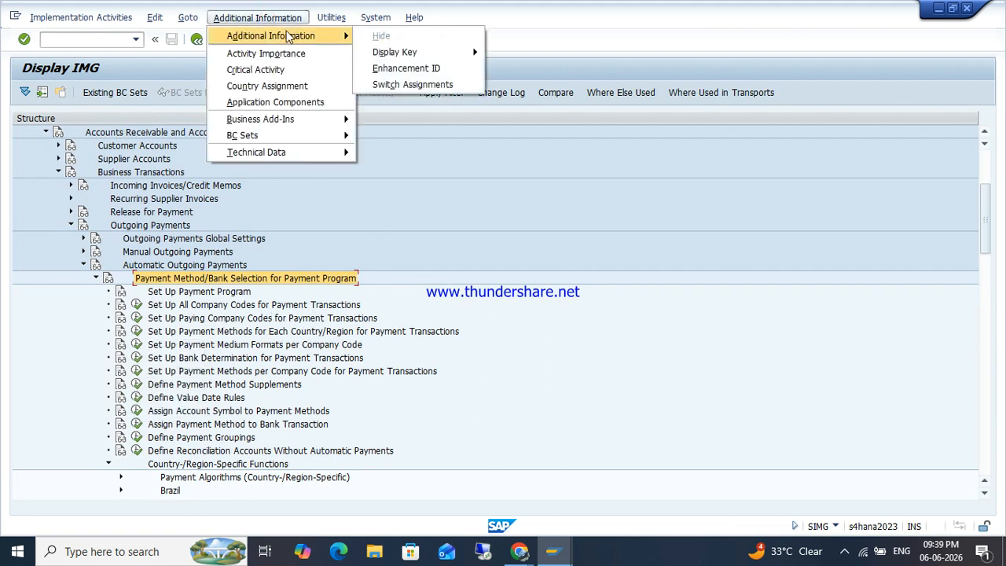
mouse_move(424, 52)
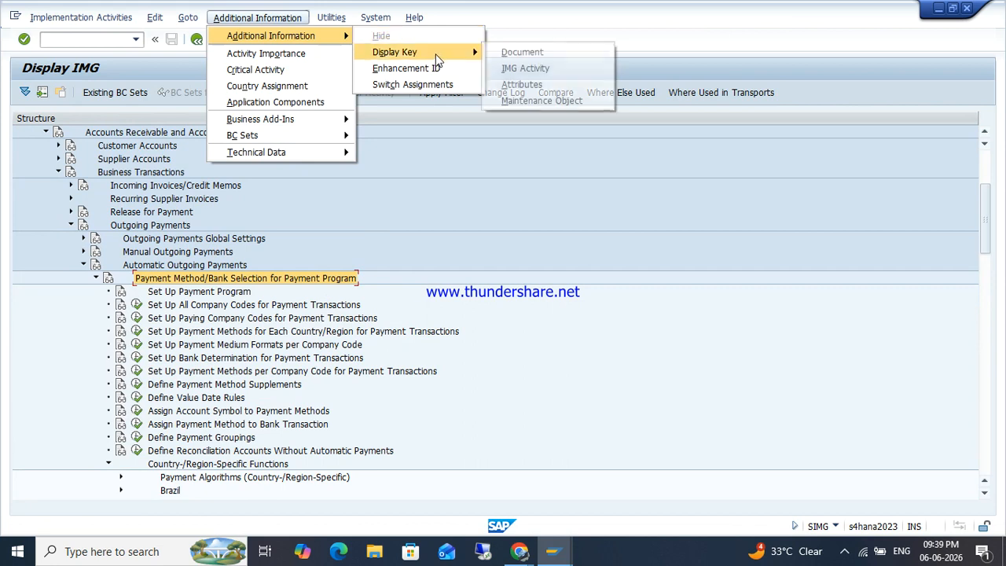
left_click(536, 68)
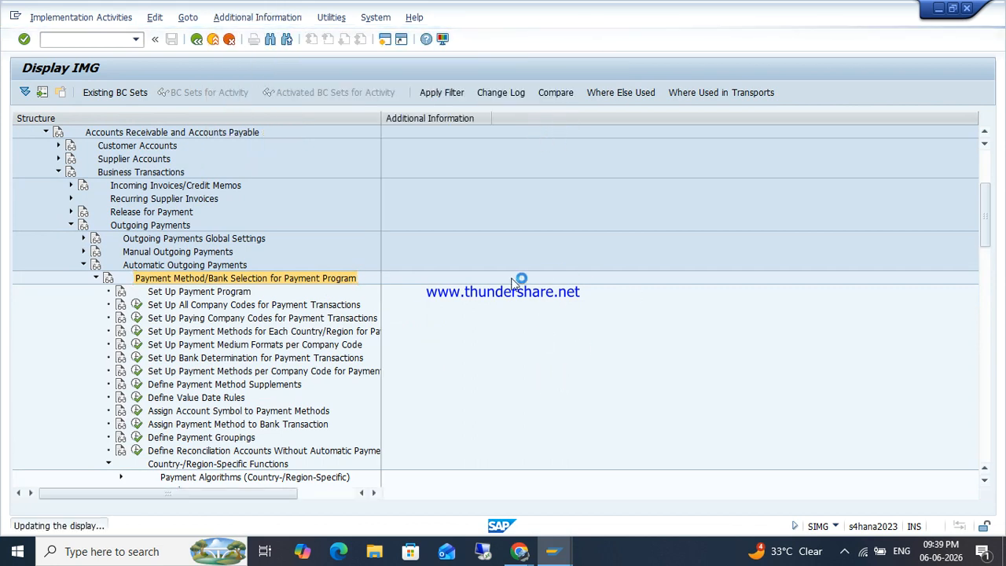
left_click_drag(481, 118, 582, 154)
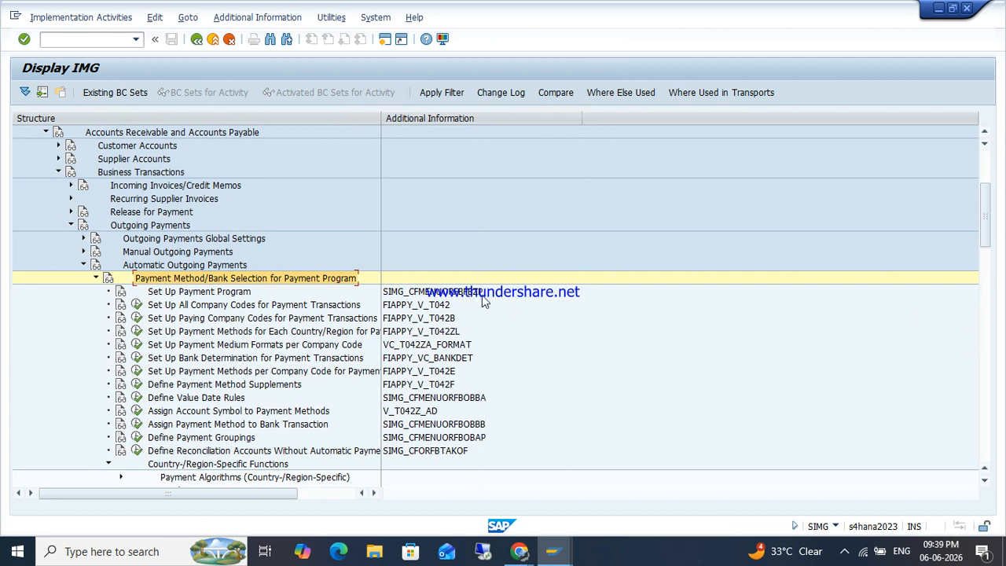
left_click(384, 39)
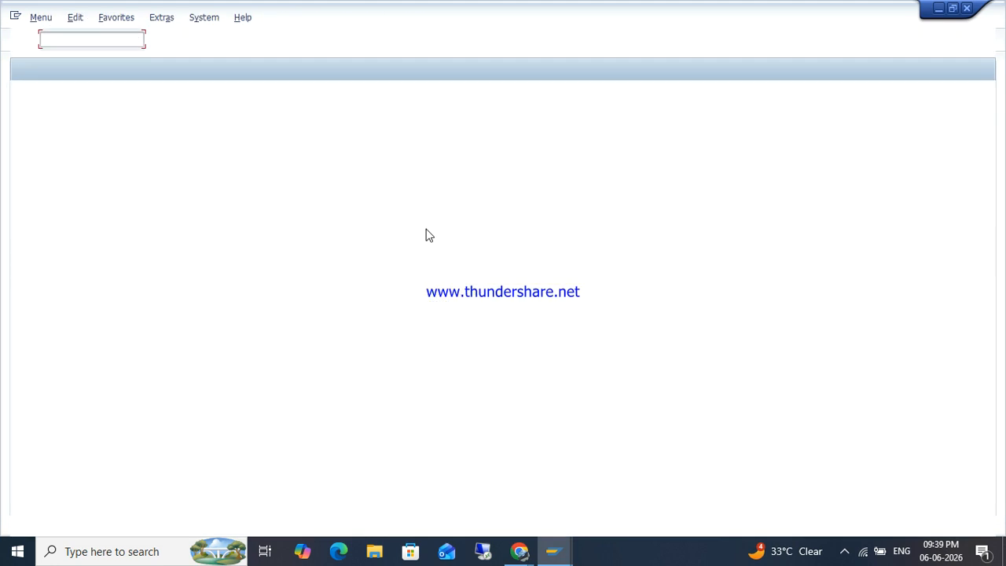
Step: Open FS00 and switch the account list to company code ZOHO
type("FS00")
key("Return")
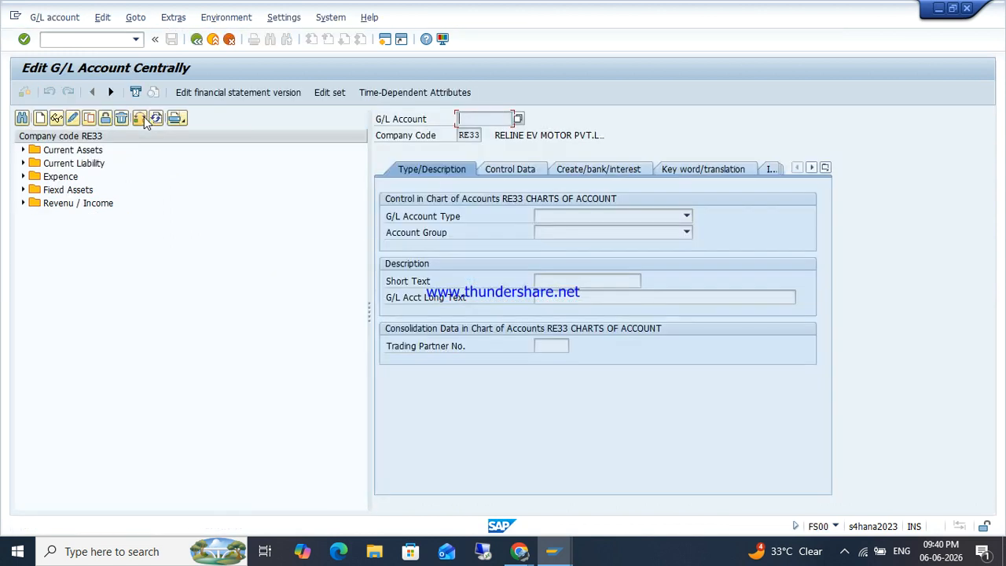
left_click(138, 119)
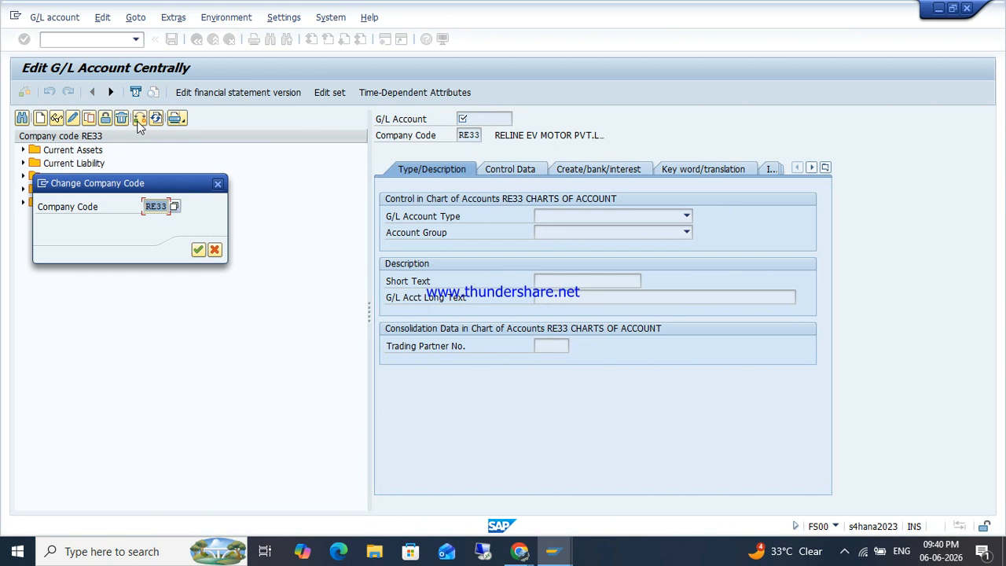
type("ZOHO")
key("Return")
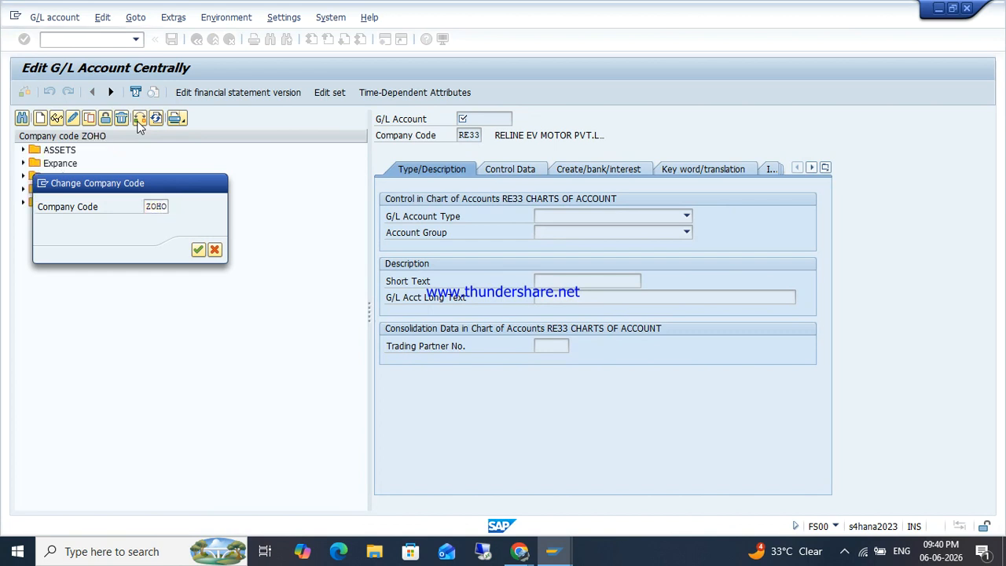
Step: Display G/L account 054193 HDFC BANK under ASSETS, then return to Easy Access
left_click(22, 151)
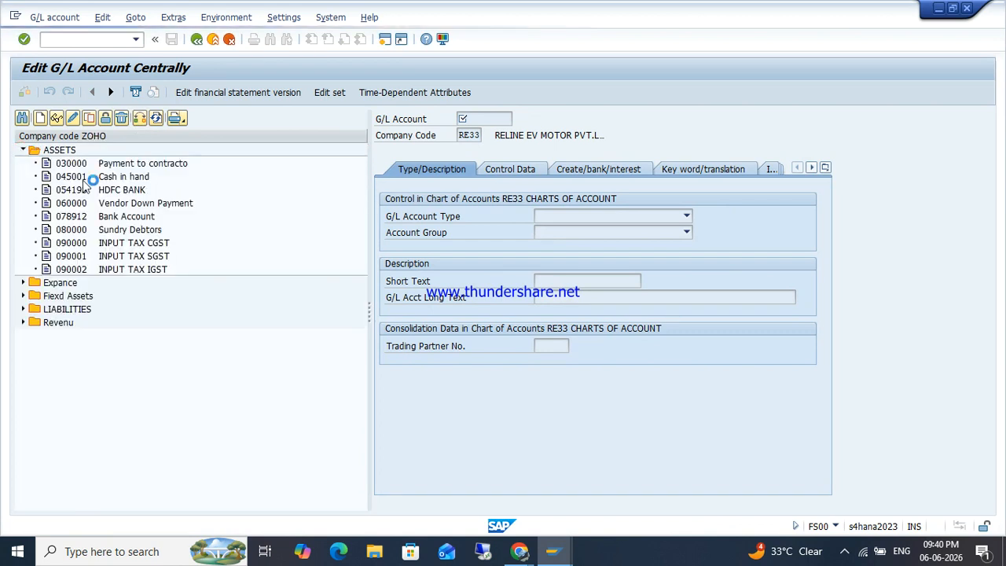
left_click(114, 191)
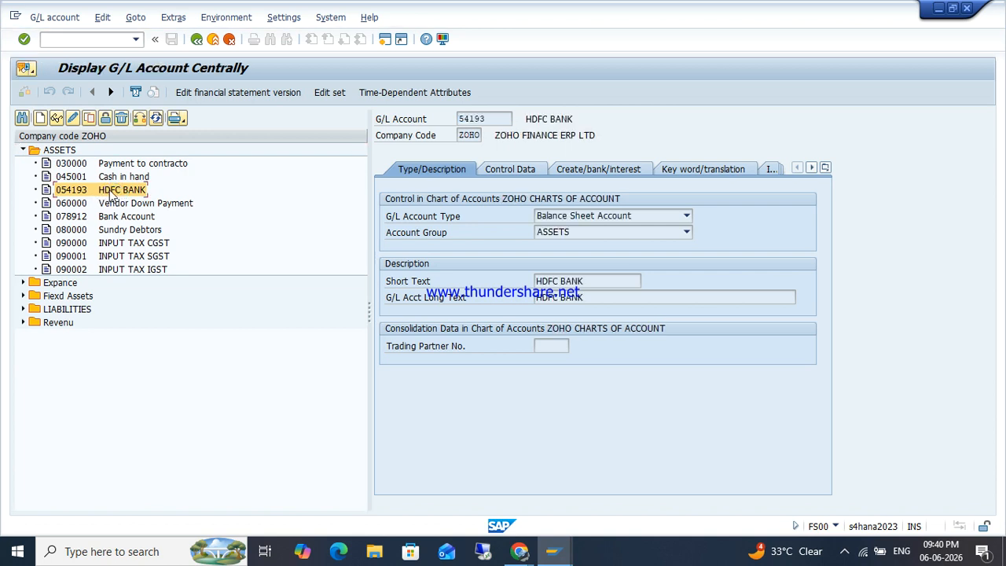
left_click(71, 38)
type("/N")
key("Return")
type("F")
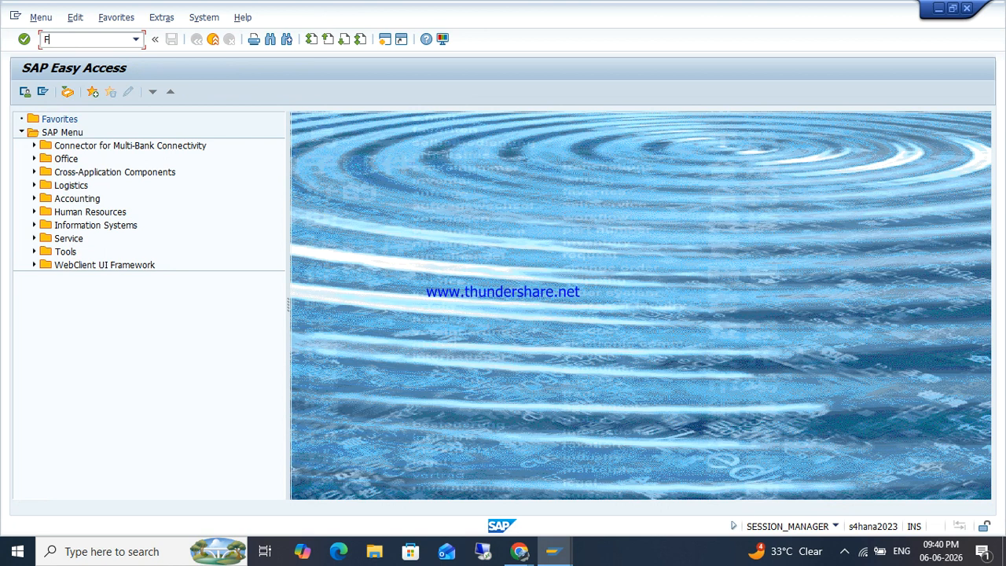
type("I1BZP")
Step: Run FI12, position the list on company code ZOHO and show its empty house banks list
key("Return")
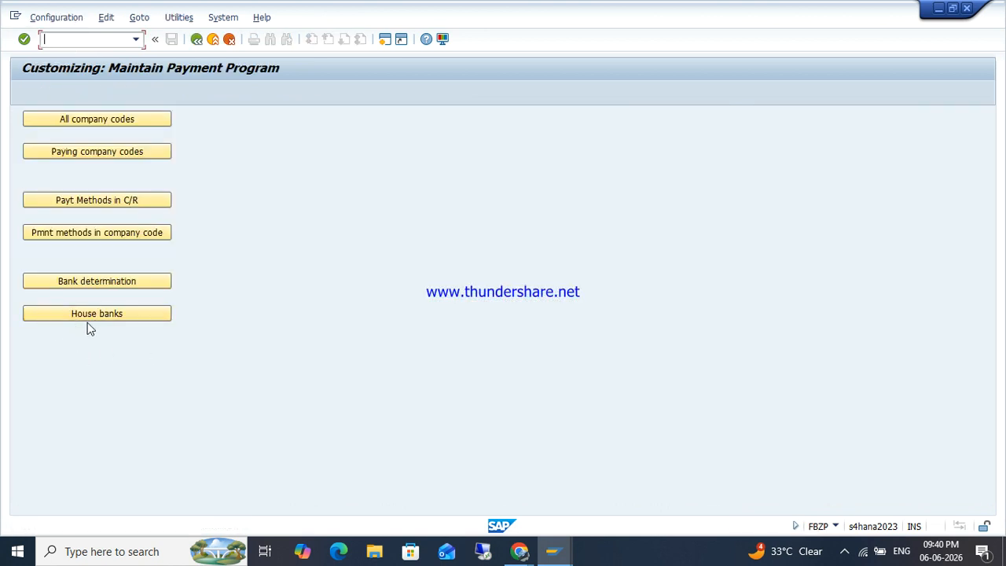
key("F3")
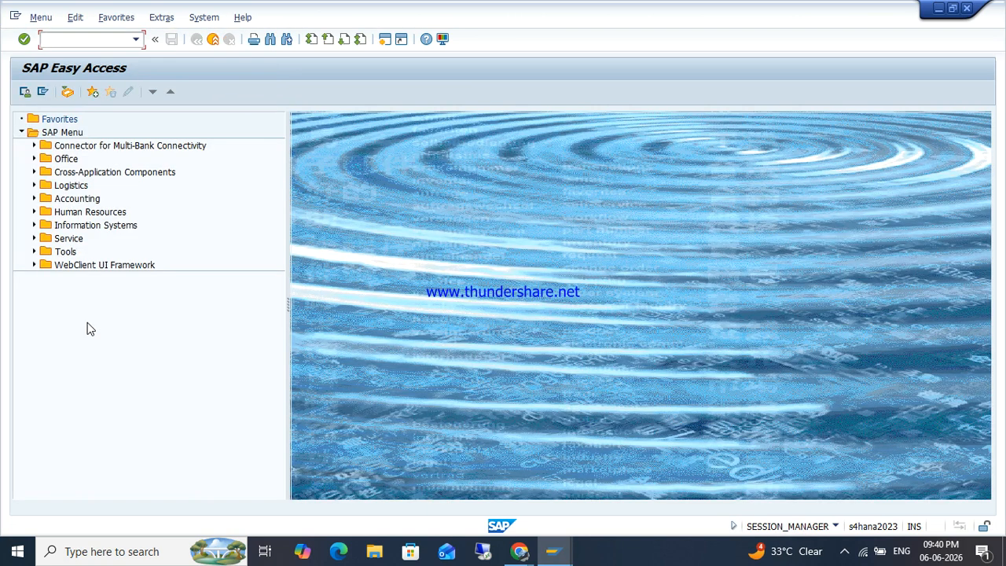
type("FI12")
key("Return")
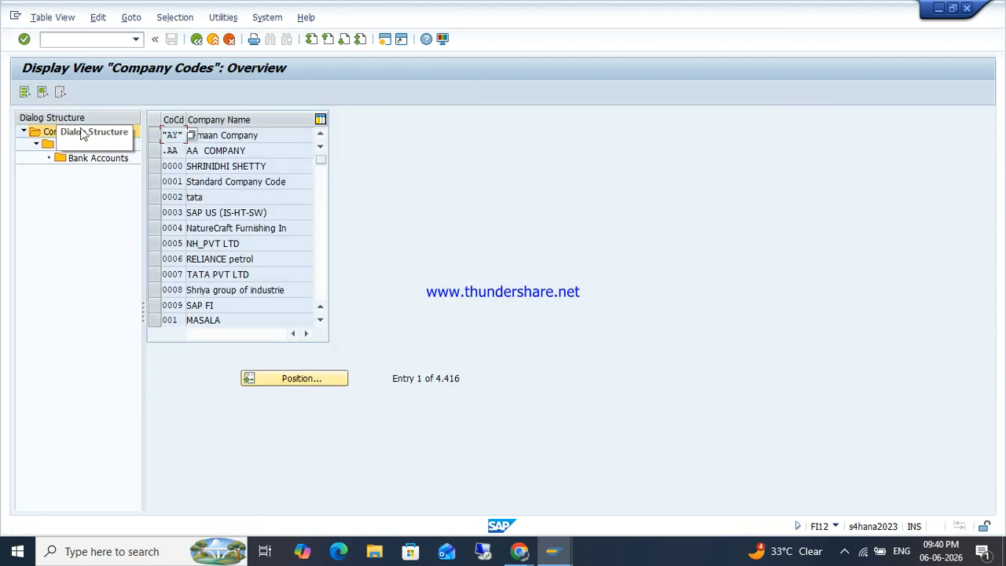
left_click(285, 377)
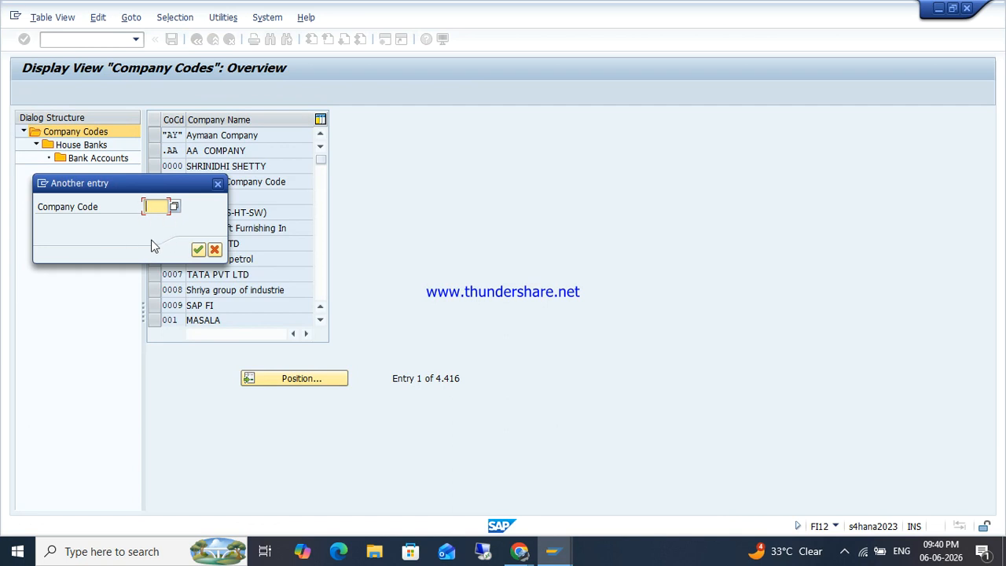
type("ZOHO")
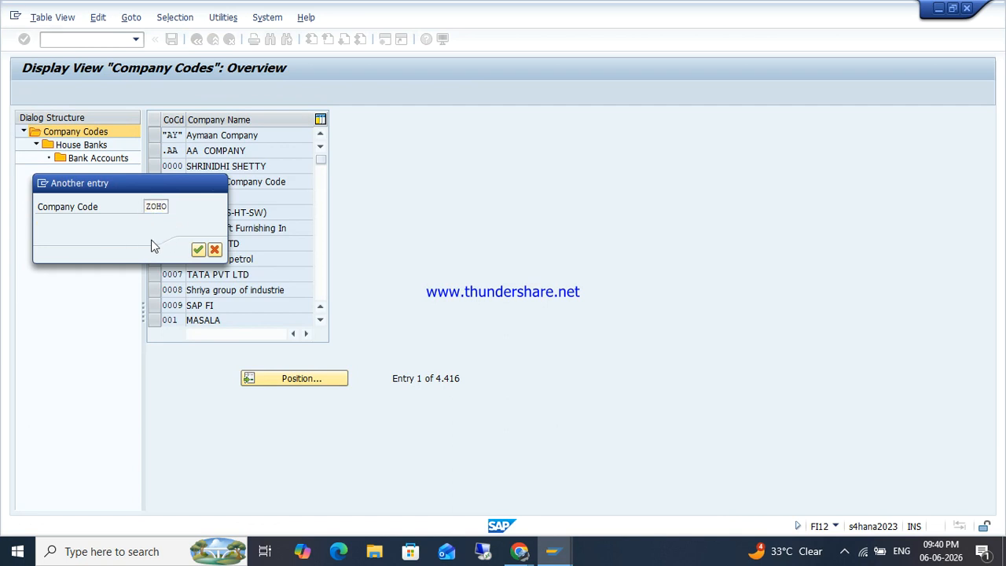
key("Return")
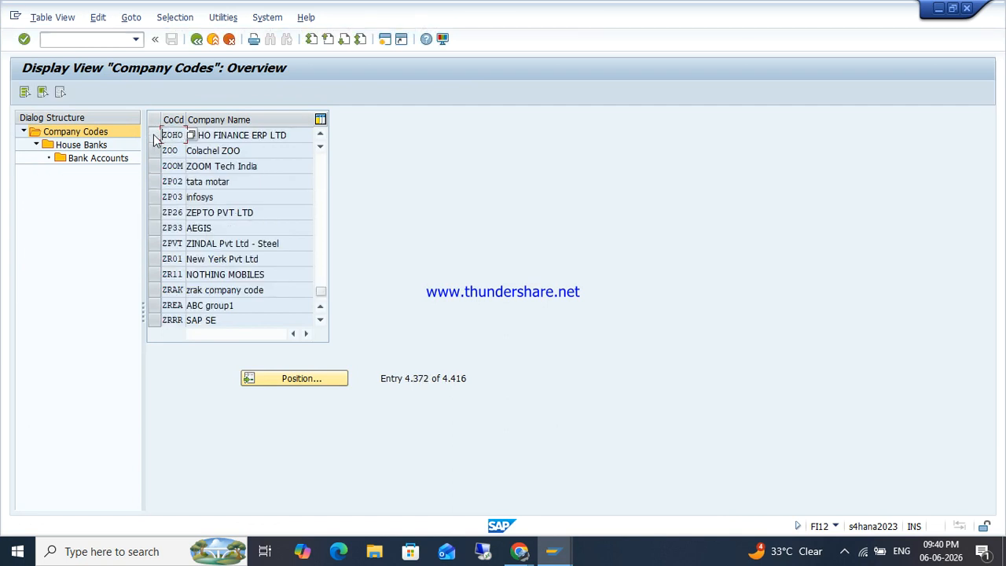
left_click(154, 135)
double_click(88, 147)
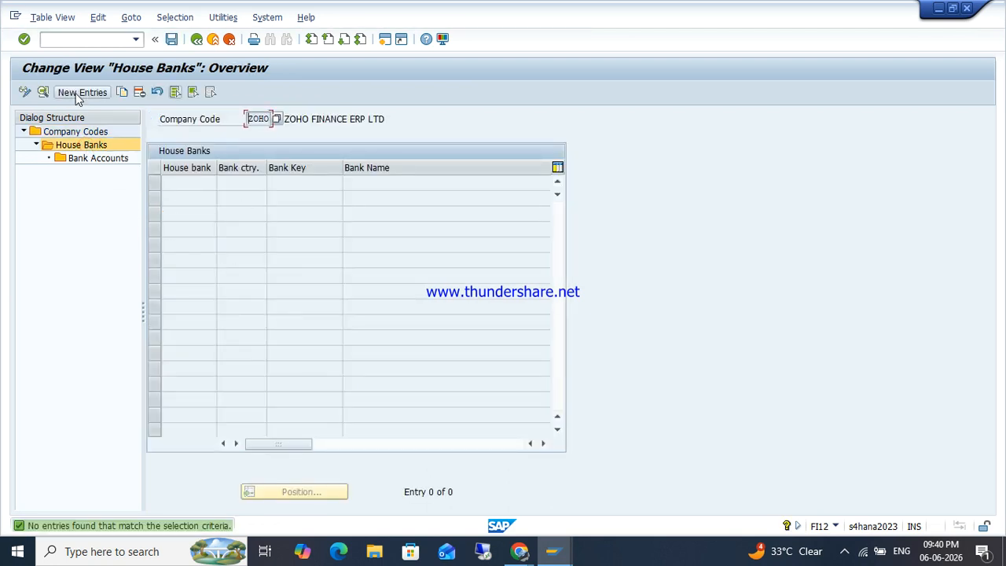
Step: Add house bank HDFC1 with bank country IN and bank key HDFC0077393, and create its bank data
left_click(80, 93)
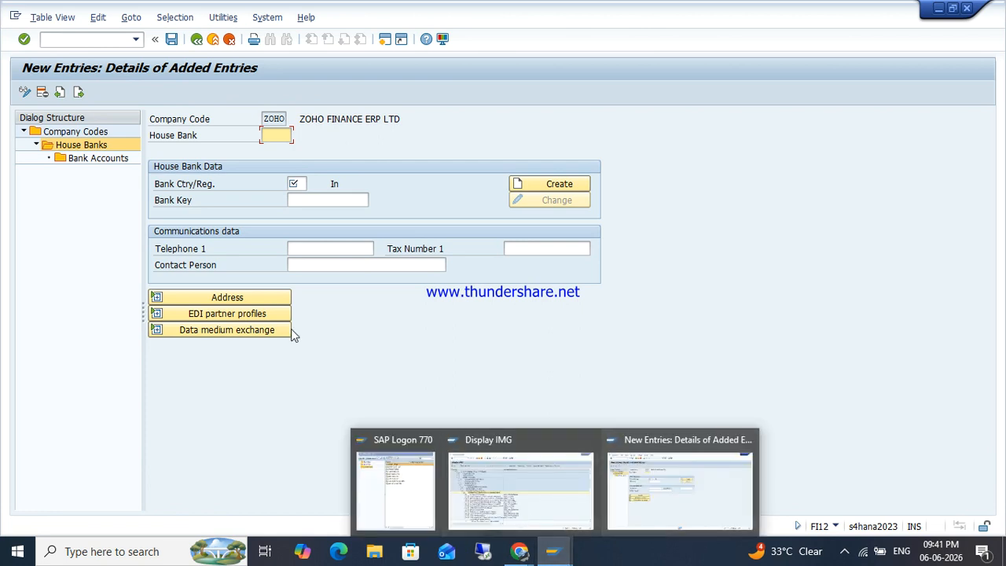
type("HDFC1")
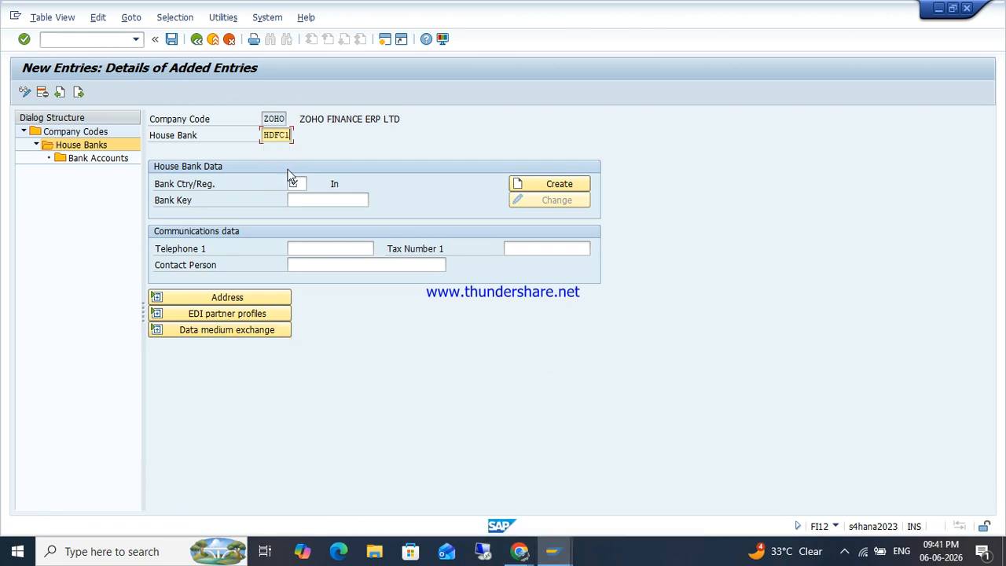
key("Tab")
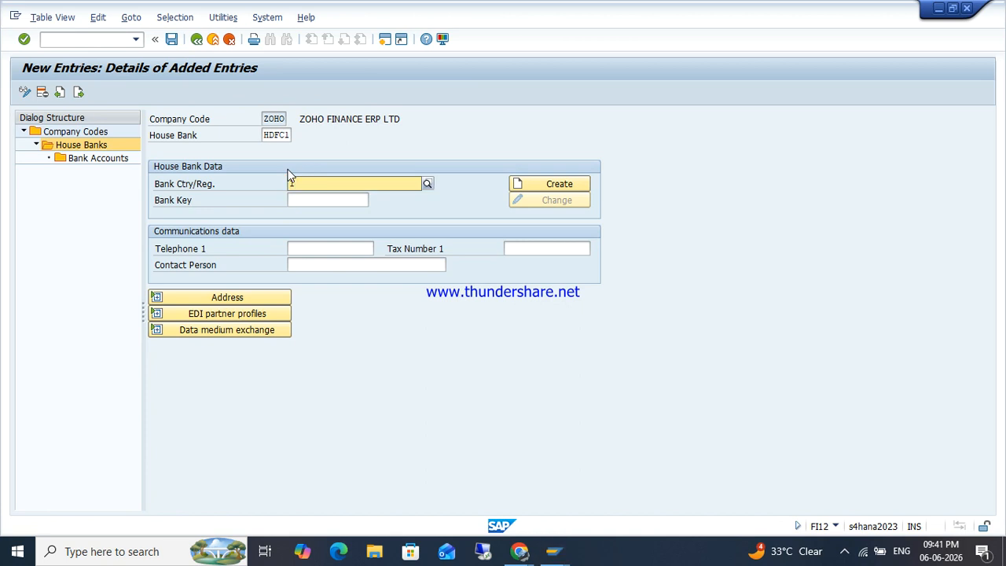
type("IN")
key("Return")
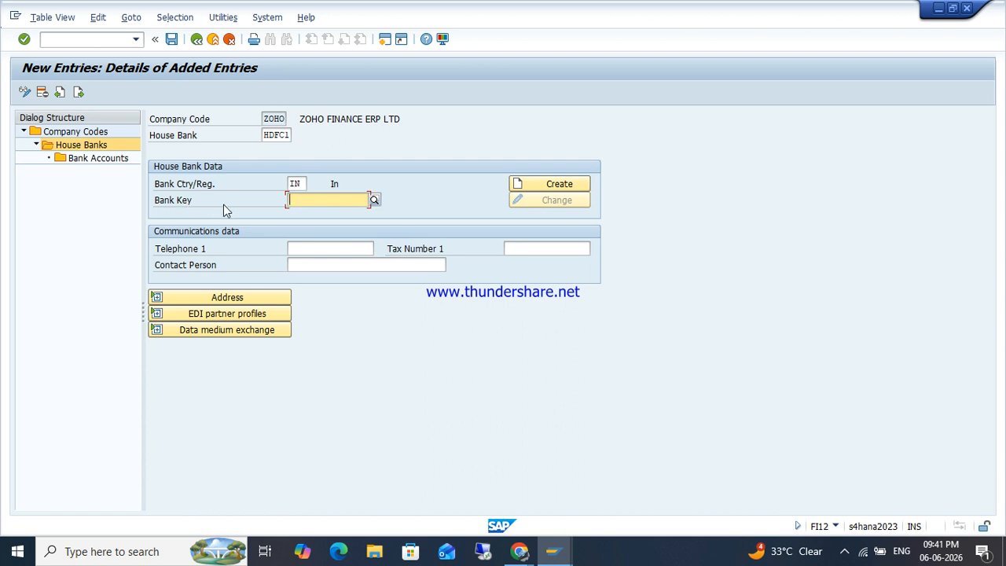
type("HDFC0077393")
key("Return")
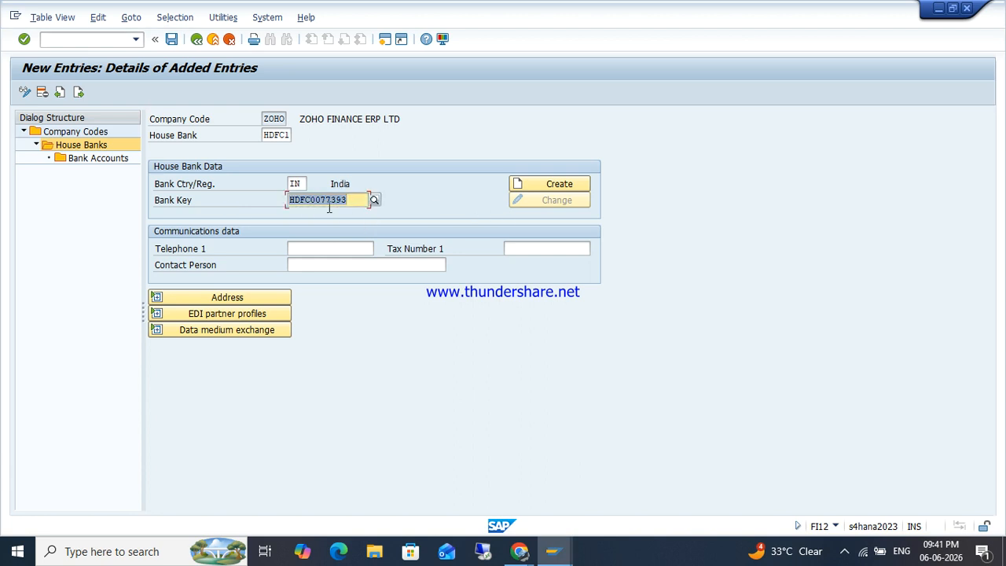
left_click(550, 189)
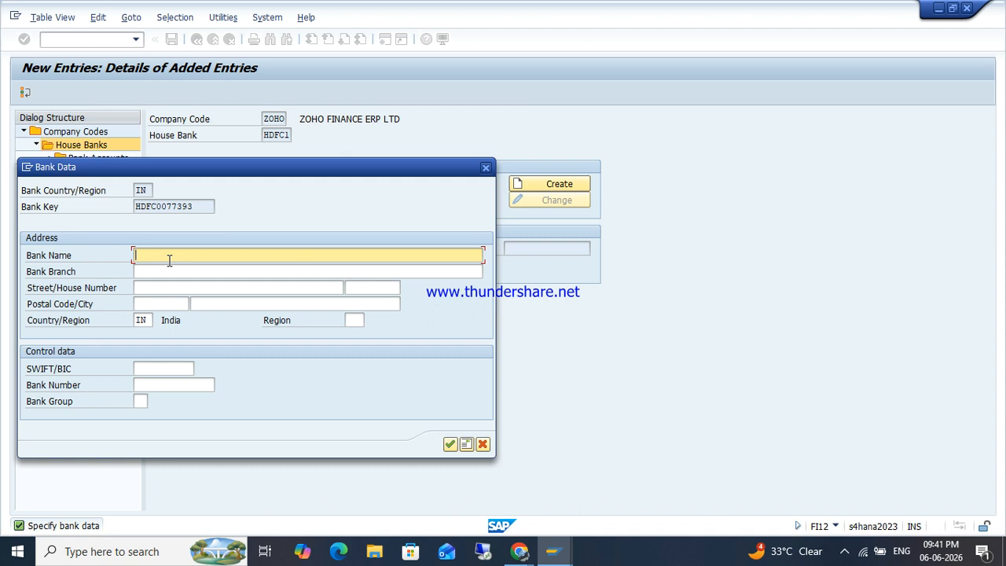
Step: Enter bank name HDFC BANK, branch NEW DELHI, street D-22, postal code 110032 and city NEW DELHI
type("HDFC BANK")
key("Tab")
type("NEW D")
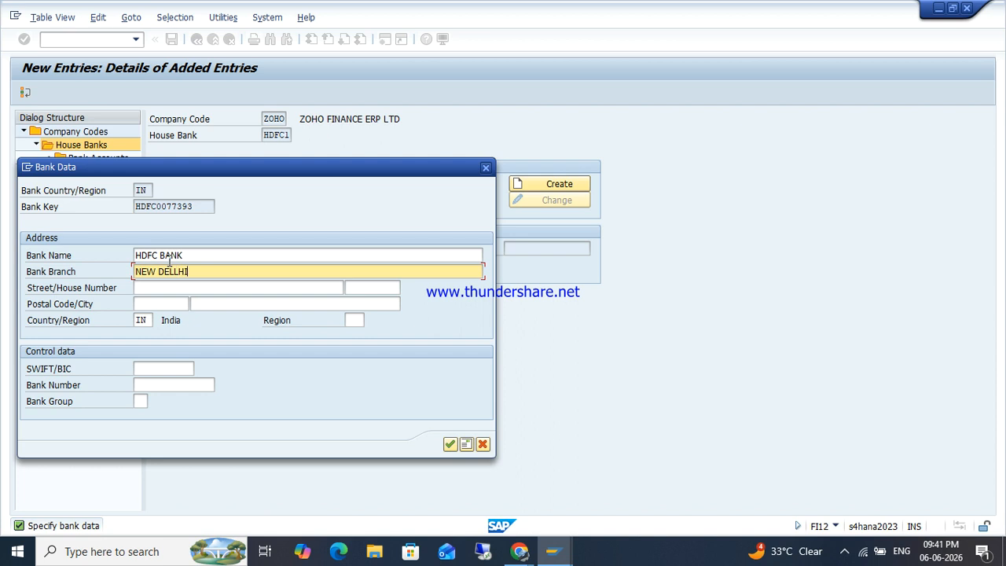
key("Tab")
type("NEW")
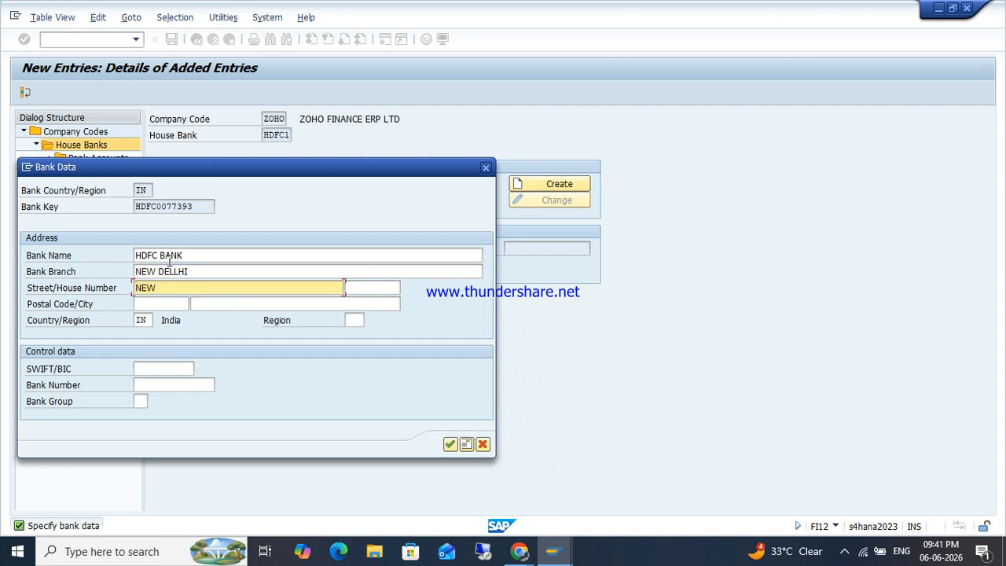
type(" DELHI")
key("Tab")
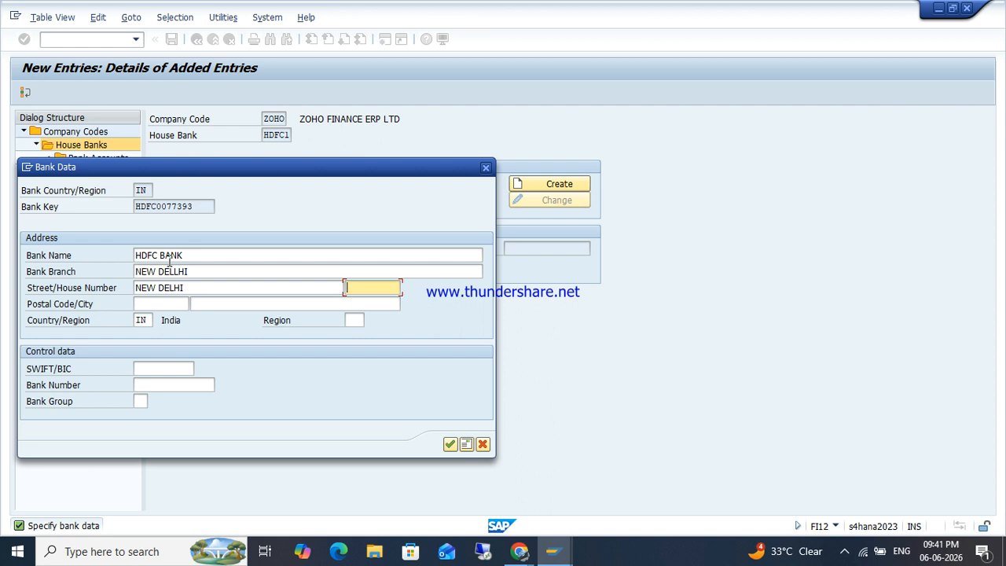
type("D-22")
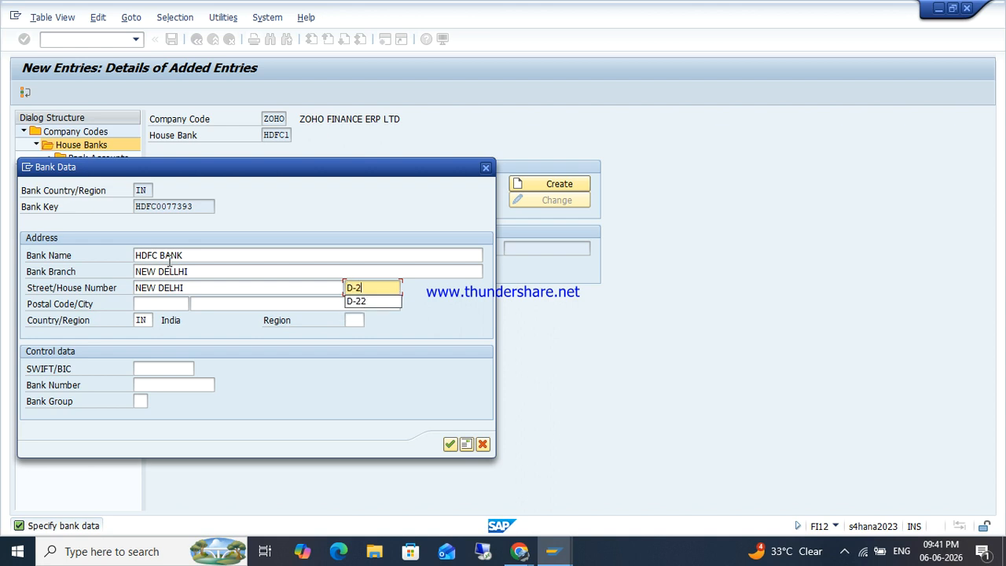
key("Tab")
type("110032")
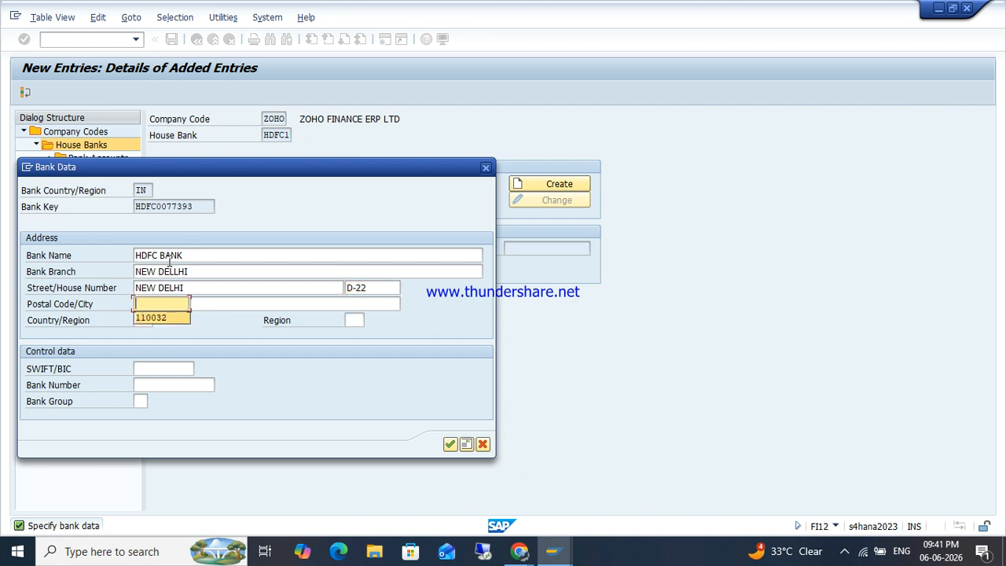
key("Tab")
type("N")
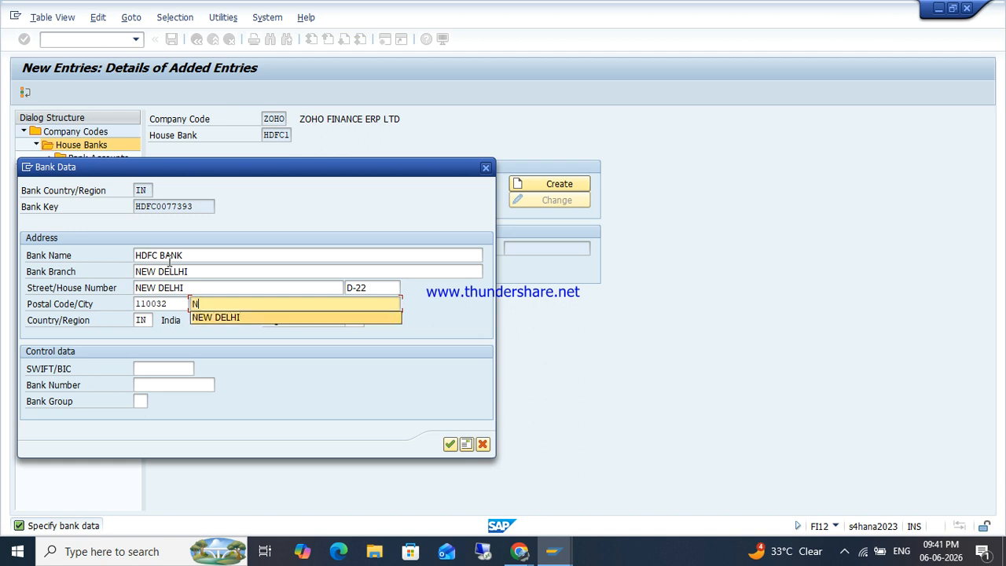
key("Down")
key("Tab")
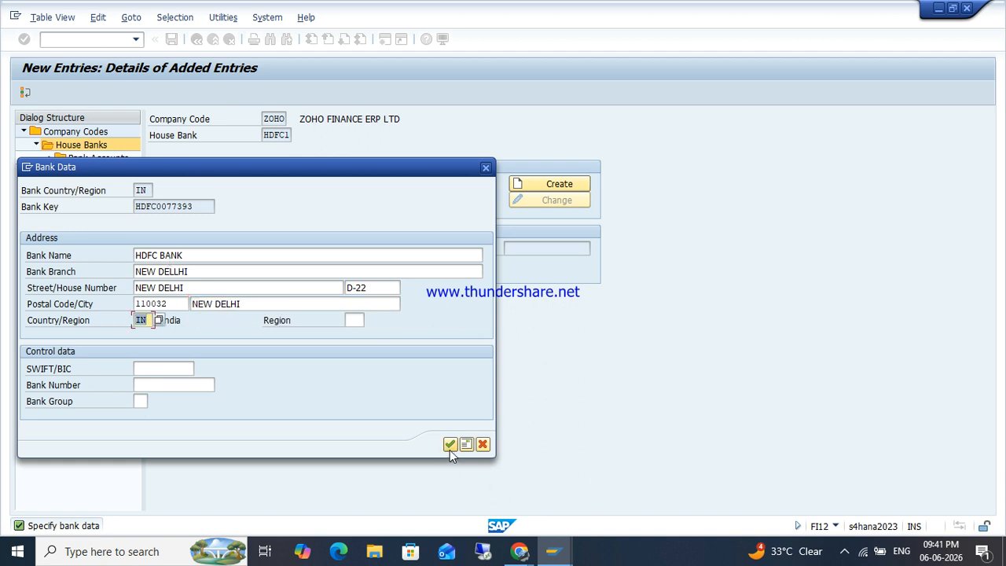
Step: Confirm the bank address, accept the missing bank number warning, and reopen the bank details
left_click(449, 445)
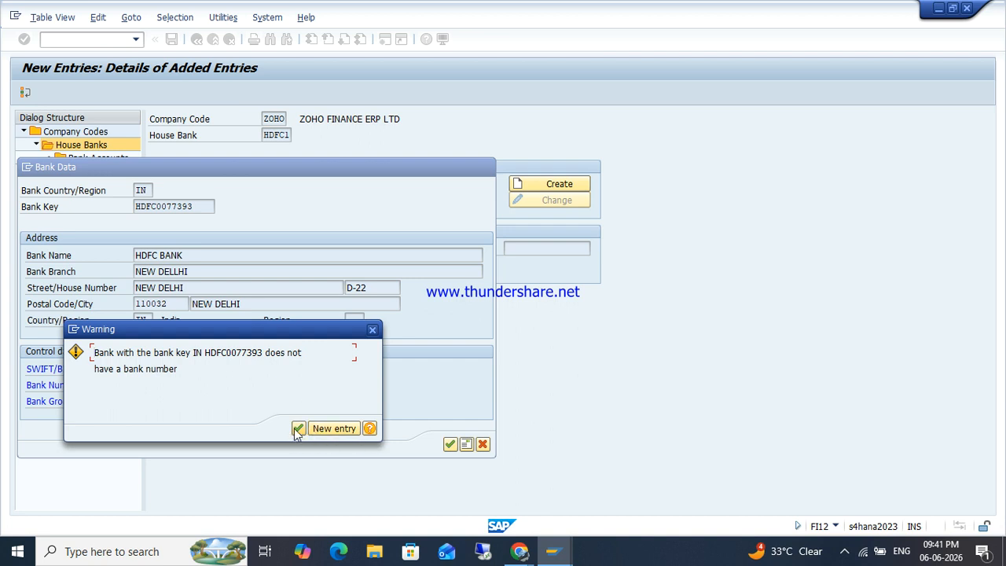
left_click(373, 330)
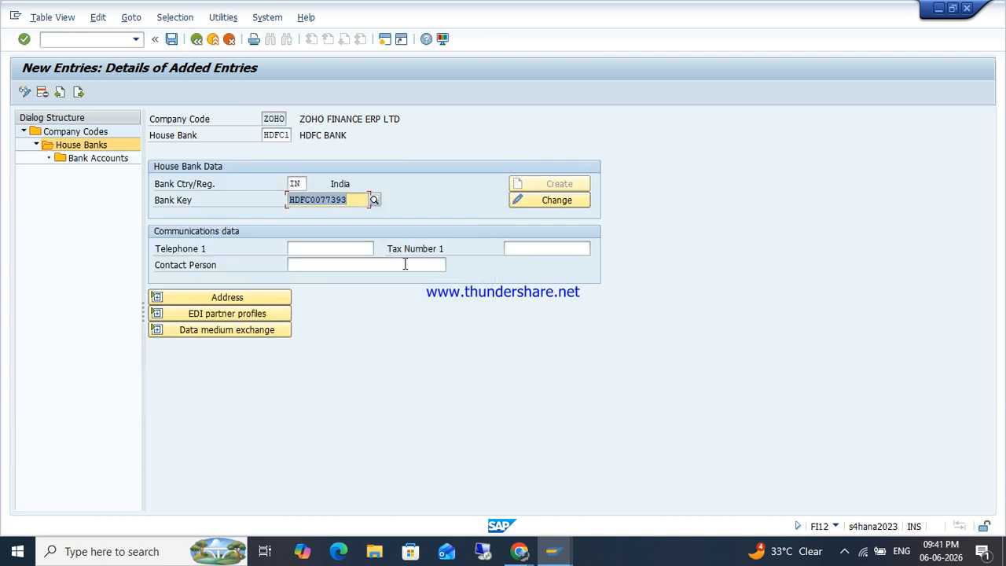
left_click(553, 201)
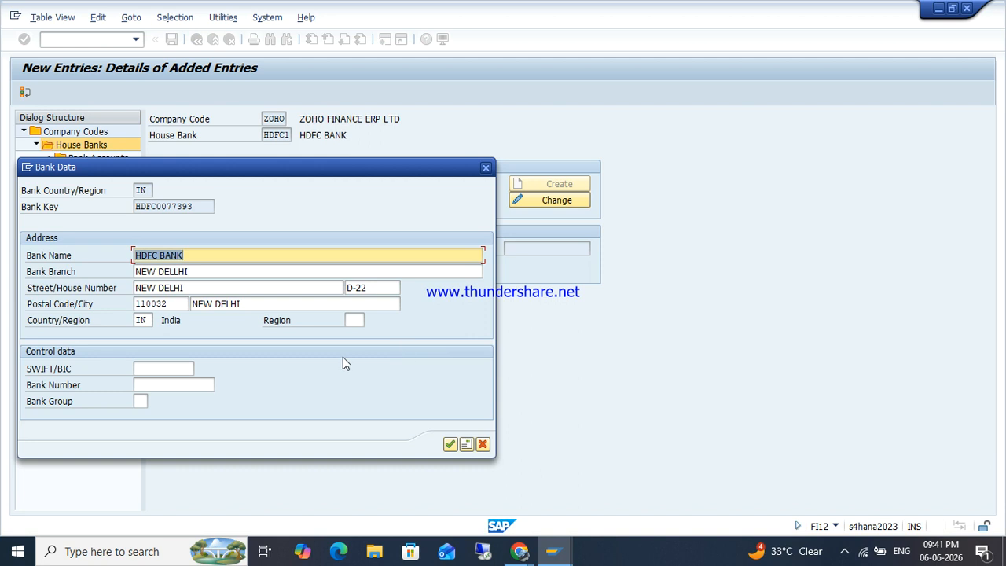
Step: Close the detailed address window and confirm the bank data past the missing bank number warnings
left_click(451, 445)
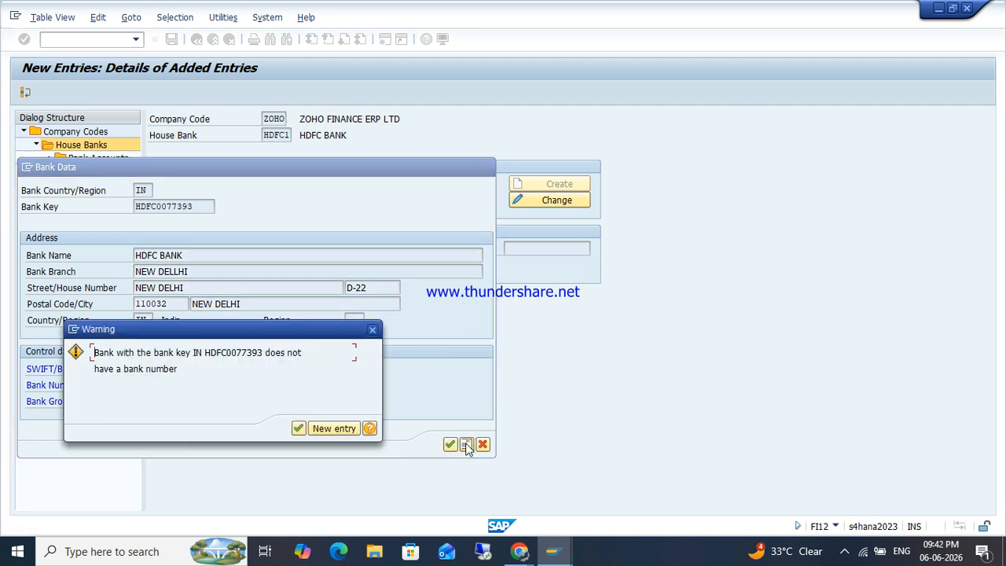
left_click(298, 428)
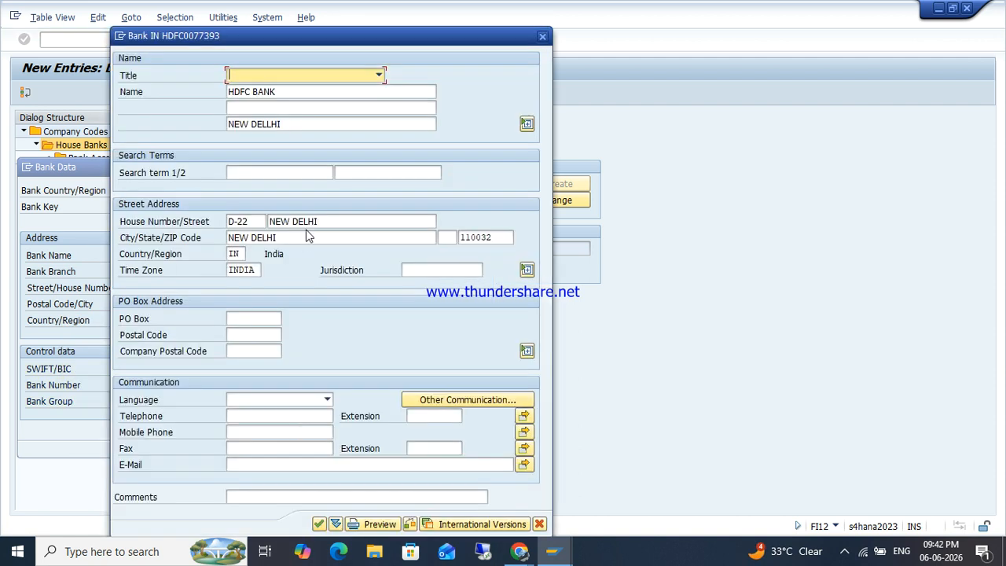
left_click(543, 37)
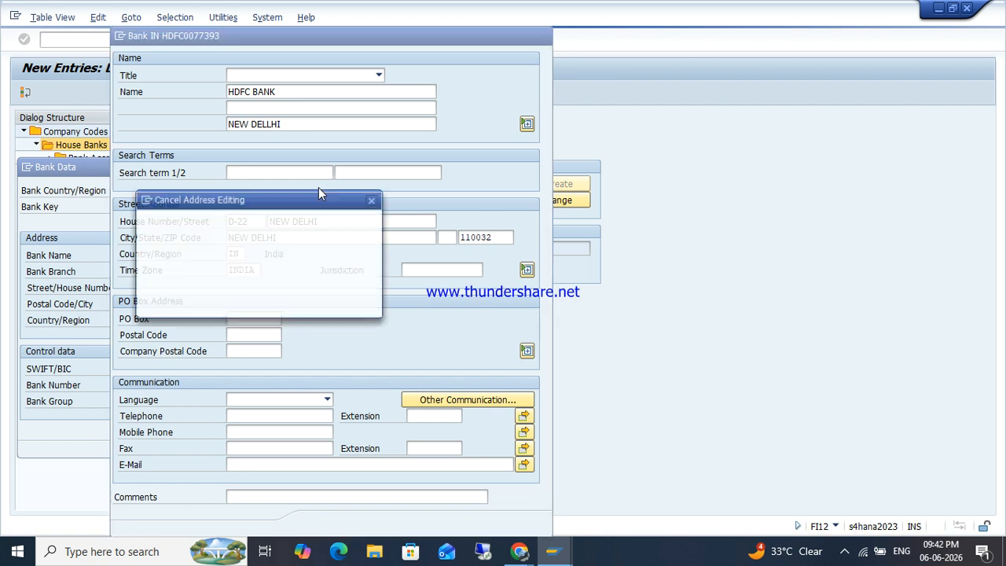
left_click(211, 303)
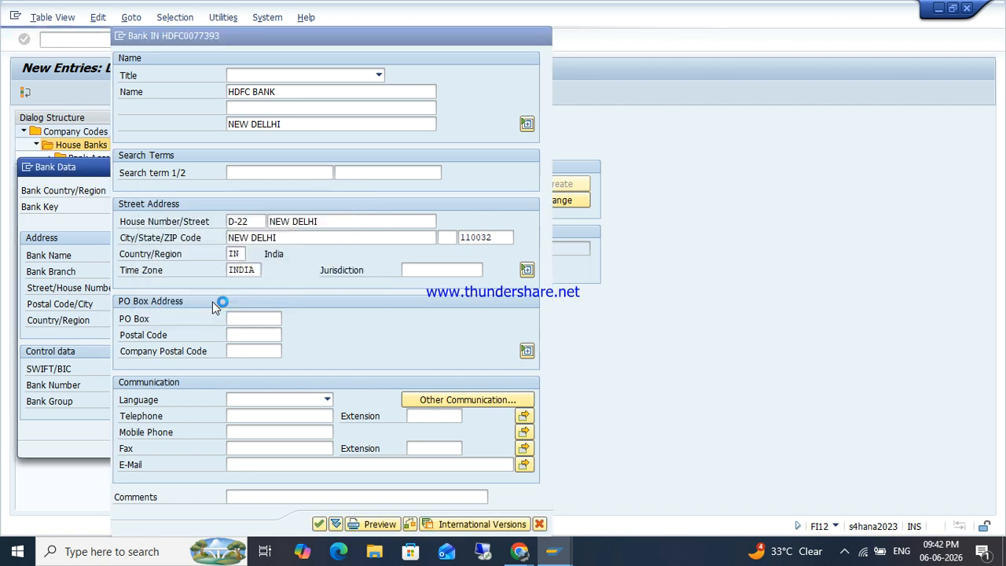
left_click(450, 445)
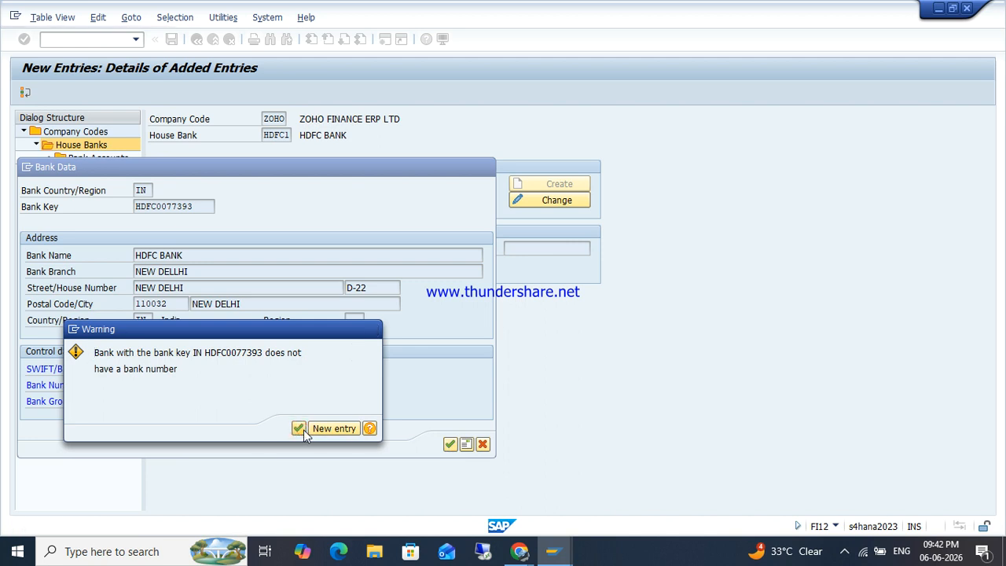
left_click(301, 430)
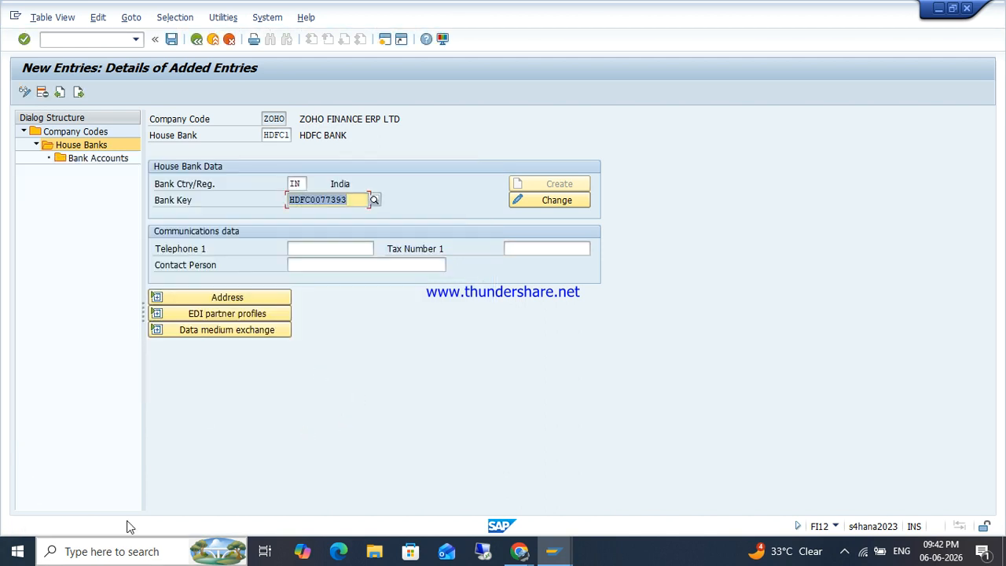
Step: Save house bank HDFC1 under a customizing request and display its address details
key("ctrl+s")
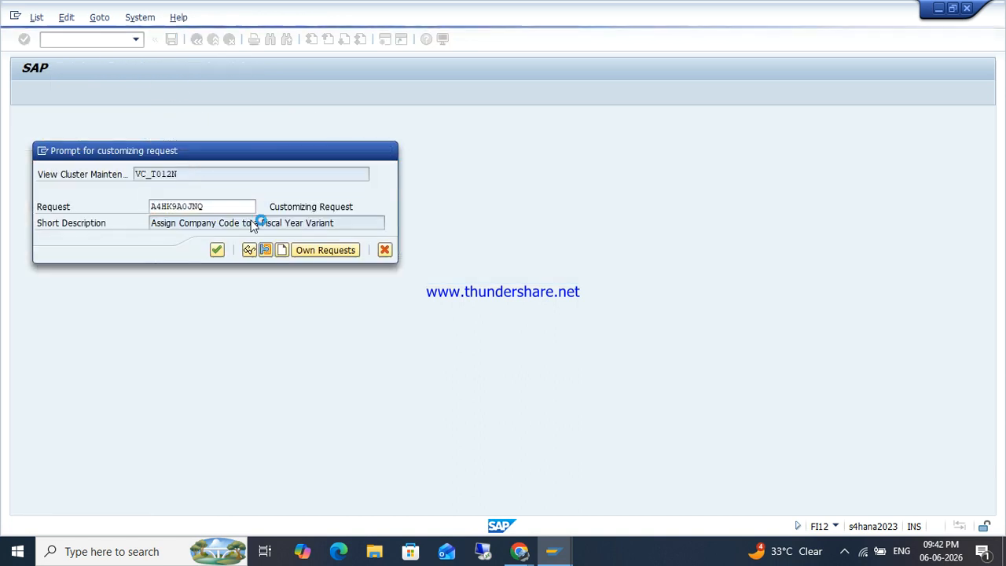
key("Return")
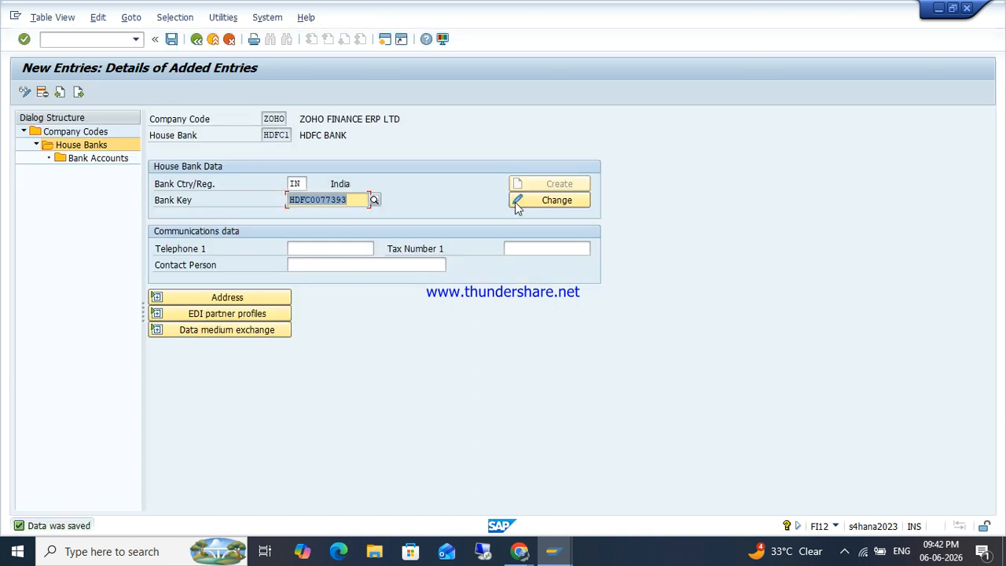
left_click(211, 298)
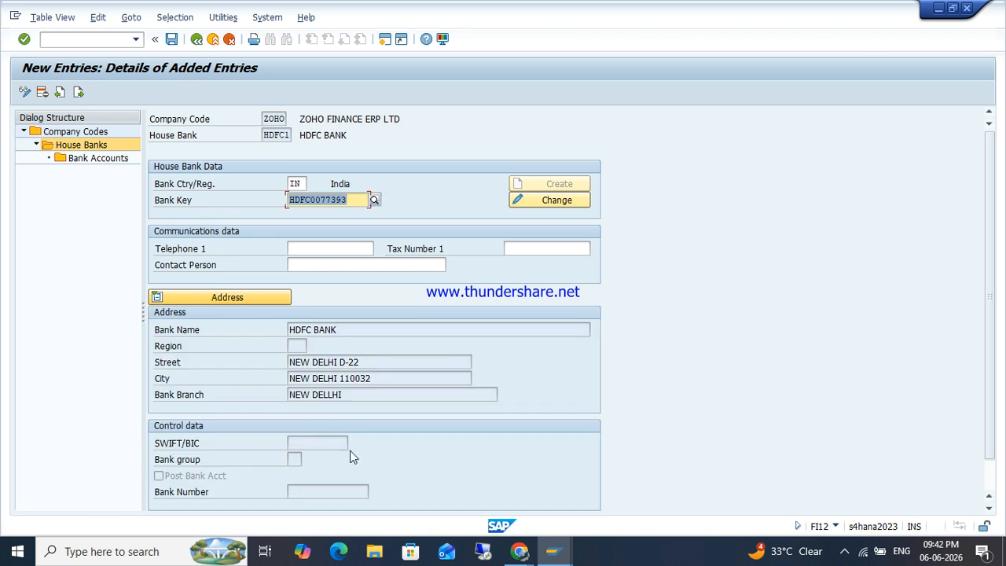
left_click(231, 297)
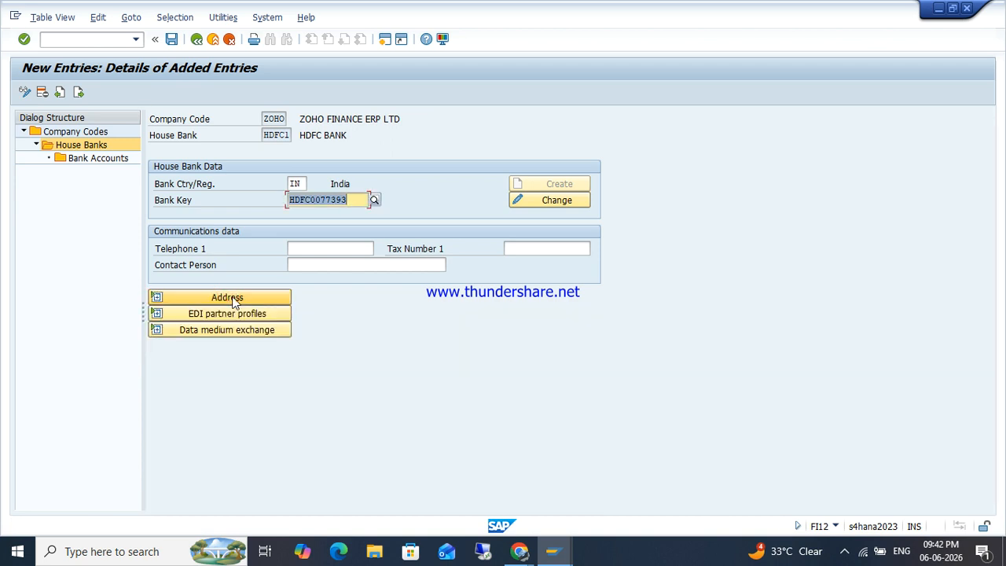
left_click(231, 313)
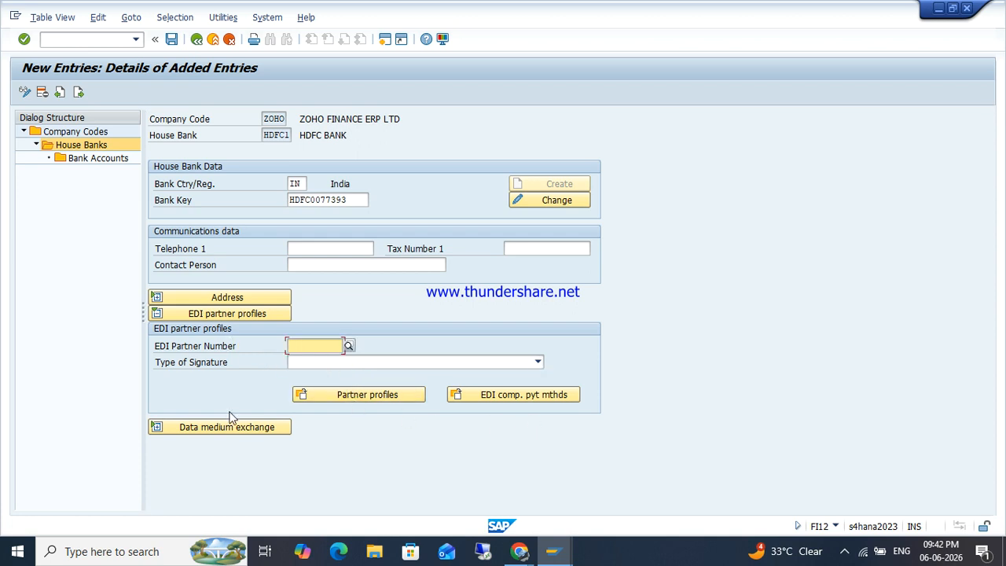
left_click(199, 315)
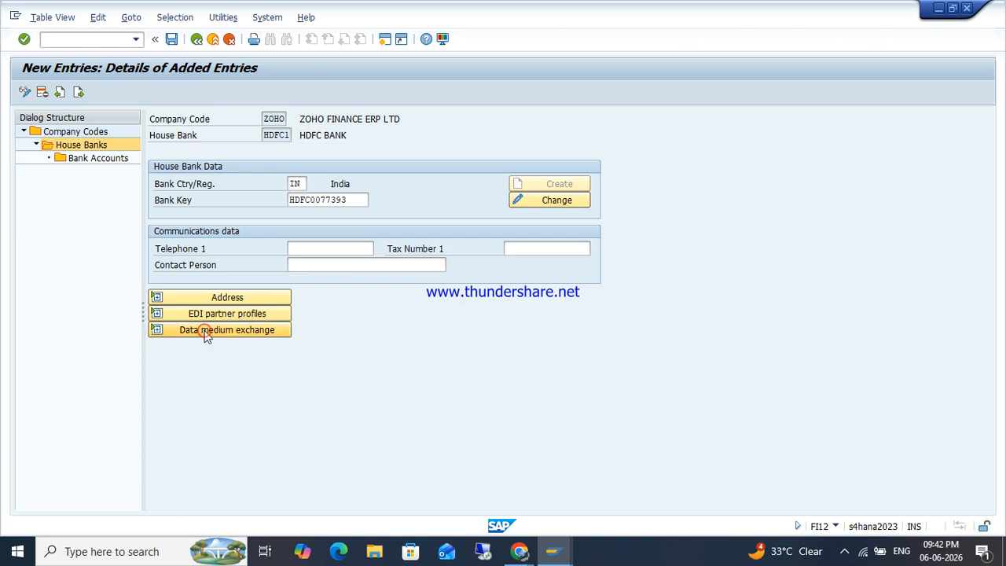
left_click(205, 332)
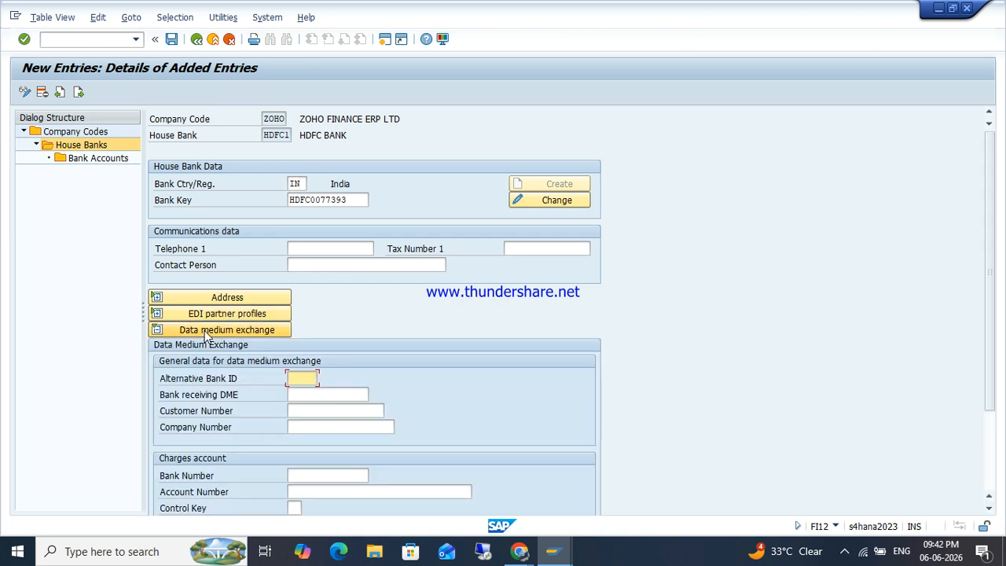
scroll(272, 431, "down", 2)
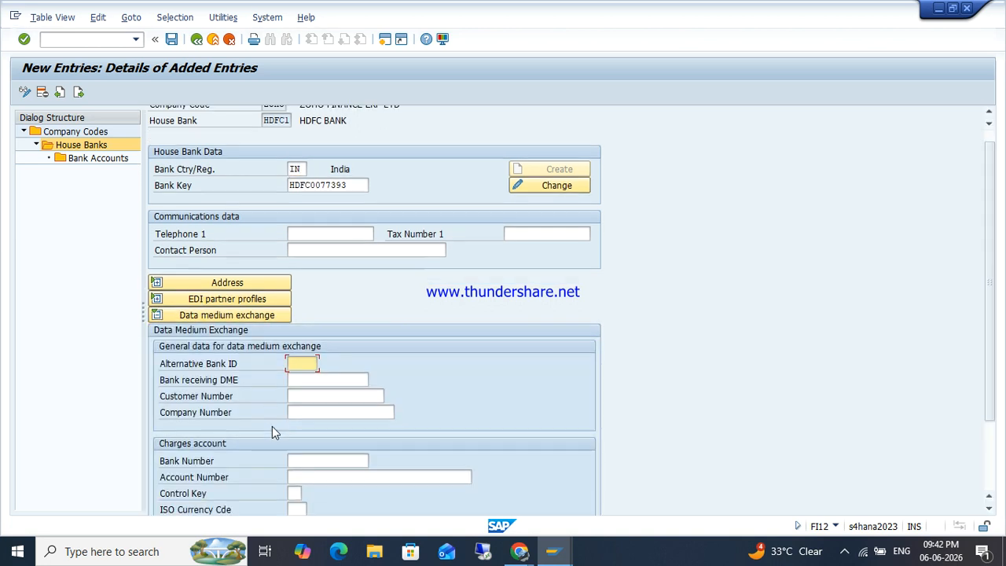
scroll(272, 431, "down", 3)
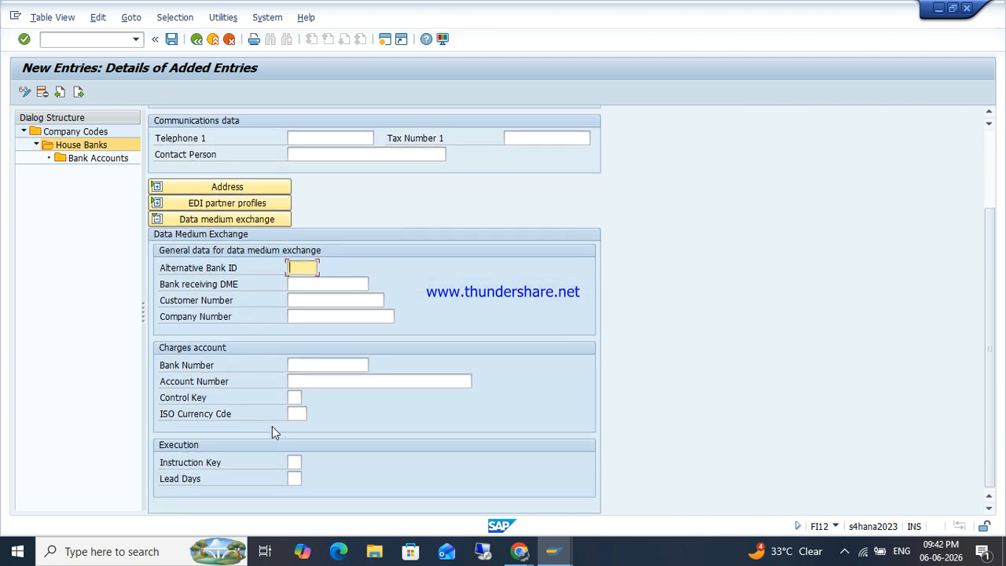
scroll(272, 431, "up", 5)
left_click(215, 330)
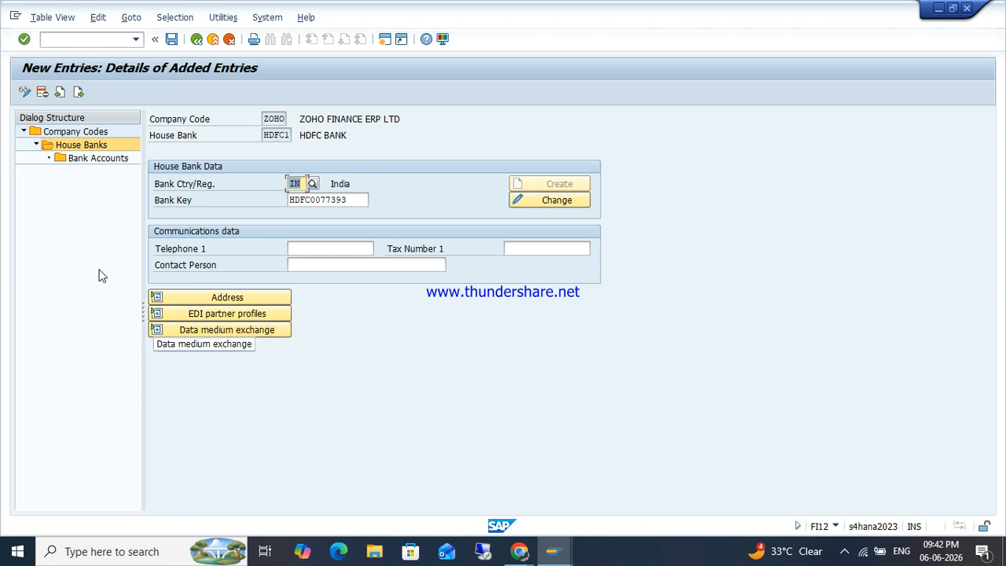
Step: Open the empty Bank Accounts list under the house banks and launch Create Bank Account
left_click(347, 248)
left_click(340, 263)
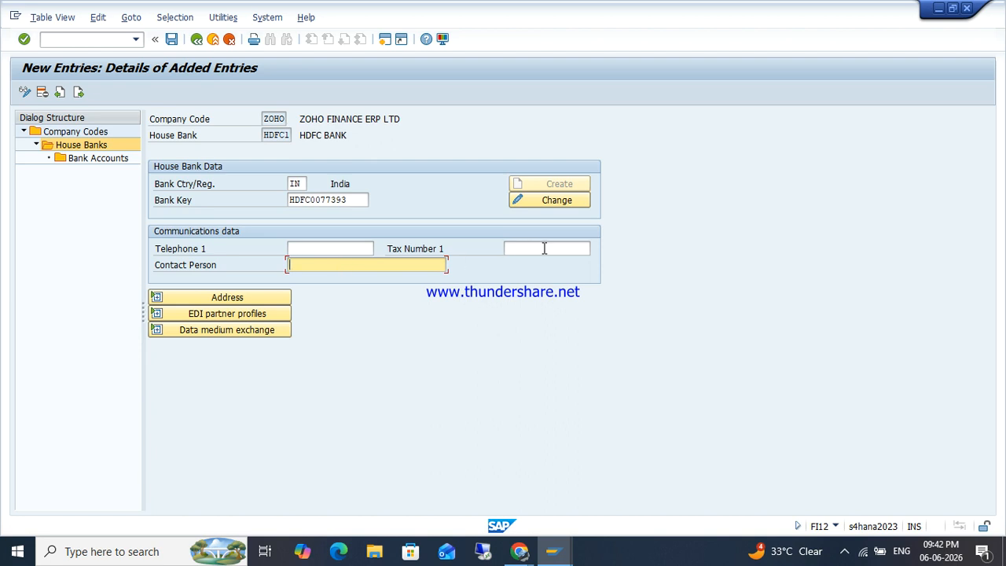
left_click(540, 247)
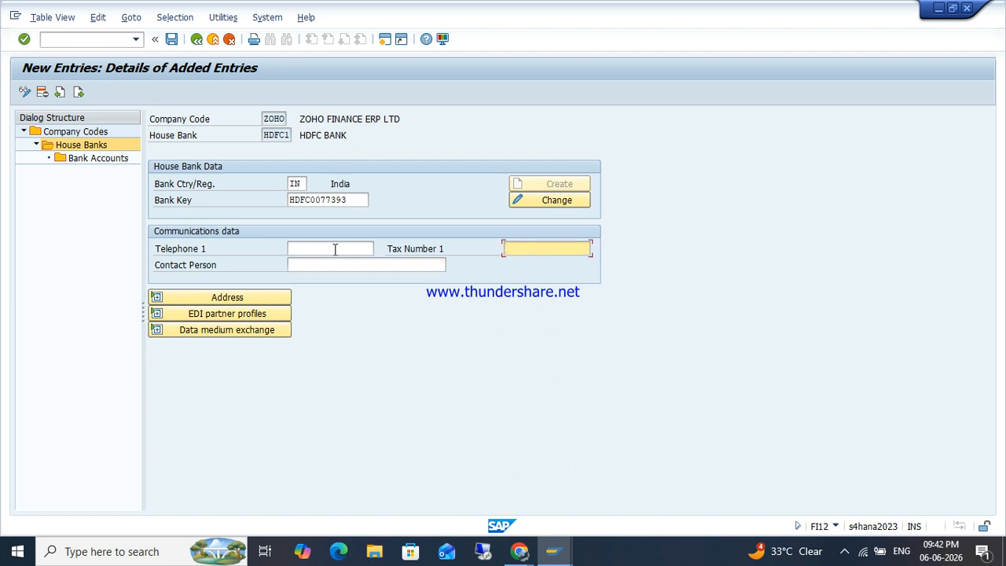
left_click(91, 159)
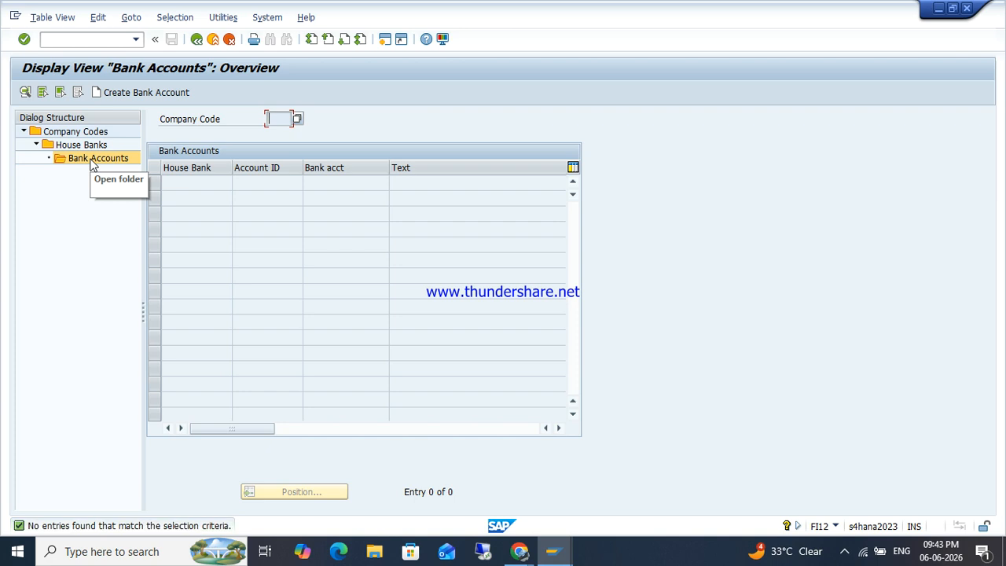
left_click(140, 92)
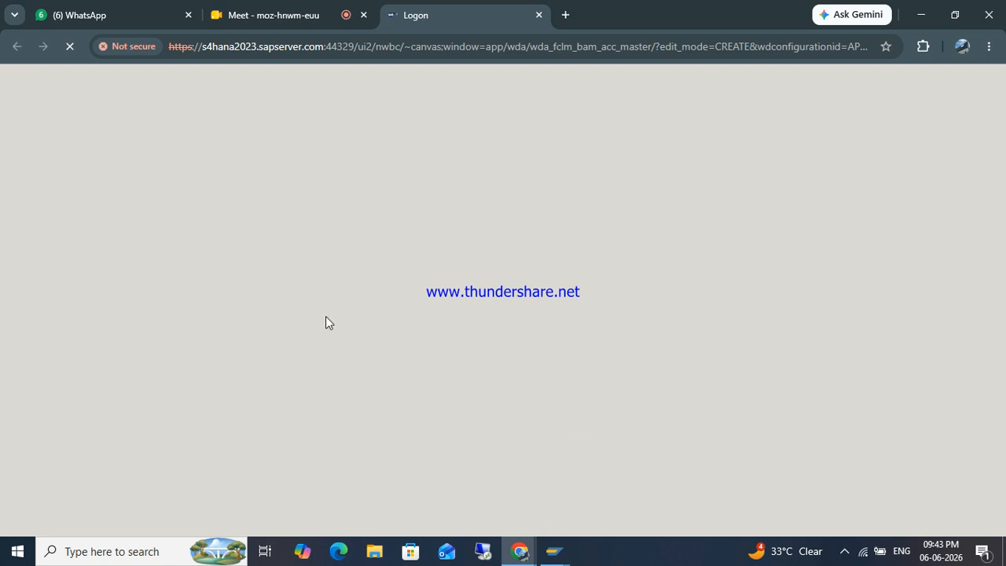
Step: Return to the Chrome Logon tab until the A4H client 400 sign-in form loads
left_click(308, 9)
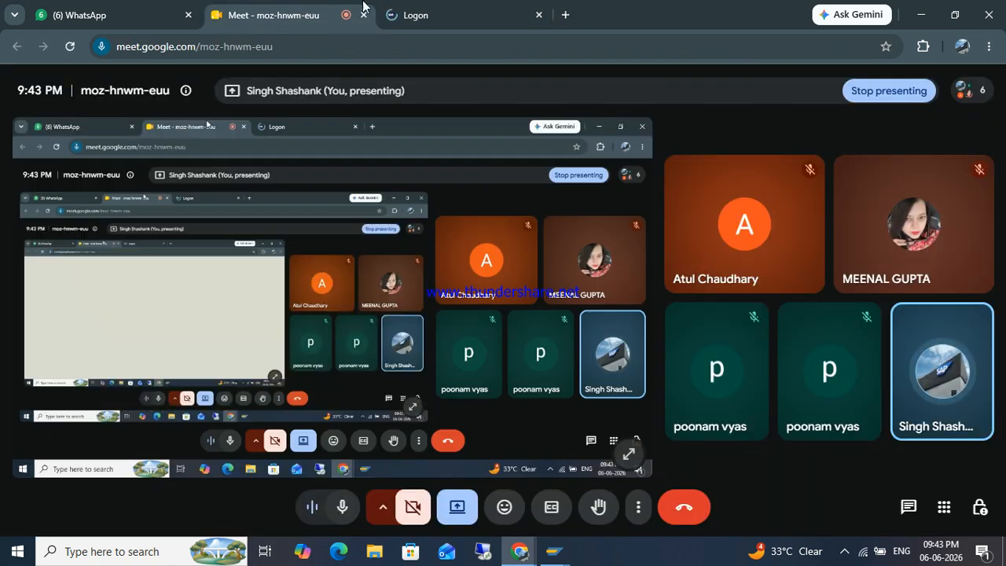
left_click(470, 8)
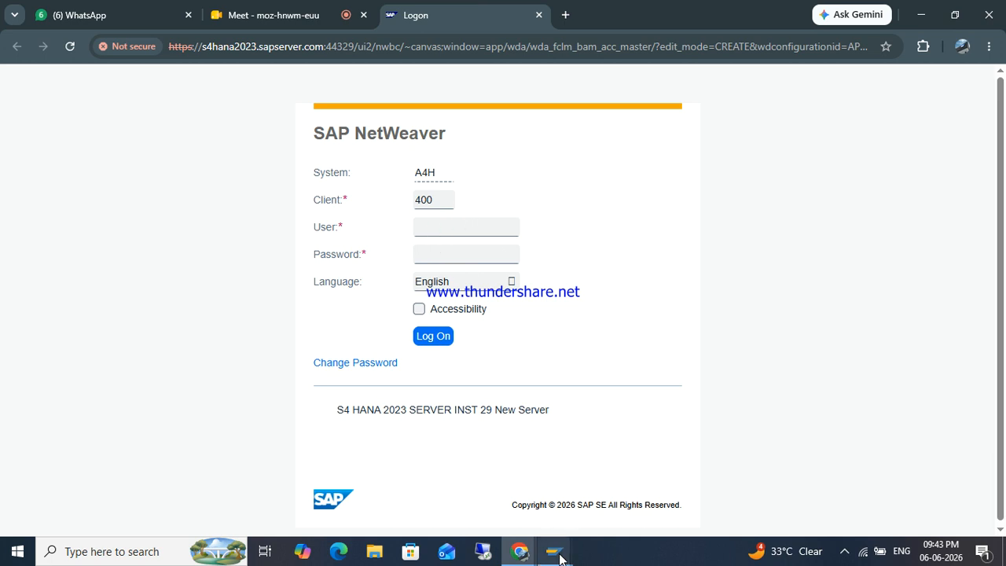
mouse_move(559, 556)
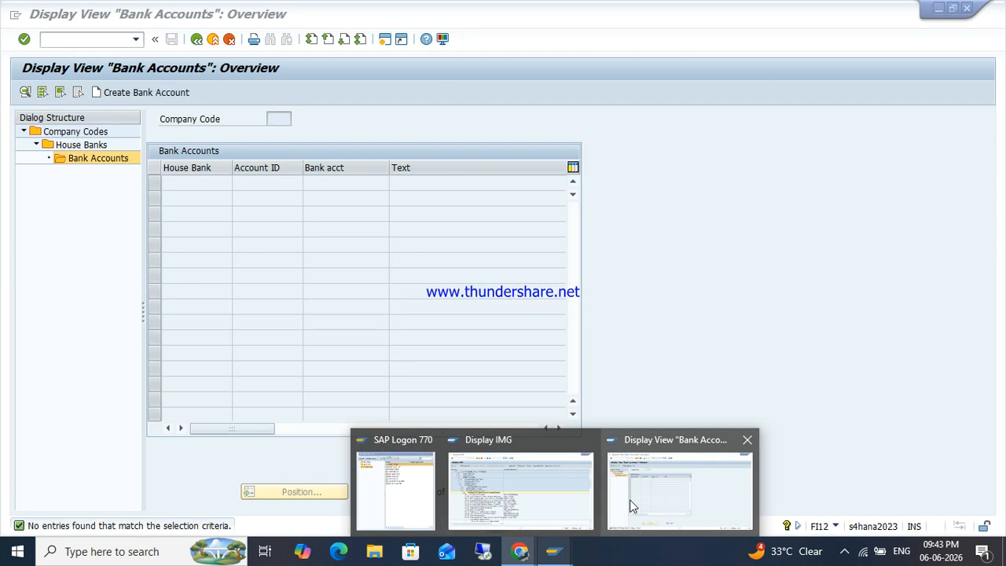
Step: Run /NFBZP in the Display IMG window and select the user name value to copy
left_click(632, 505)
mouse_move(556, 550)
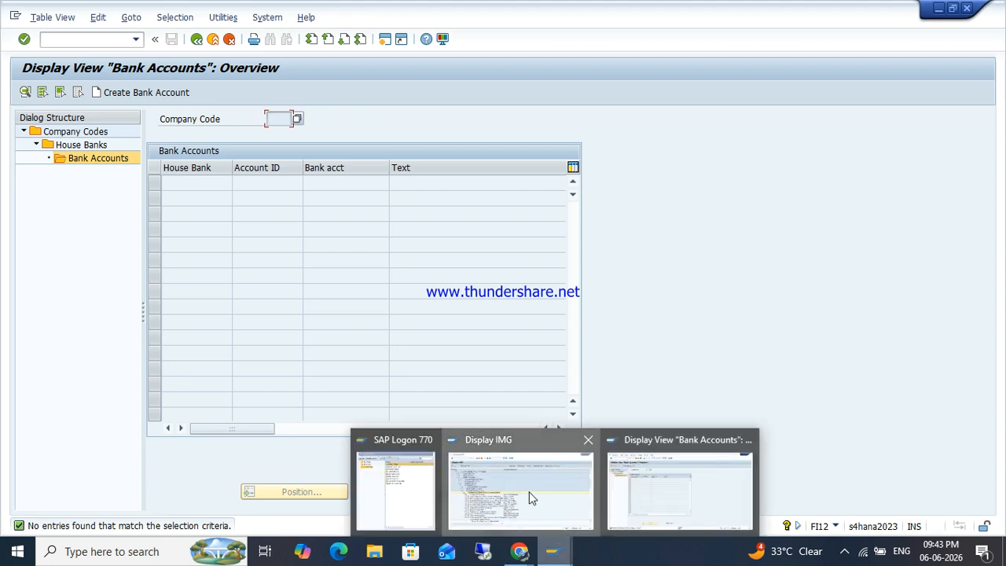
left_click(529, 491)
type("/NFBZP")
key("Return")
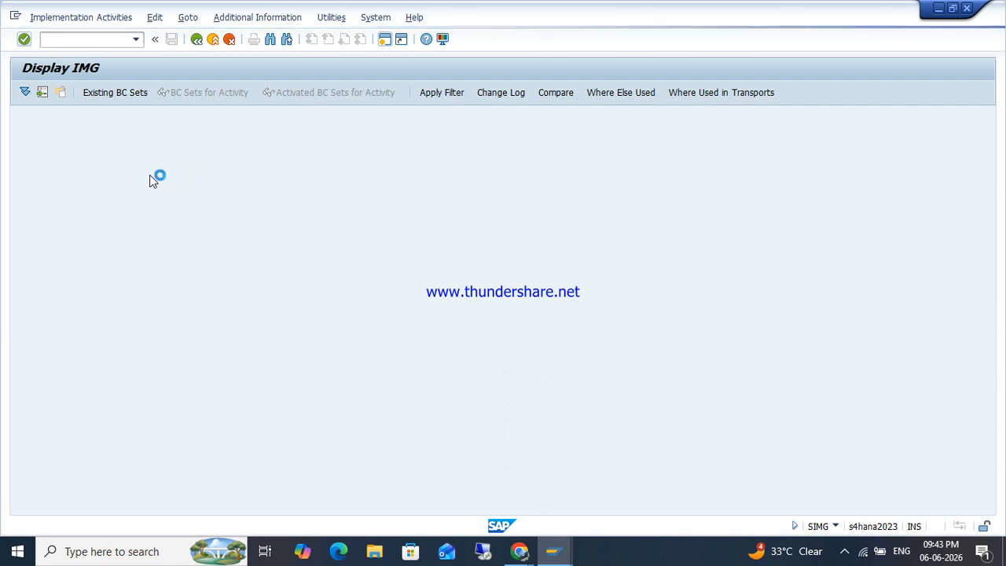
left_click_drag(193, 150, 118, 151)
key("ctrl+c")
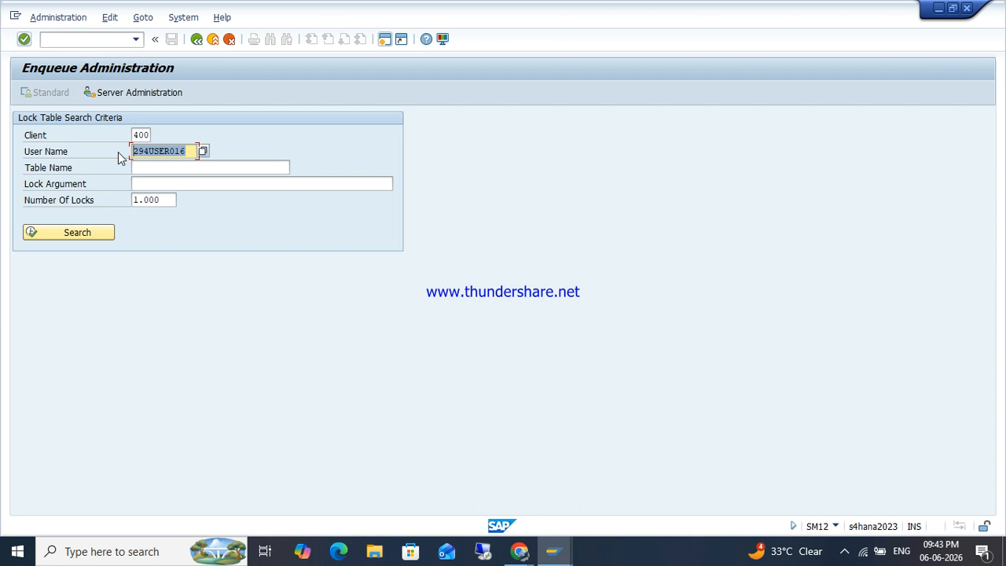
left_click(118, 152)
Step: Log on to SAP NetWeaver with the copied user name and the account password
mouse_move(518, 550)
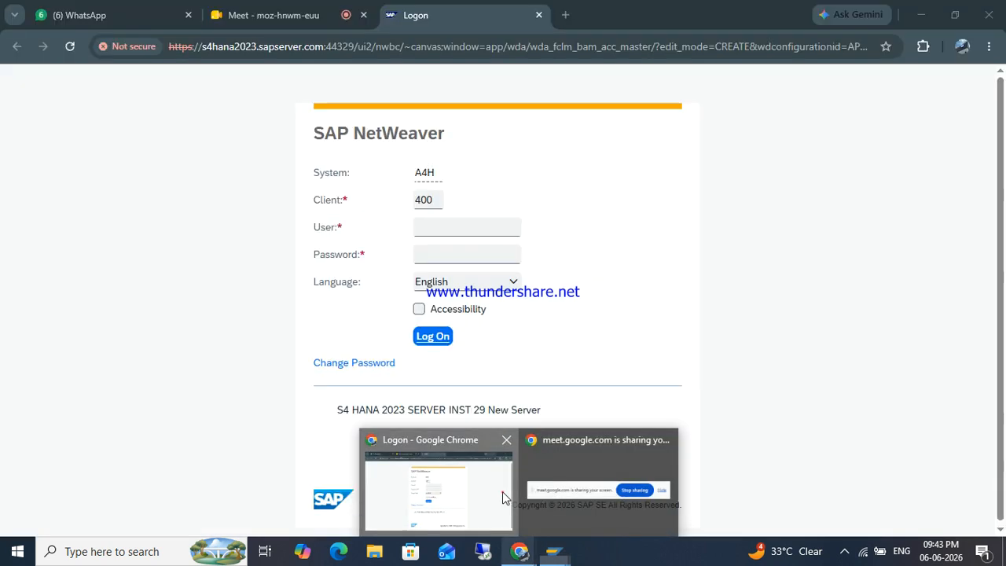
left_click(502, 491)
key("ctrl+v")
key("Tab")
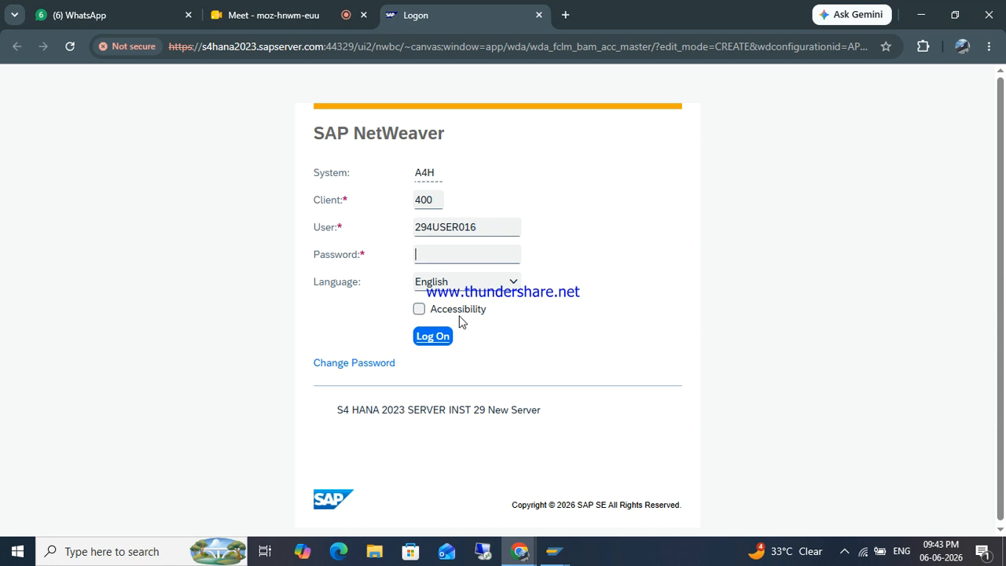
type("•••••")
key("Return")
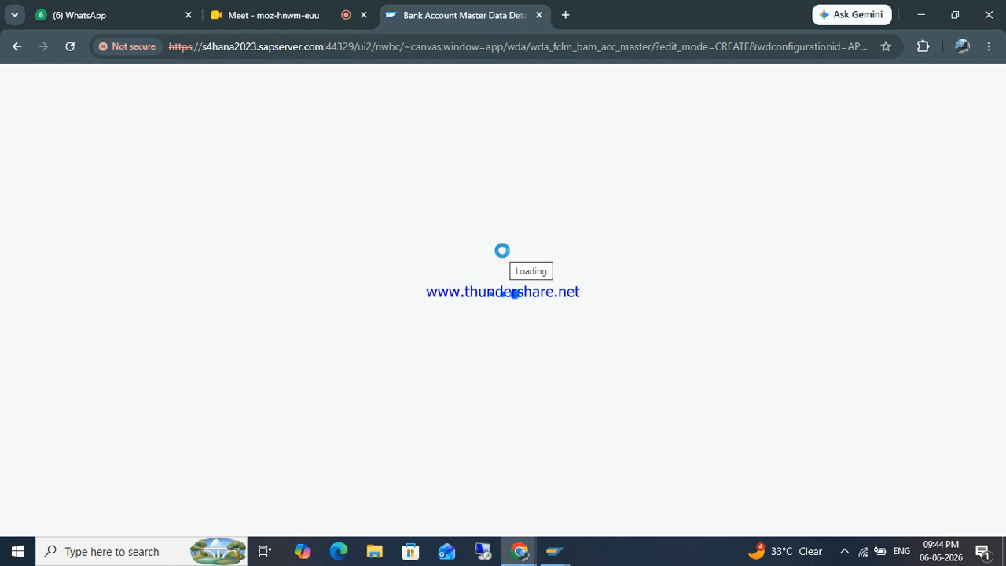
Step: Dismiss the Adobe Acrobat notification and set the opening date to 06.06.2026
left_click(982, 553)
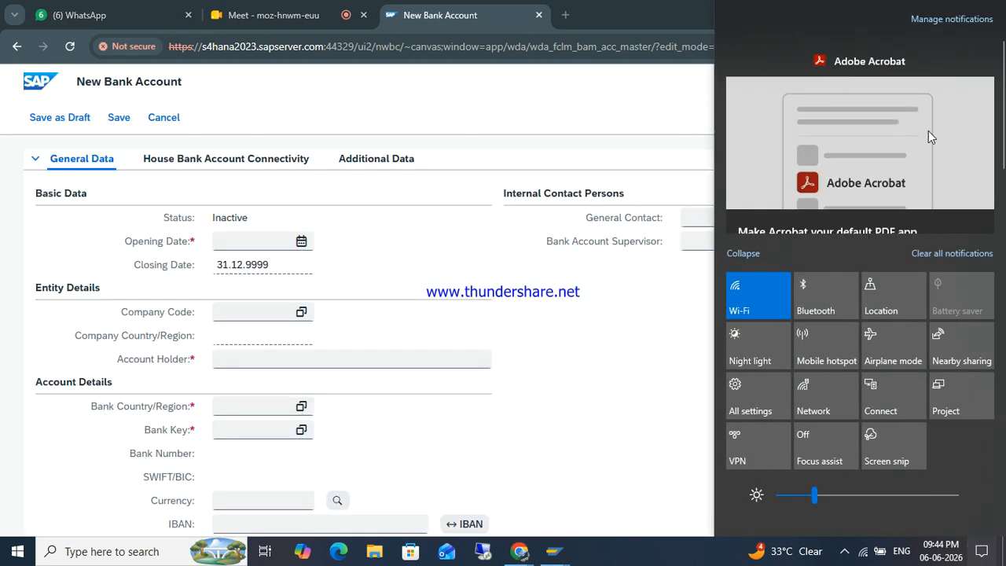
left_click(980, 61)
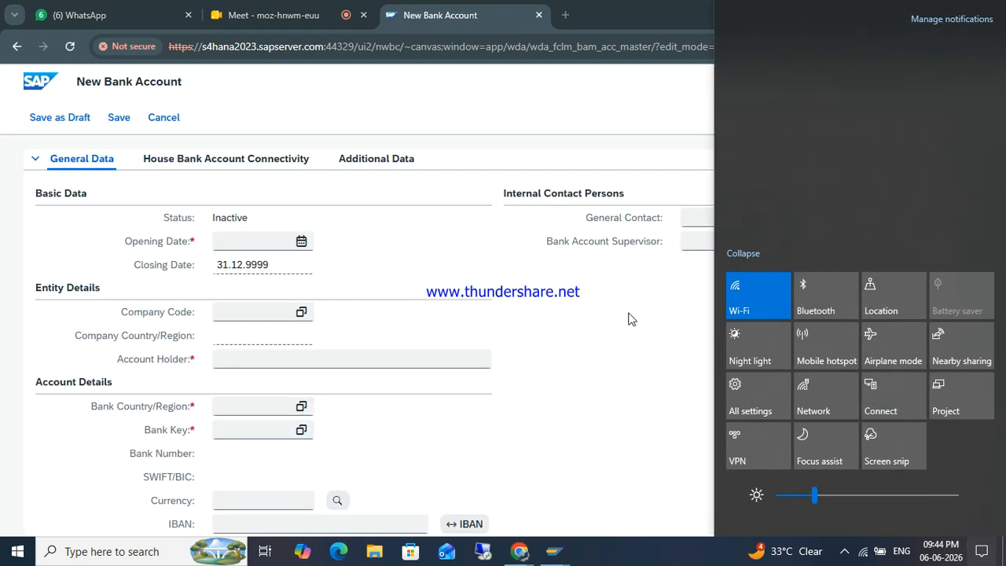
left_click(628, 315)
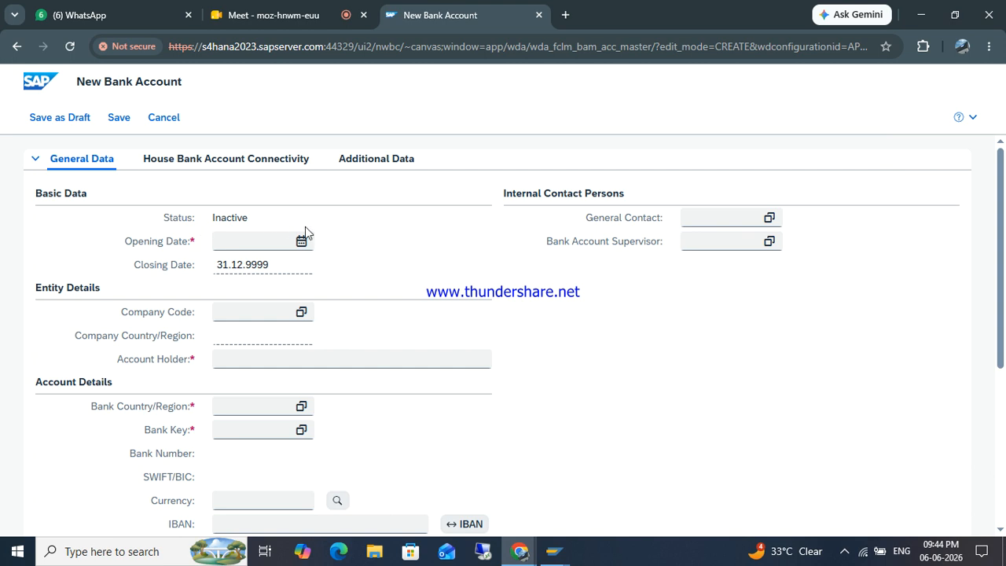
left_click(303, 248)
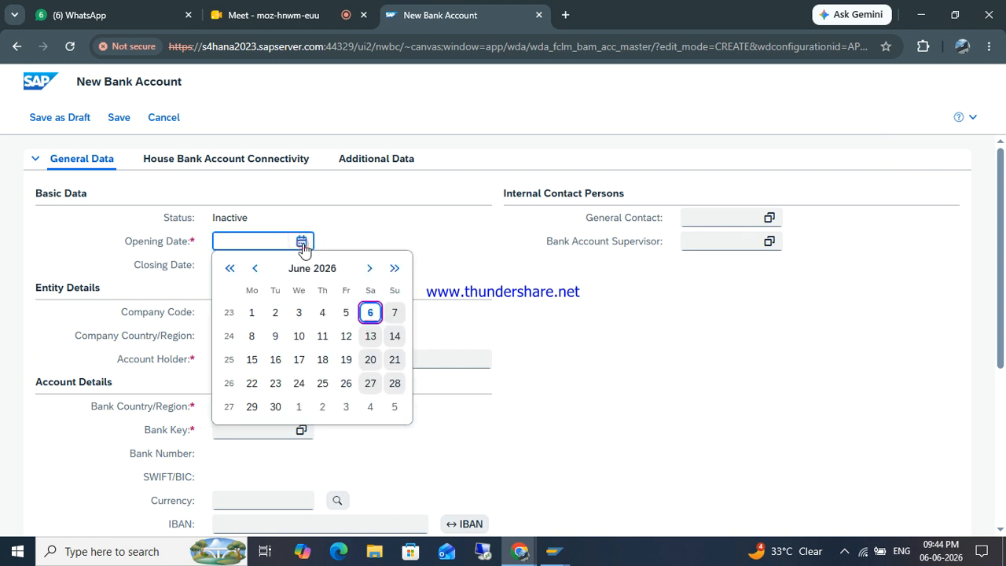
left_click(374, 317)
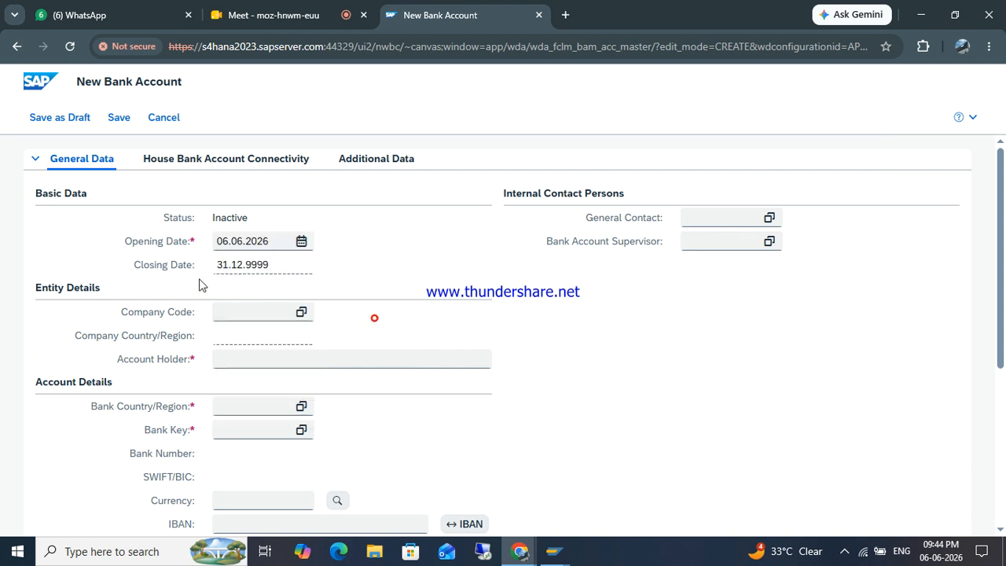
Step: Enter company code ZOHO and bank country/region IN on the new bank account
left_click(243, 308)
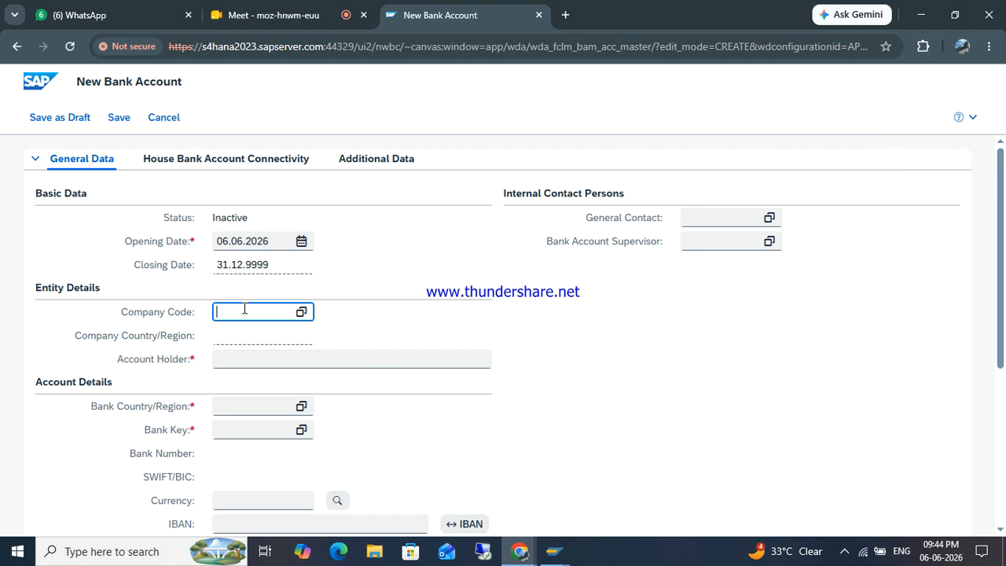
type("ZOHO")
key("Return")
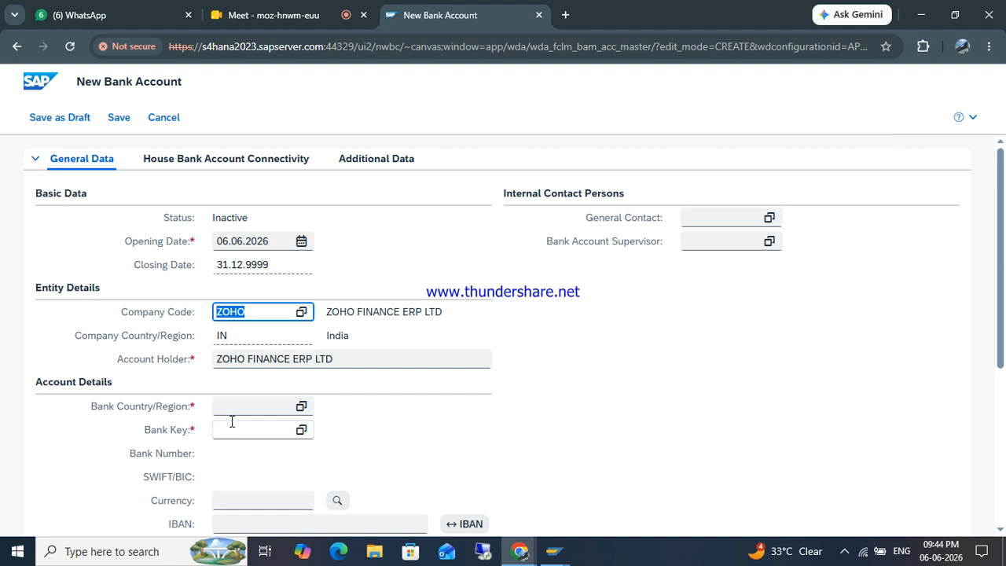
left_click(234, 402)
type("IN")
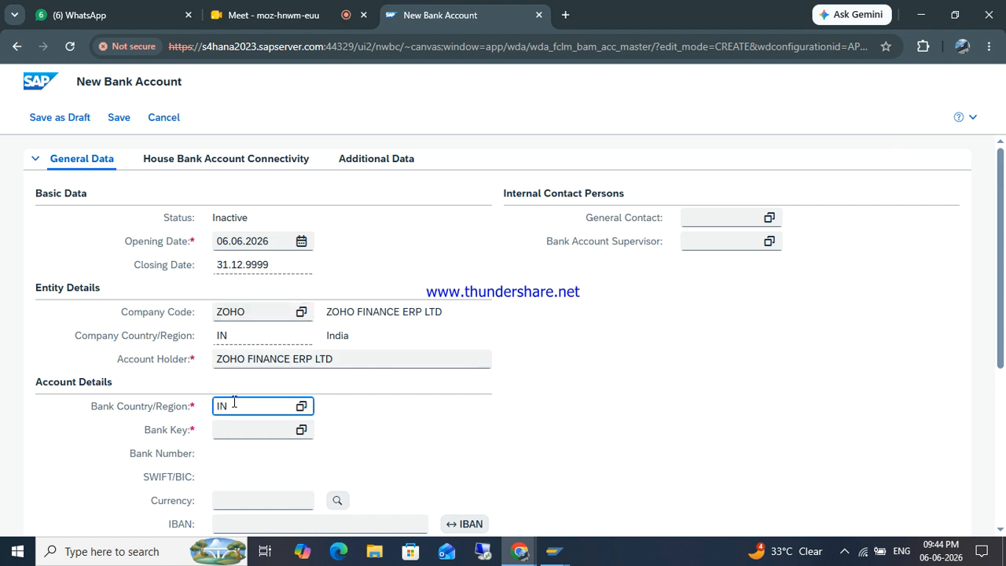
key("Tab")
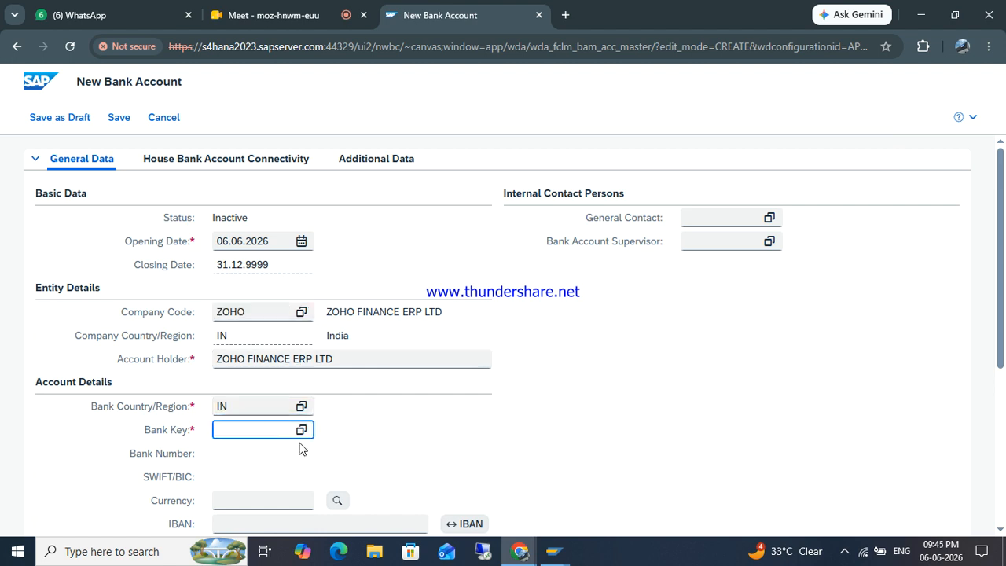
Step: Copy bank key HDFC0077393 from house bank HDFC1 into the new account's Bank Key field
mouse_move(553, 555)
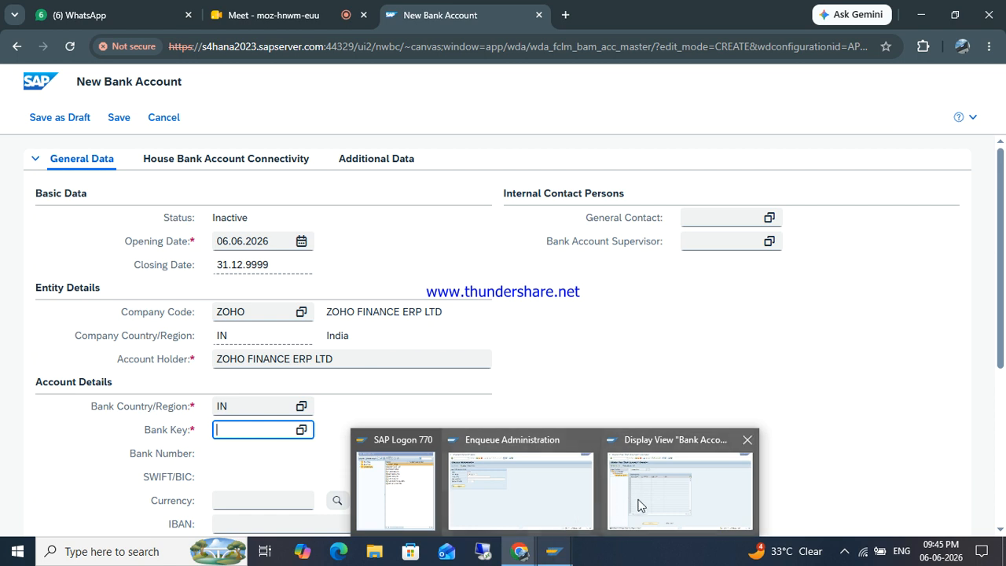
left_click(638, 503)
double_click(78, 145)
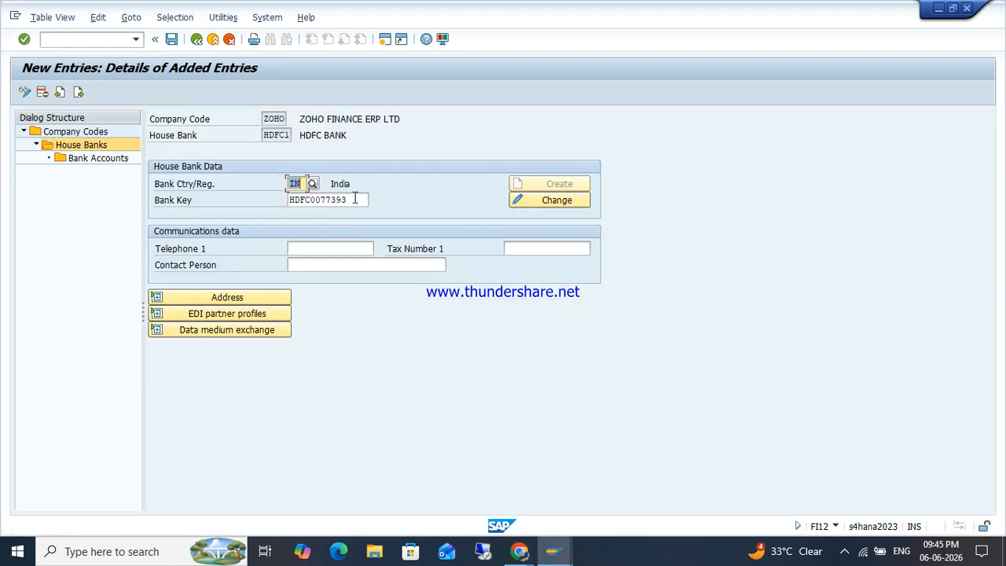
left_click(355, 200)
double_click(355, 200)
key("ctrl+c")
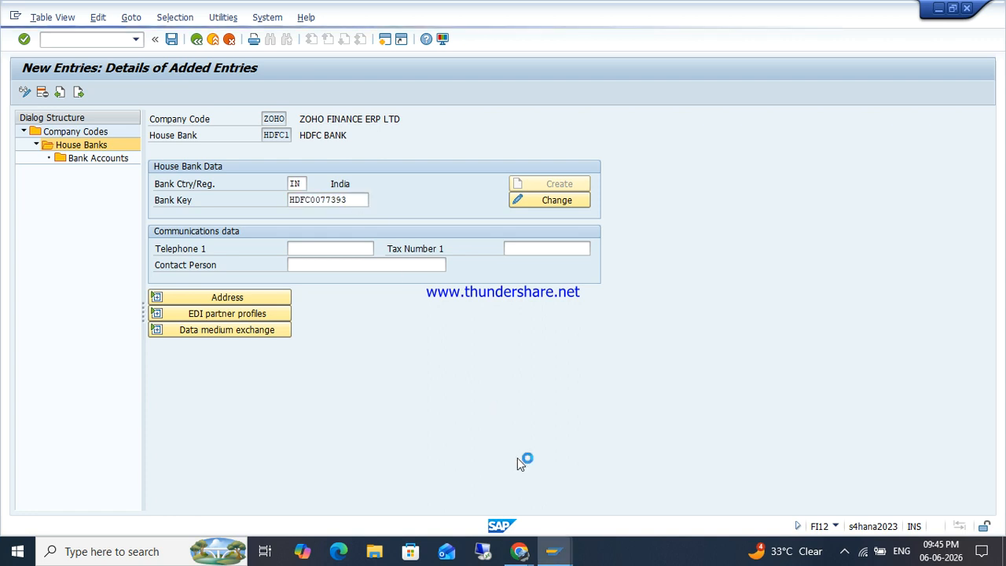
mouse_move(524, 557)
left_click(440, 465)
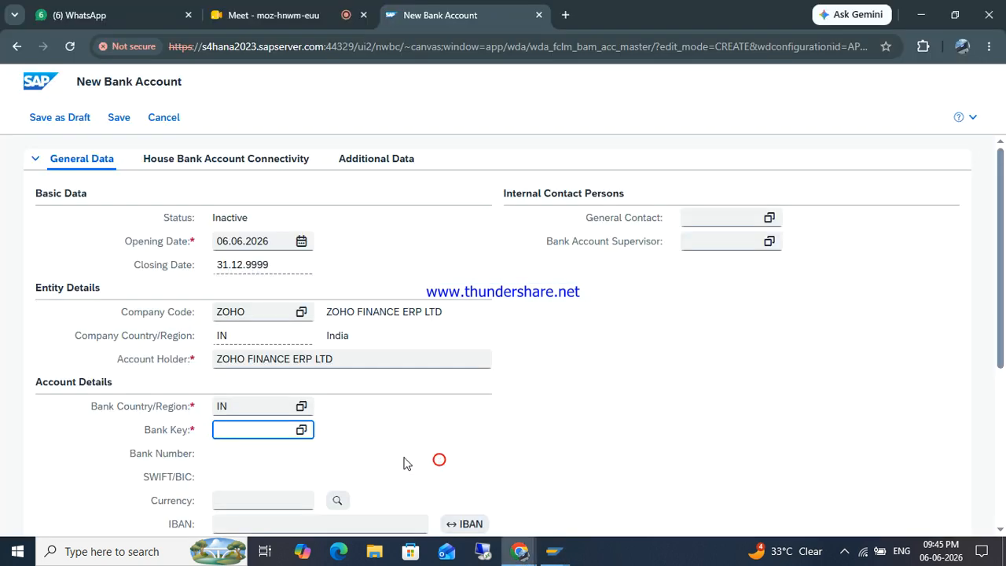
key("ctrl+v")
key("ctrl+a")
key("Return")
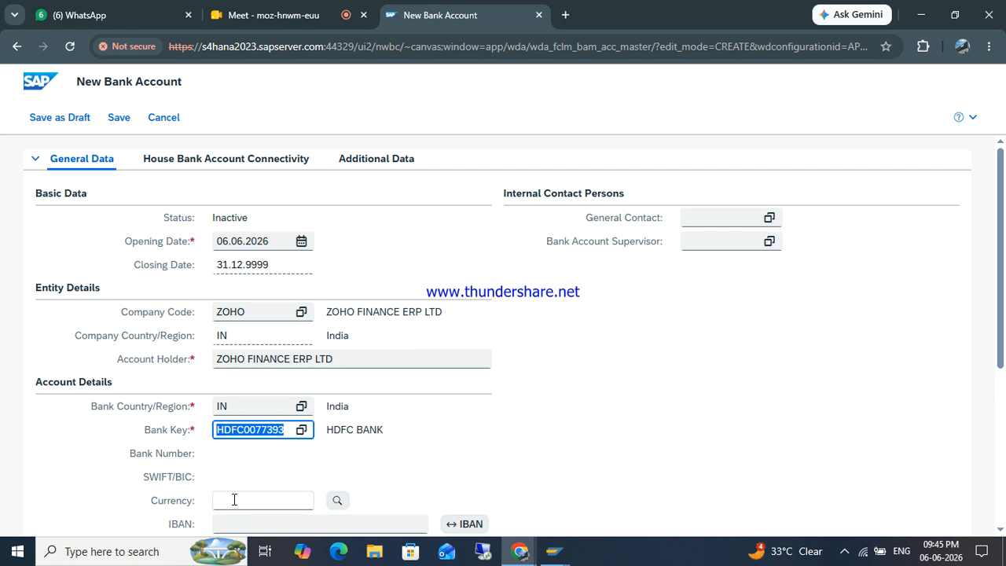
Step: Enter currency INR, the account number, and description DE for the new account
left_click(230, 500)
type("INR")
key("Tab")
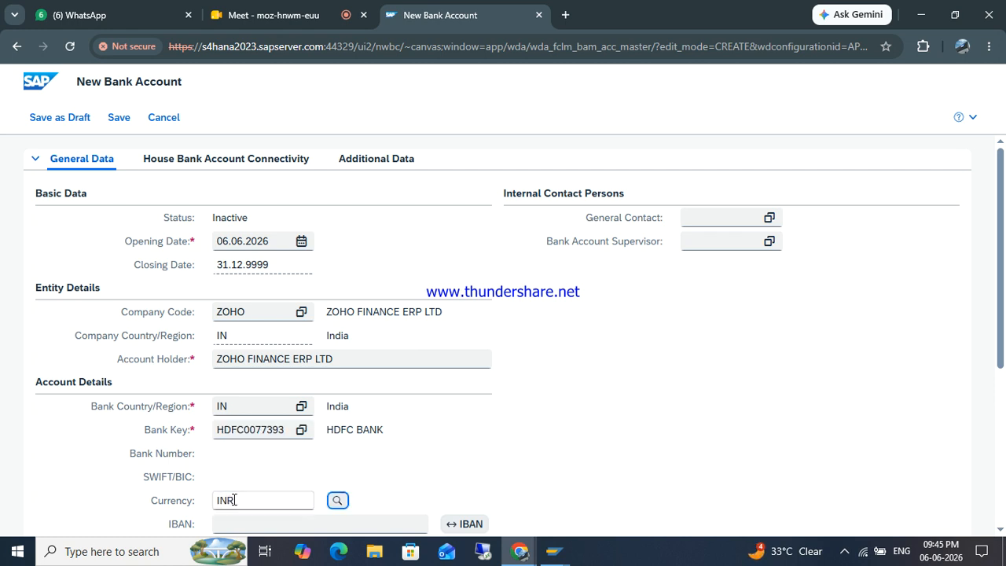
key("Tab")
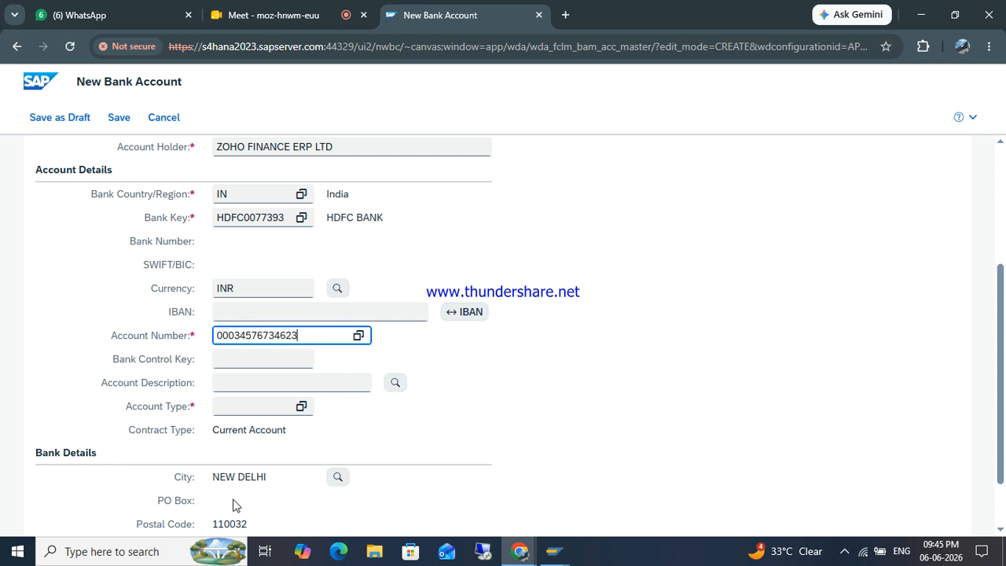
key("Tab")
key("Tab")
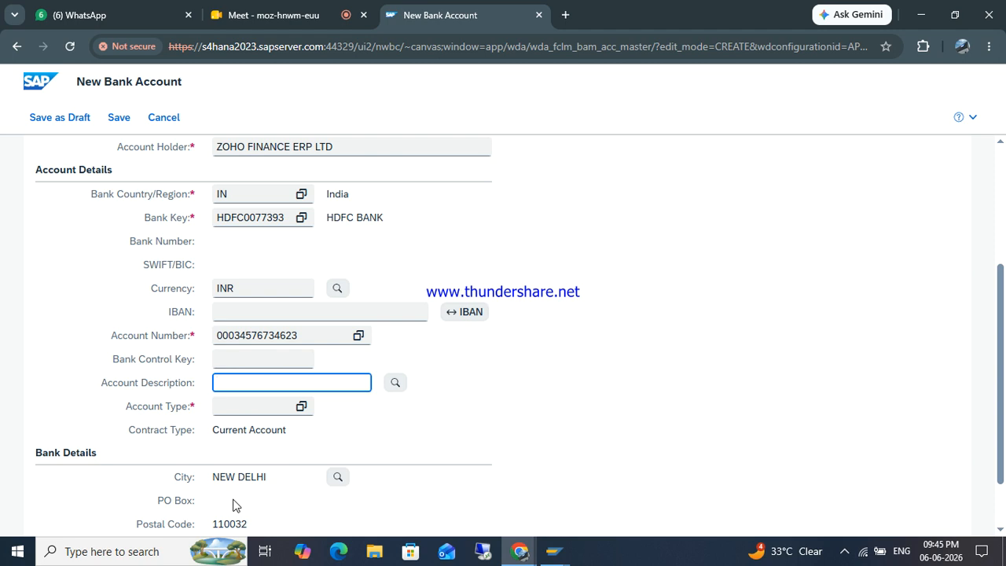
type("DE")
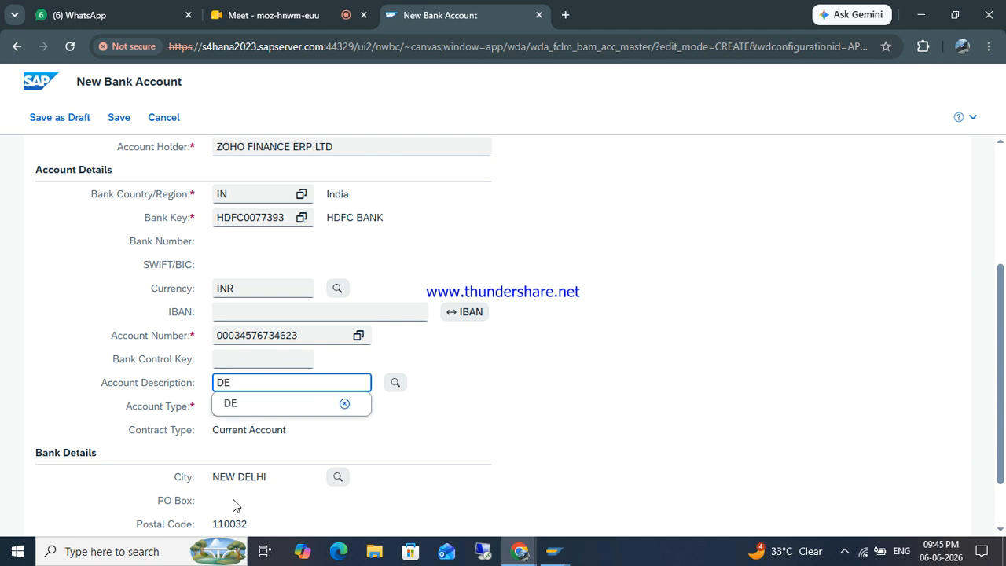
key("Tab")
key("Tab")
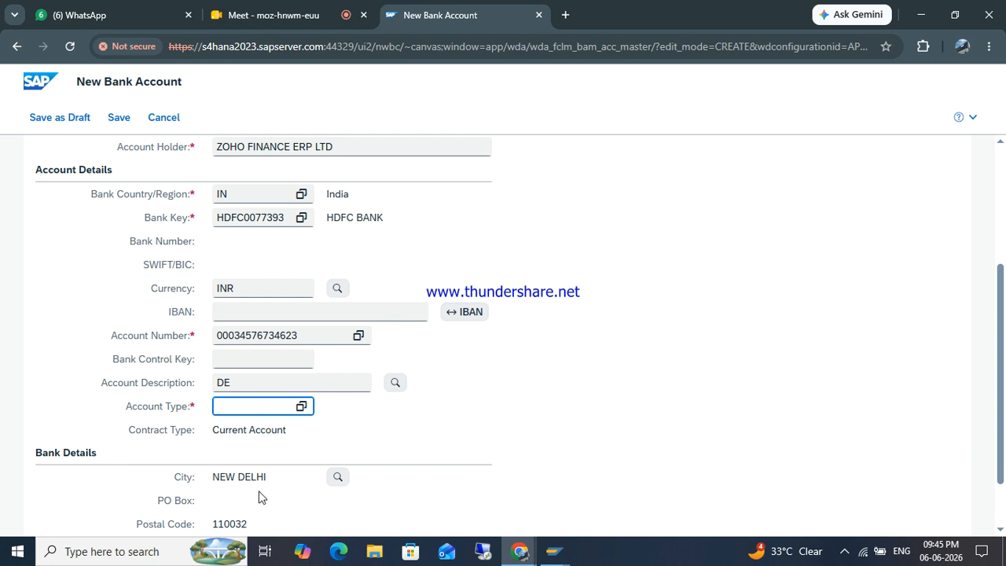
Step: Set the account type to 01 Current Account (Internal)
left_click(301, 407)
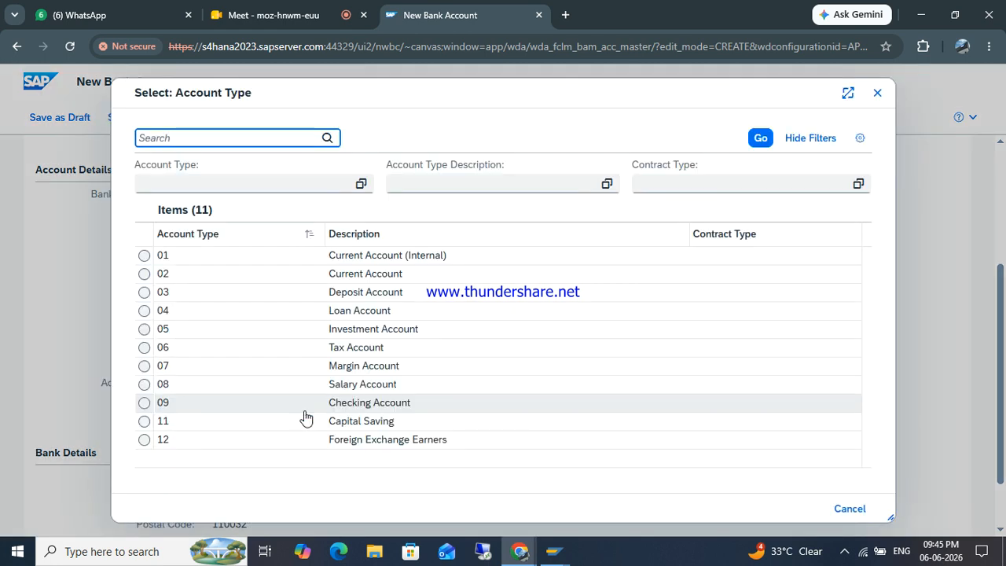
left_click(361, 275)
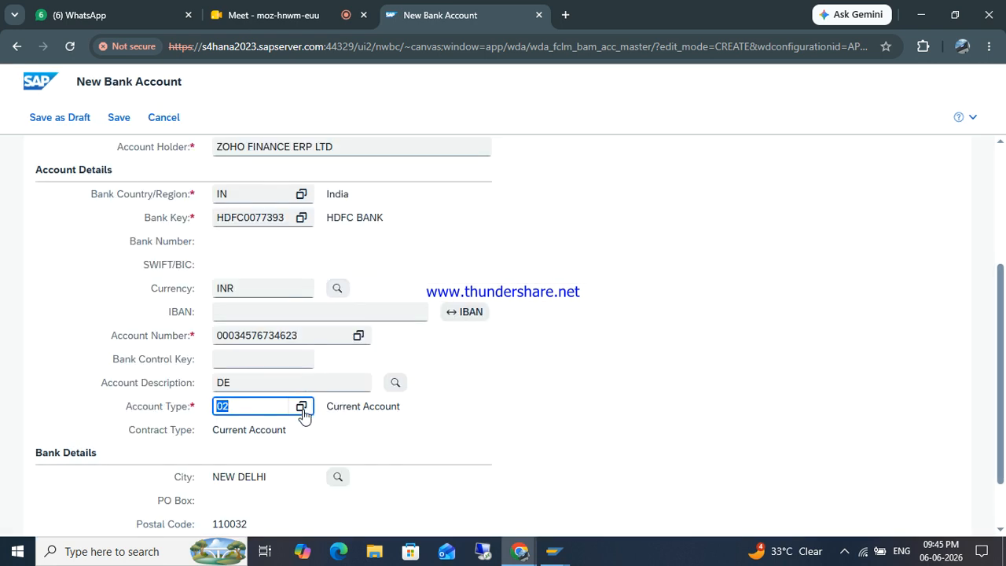
left_click(302, 407)
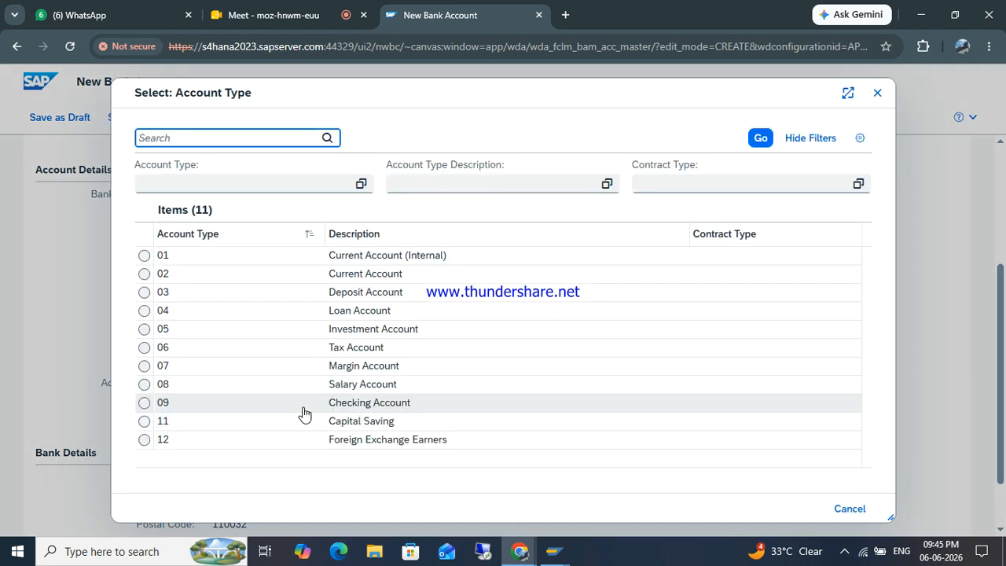
left_click(364, 259)
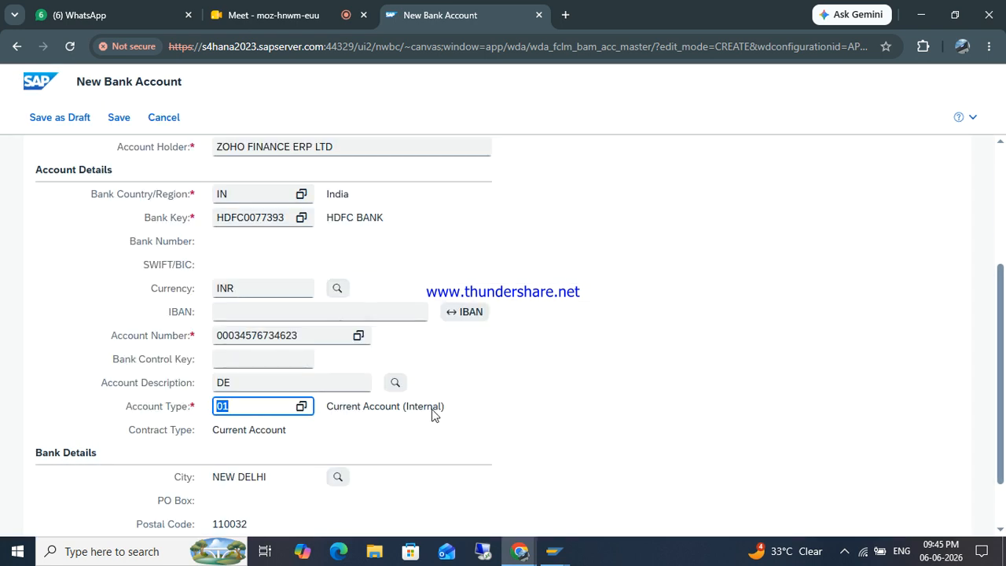
scroll(433, 413, "up", 3)
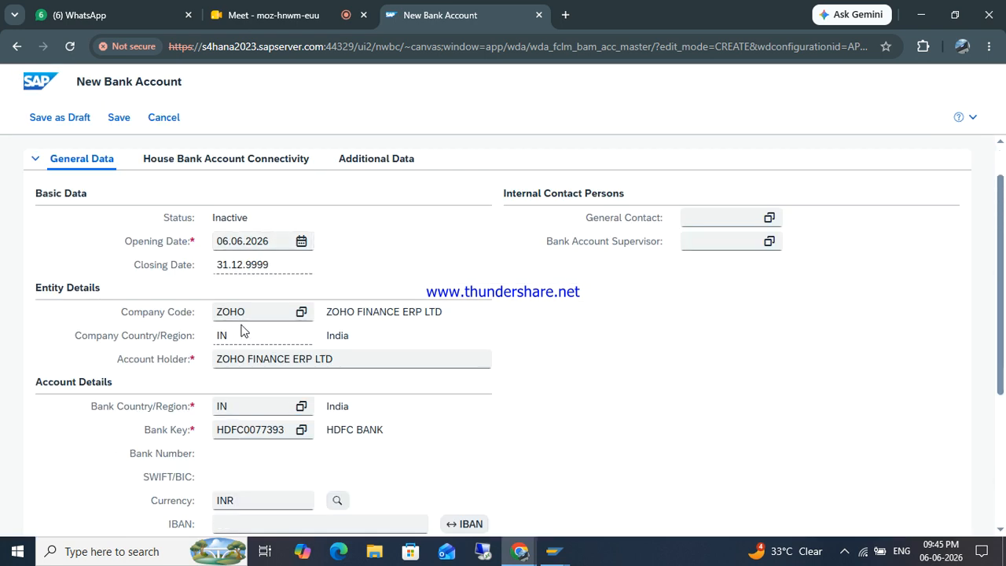
scroll(241, 330, "down", 3)
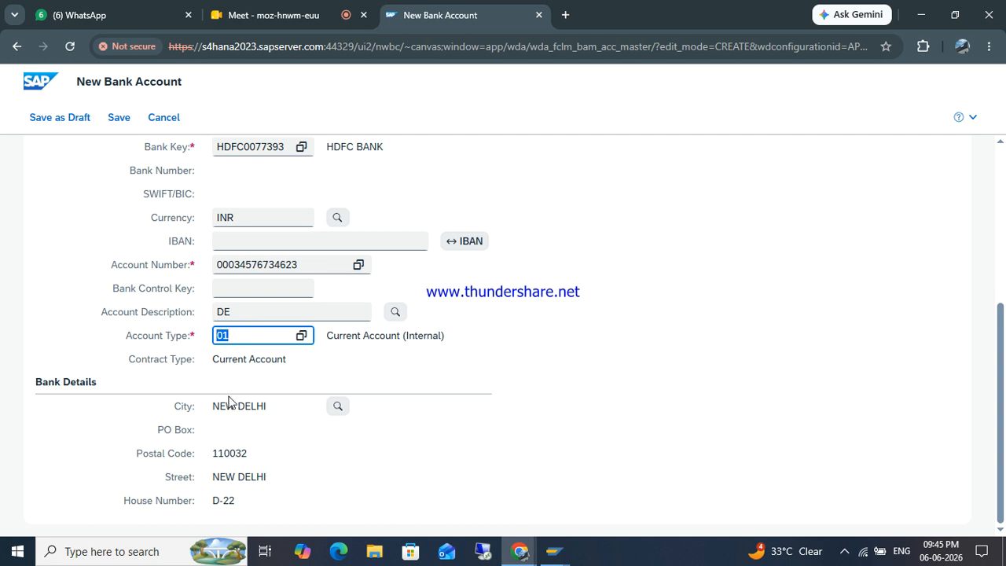
scroll(186, 264, "up", 1)
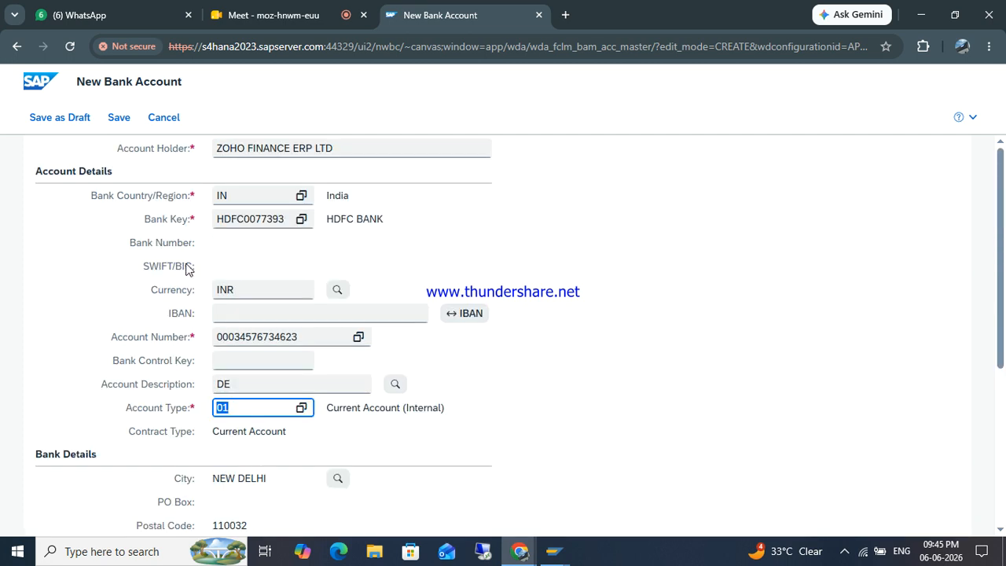
scroll(187, 267, "up", 3)
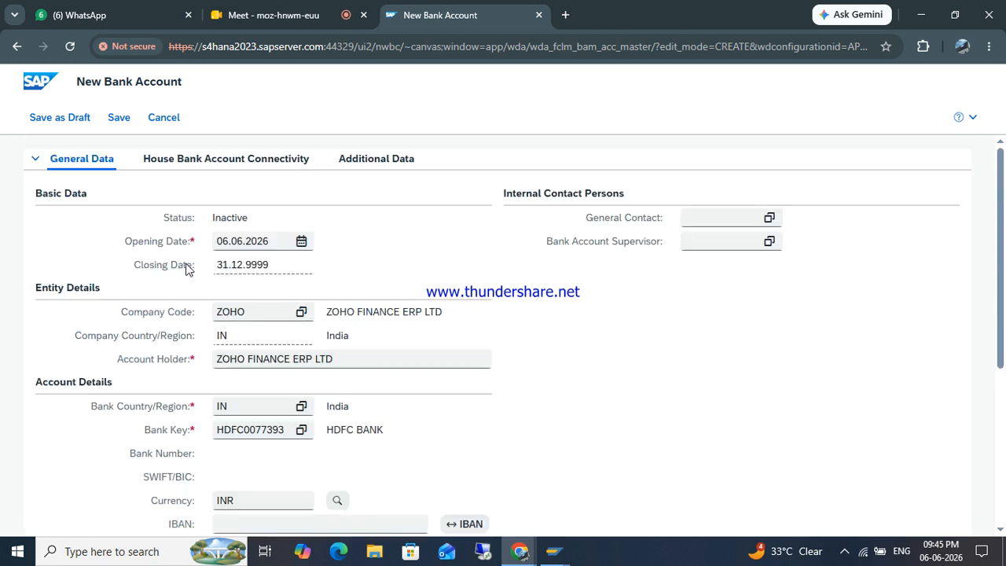
Step: Add a house bank connection linking the bank account to house bank HDFC1
left_click(207, 161)
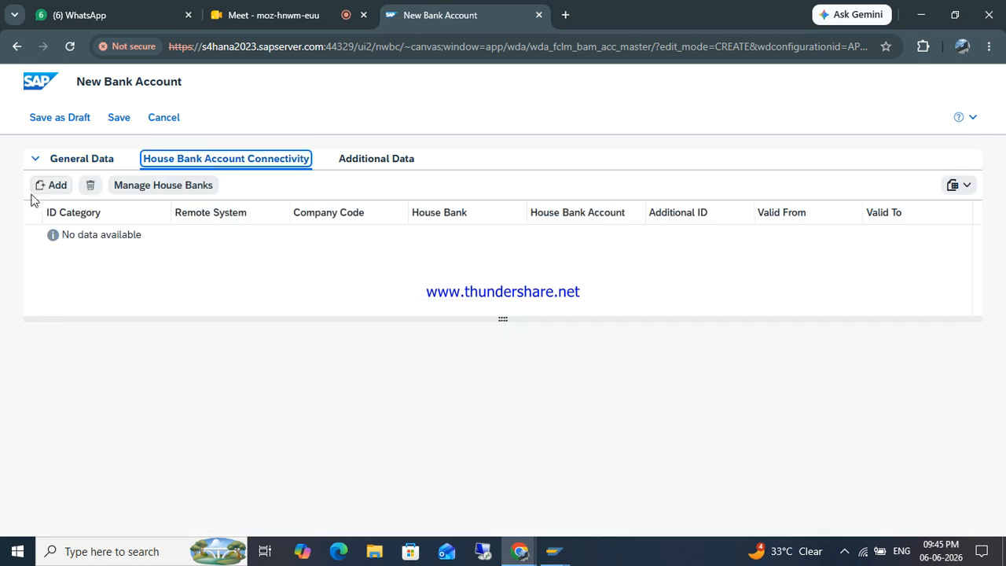
left_click(49, 187)
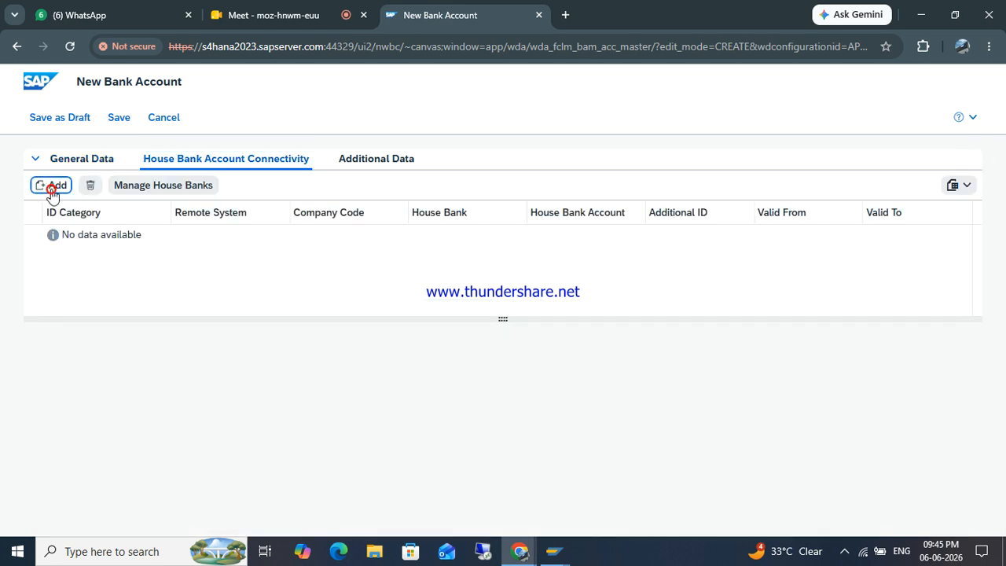
left_click(573, 245)
type("H")
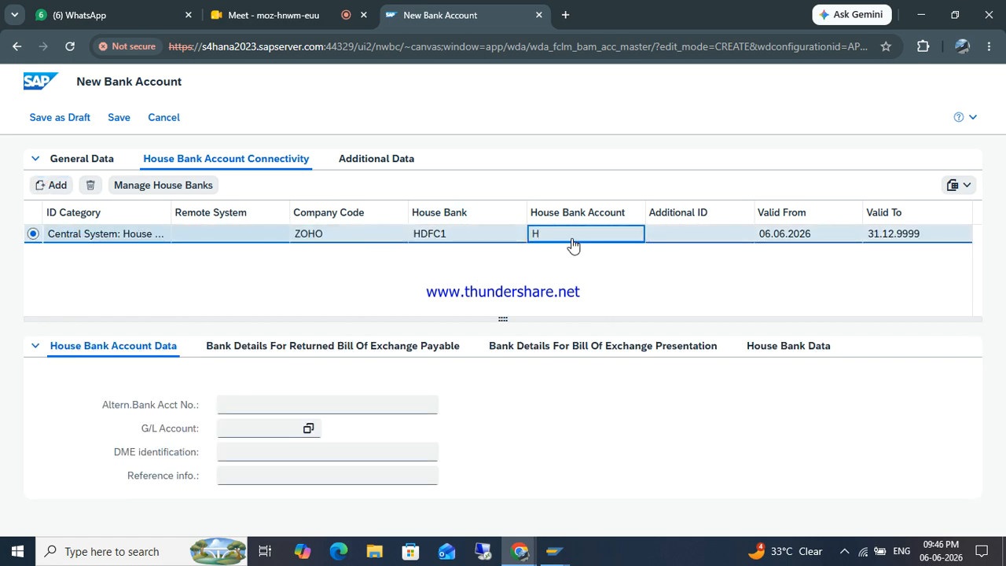
type("DFC1")
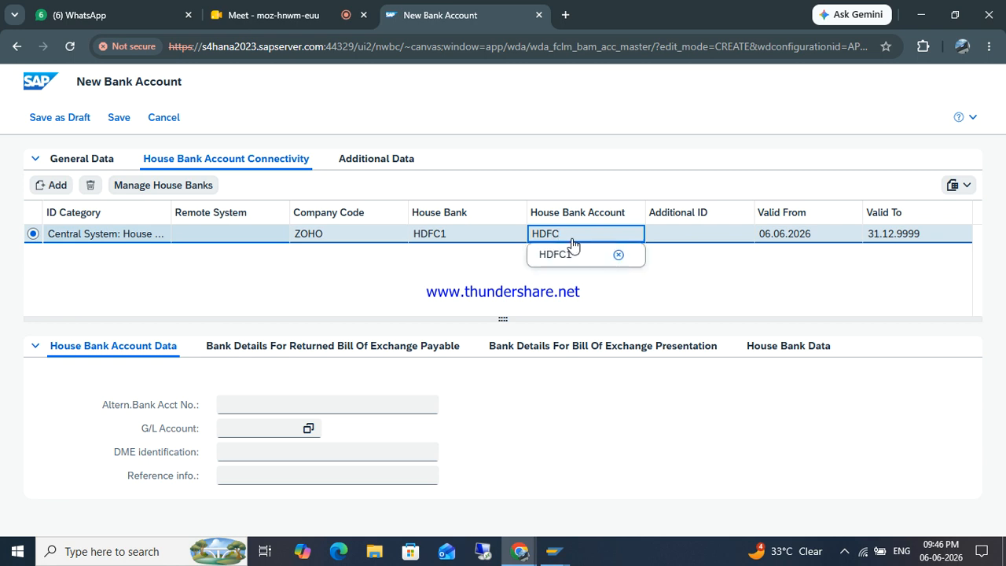
Step: Assign G/L account 54193 to the bank account and save it, creating account DE
left_click(300, 429)
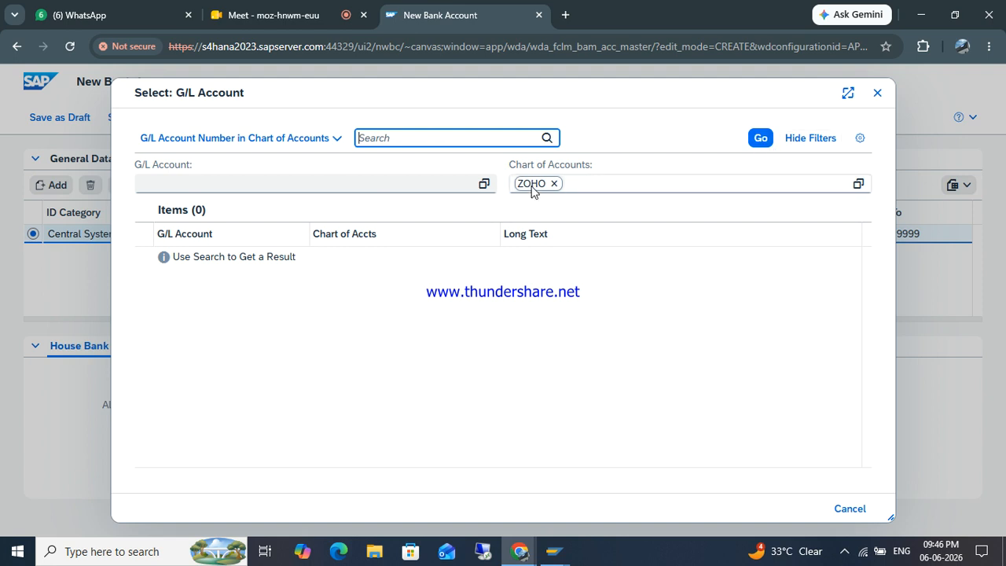
left_click(758, 145)
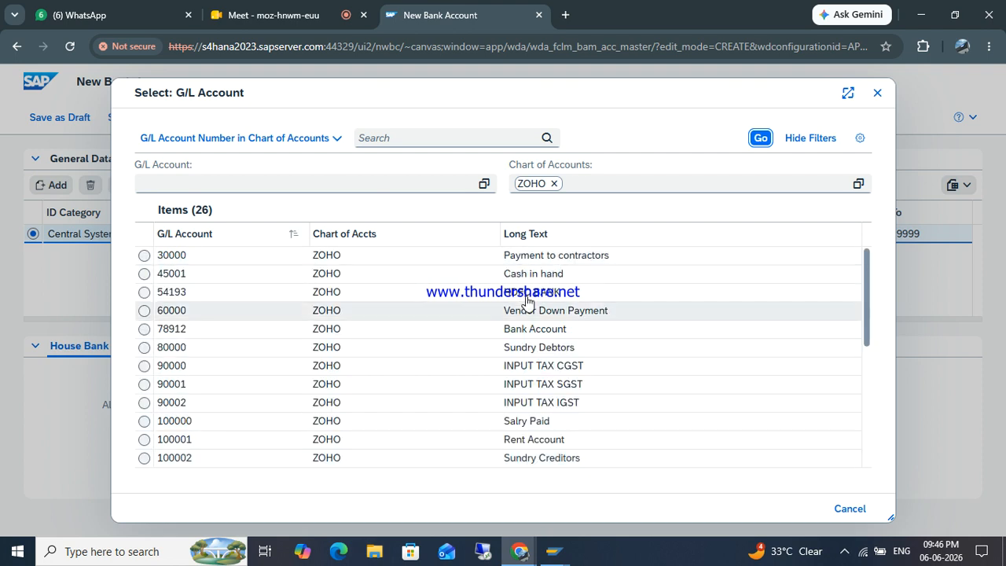
left_click(539, 293)
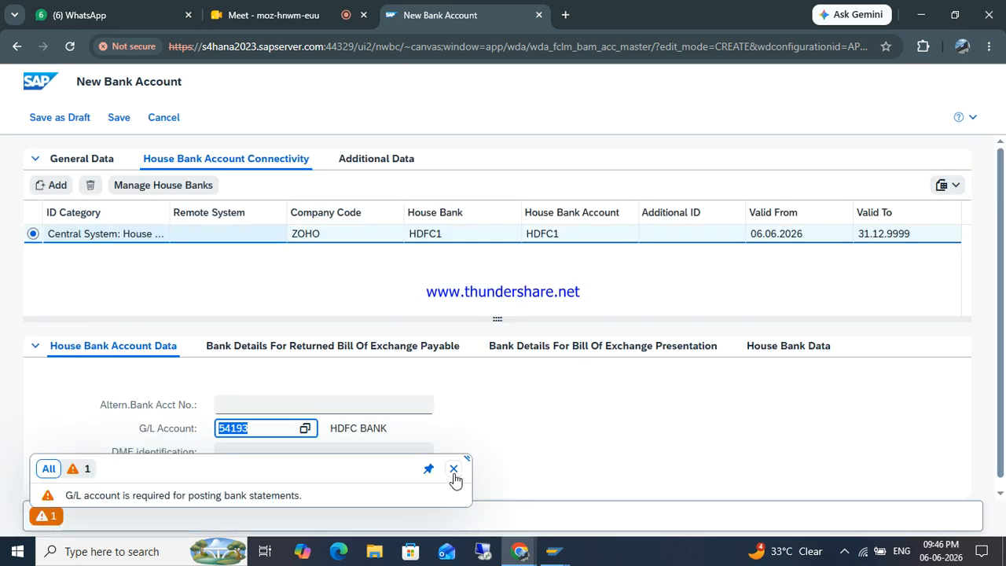
left_click(454, 470)
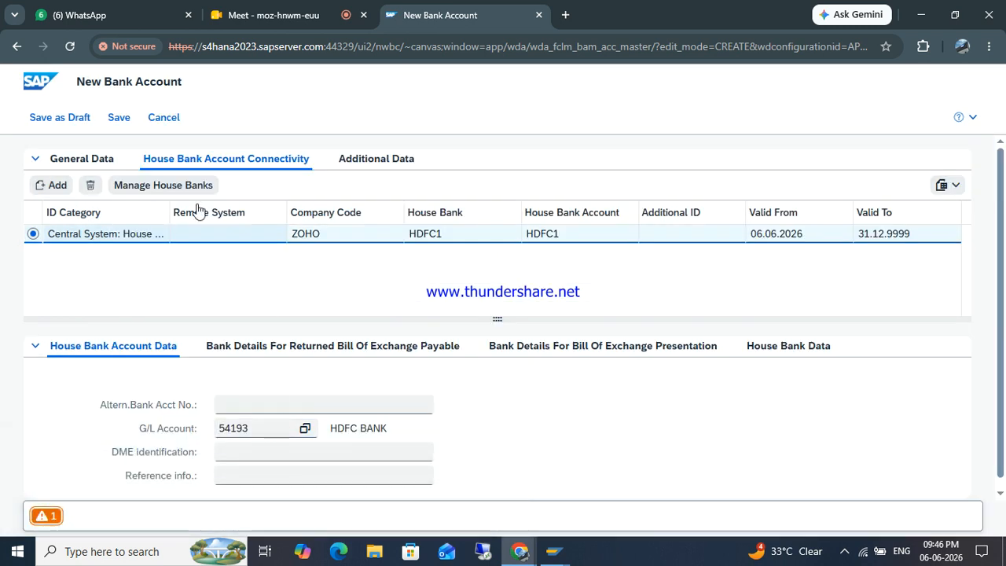
left_click(118, 118)
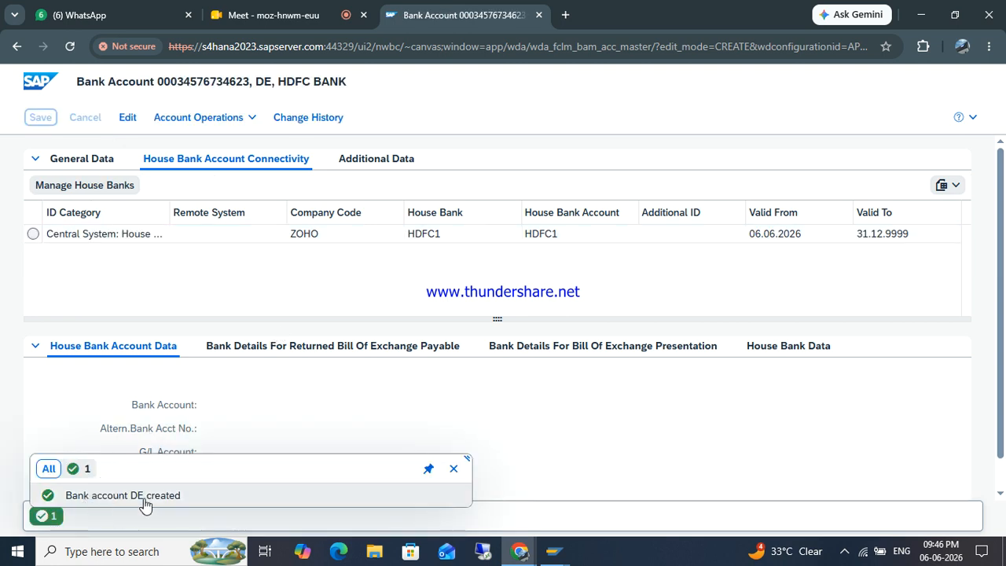
left_click(454, 469)
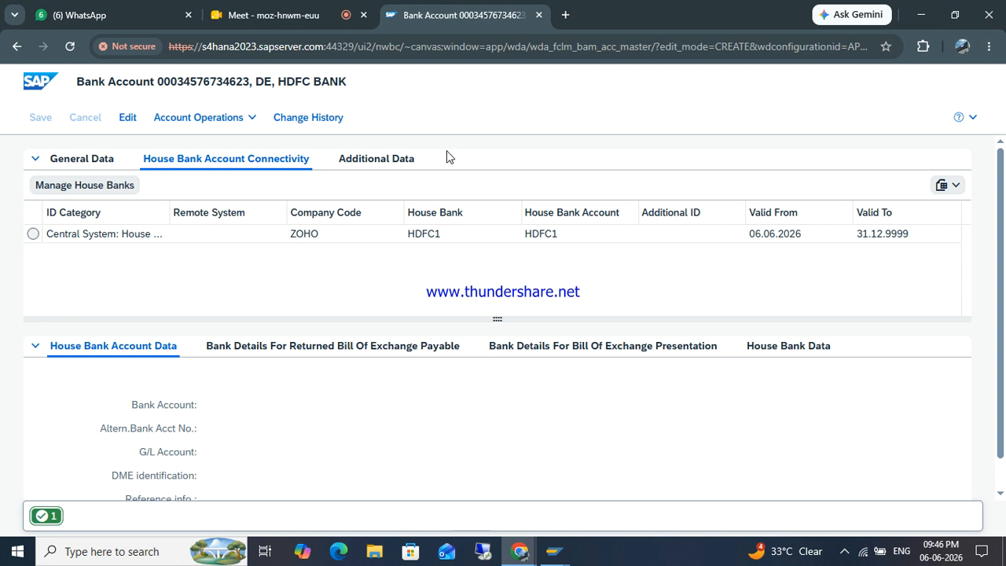
Step: Save the HDFC1 house bank entry in the SAP GUI window
left_click(539, 15)
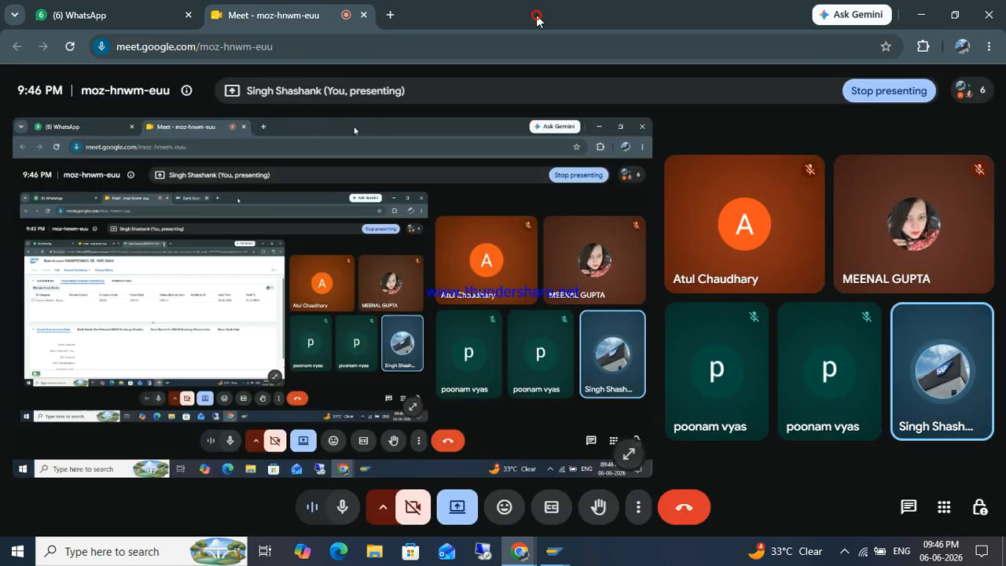
mouse_move(547, 563)
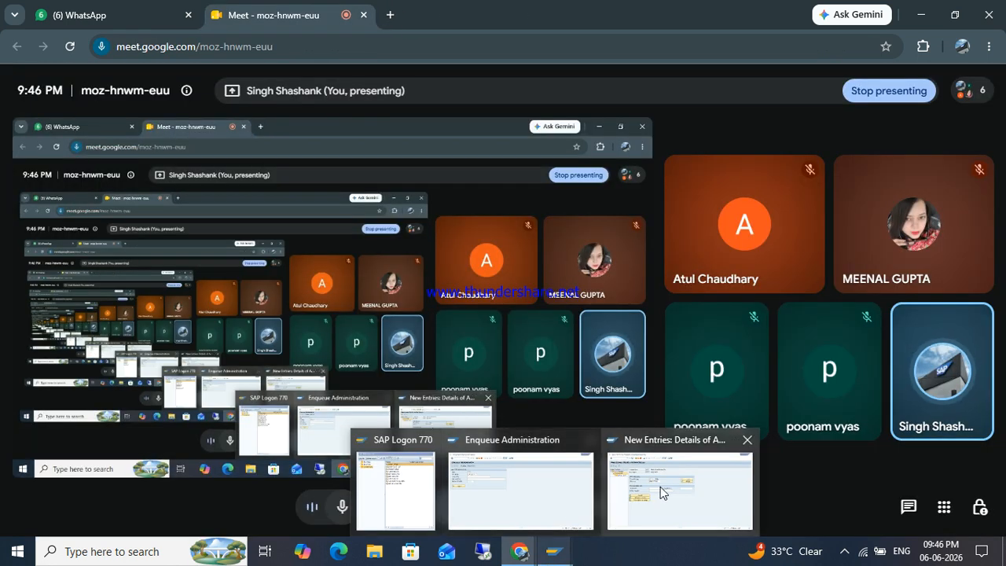
left_click(660, 487)
left_click(172, 39)
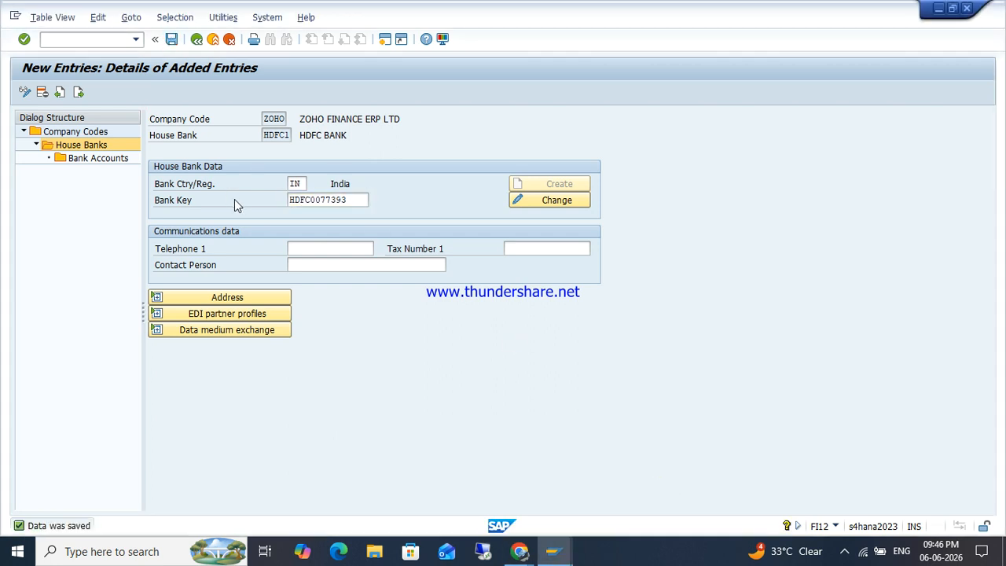
Step: Back out to the main menu and start FI12 house bank maintenance
key("F3")
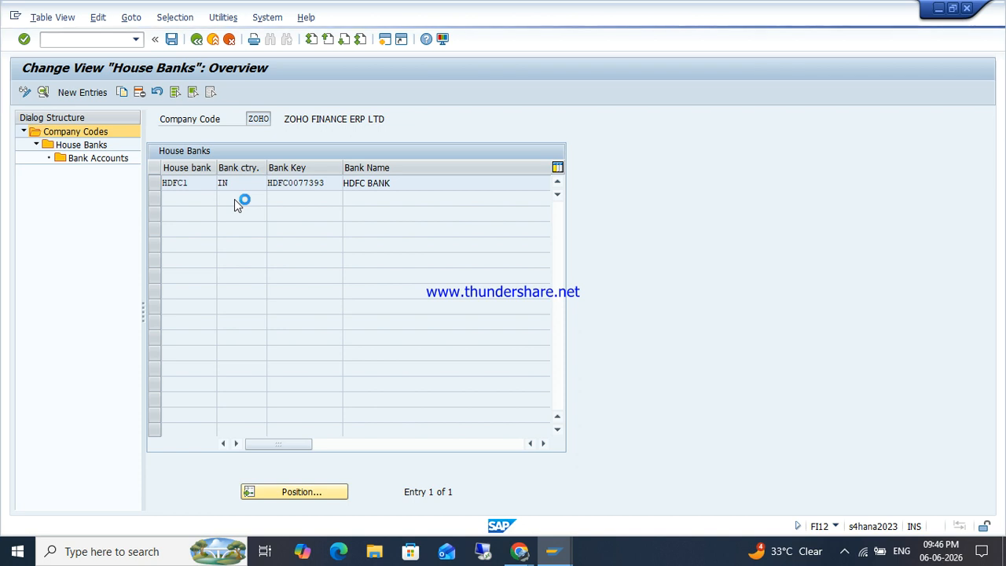
key("F3")
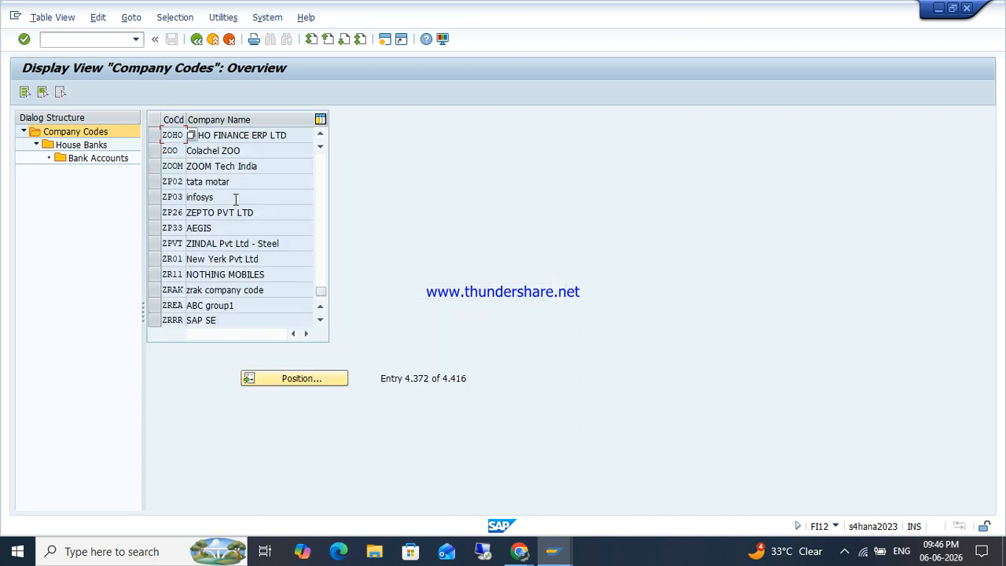
key("F3")
type("FI12")
key("Return")
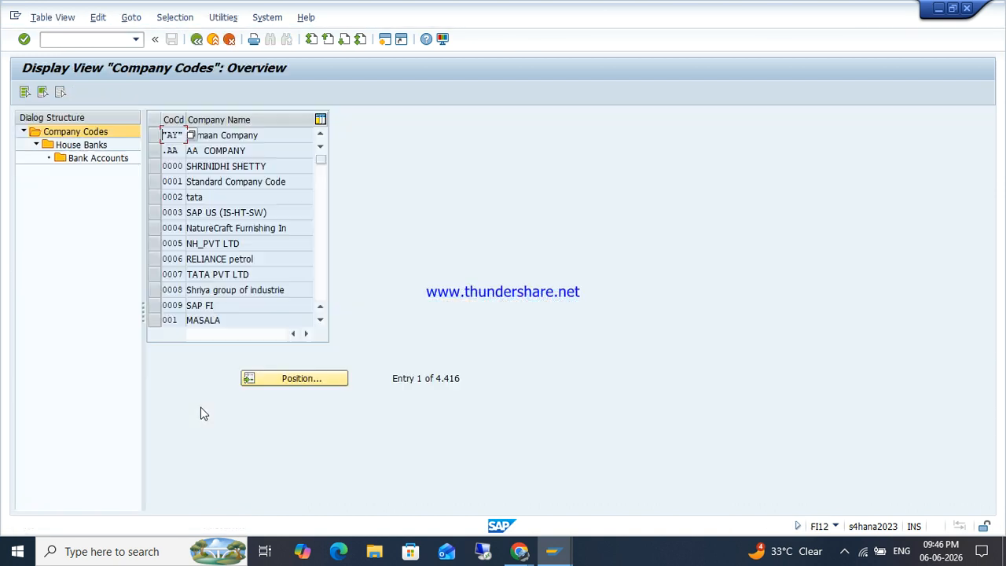
Step: Locate company code ZOHO and open house bank HDFC1's bank accounts
left_click(293, 380)
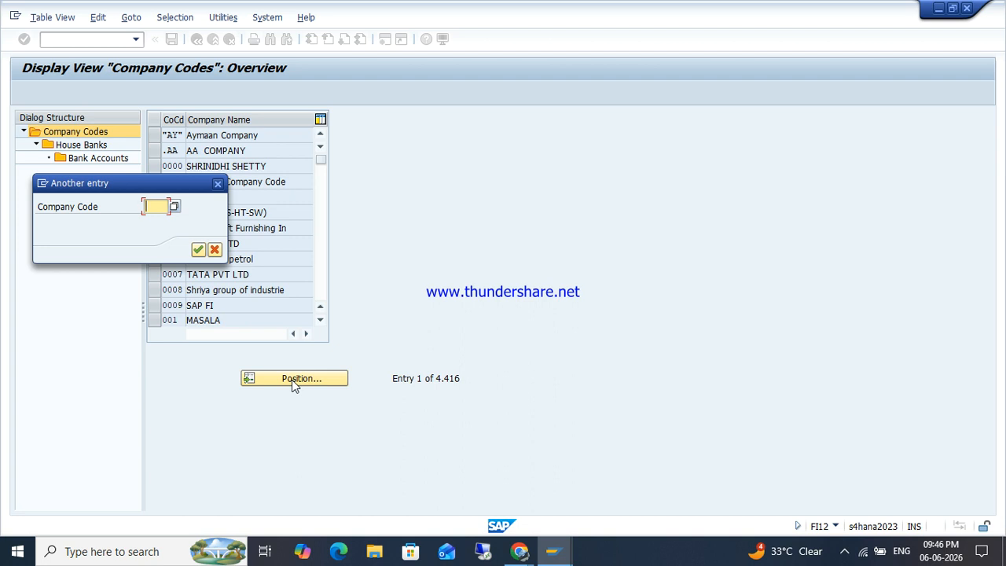
type("ZOHO")
key("Return")
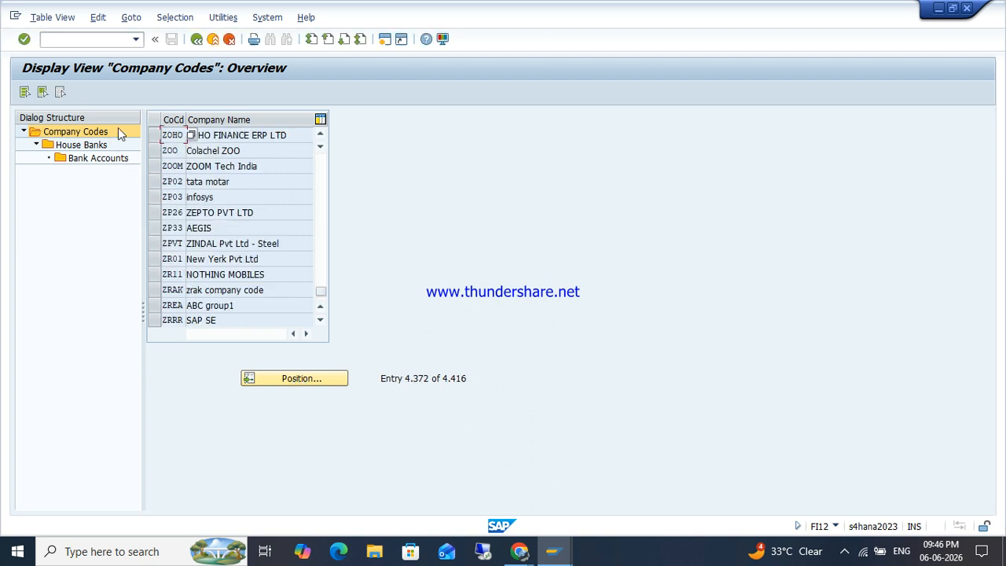
left_click(154, 136)
double_click(82, 147)
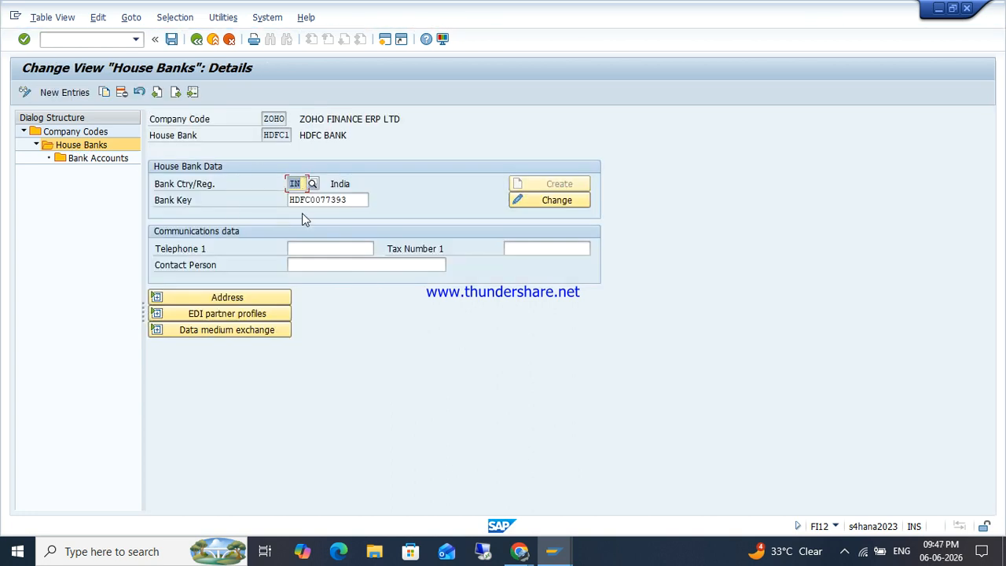
double_click(92, 159)
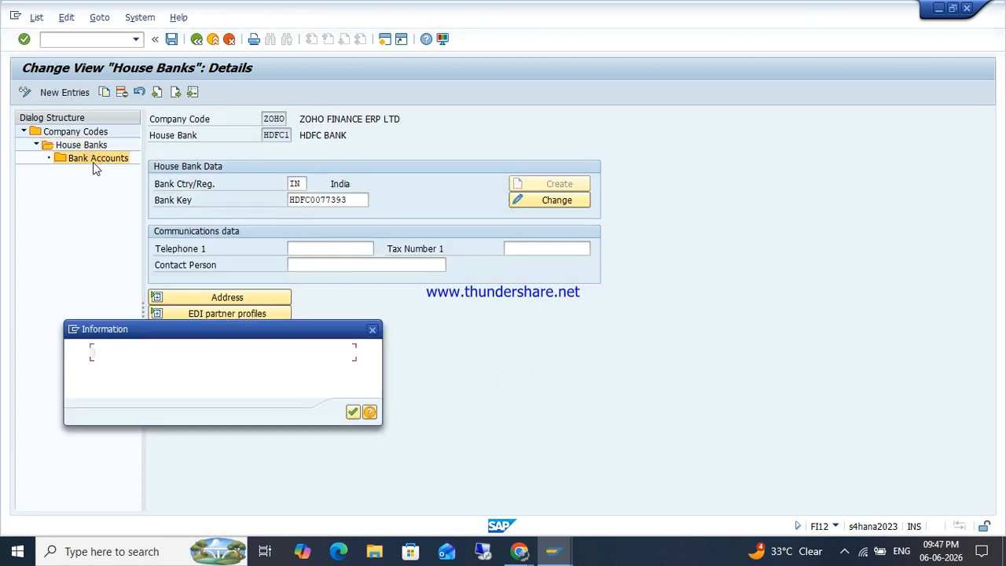
left_click(373, 329)
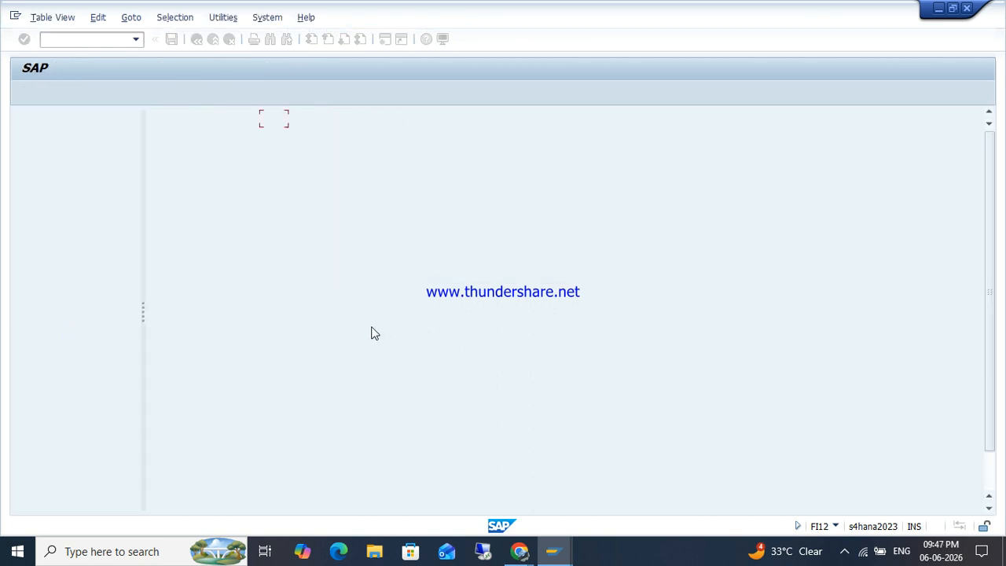
Step: Review bank account DE's details with G/L 54193, then return to the company codes list
double_click(329, 216)
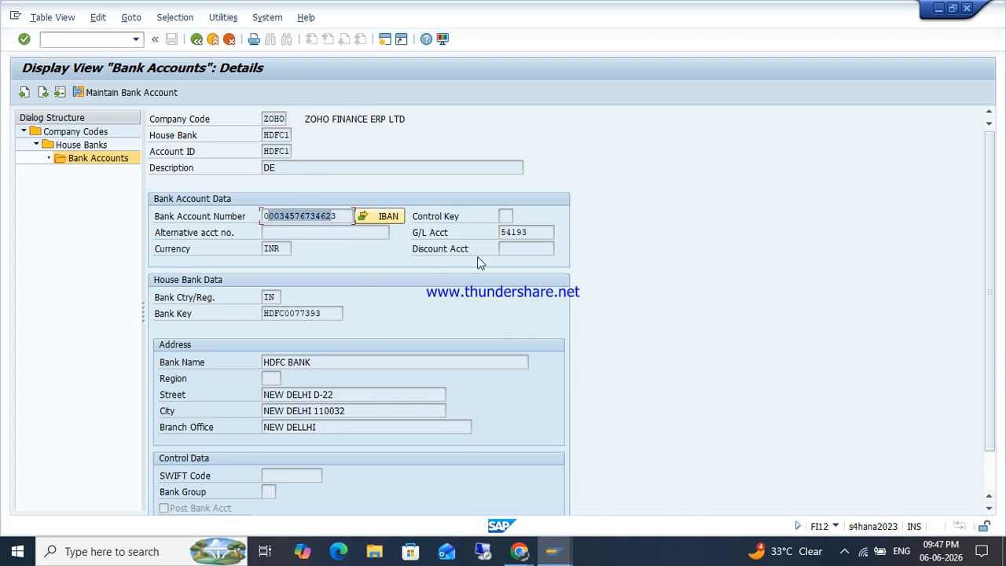
double_click(525, 233)
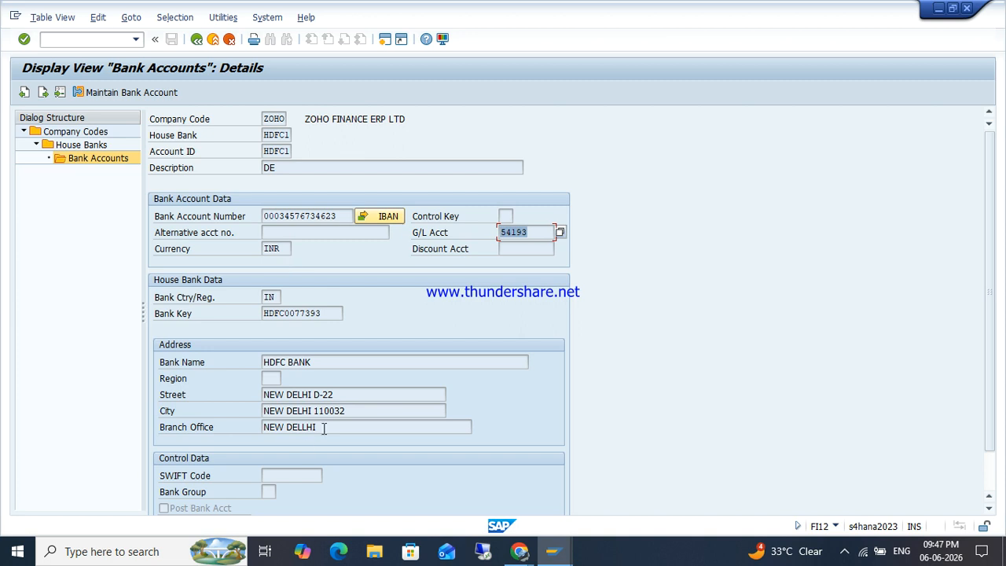
left_click(196, 39)
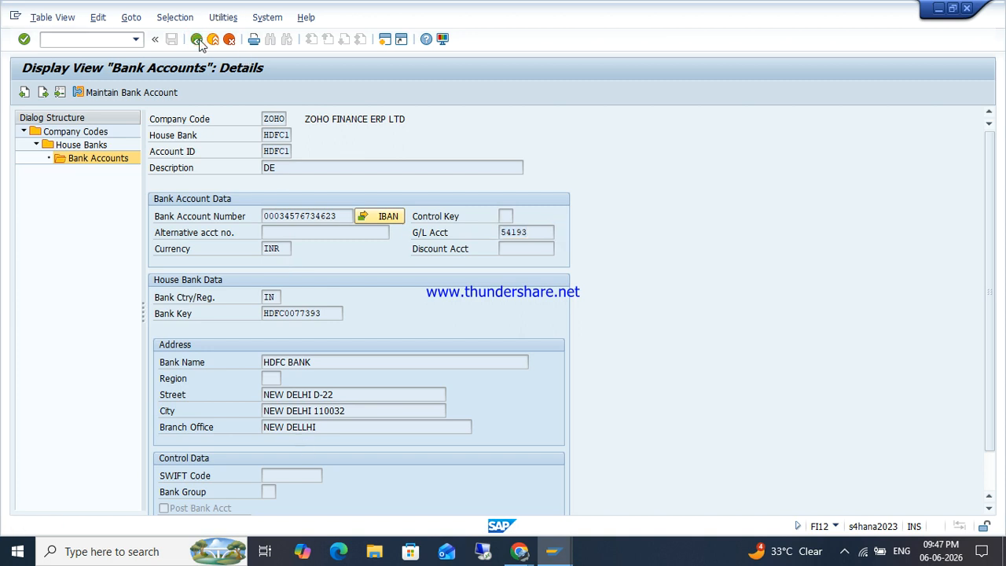
left_click(197, 39)
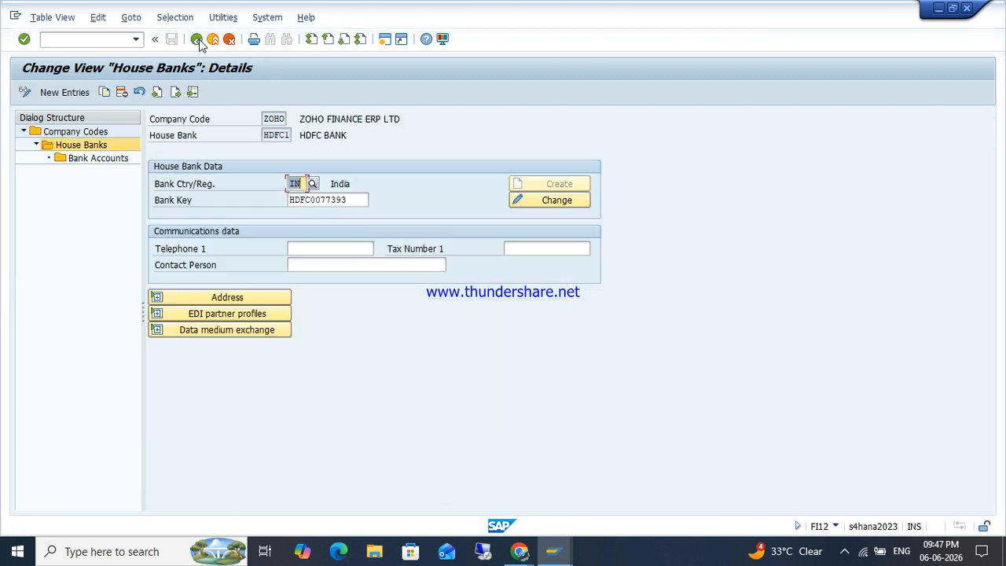
left_click(196, 39)
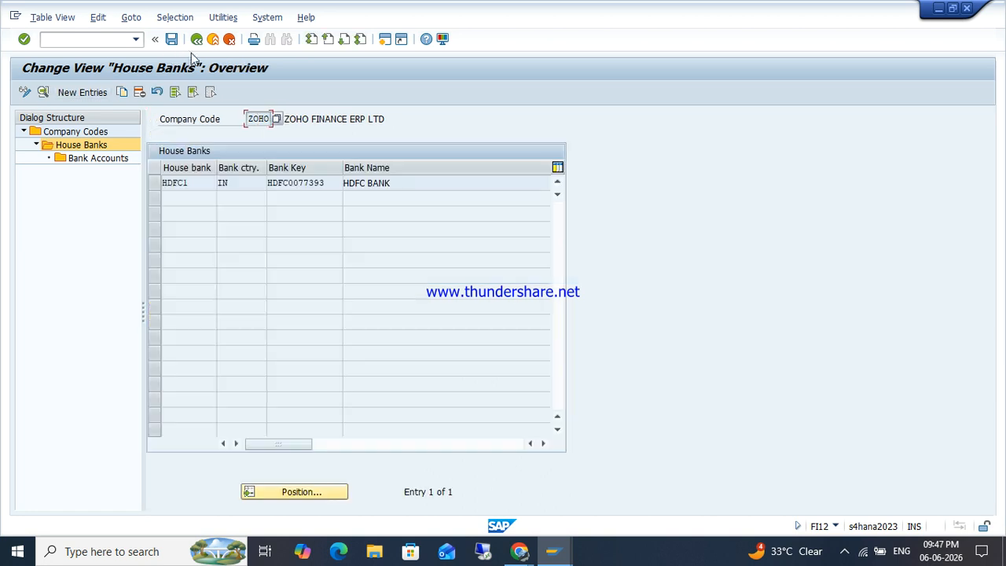
left_click(197, 39)
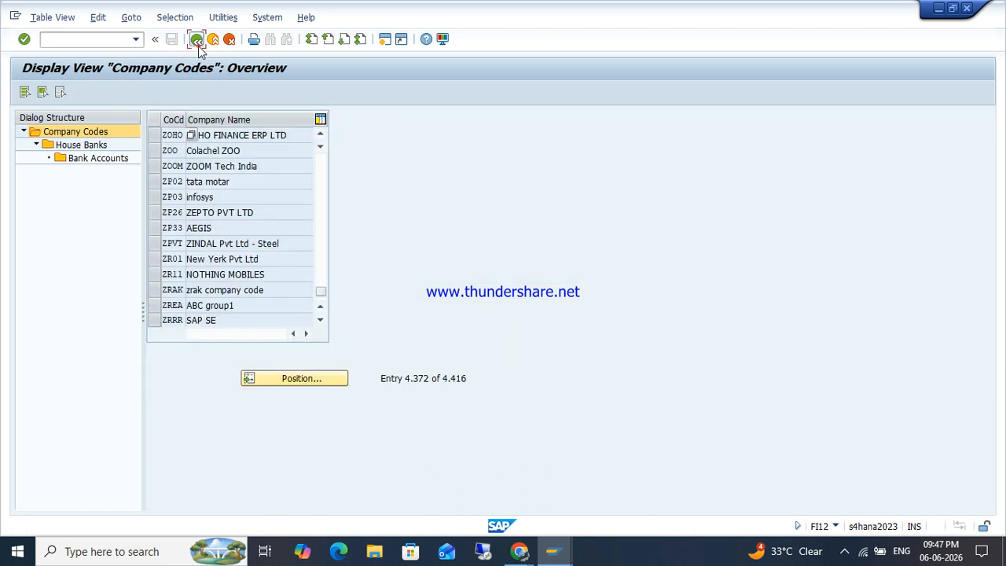
Step: Run FBZP and create a new All company codes entry for company code ZOHO
left_click(196, 39)
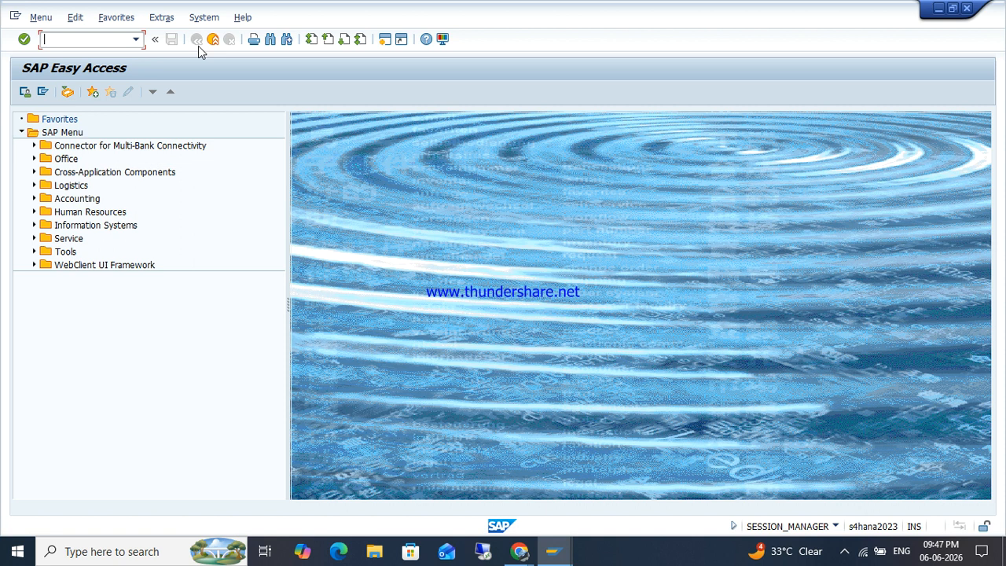
type("FBZP")
key("Return")
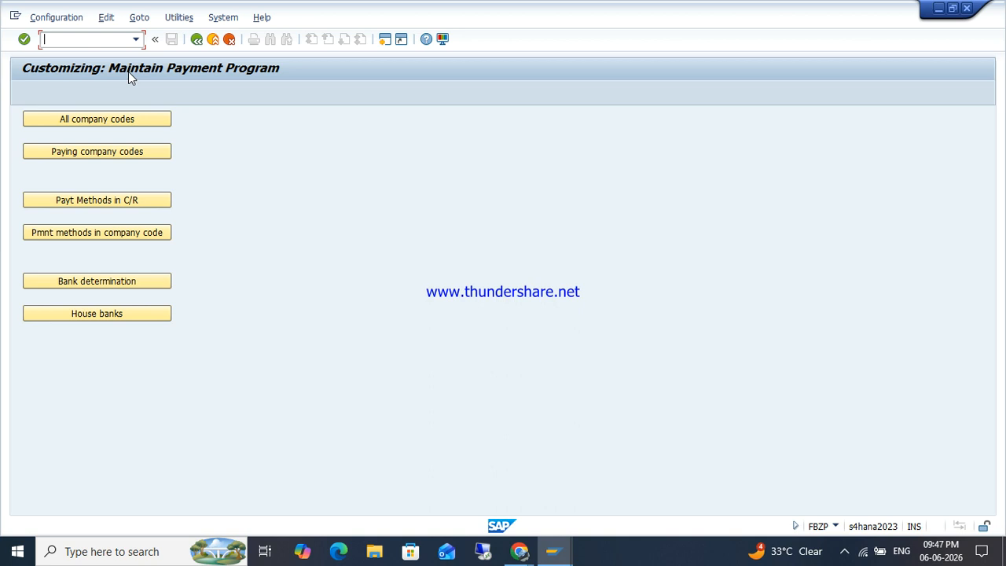
left_click(103, 127)
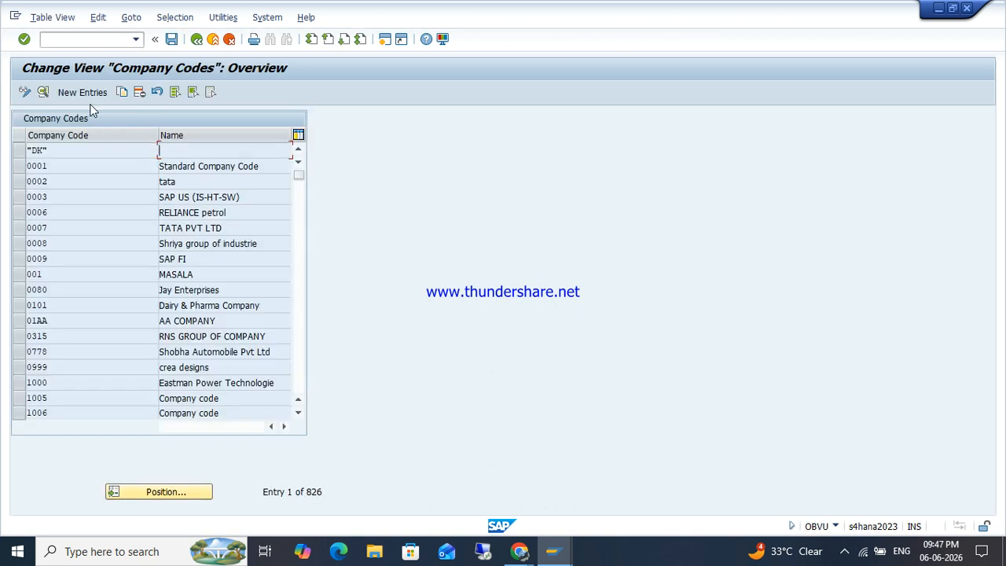
left_click(85, 93)
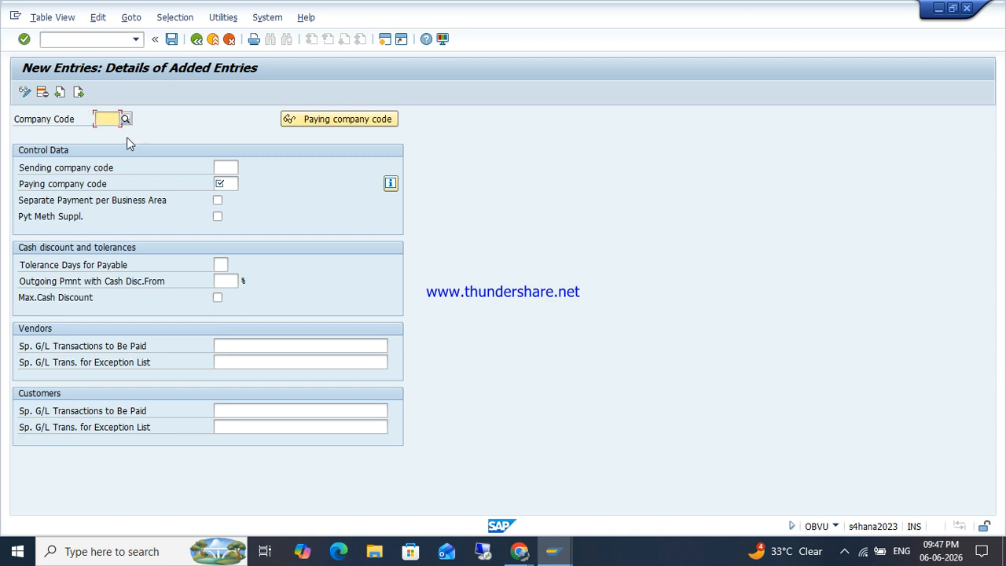
type("ZOHO")
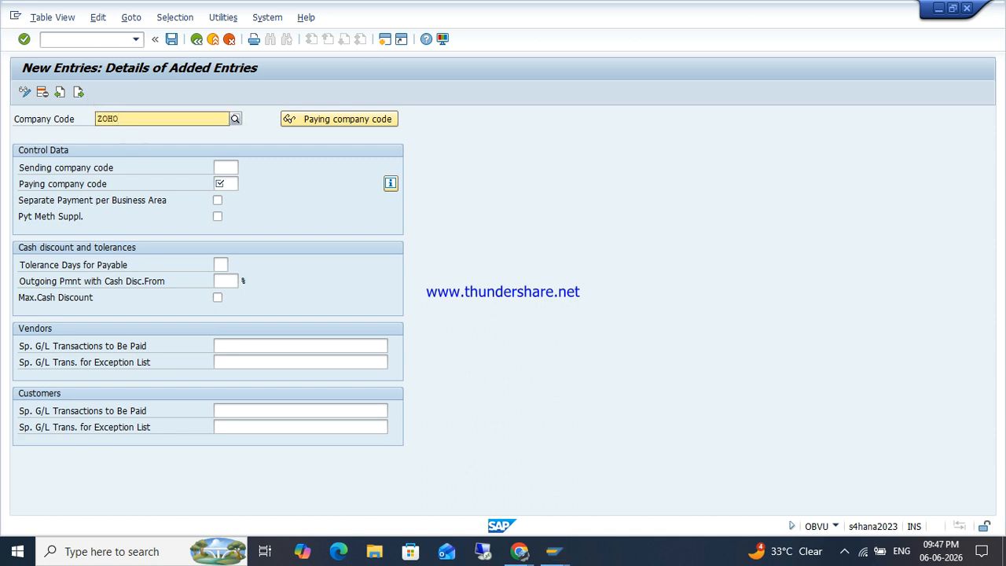
key("Tab")
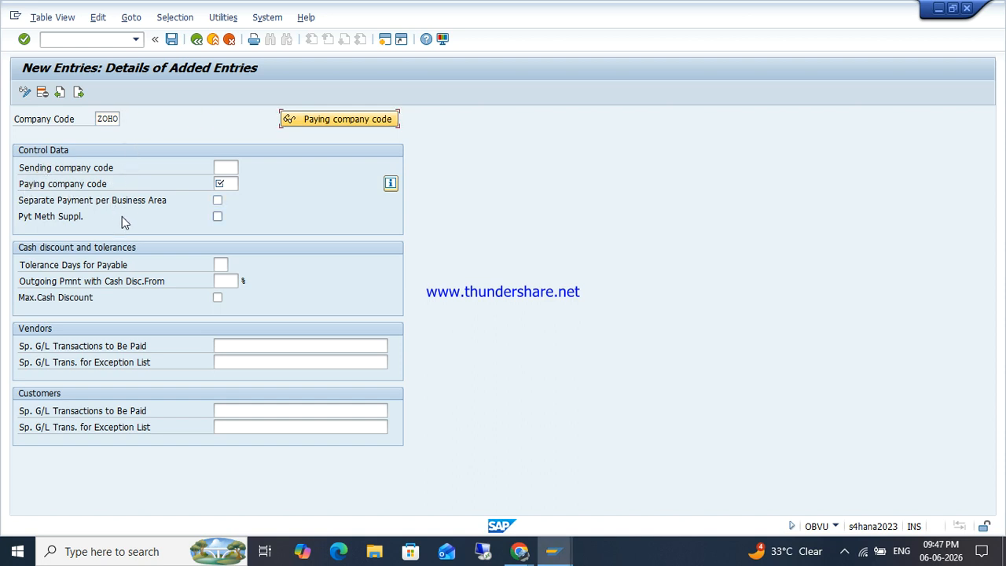
Step: Enter ZOHO as paying company code, validated as ZOHO FINANCE ERP LTD
left_click(227, 169)
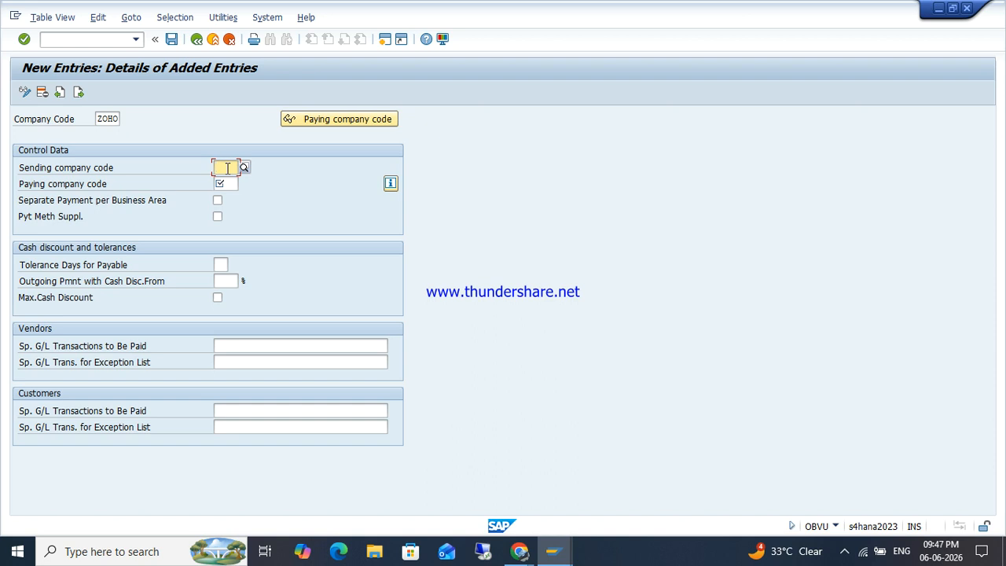
left_click(227, 185)
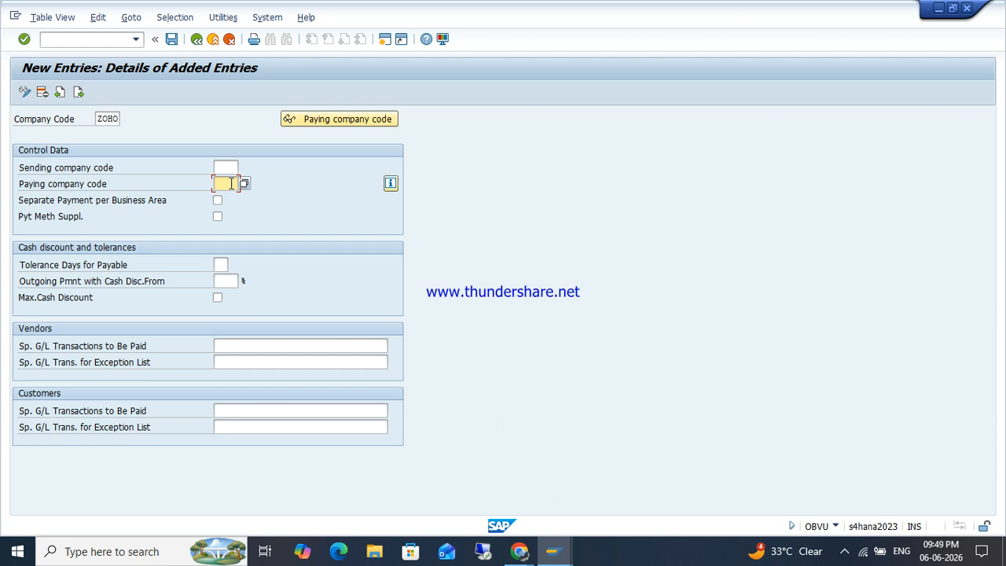
left_click(227, 168)
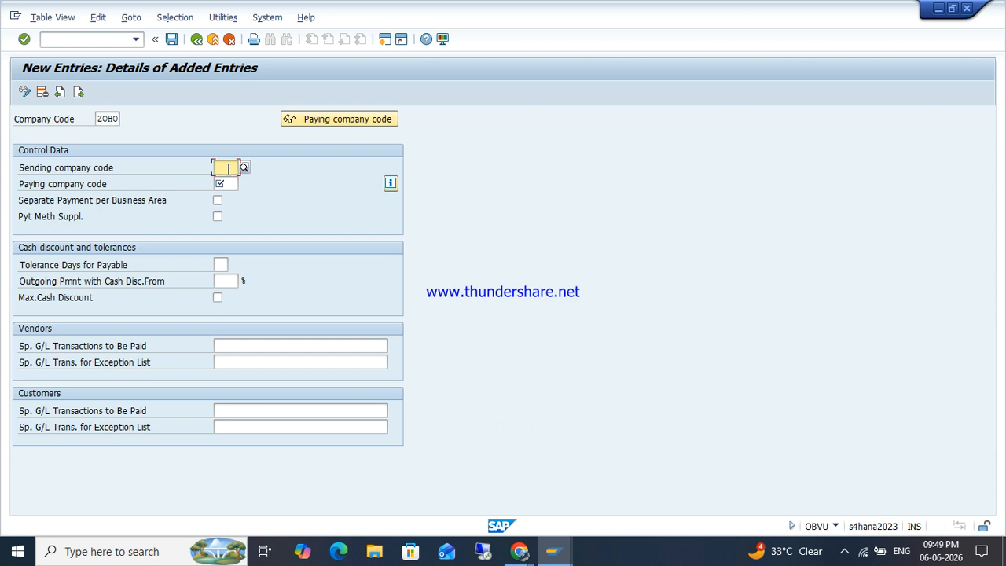
left_click(227, 184)
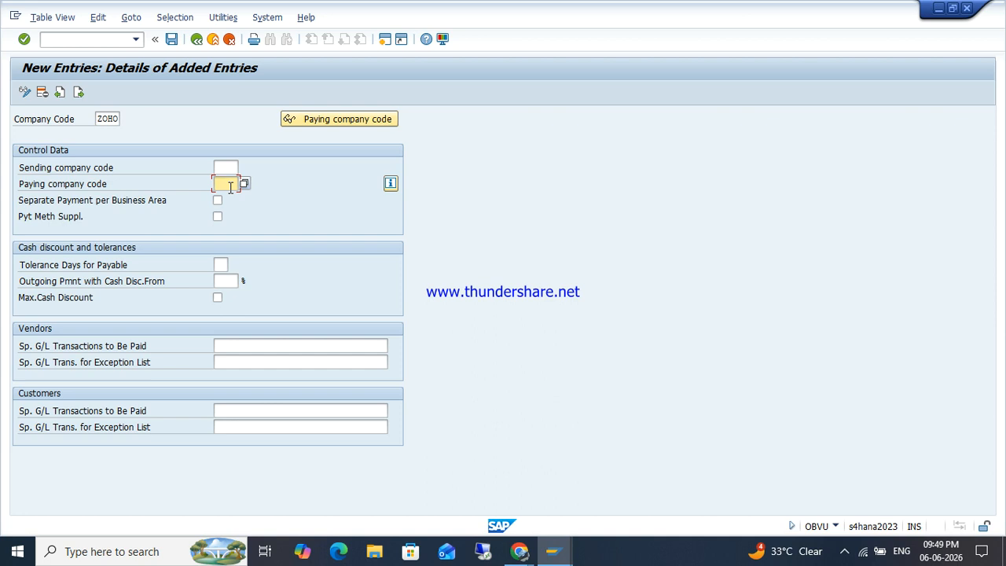
type("ZOHO")
key("Return")
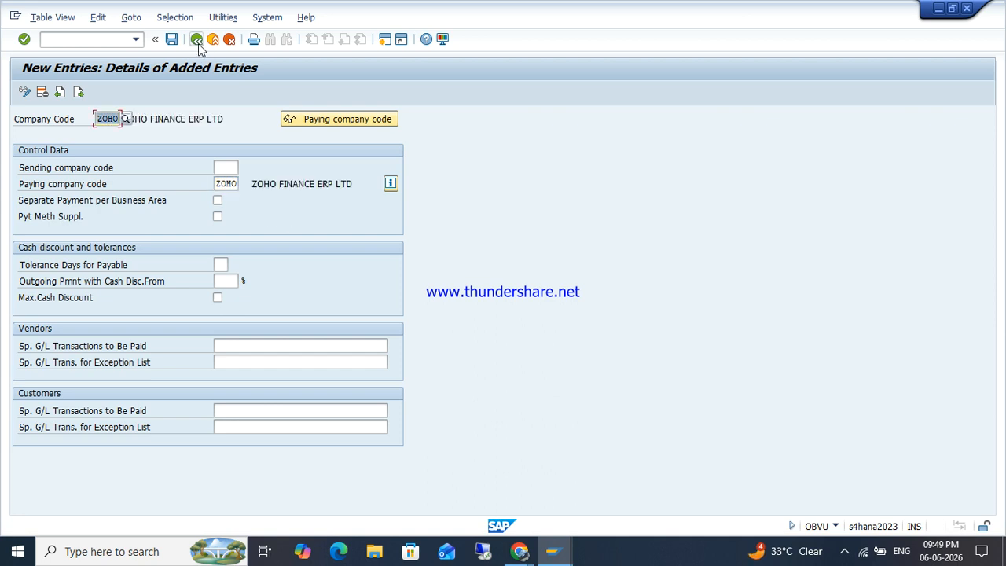
Step: Save ZOHO's company code settings under a customizing request and return to the FBZP menu
left_click(171, 41)
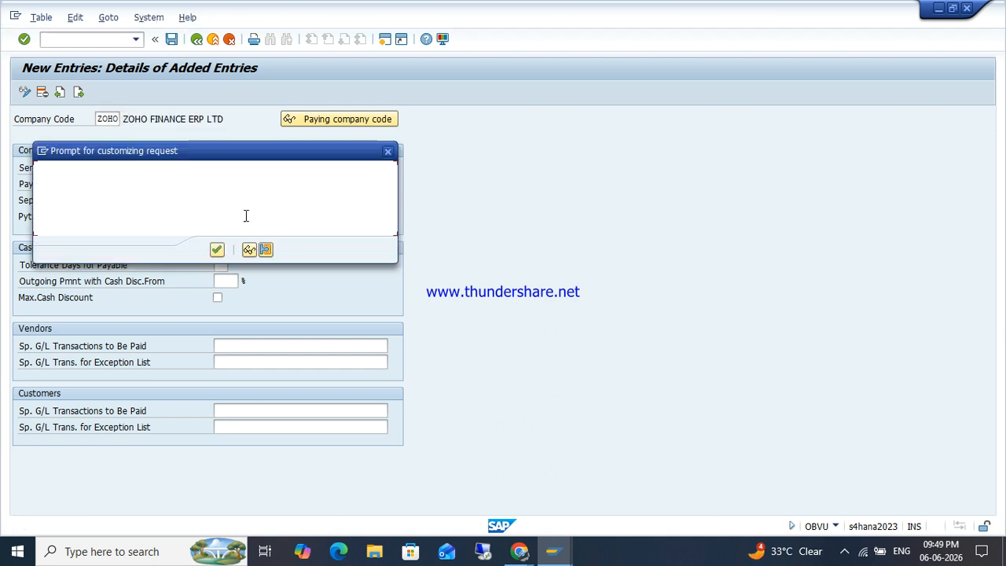
left_click(221, 253)
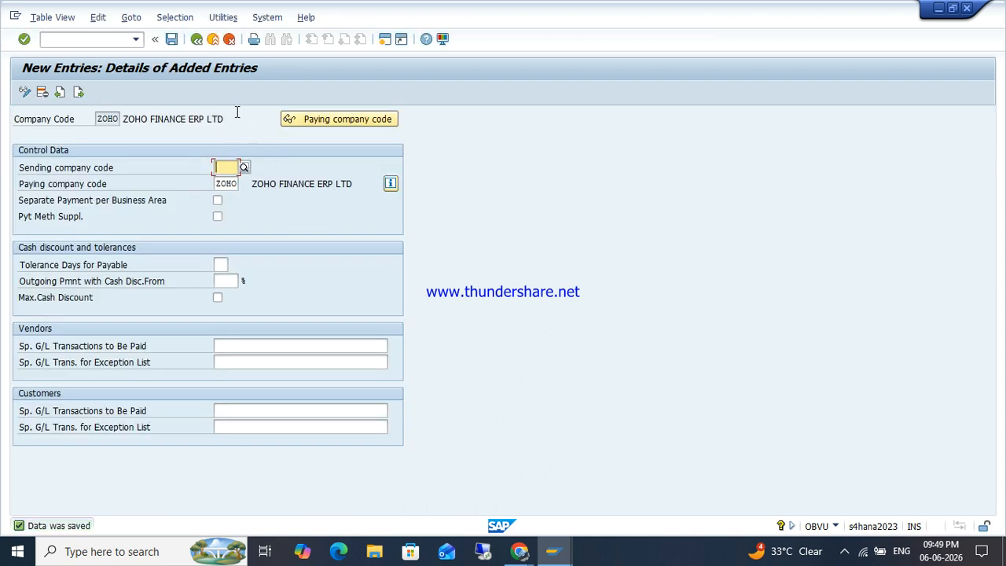
left_click(196, 39)
left_click(196, 39)
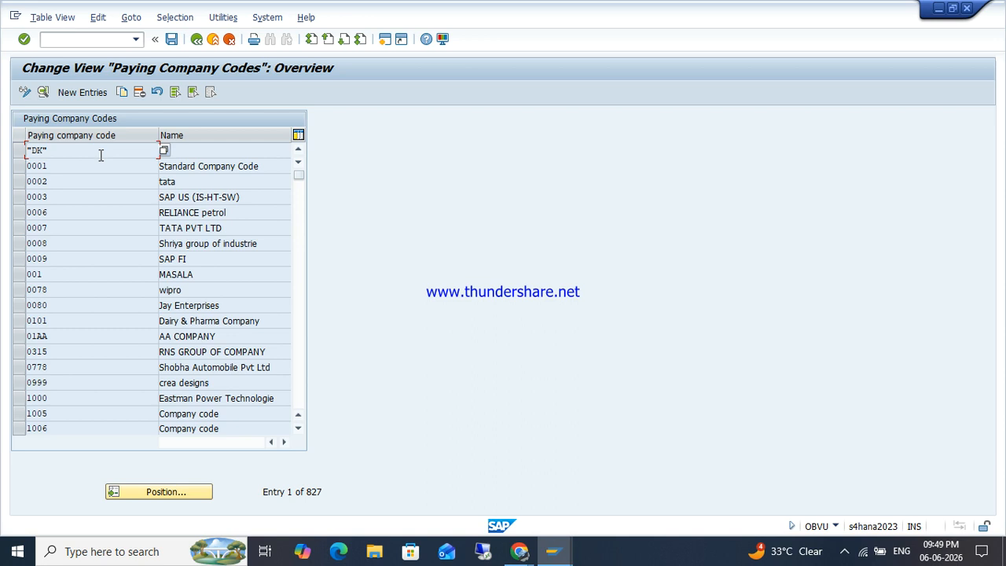
Step: Create paying company code ZOHO with minimum incoming and outgoing amounts of 10000 INR, and save it
left_click(81, 96)
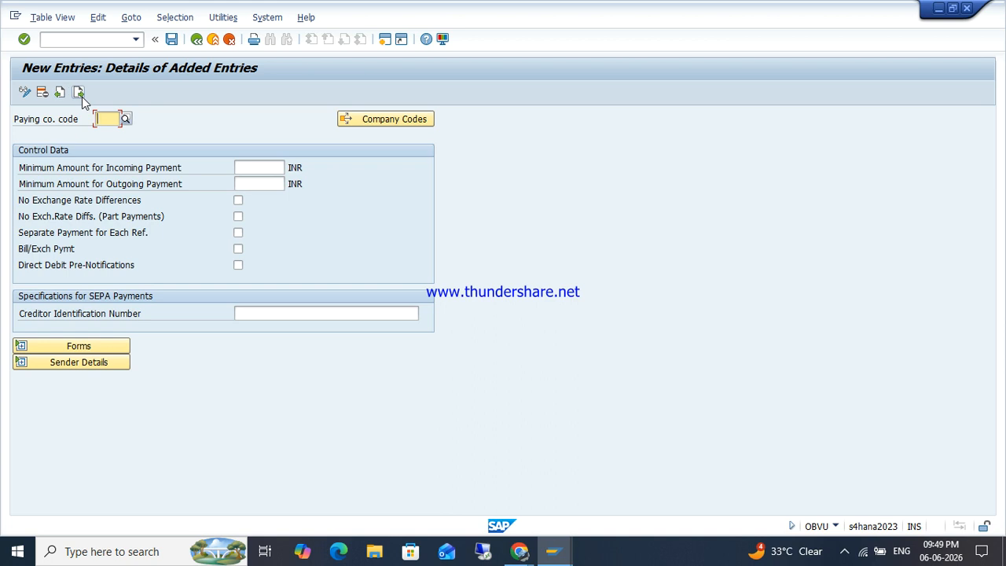
type("ZOHO")
key("Tab")
key("Tab")
type("10000")
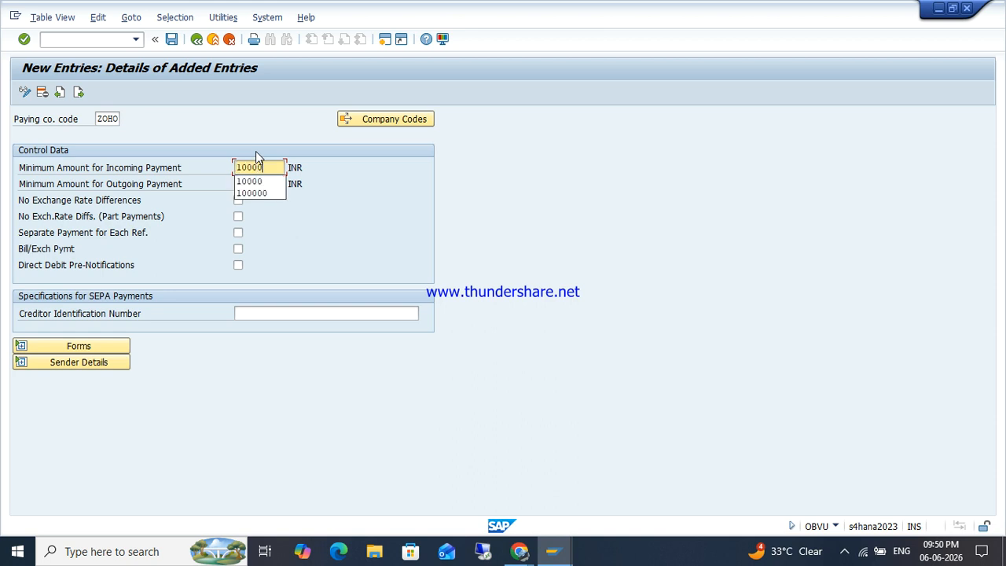
key("Tab")
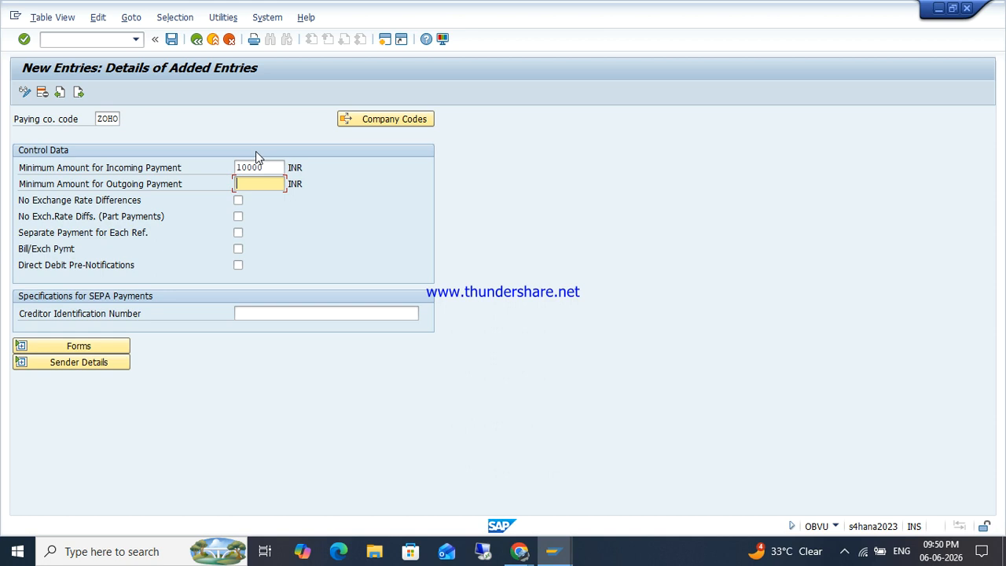
type("10000")
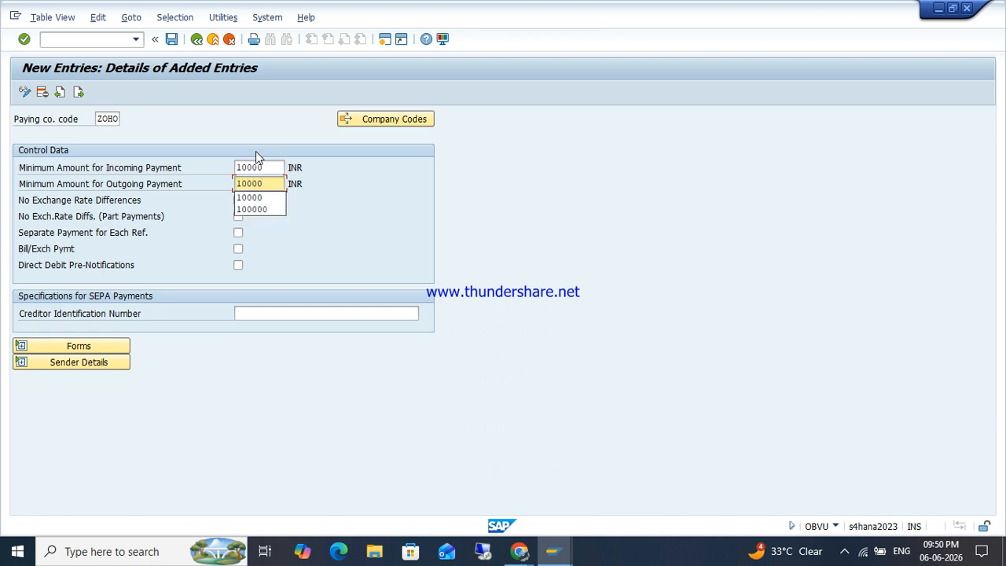
key("Return")
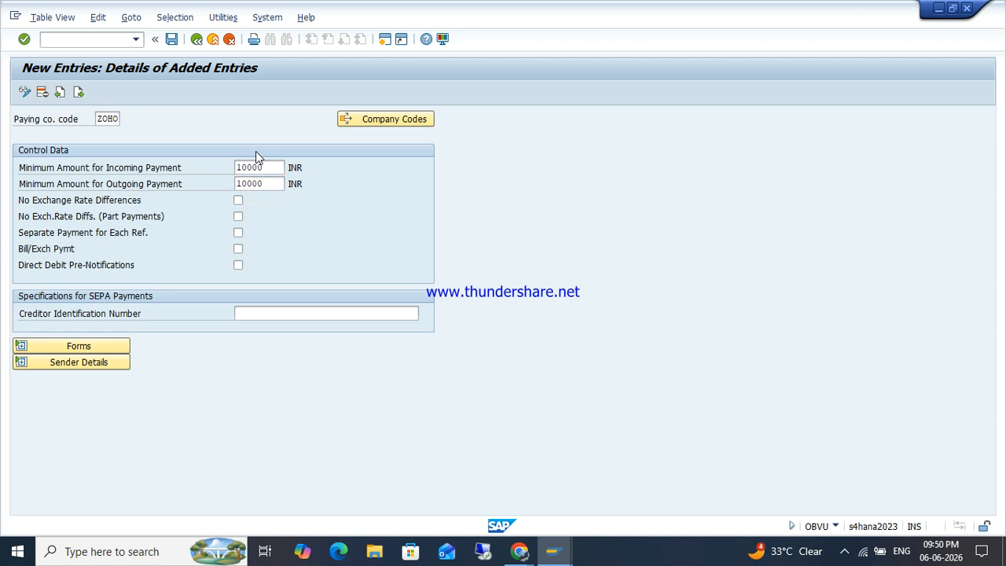
left_click(173, 40)
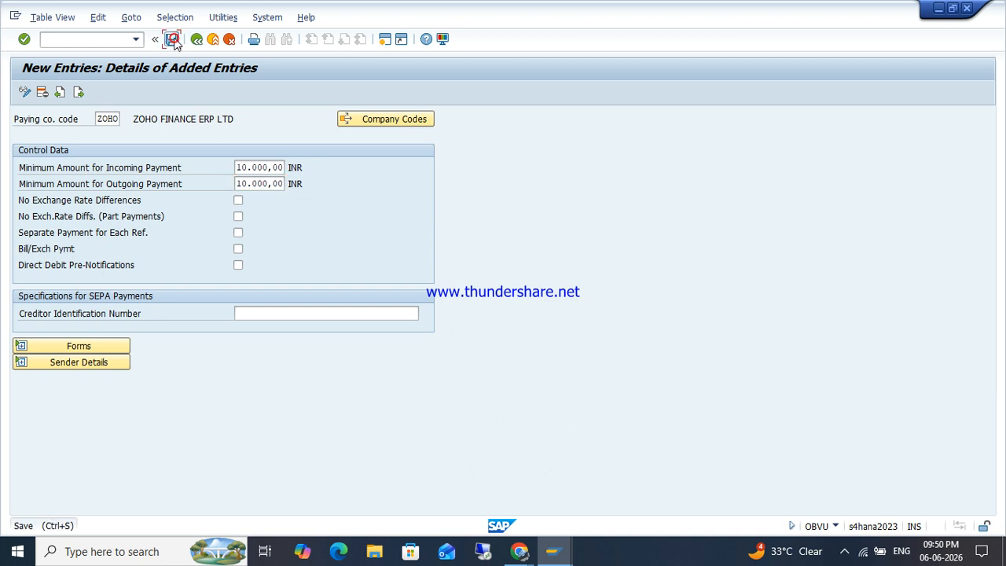
key("Return")
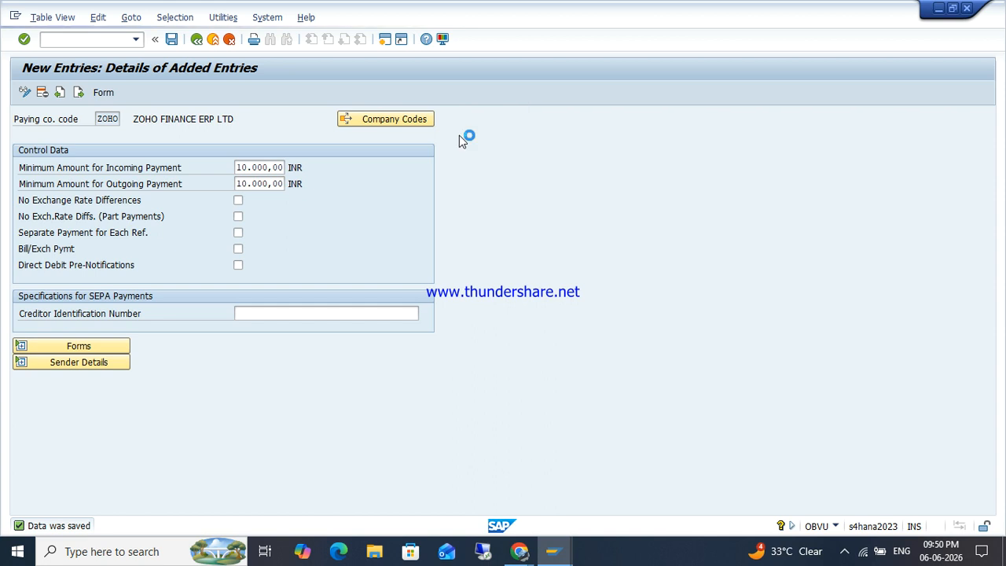
key("F3")
key("F3")
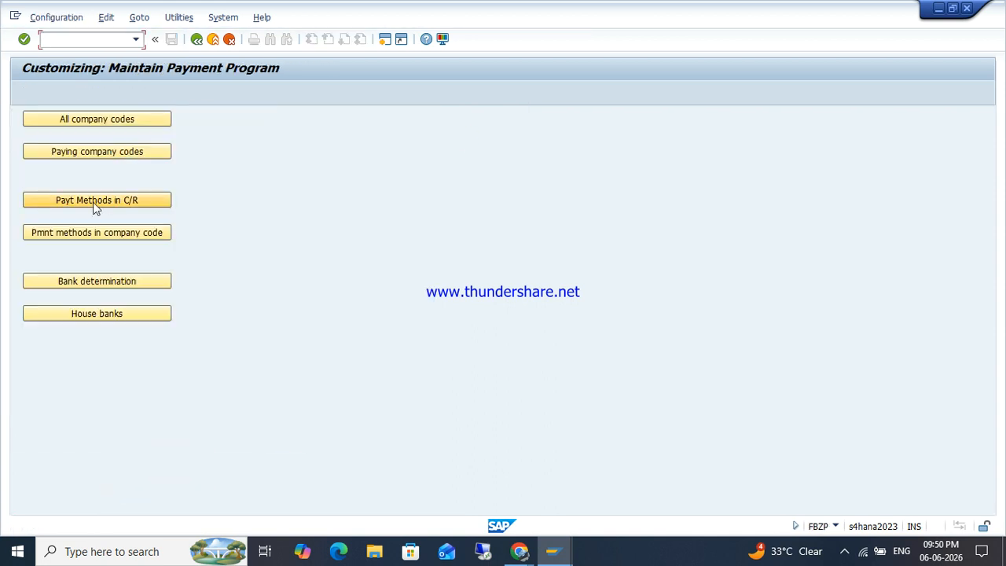
Step: Scroll the Payment Method/Country table to find India's (IN) payment methods
left_click(97, 201)
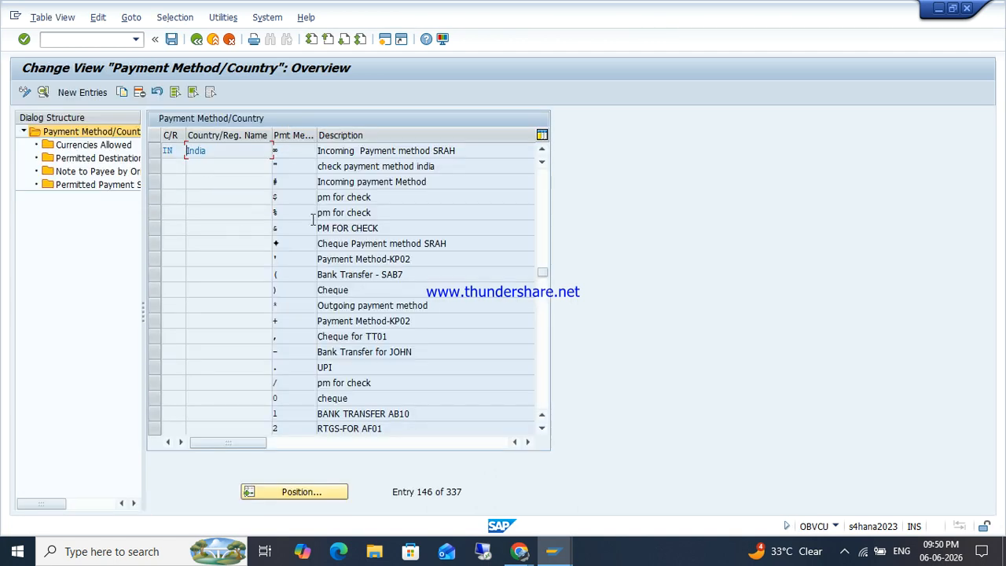
scroll(330, 283, "down", 8)
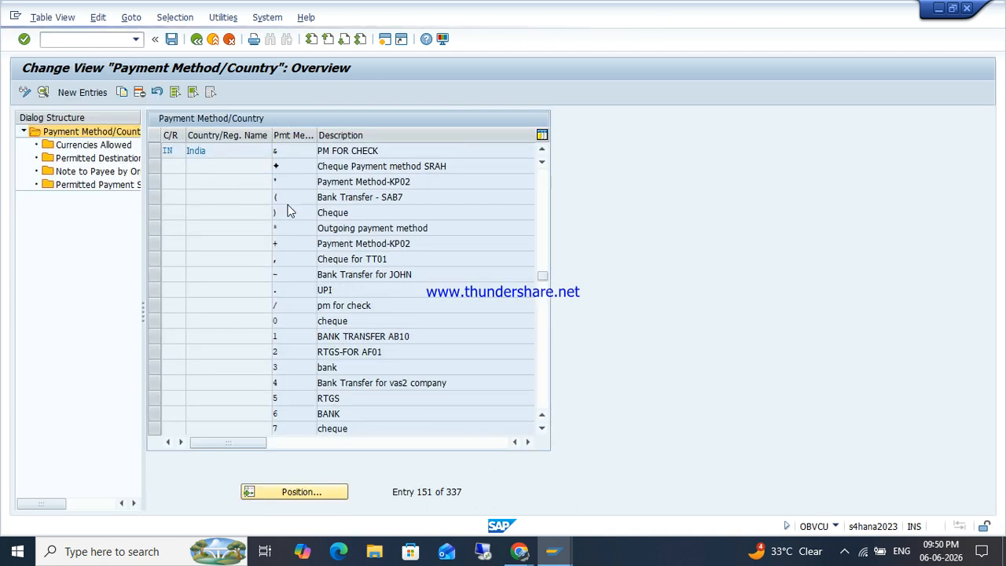
scroll(329, 282, "down", 1)
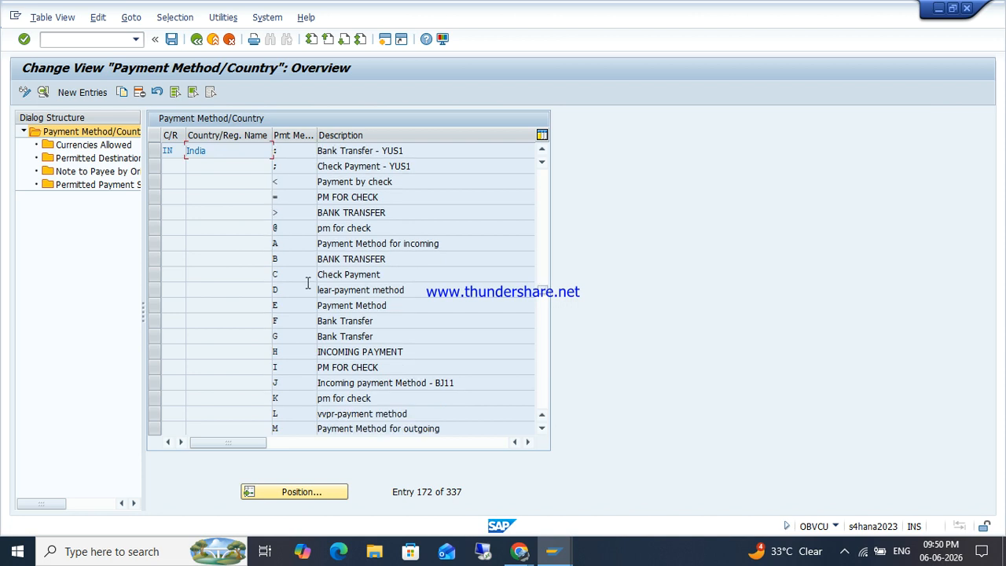
scroll(308, 283, "down", 3)
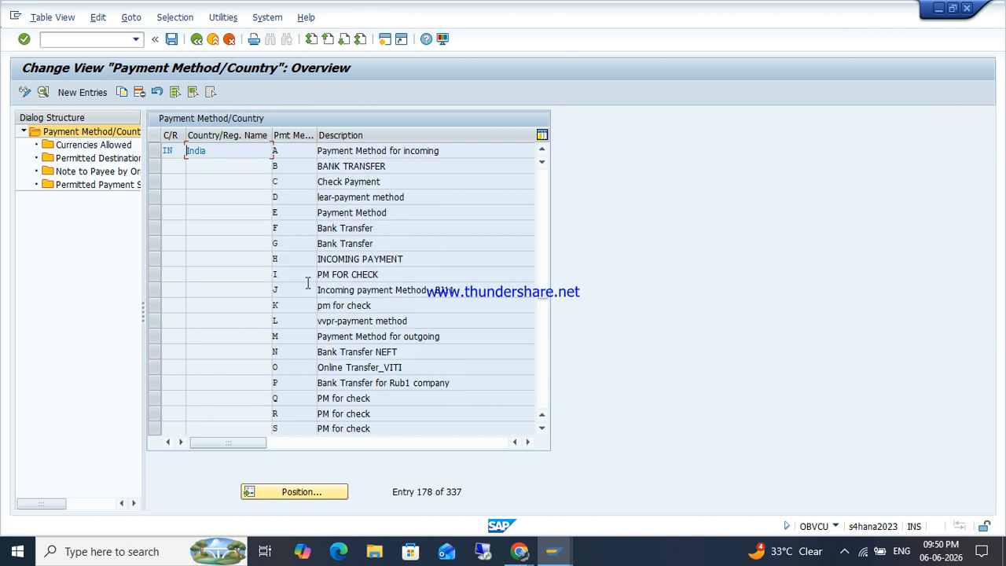
scroll(307, 288, "down", 1)
scroll(307, 287, "down", 5)
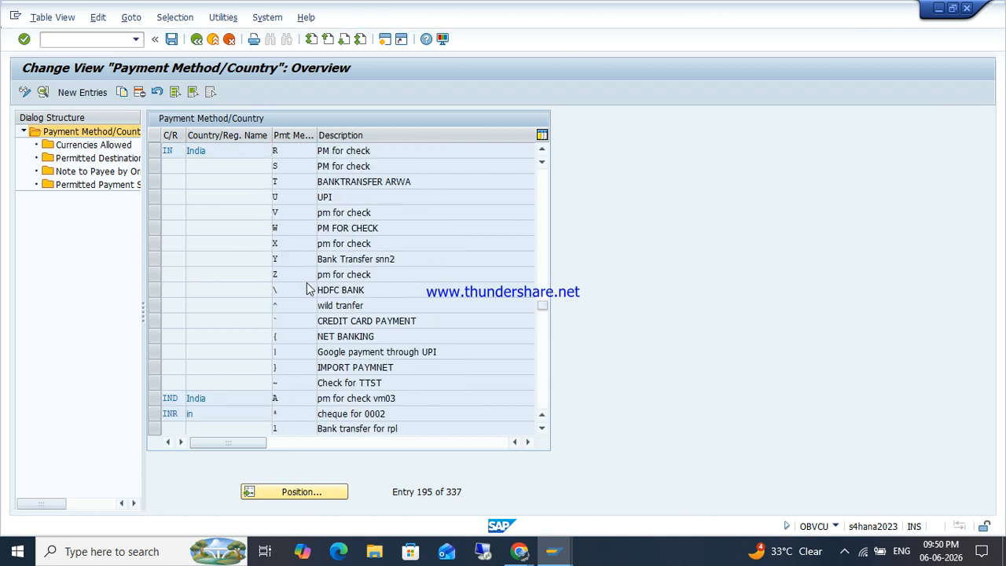
scroll(306, 282, "up", 1)
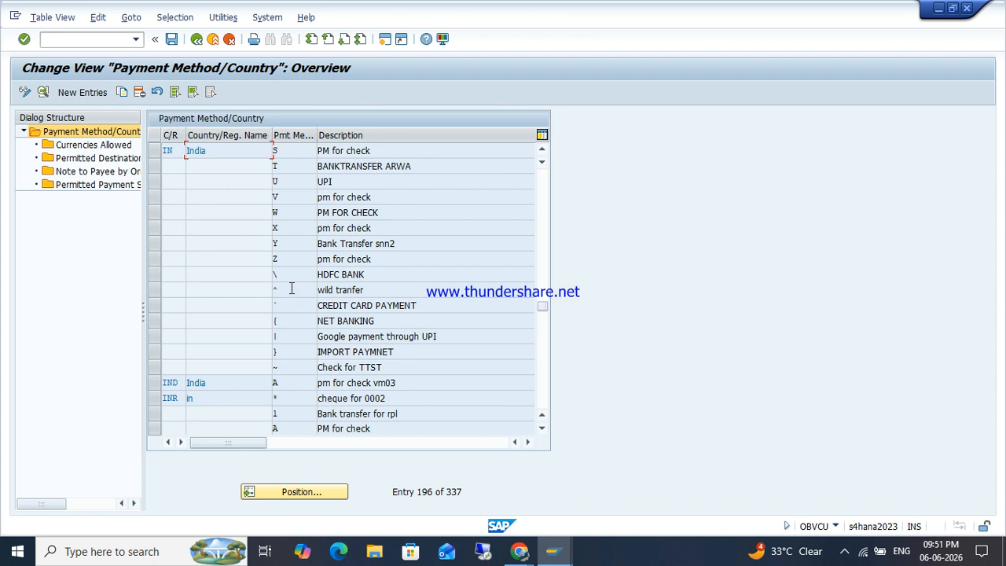
scroll(286, 300, "up", 3)
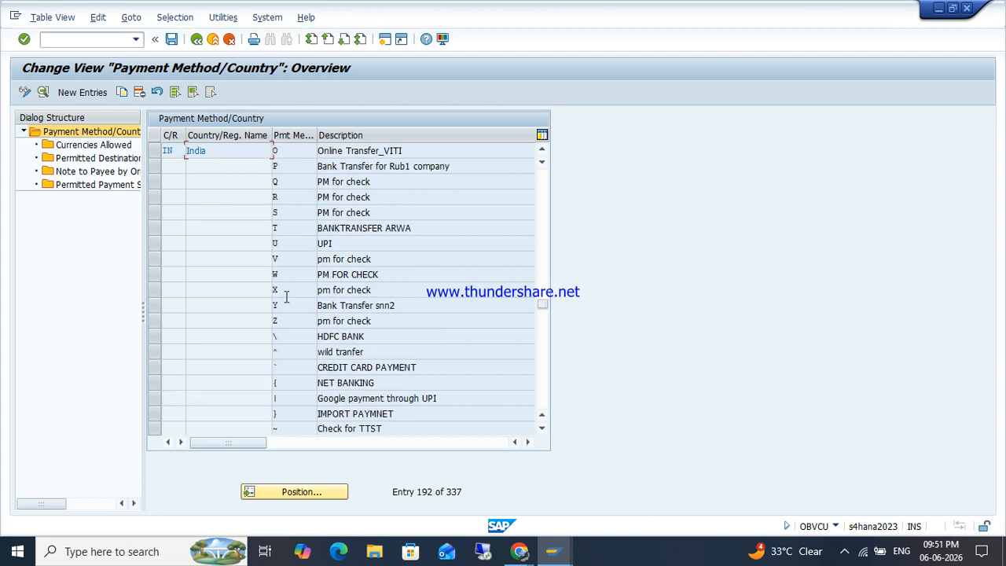
scroll(285, 297, "up", 5)
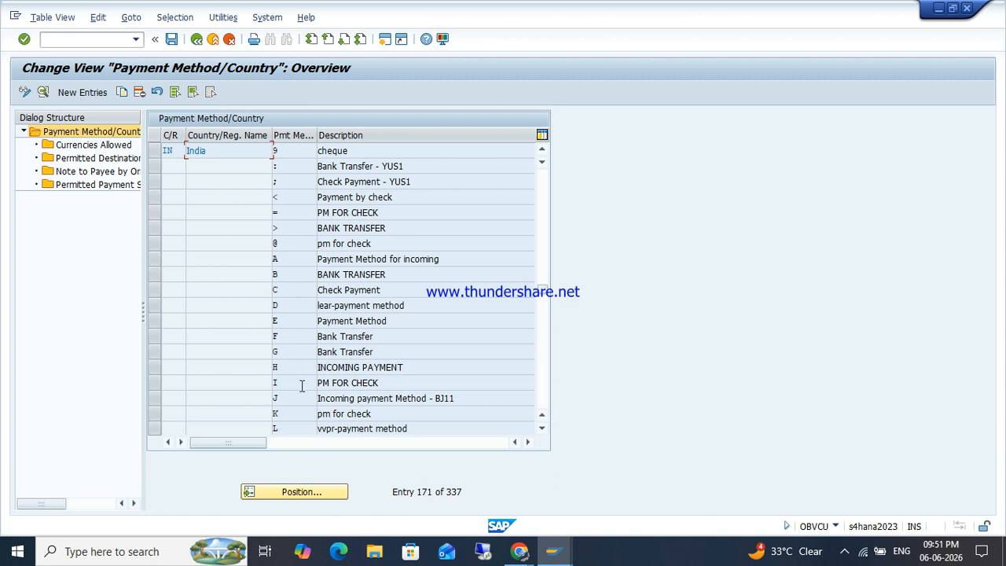
scroll(305, 388, "down", 1)
scroll(305, 390, "down", 5)
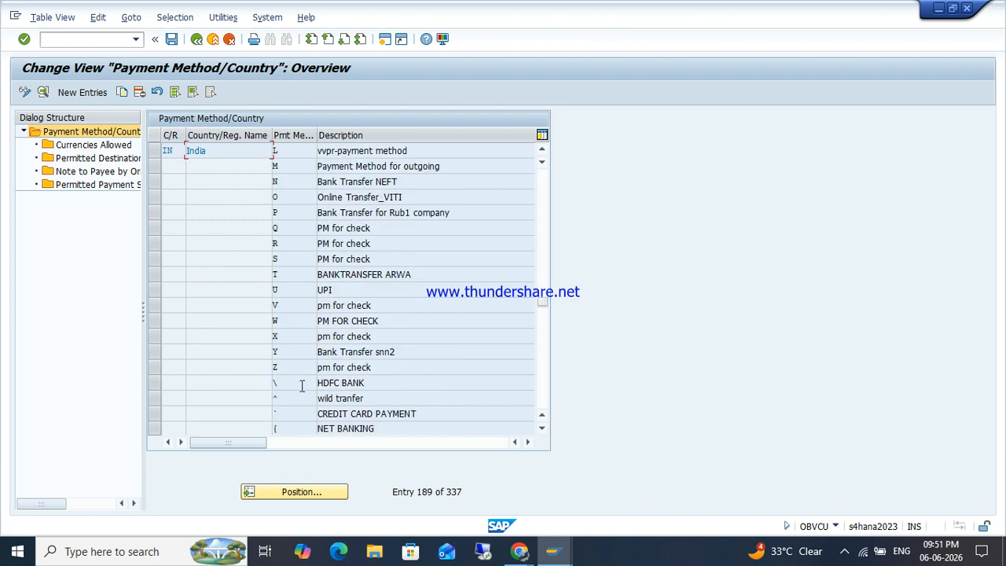
Step: Describe India method Z as 'Payment Method for outgoing' and classify it as bank transfer
double_click(292, 372)
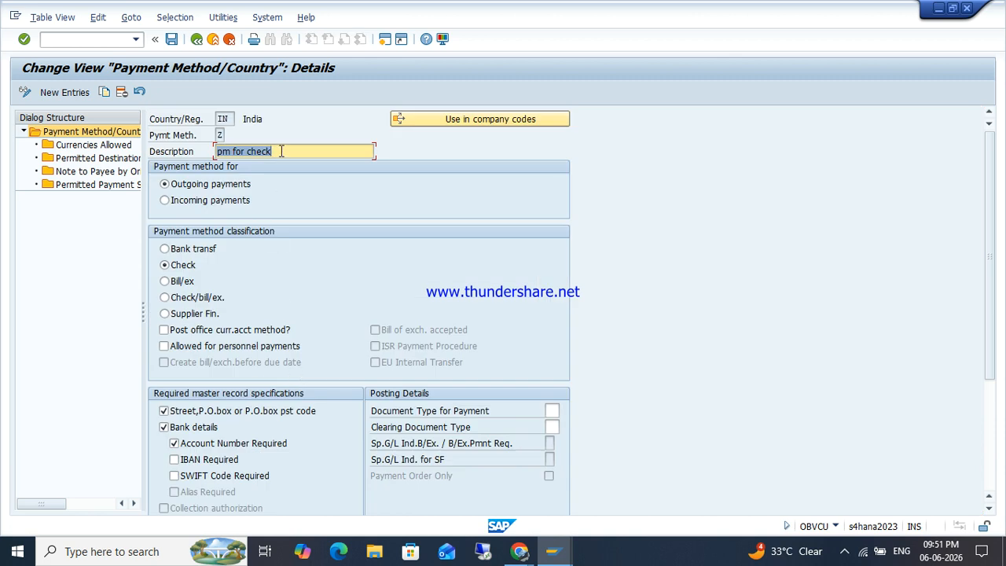
key("BackSpace")
key("Down")
key("Tab")
key("shift+Tab")
key("BackSpace")
key("Down")
key("Down")
key("Tab")
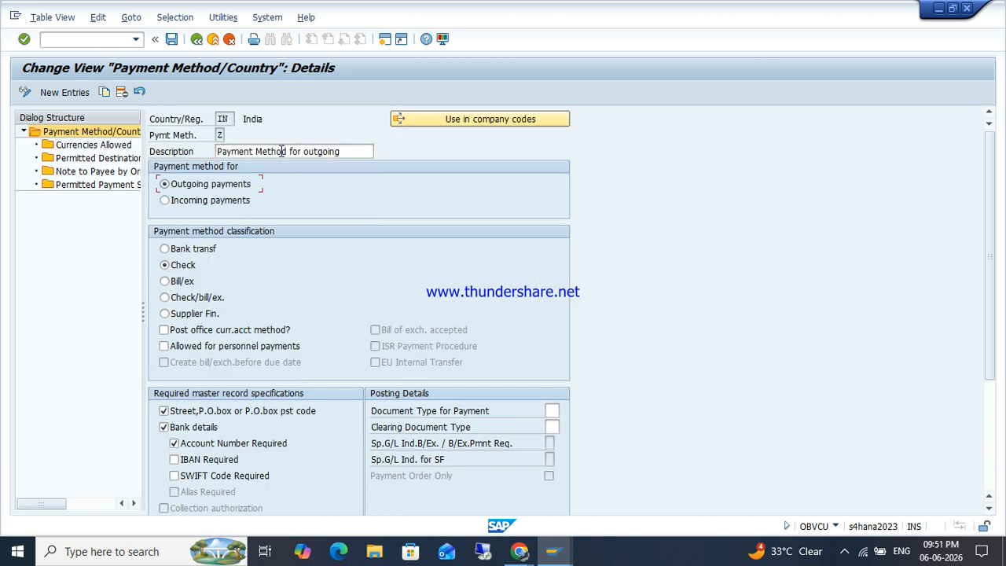
left_click(178, 249)
Step: Set document types KZ and KA, save under the customizing request, and return to the menu
left_click(550, 412)
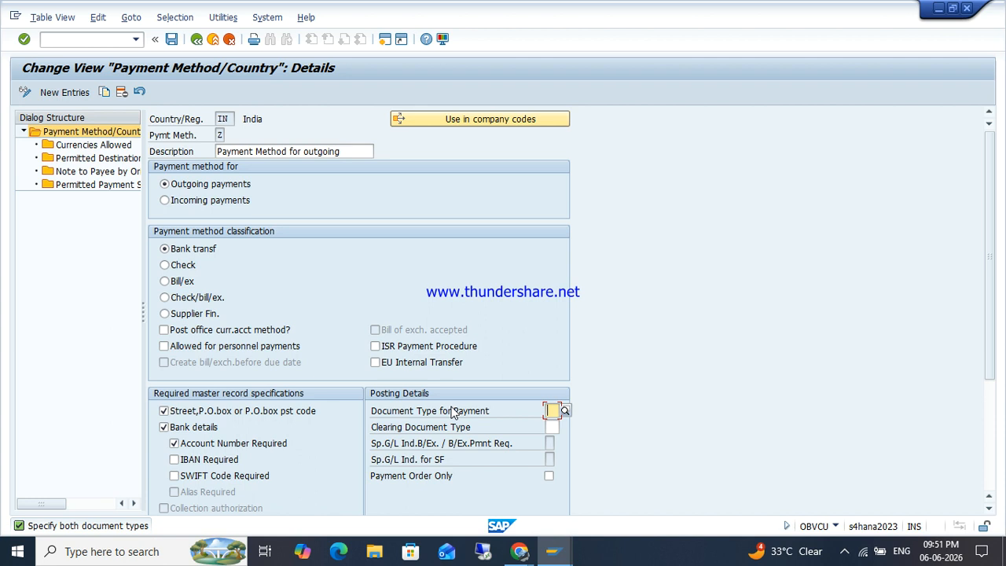
type("KZ")
key("Return")
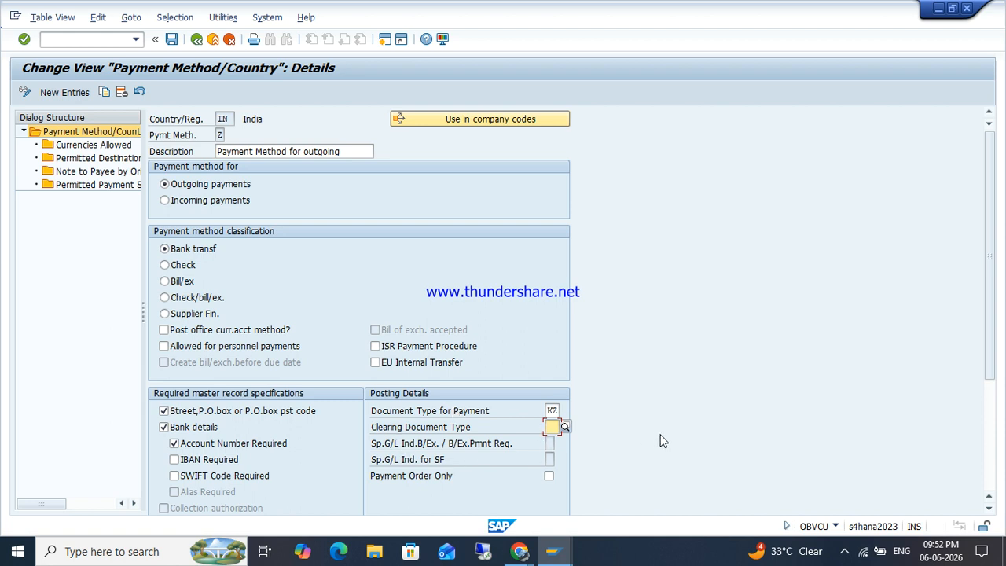
type("KA")
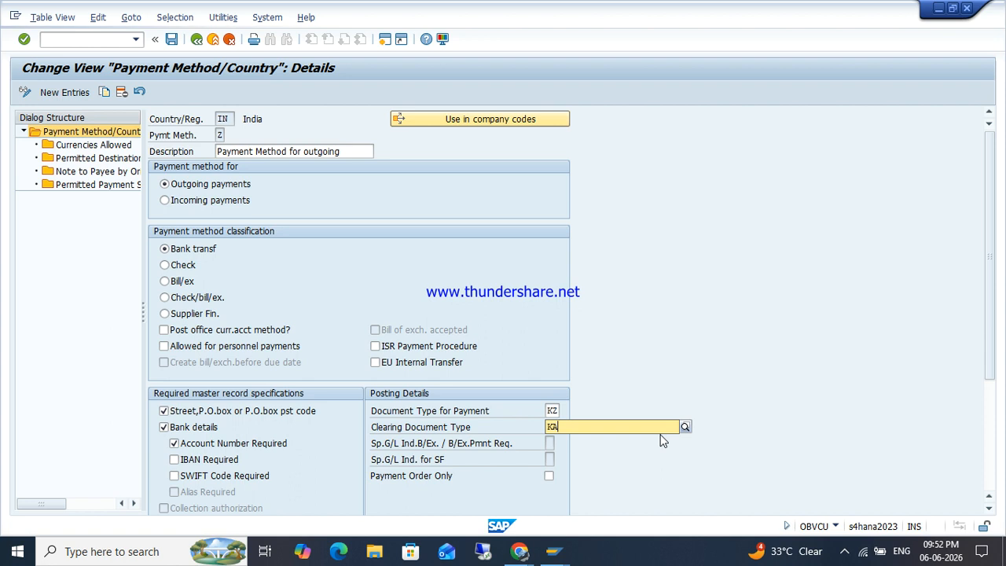
key("ctrl+s")
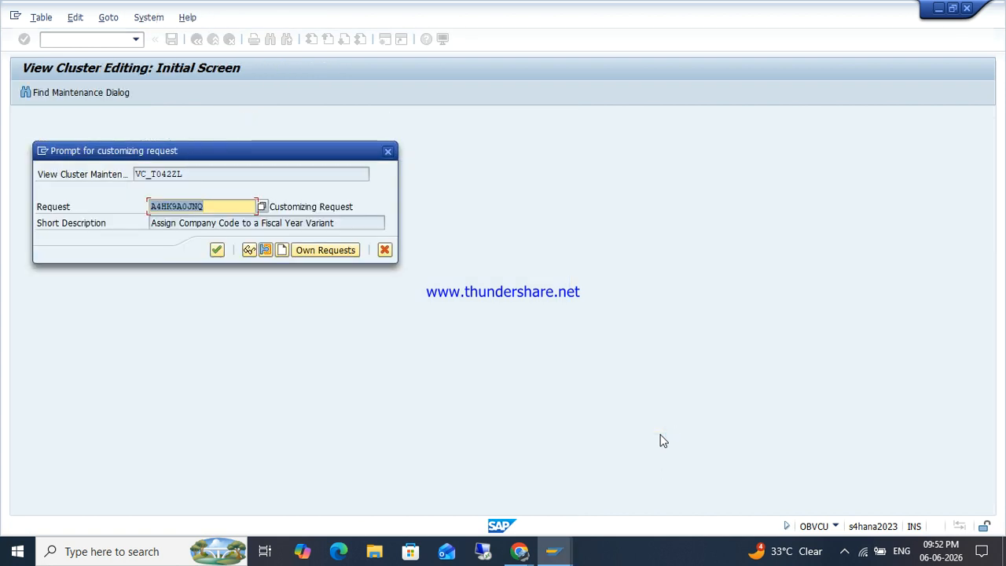
key("Return")
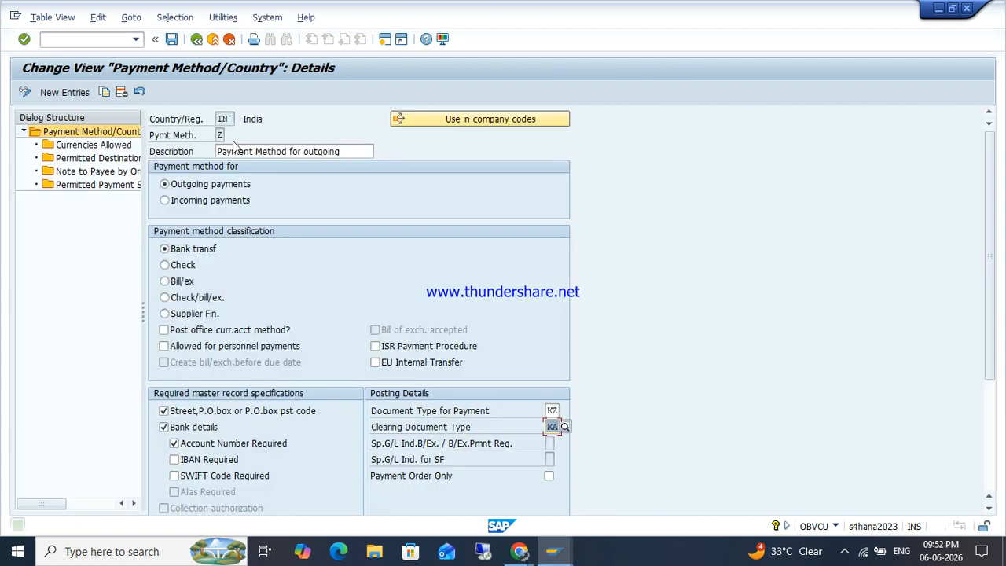
left_click(196, 40)
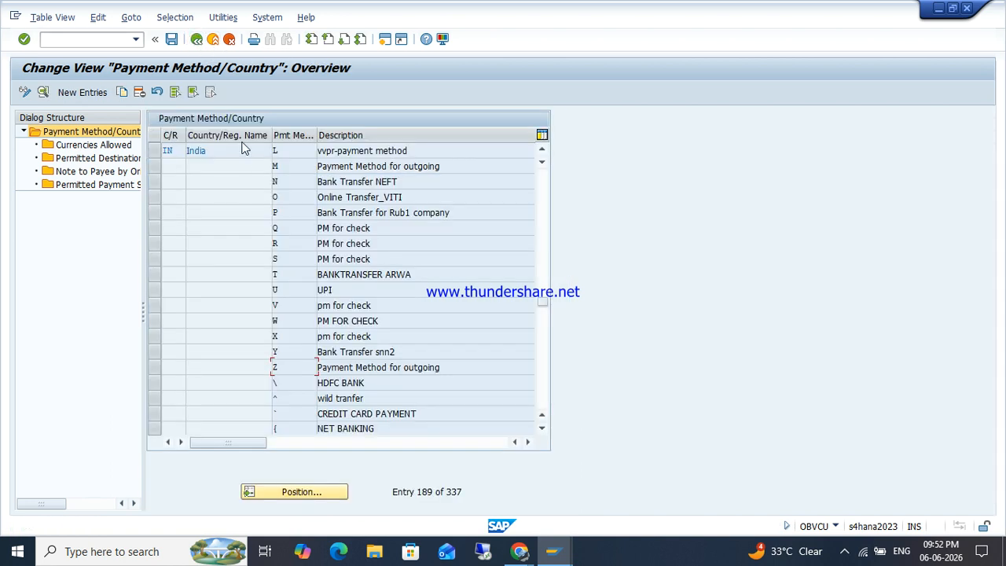
left_click(195, 39)
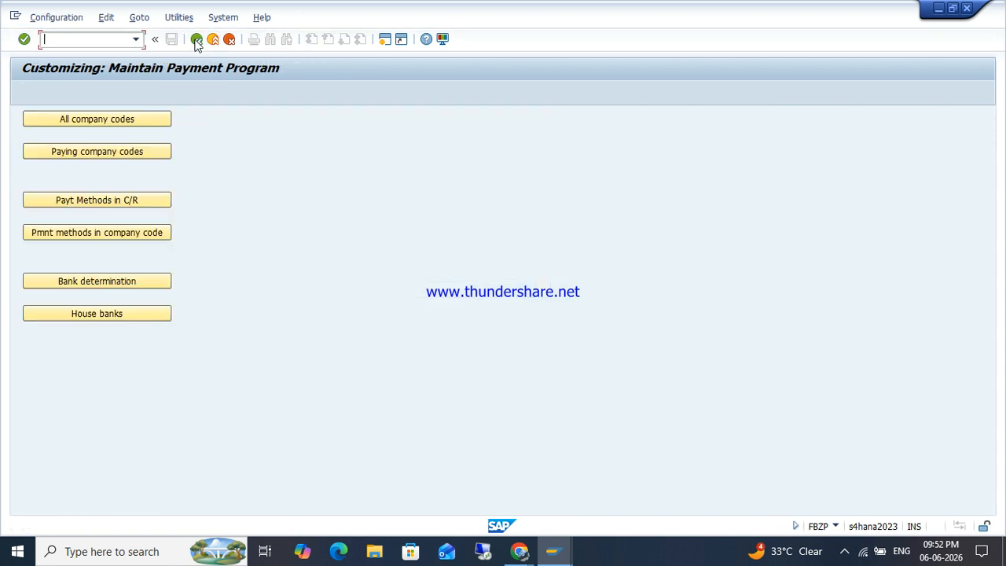
left_click(111, 239)
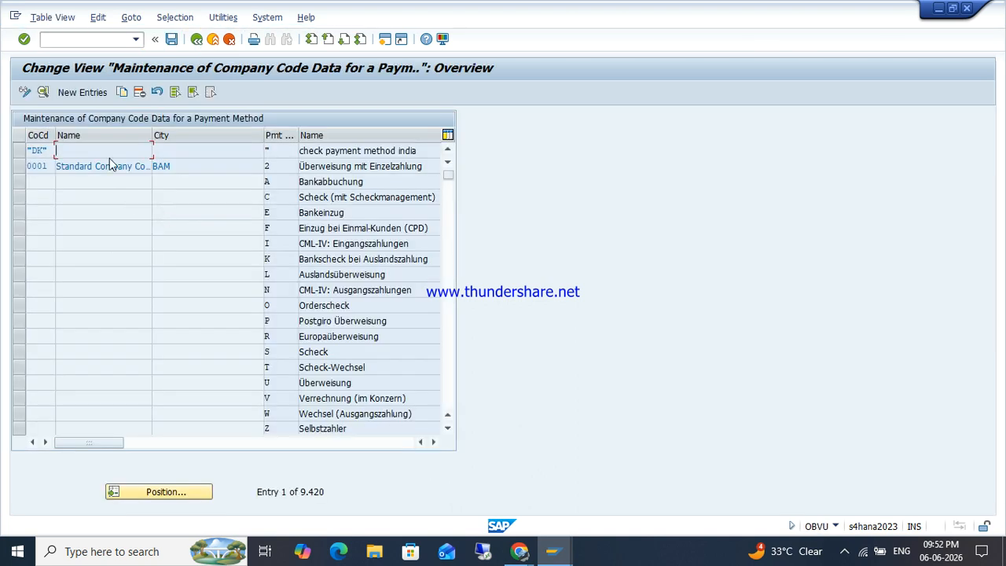
left_click(82, 92)
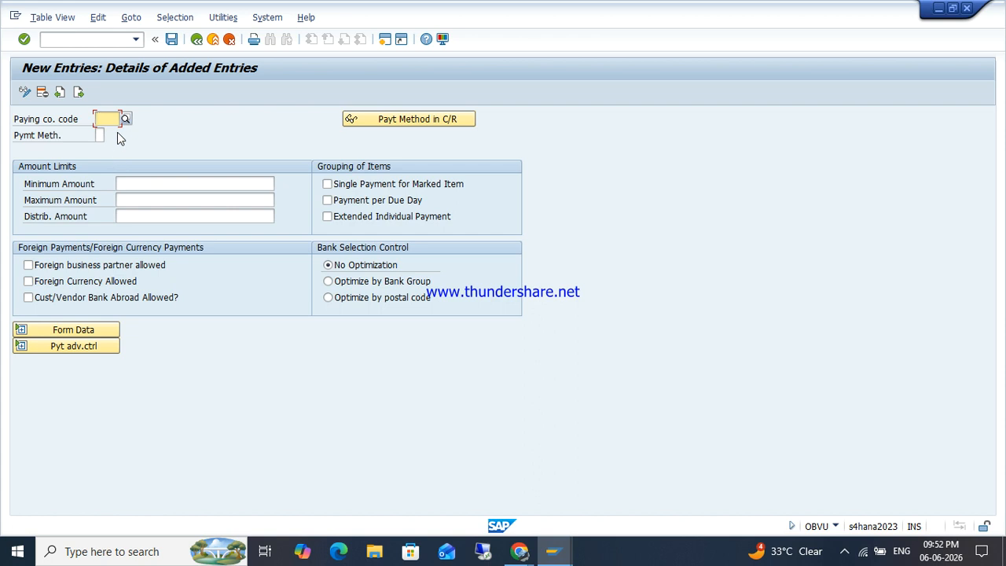
type("ZO")
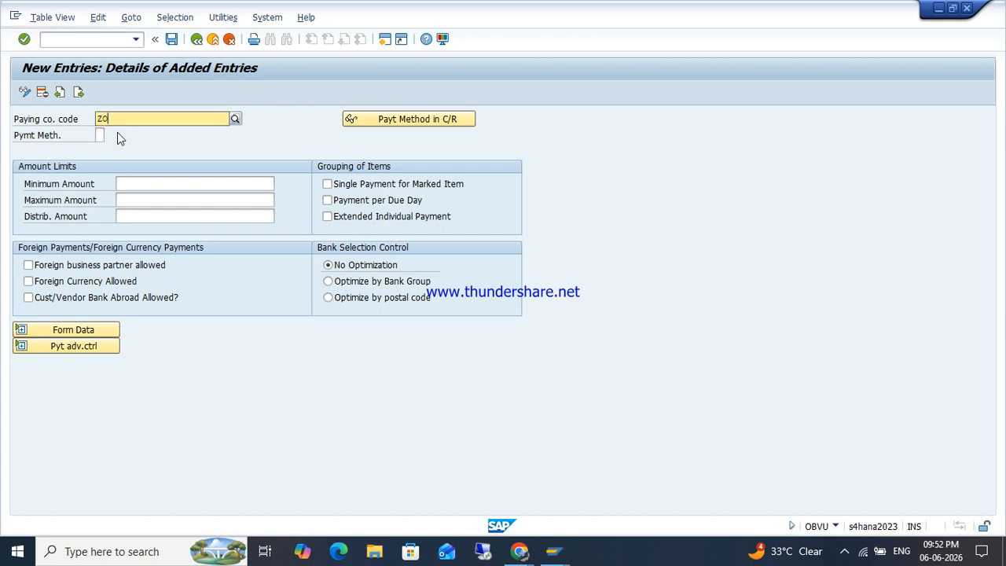
type("HO")
key("Return")
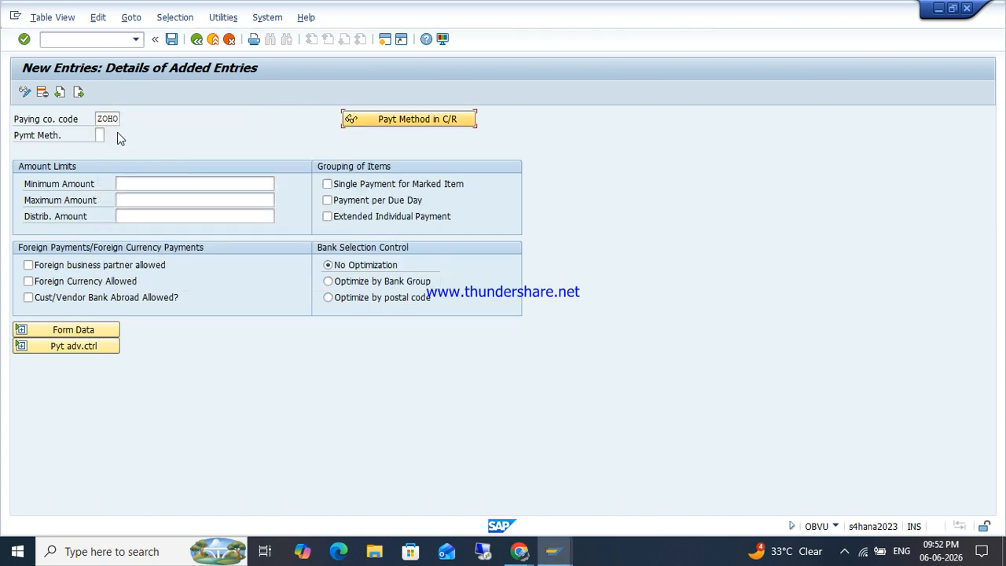
type("Z")
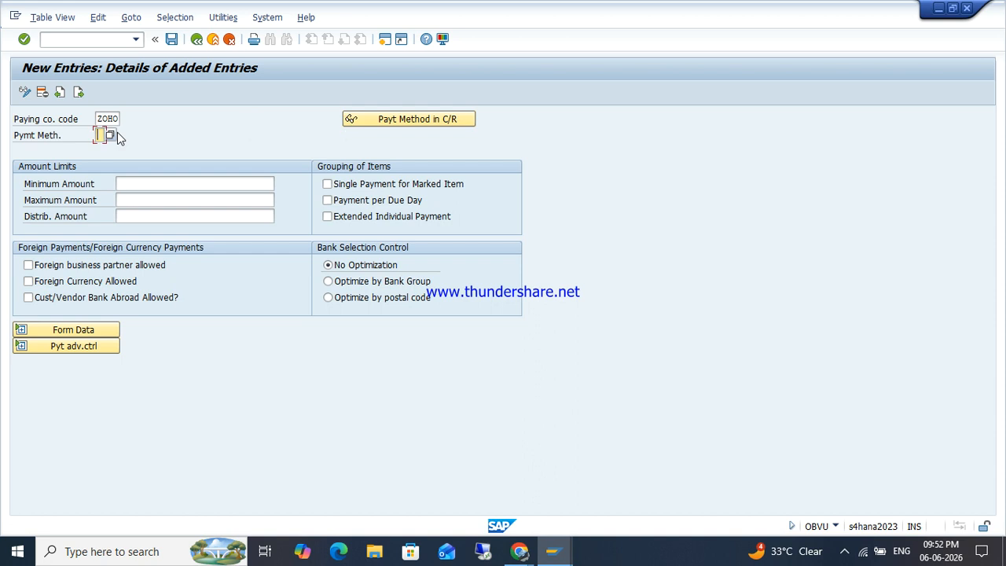
key("Tab")
type("10000")
key("Tab")
key("Down")
key("Return")
key("Return")
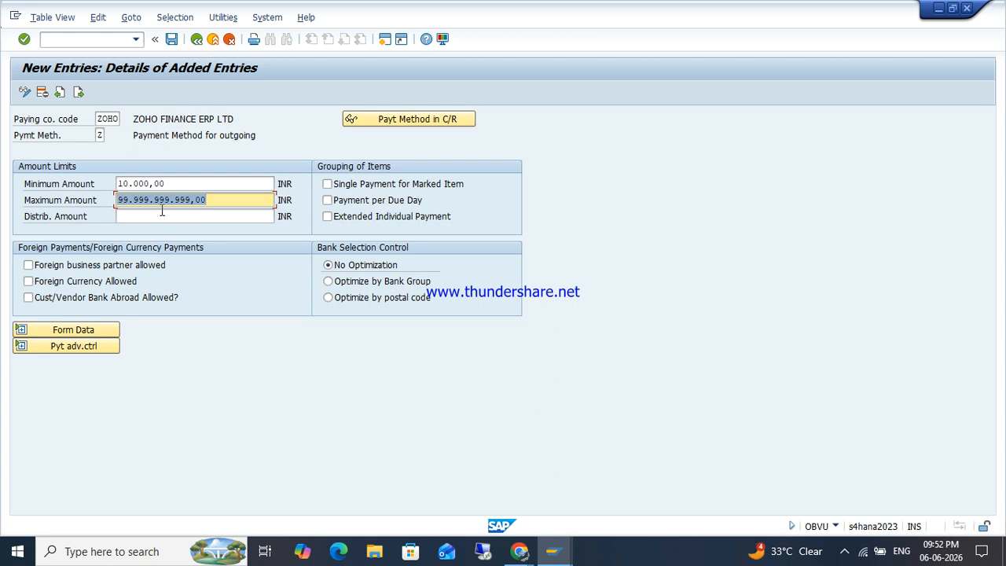
Step: Save the method Z entry under the customizing request and return to the payment program menu
left_click(173, 41)
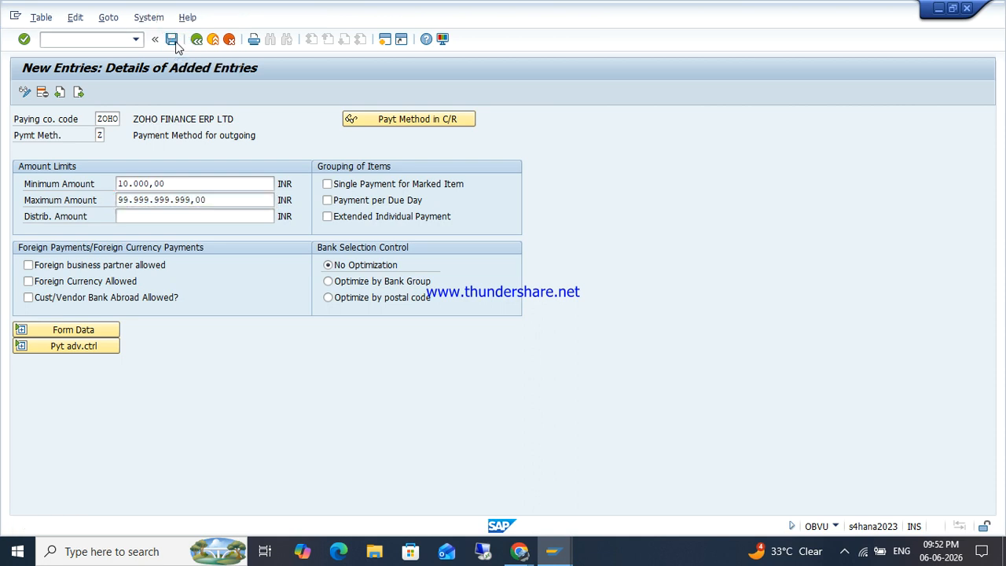
left_click(213, 252)
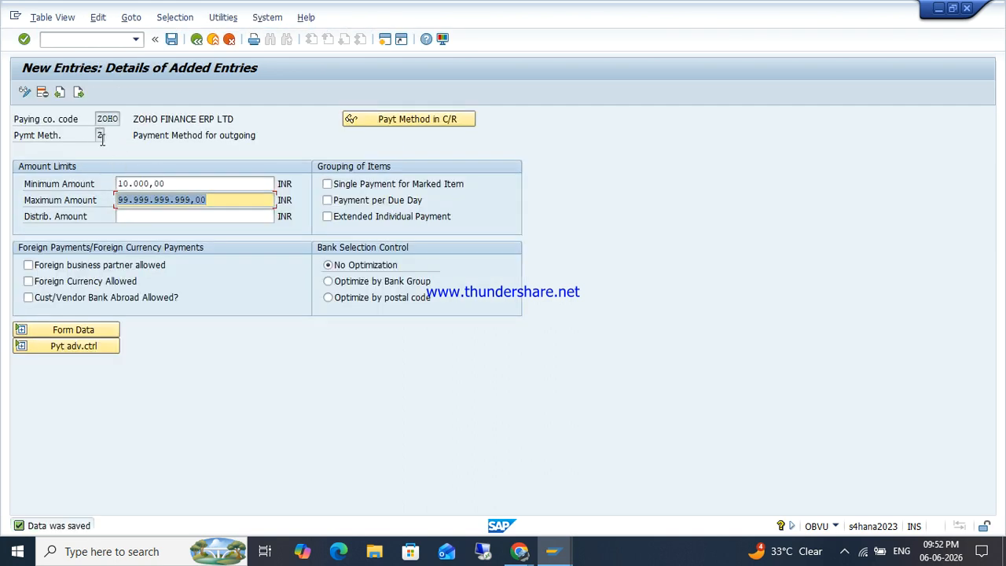
left_click(196, 38)
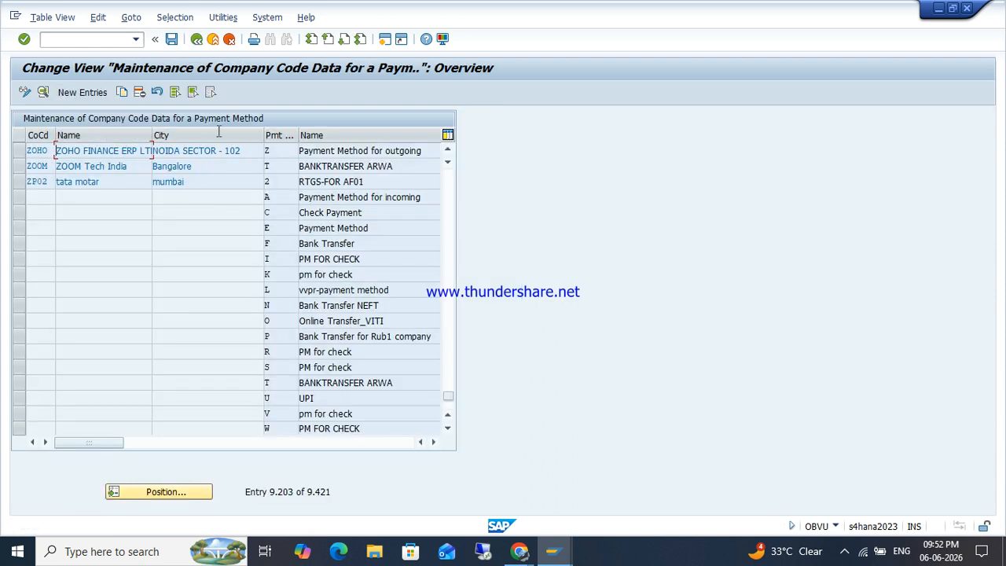
left_click(171, 38)
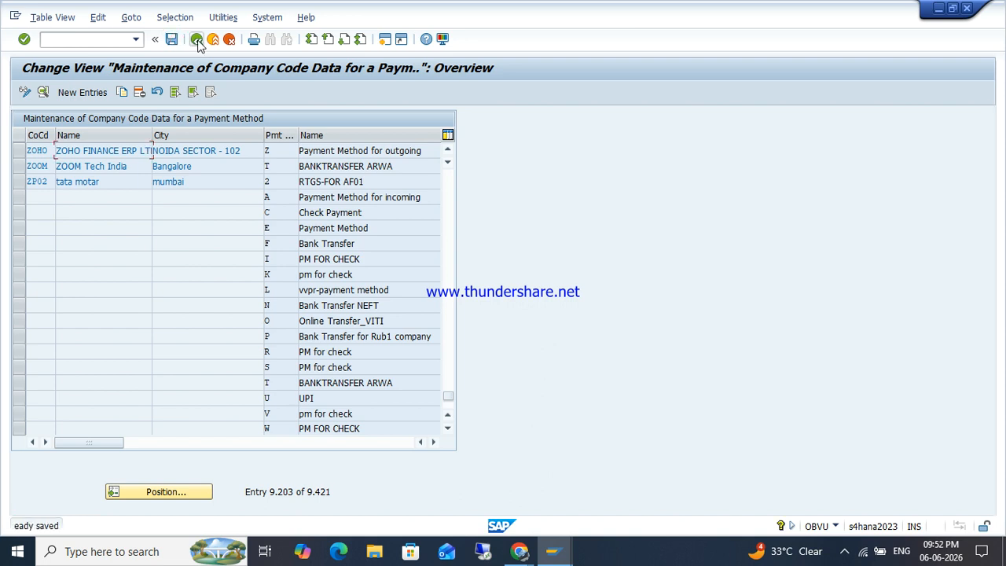
left_click(196, 39)
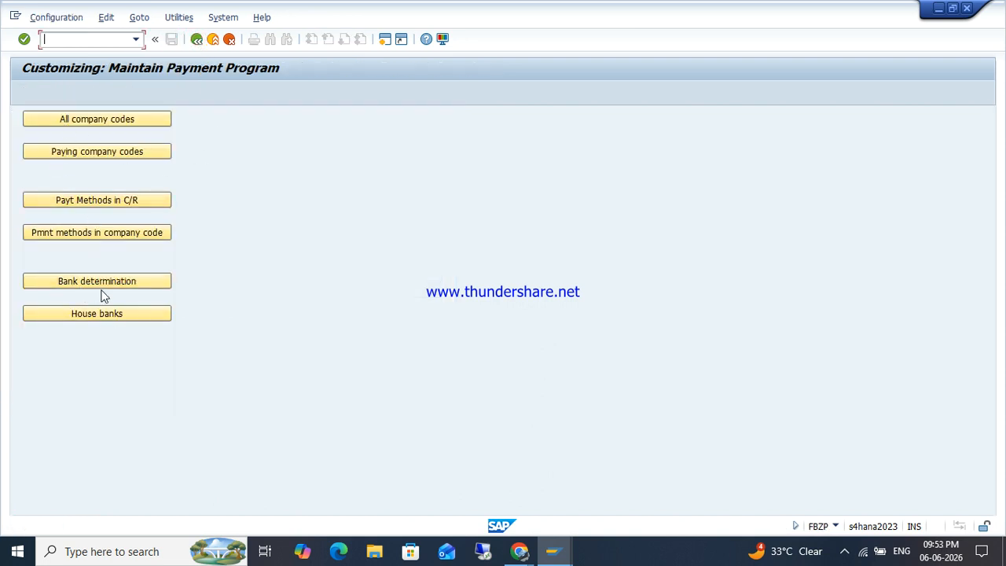
Step: In bank determination, locate company code ZOHO and open its Ranking Order
left_click(86, 278)
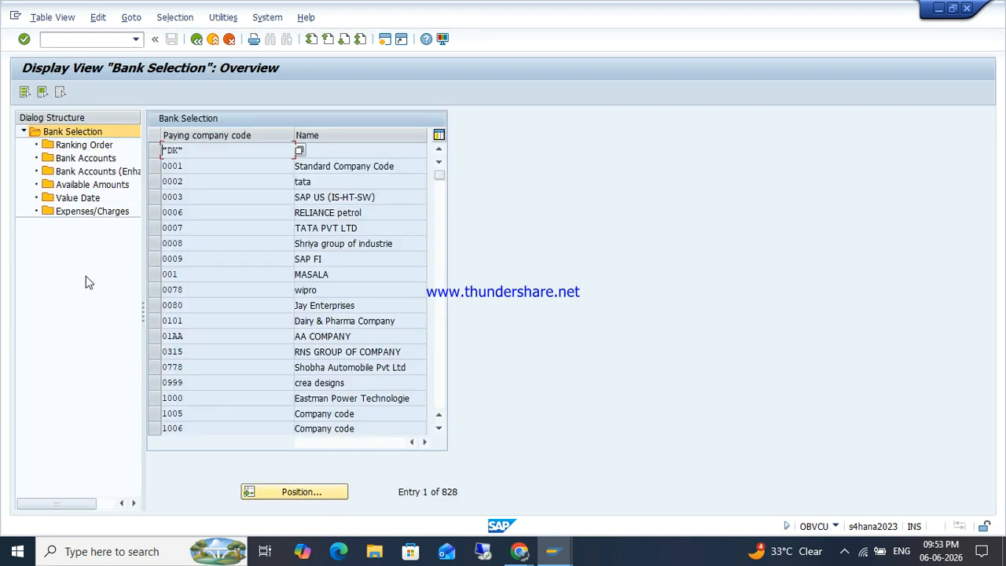
left_click(253, 491)
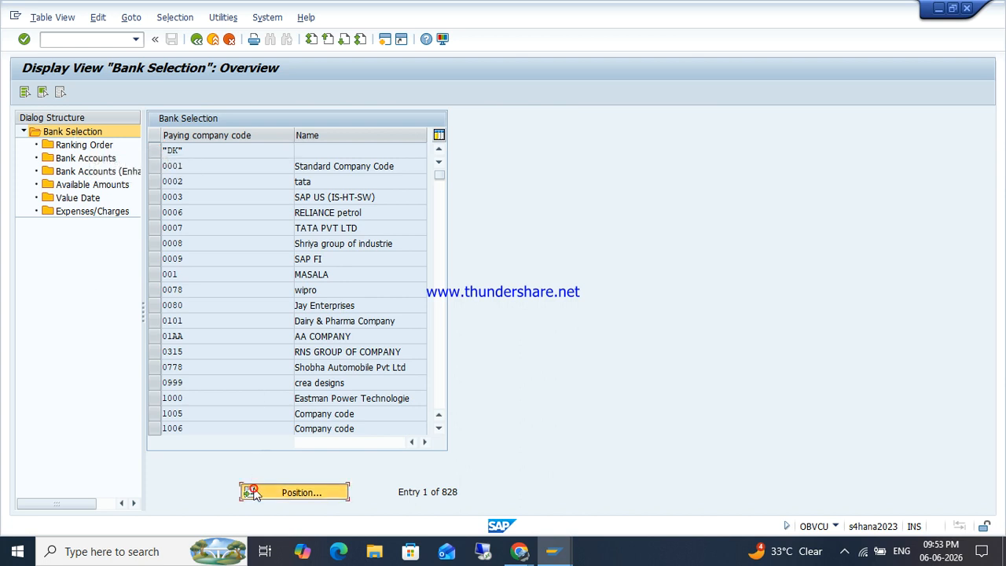
type("ZOHO")
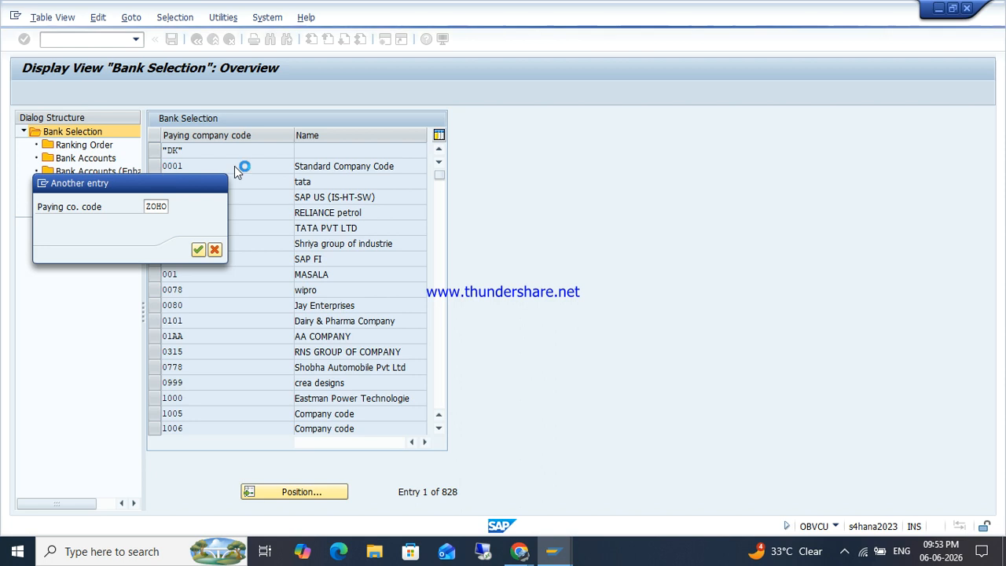
key("Return")
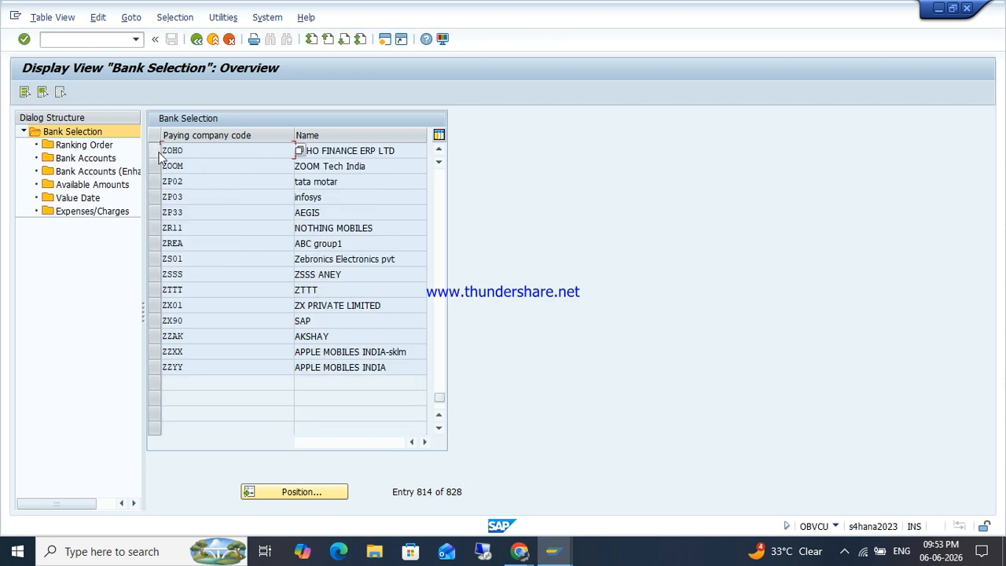
left_click(157, 150)
double_click(82, 146)
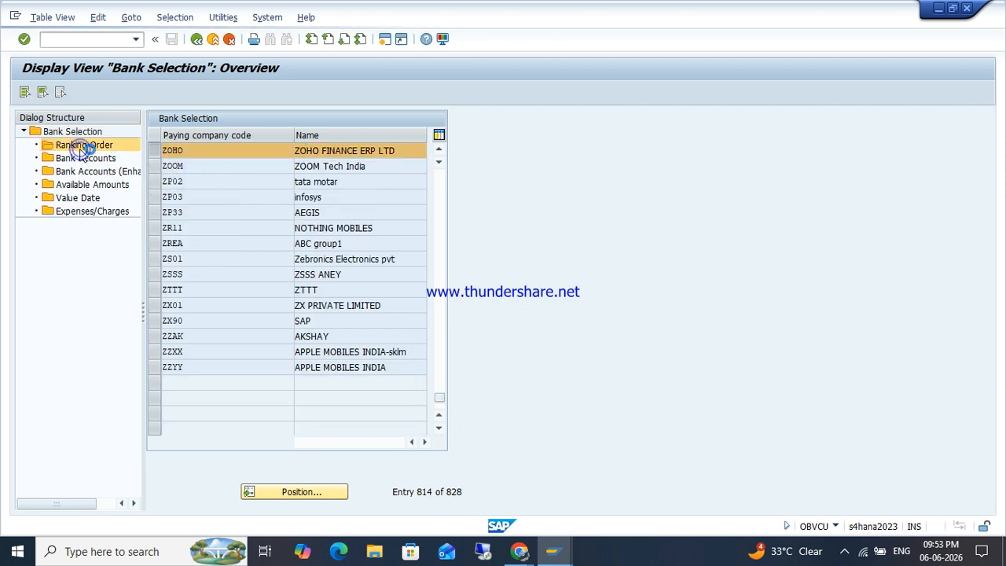
Step: Add ranking entry method Z, INR, rank 1, house bank HDFC1, then begin new Bank Accounts entries
left_click(56, 92)
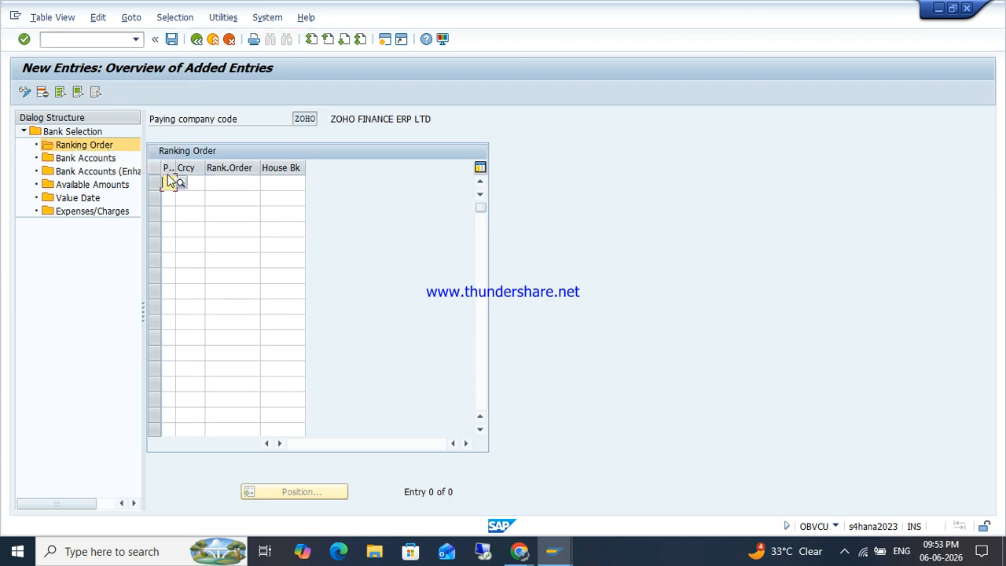
type("Z")
key("Tab")
type("INR")
key("Tab")
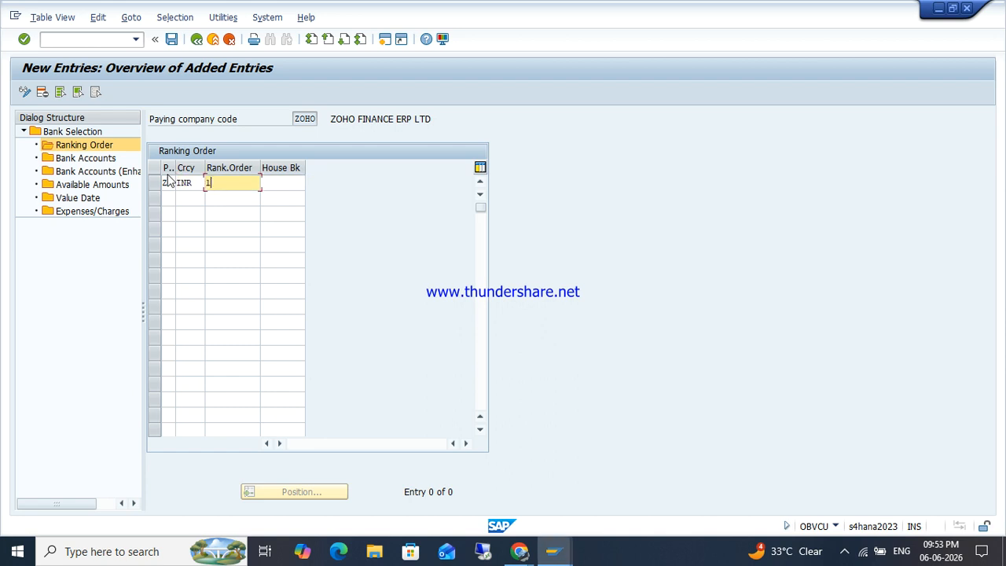
key("Tab")
type("HDF")
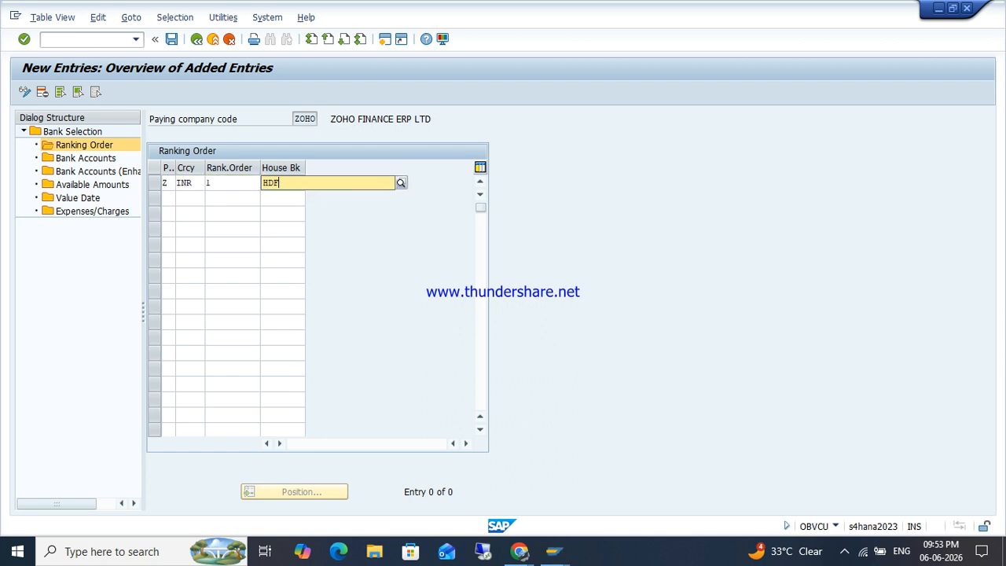
type("C1")
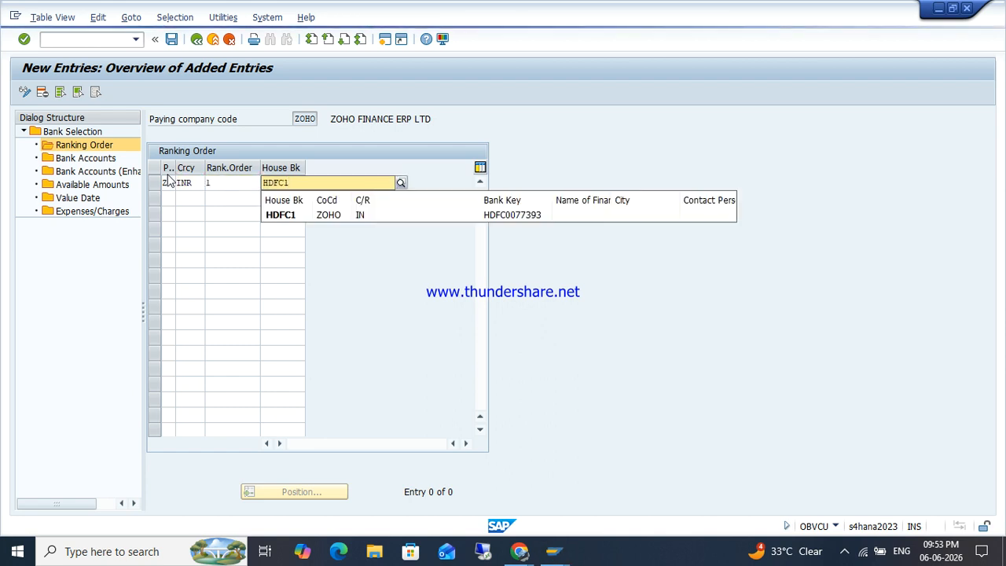
left_click(331, 221)
key("Return")
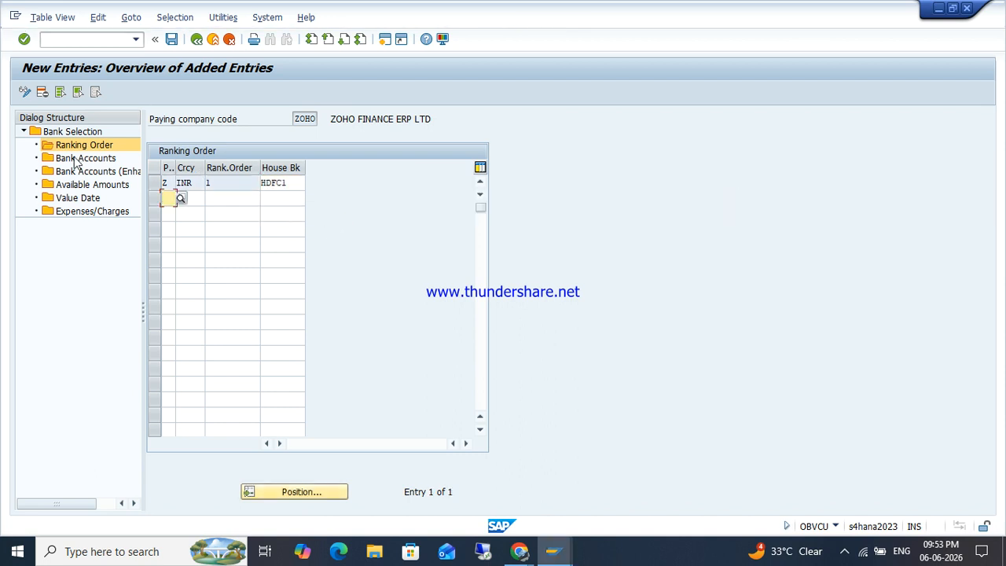
double_click(87, 157)
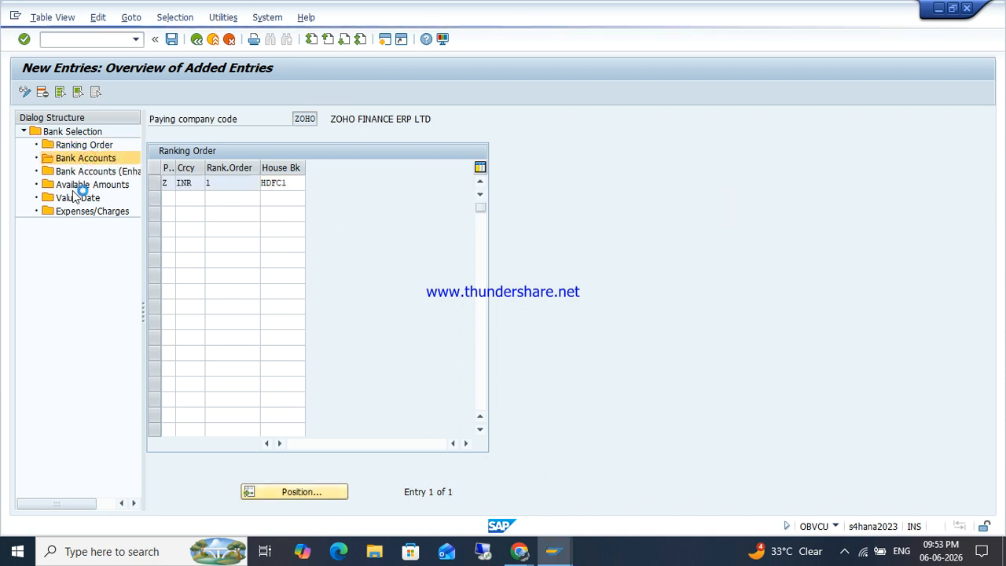
left_click(73, 93)
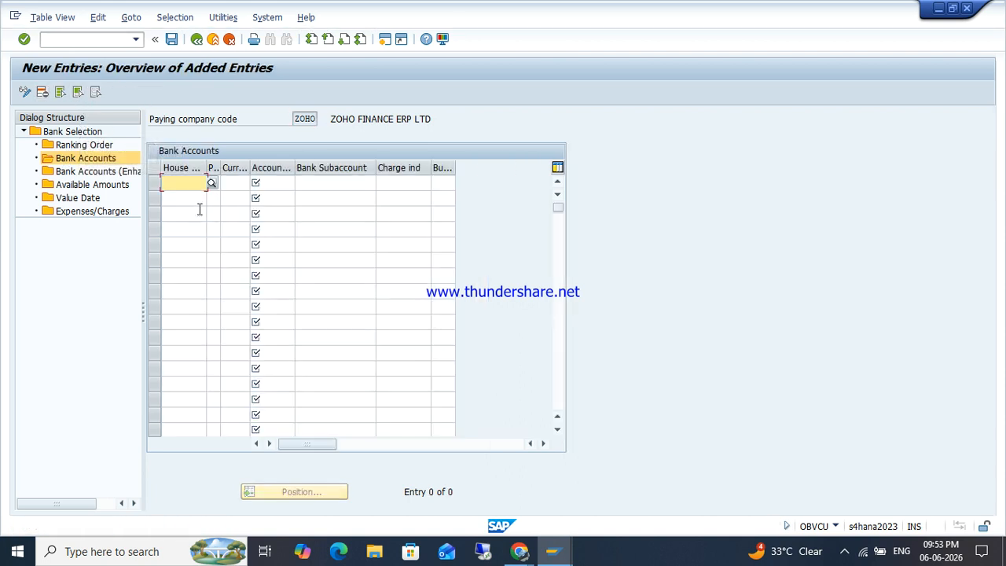
Step: Enter house bank HDFC1, payment method Z, currency INR and account ID HDFC1 in a new ZOHO bank account row
type("HDFC1")
key("Tab")
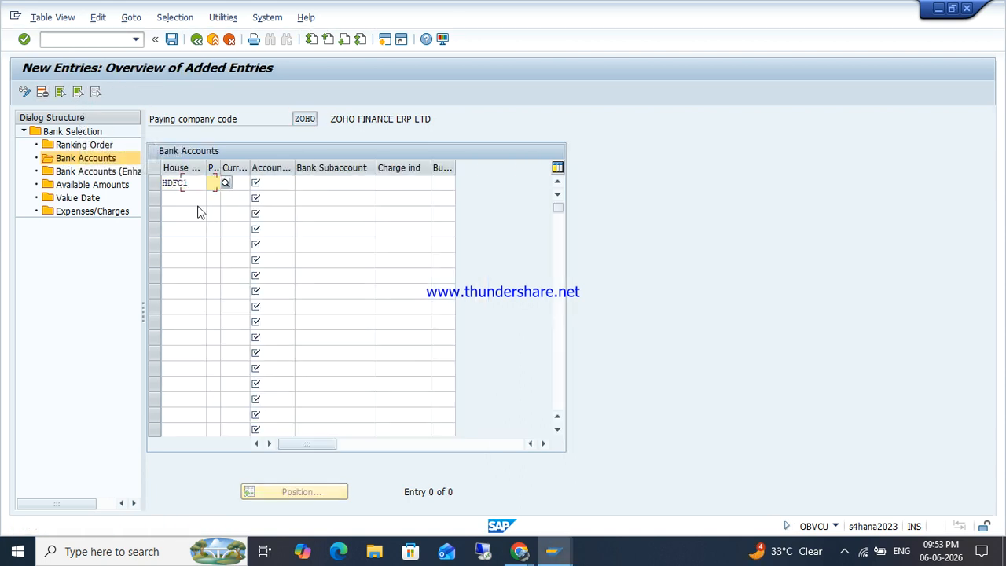
type("Z")
key("Tab")
type("INR")
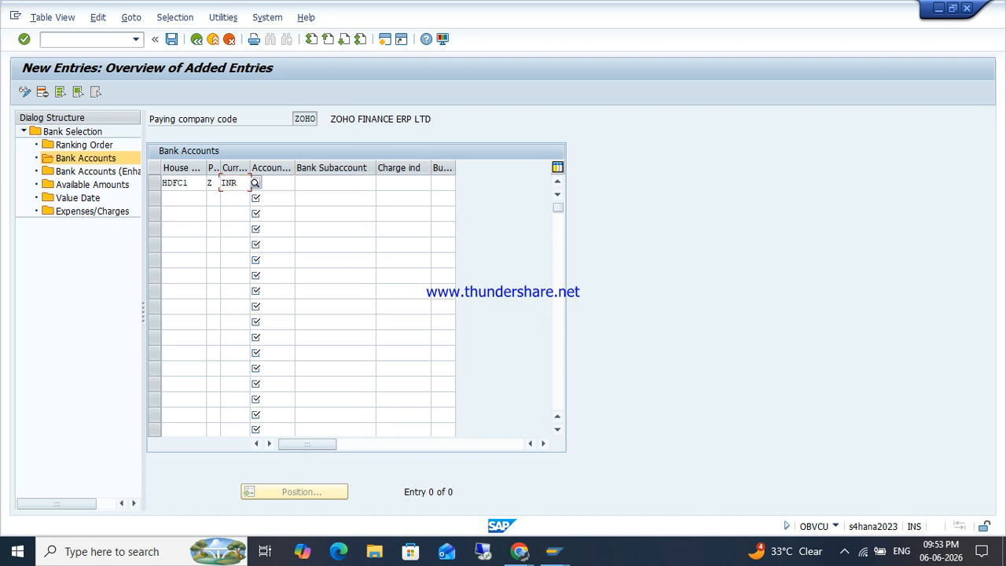
key("Tab")
type("HD")
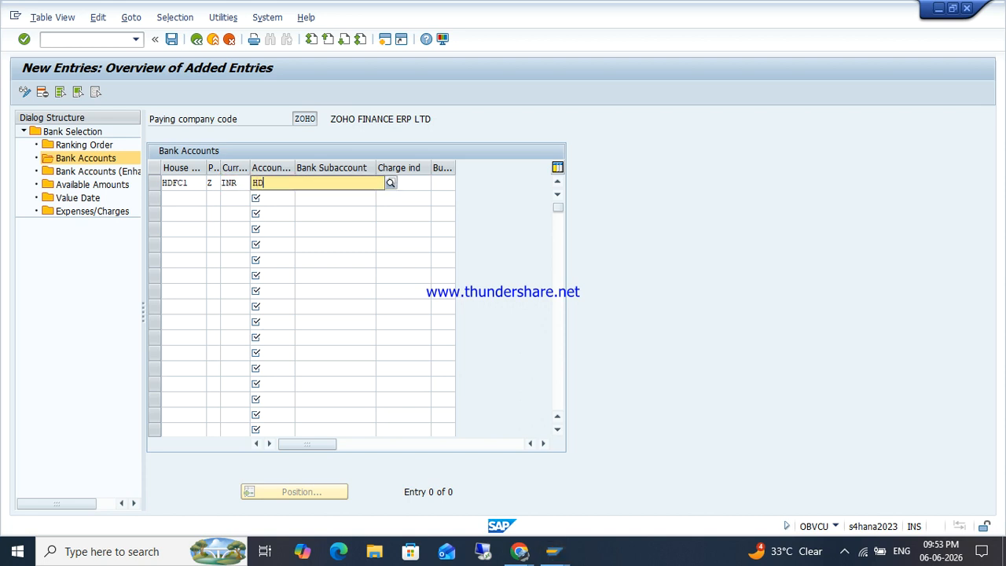
type("FC1")
key("Tab")
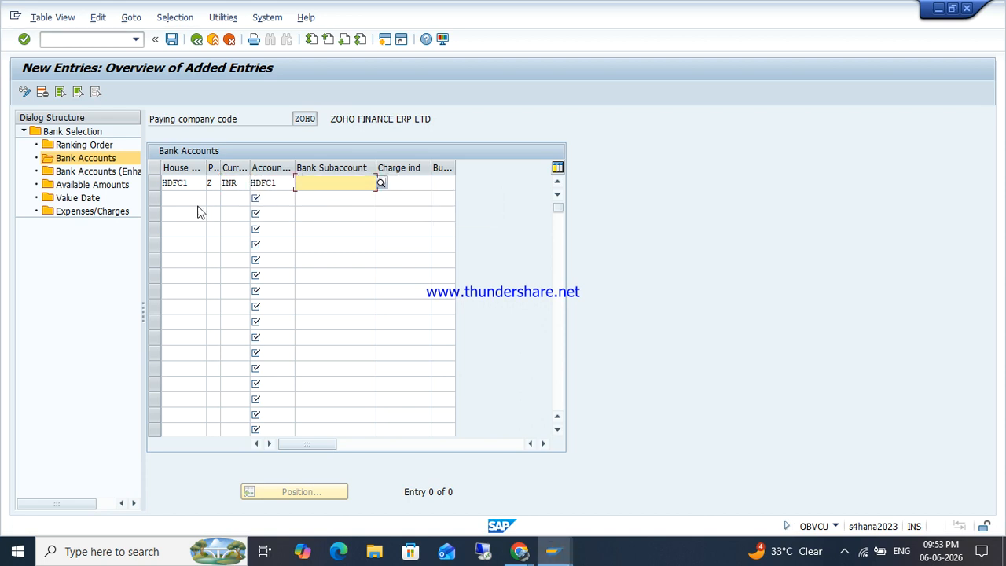
Step: Choose G/L account 54193 HDFC BANK as the bank subaccount and confirm the entry
left_click(380, 184)
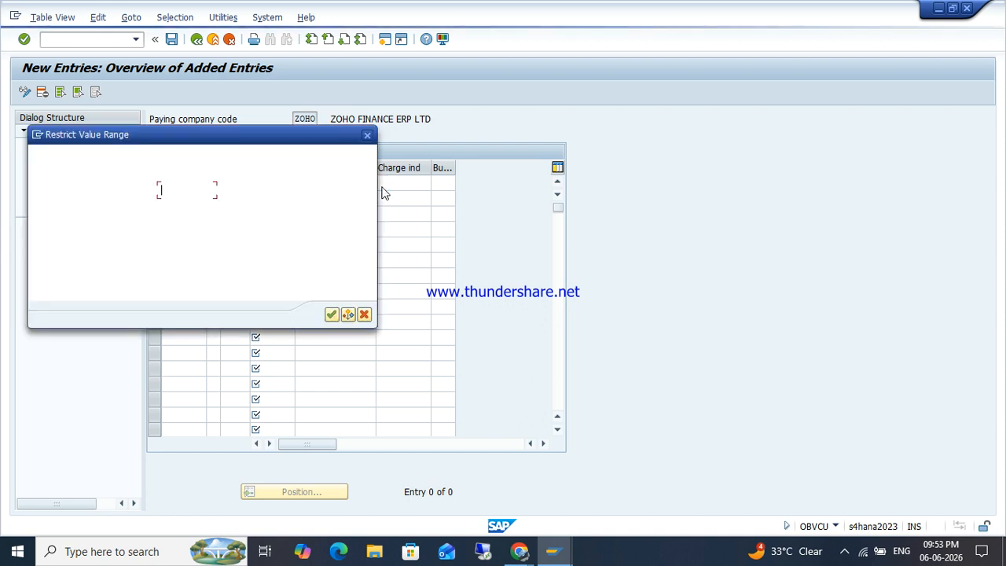
key("Return")
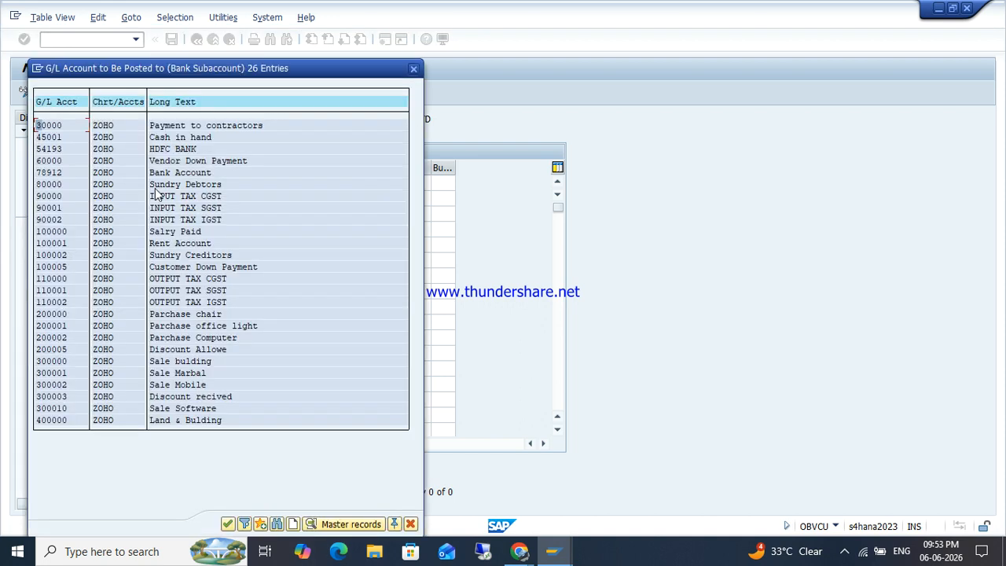
double_click(173, 150)
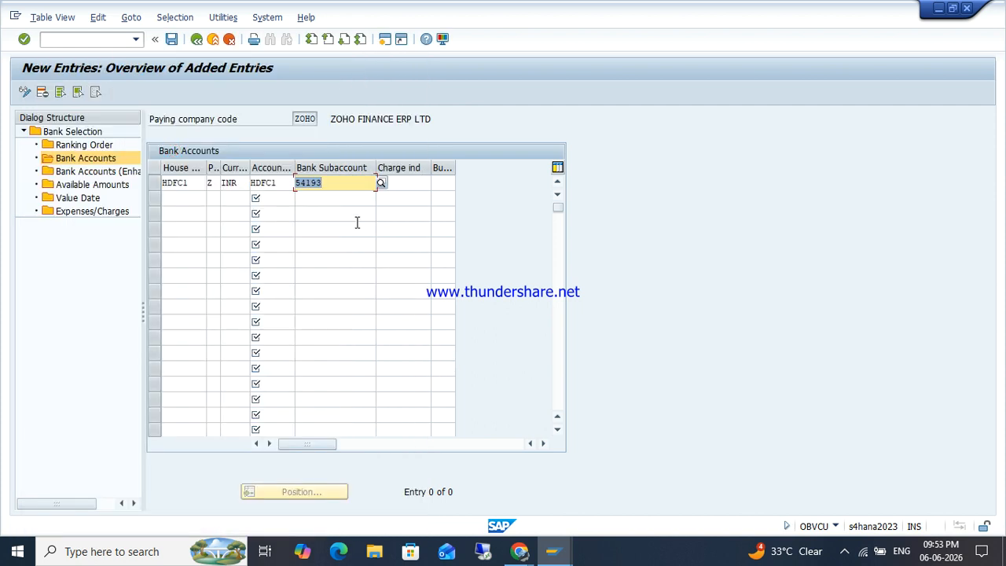
key("Tab")
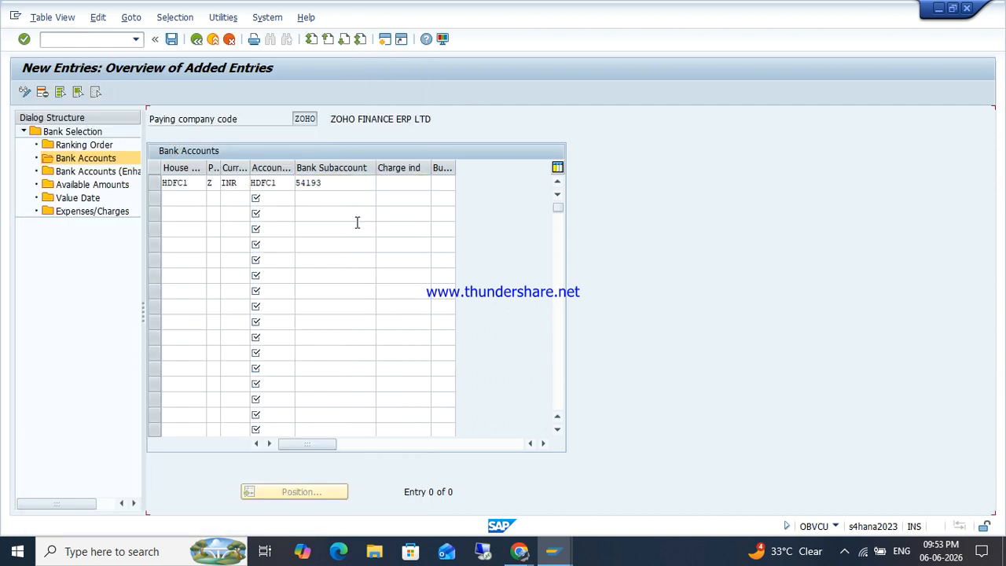
key("Return")
double_click(110, 173)
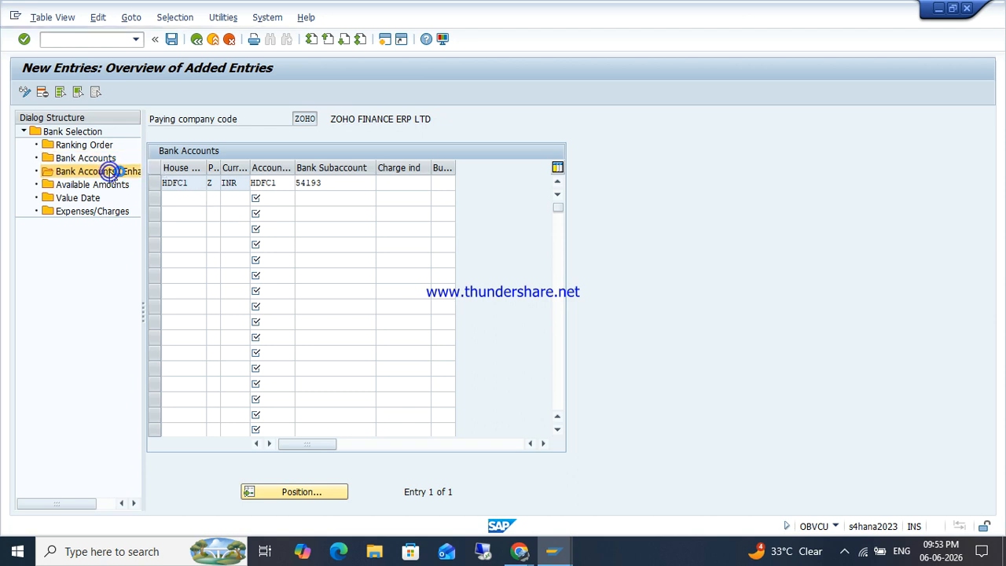
Step: Add an enhanced bank account row with HDFC1, method Z, INR, ranking 1 and account ID HDFC1
left_click(57, 94)
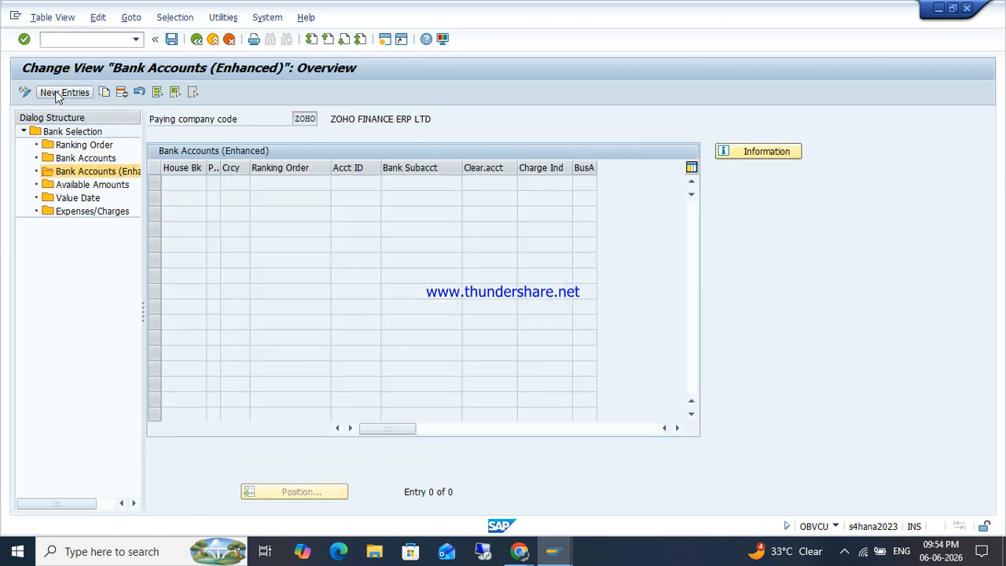
type("HDFC1")
key("Tab")
type("Z")
key("Tab")
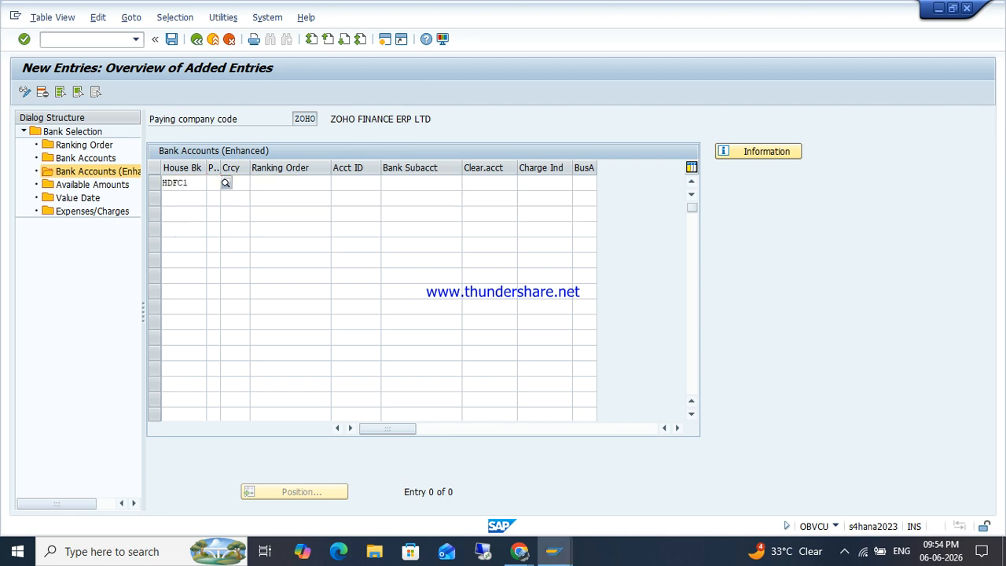
type("INR")
key("Tab")
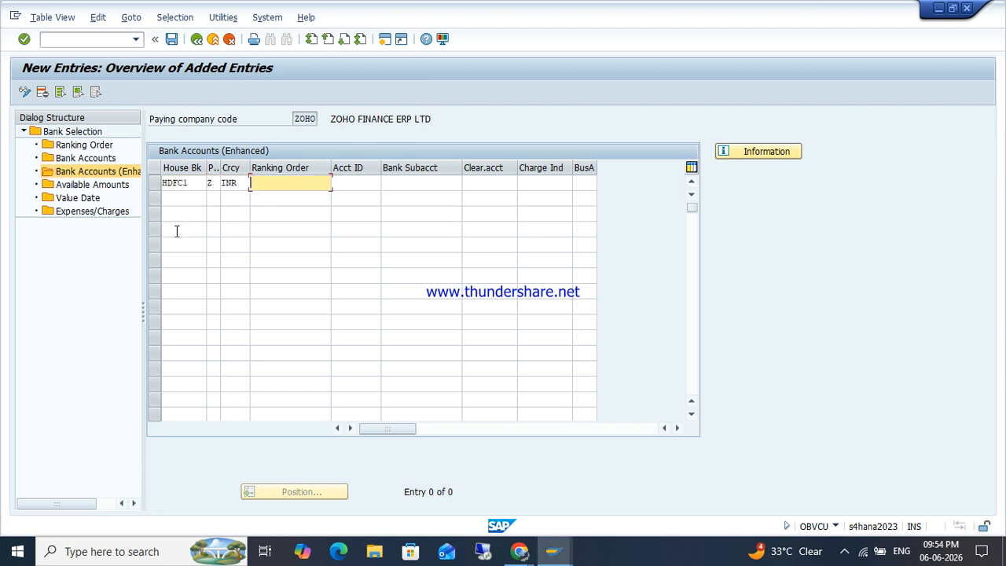
key("Tab")
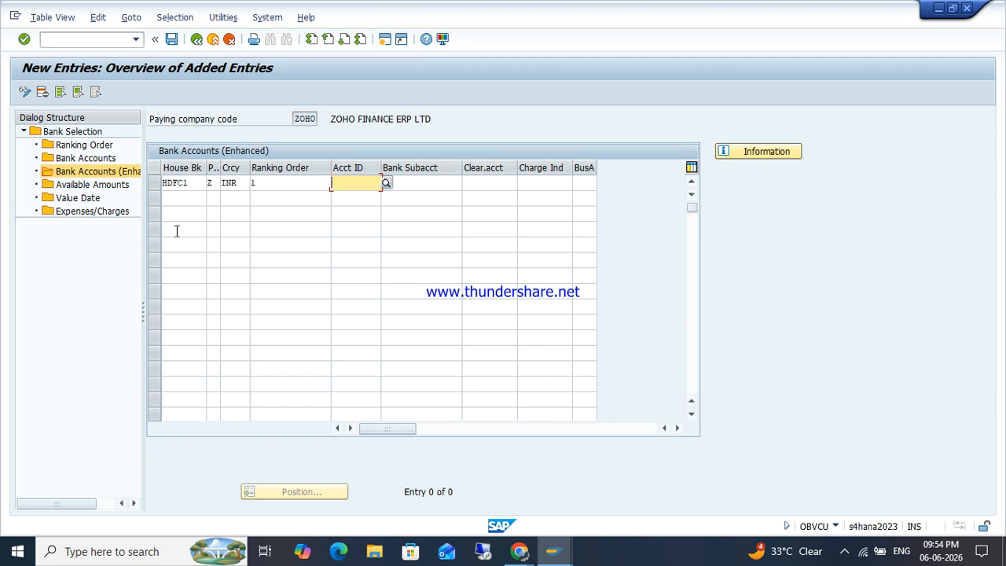
type("HDFC1")
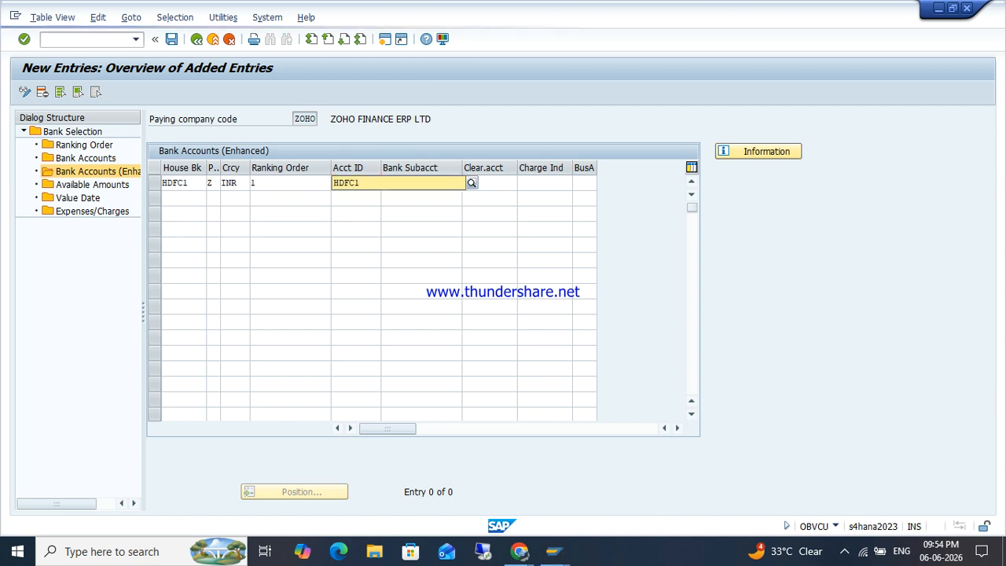
key("Tab")
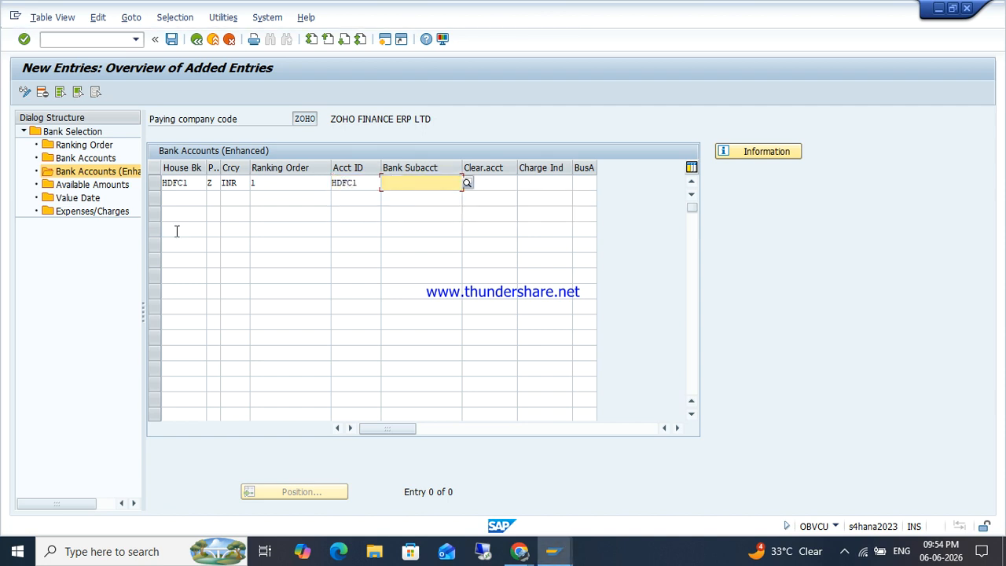
Step: Pick G/L account 54193 as the enhanced entry's bank subaccount and confirm it
left_click(468, 184)
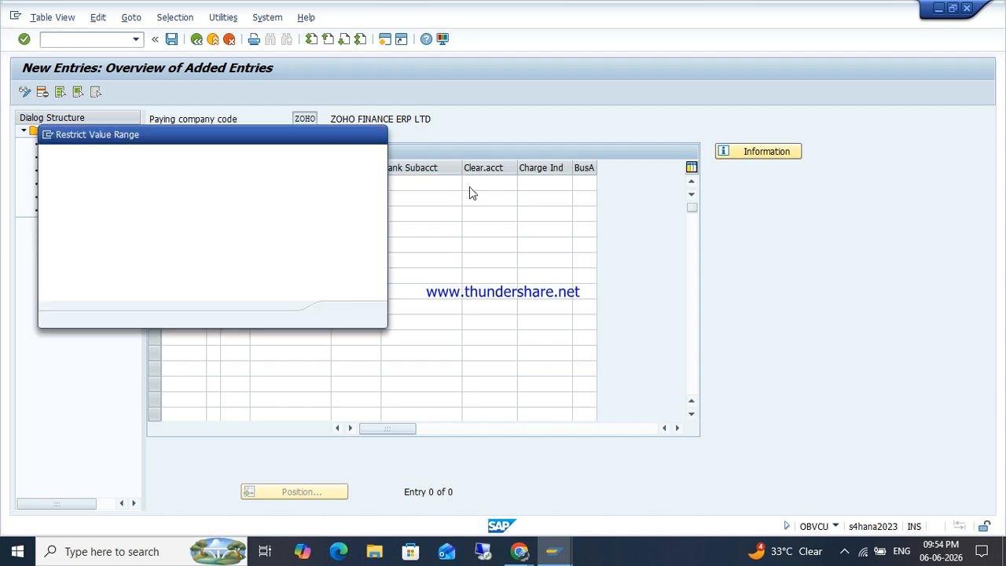
key("Return")
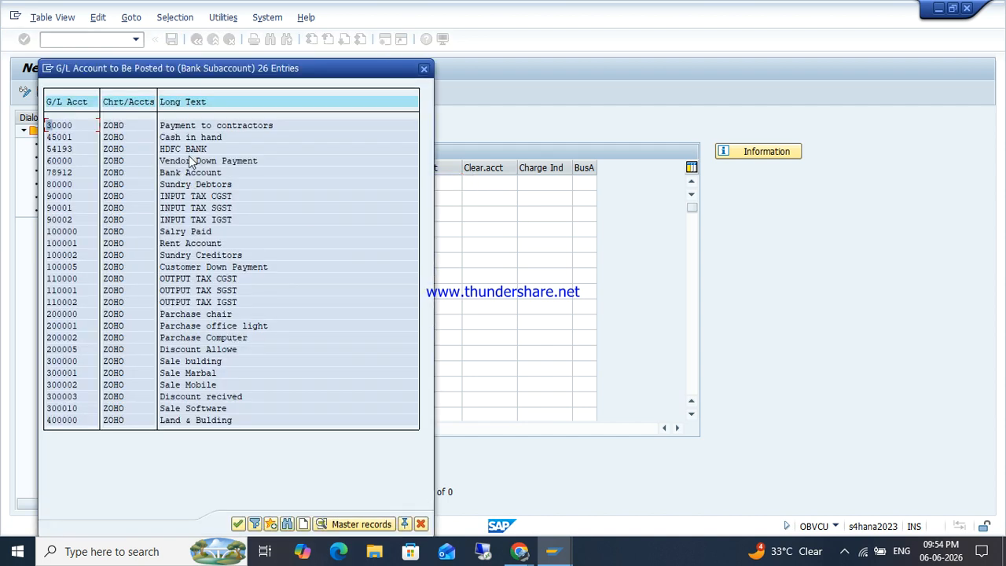
double_click(189, 155)
key("Return")
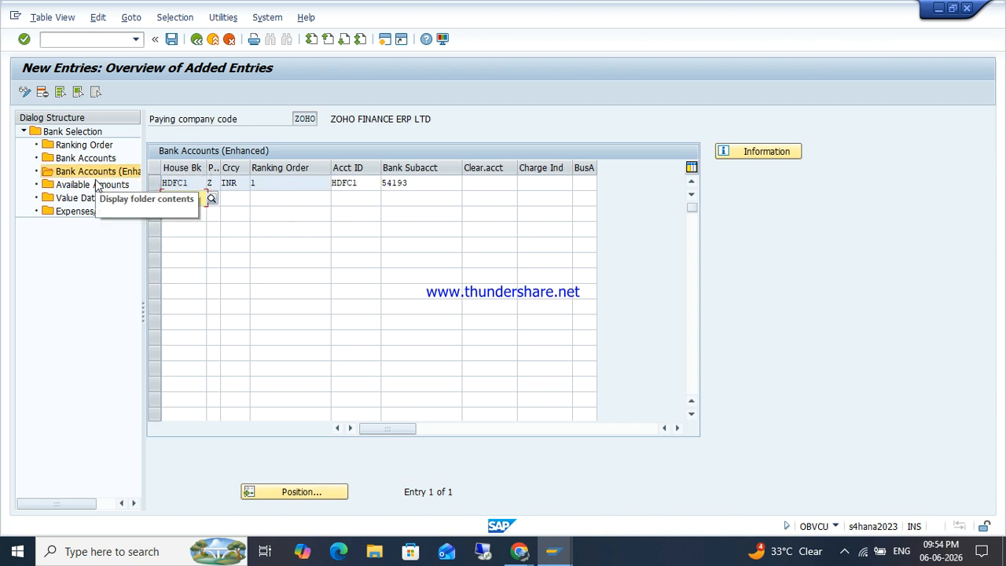
double_click(92, 186)
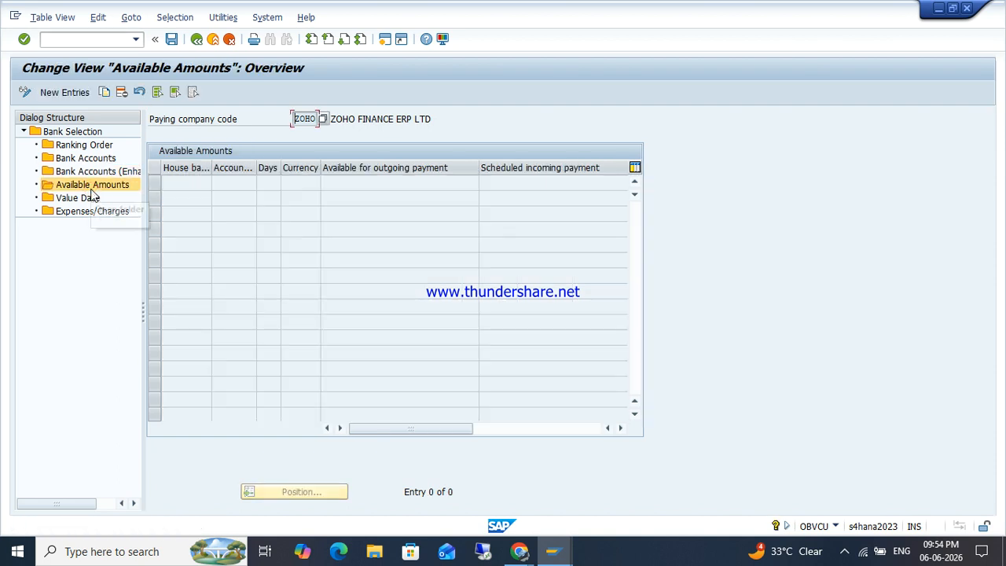
left_click(66, 95)
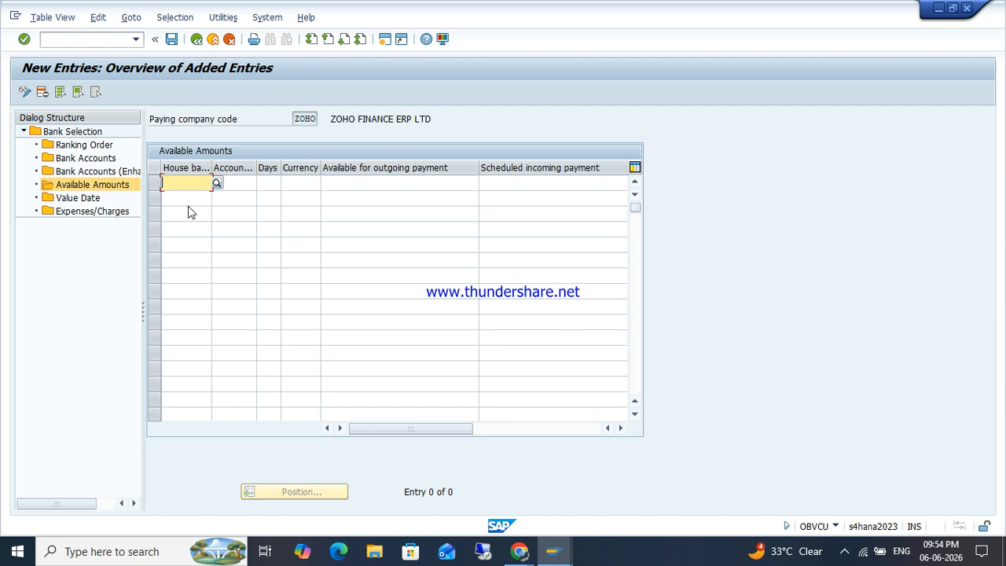
type("HDFC1")
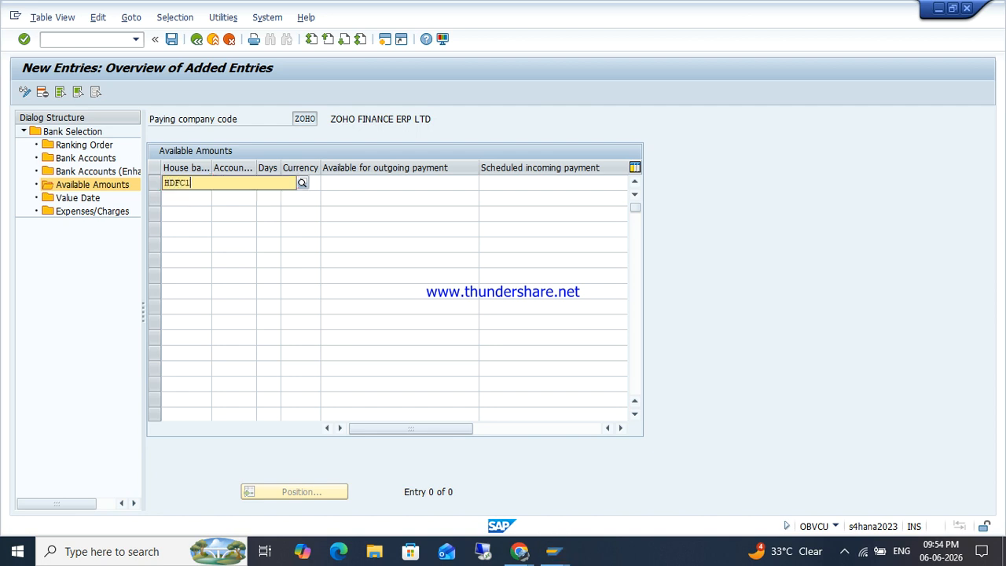
key("Tab")
type("H")
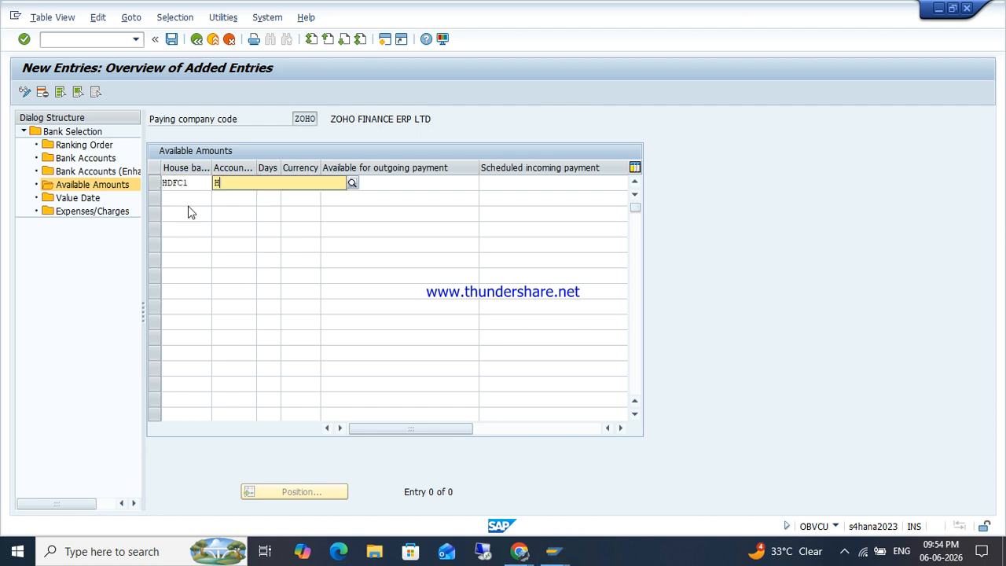
type("DFC1")
key("Tab")
key("Tab")
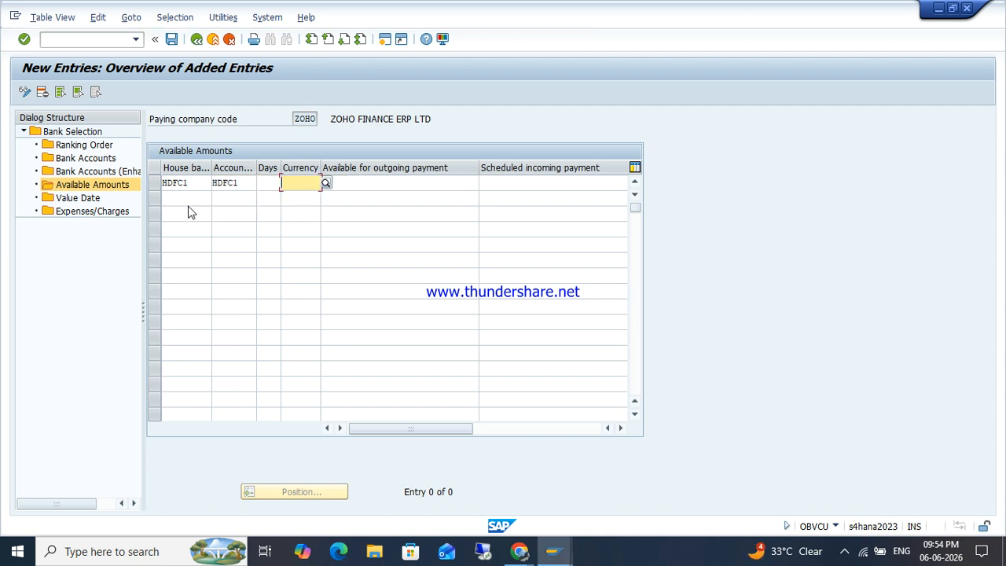
type("INR")
key("Tab")
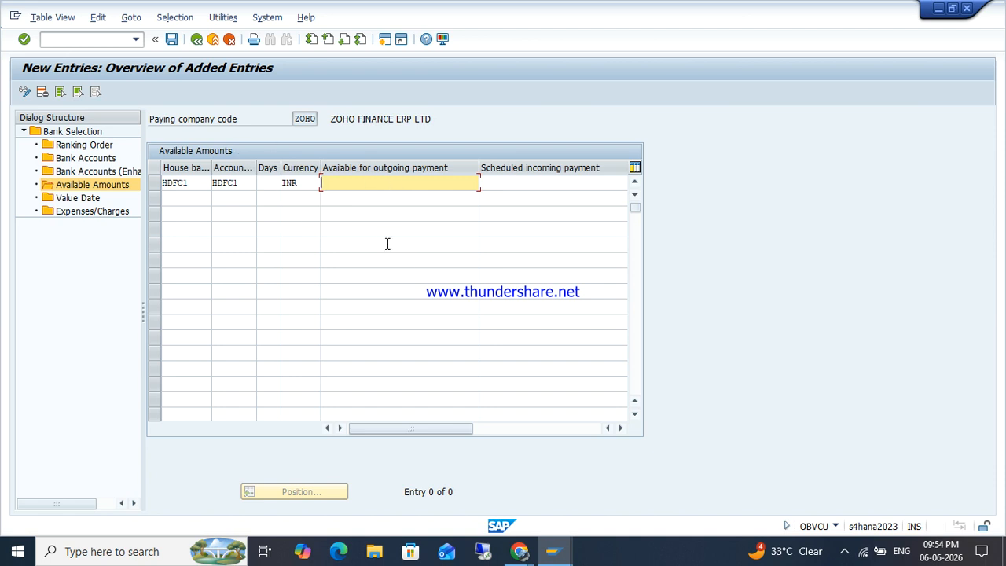
key("BackSpace")
key("Down")
key("Tab")
key("shift+Tab")
key("Return")
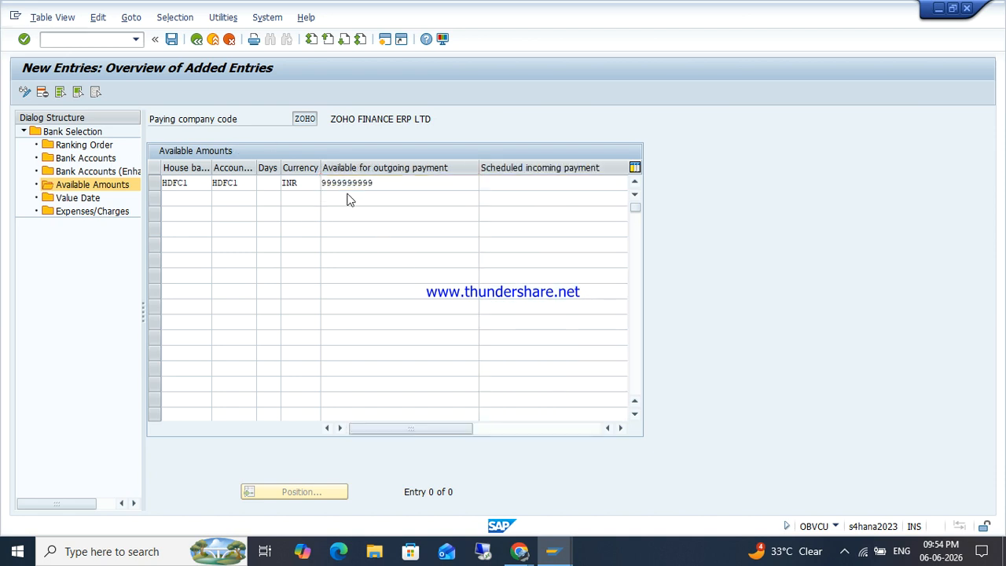
left_click(171, 41)
key("Return")
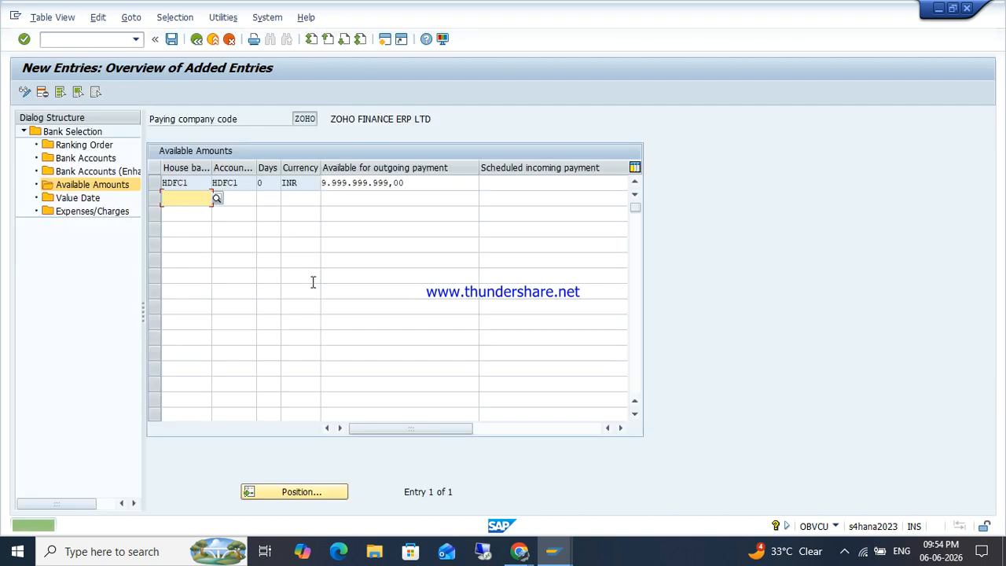
Step: Raise the outgoing available amount to 99.999.999.999,00 INR and save the change
left_click(423, 189)
double_click(423, 189)
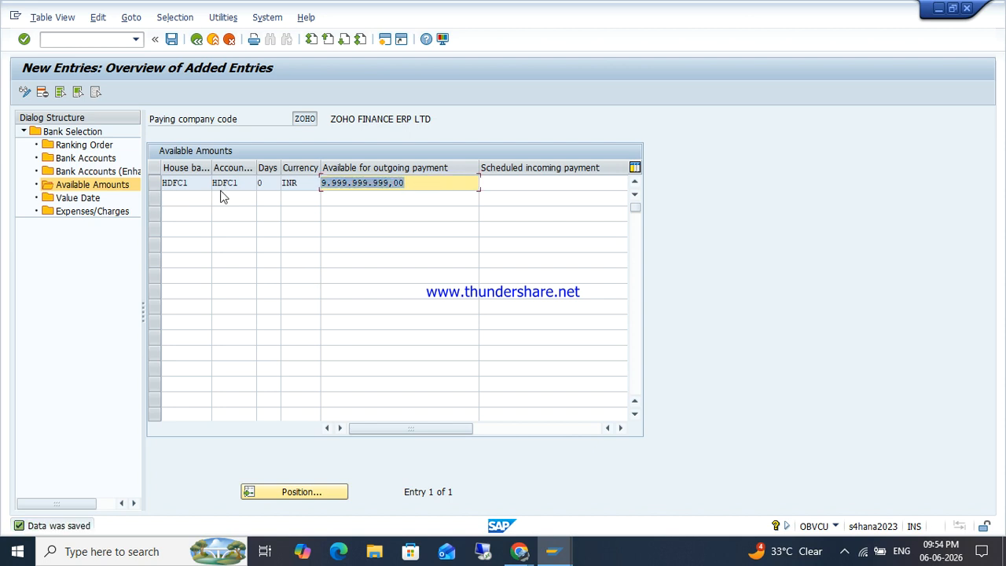
type("9")
key("Down")
key("Return")
key("Right")
type("9")
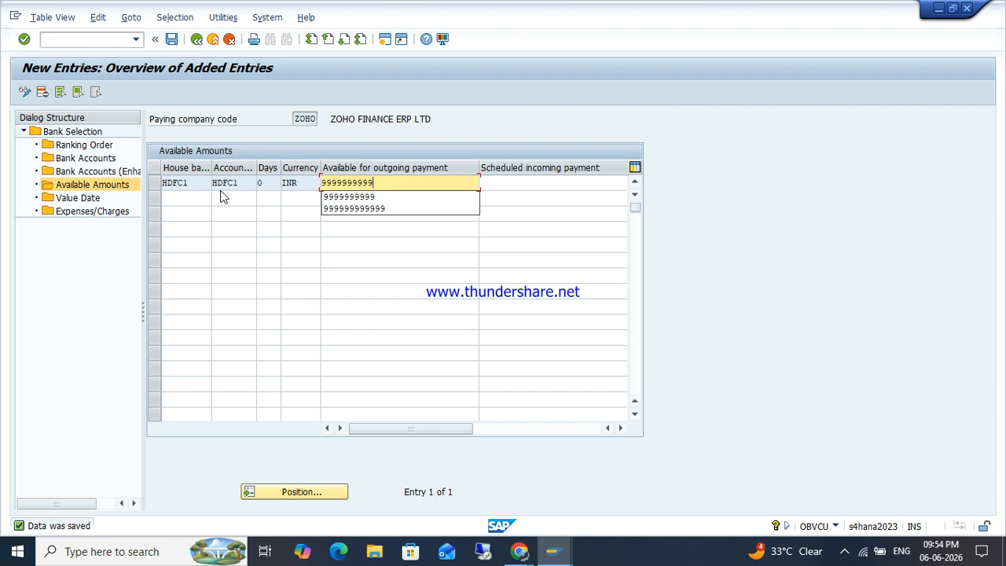
key("Return")
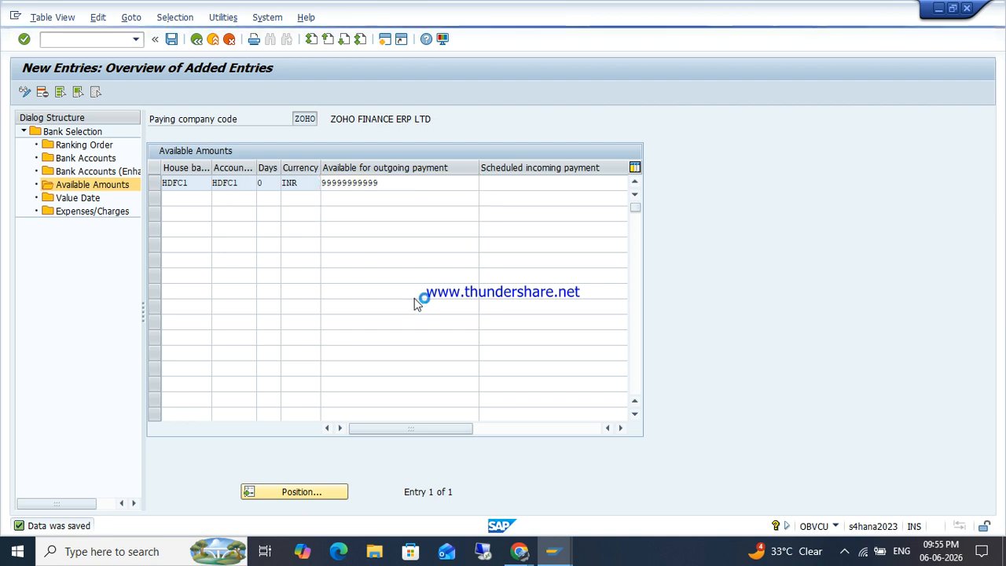
left_click(172, 39)
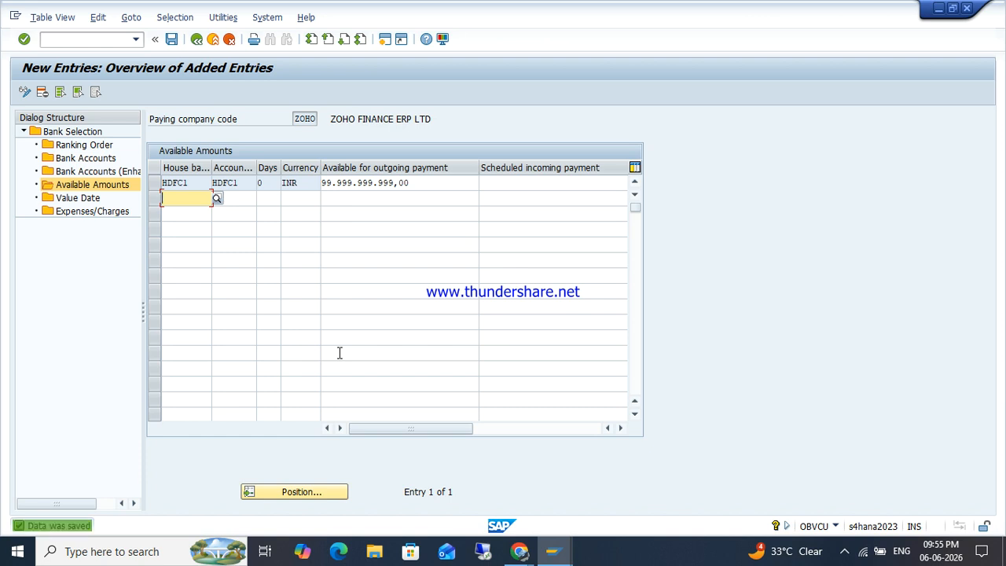
left_click(197, 41)
Step: Leave payment program customizing and return to the SAP Easy Access main menu
left_click(196, 41)
left_click(197, 41)
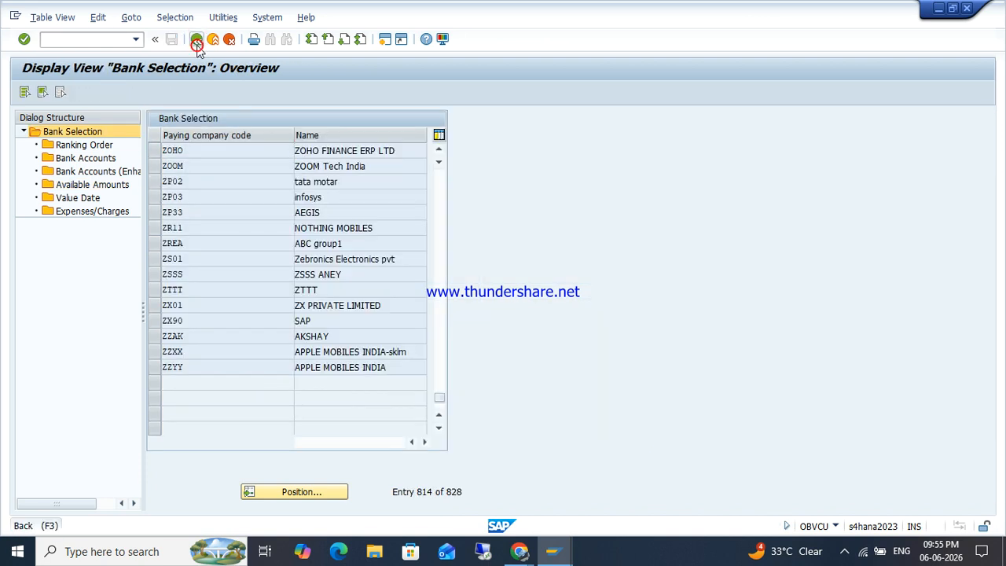
left_click(197, 41)
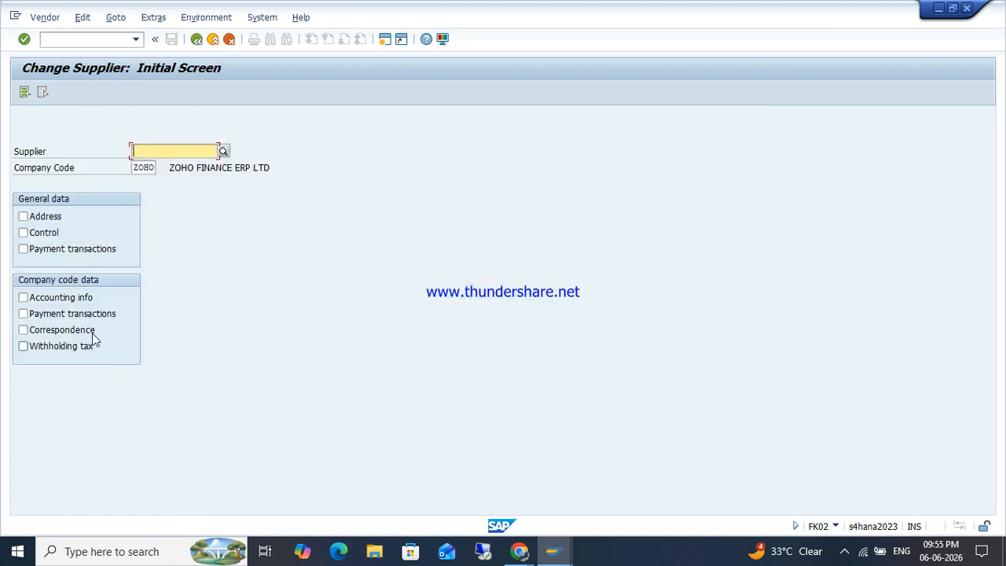
Step: Tick company code Payment transactions in Change Supplier and search the ZOHO supplier list
left_click(67, 315)
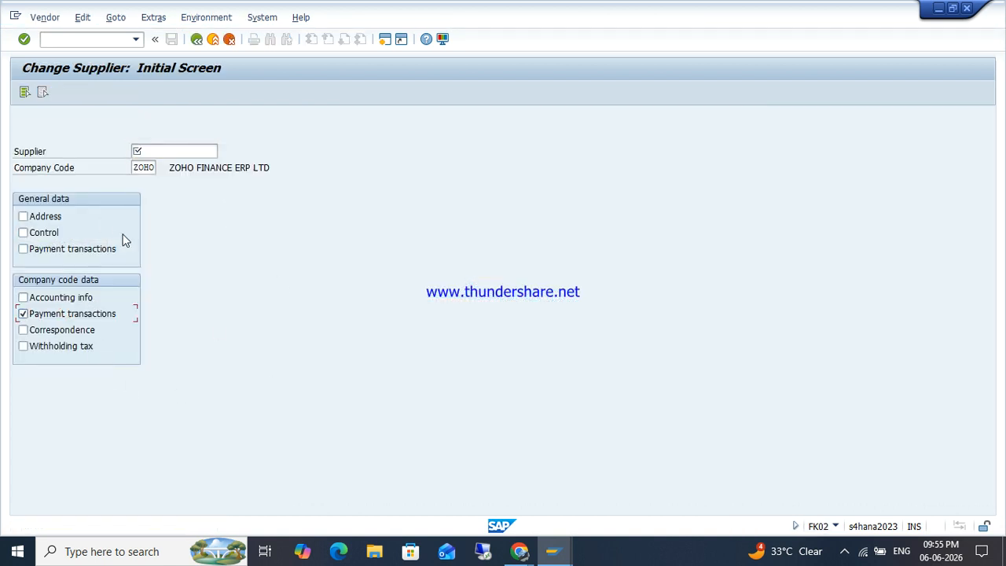
left_click(197, 149)
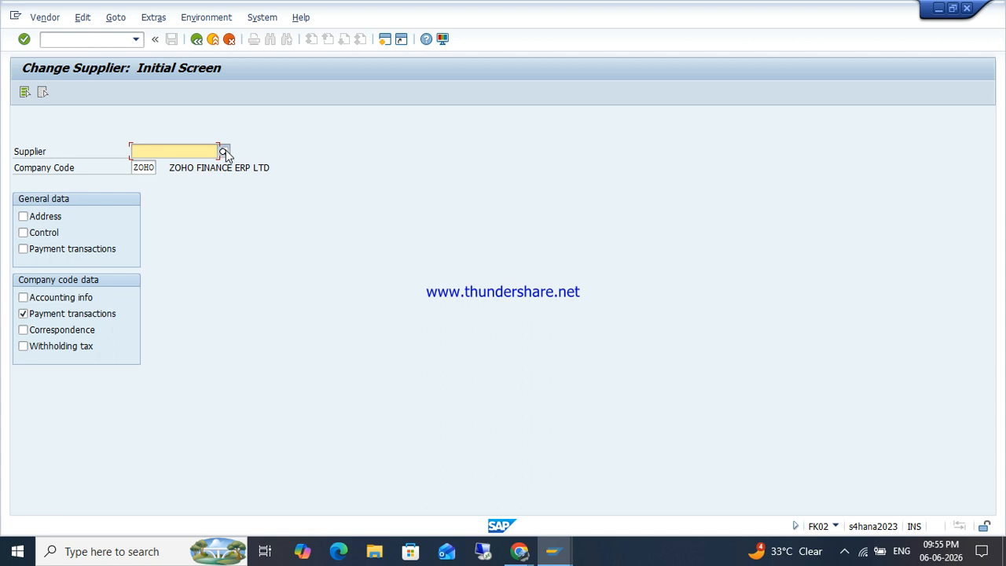
left_click(224, 151)
key("Return")
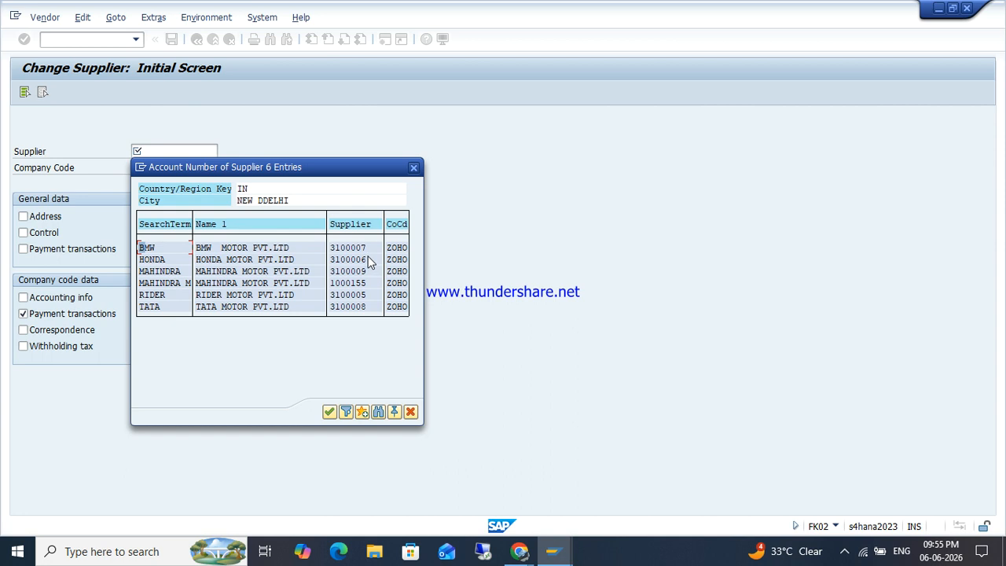
Step: Open RIDER supplier 3100005's payment transactions and clear the RIDR payment terms
double_click(363, 297)
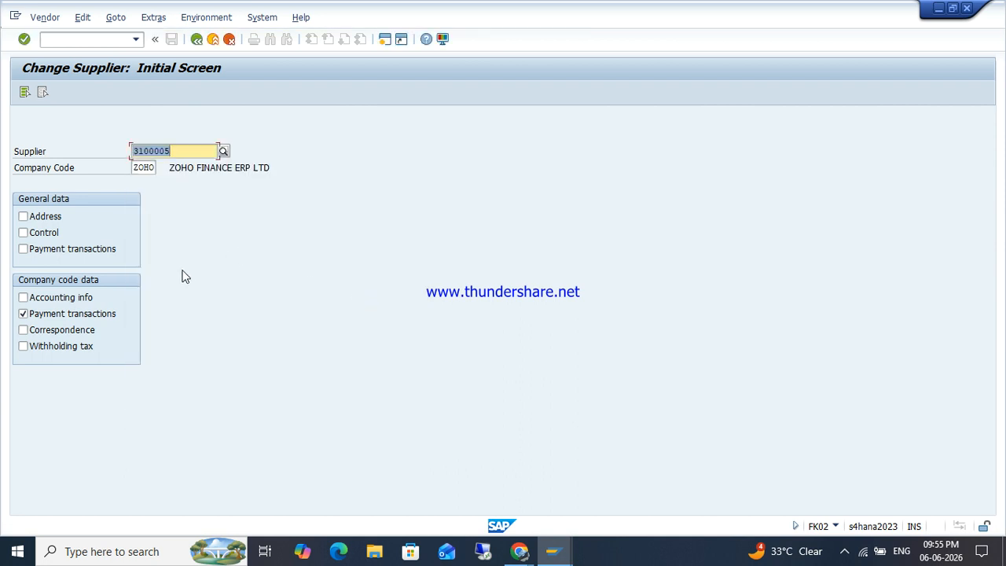
key("Return")
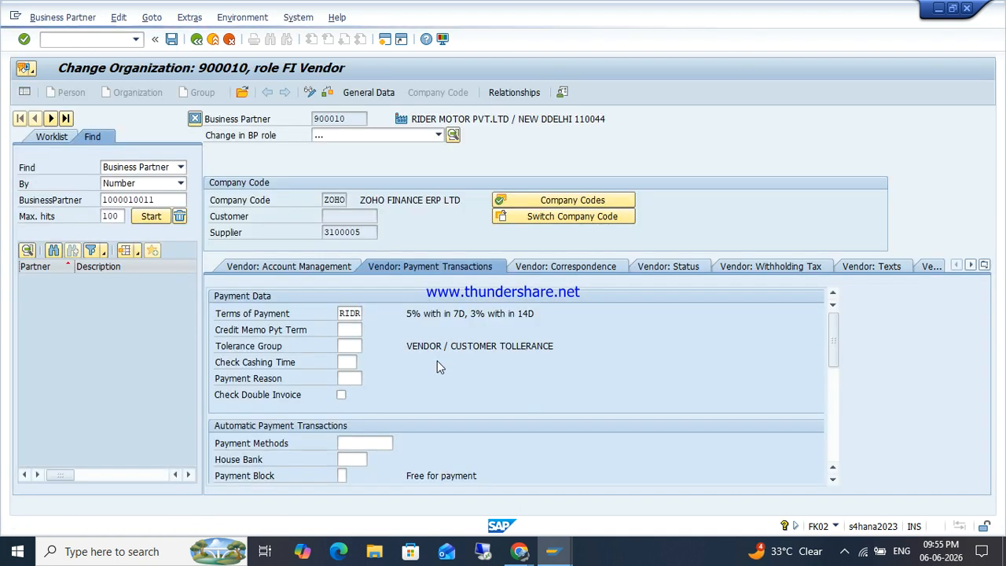
left_click(358, 444)
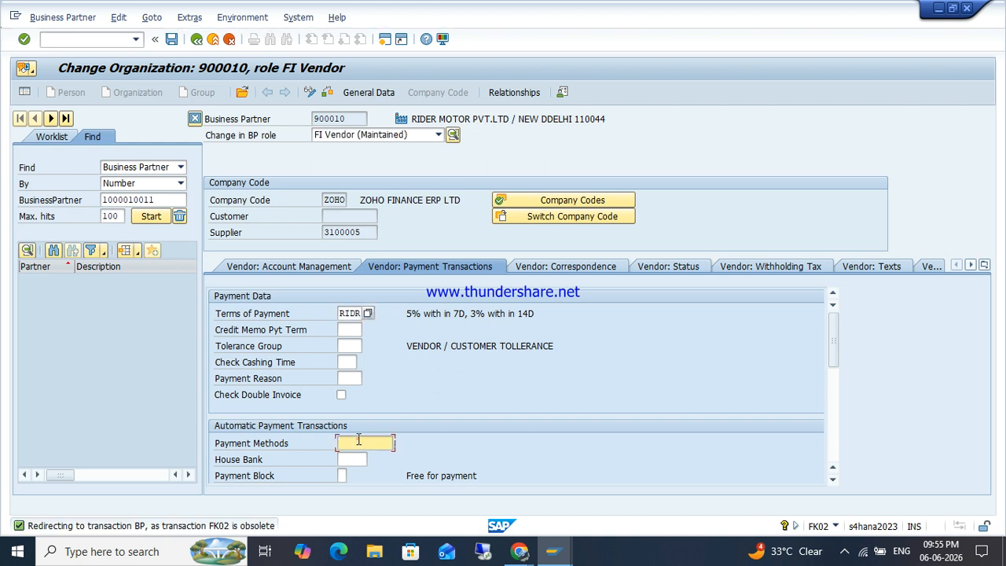
double_click(353, 314)
key("BackSpace")
Step: Choose outgoing payment method Z from the Payment Methods list and save
left_click(387, 441)
left_click(396, 444)
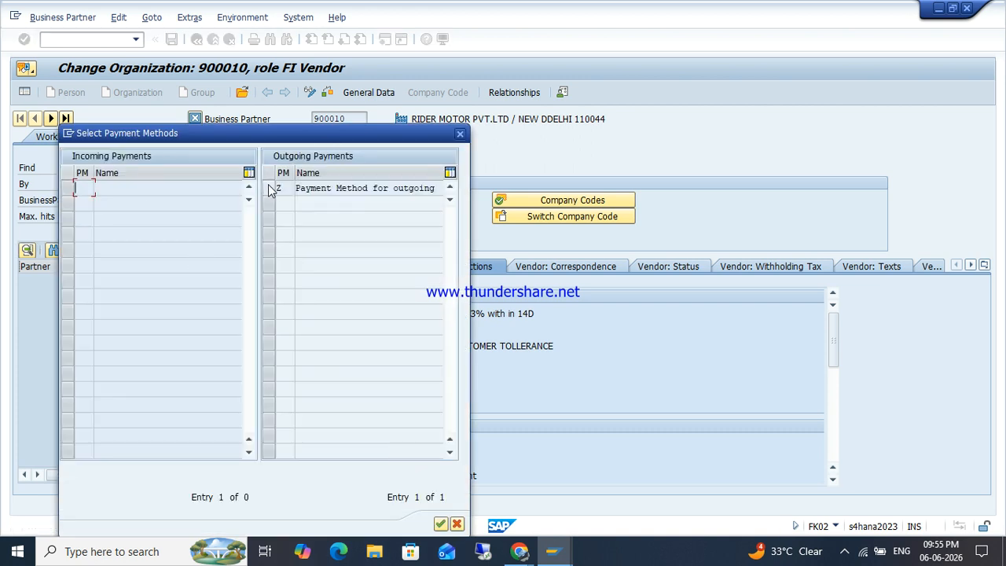
left_click(269, 189)
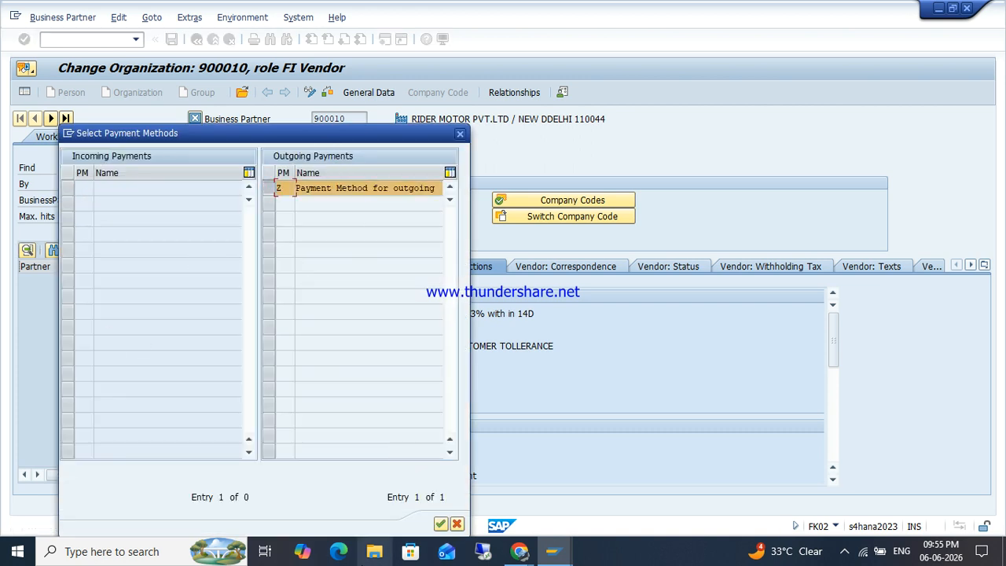
left_click(441, 525)
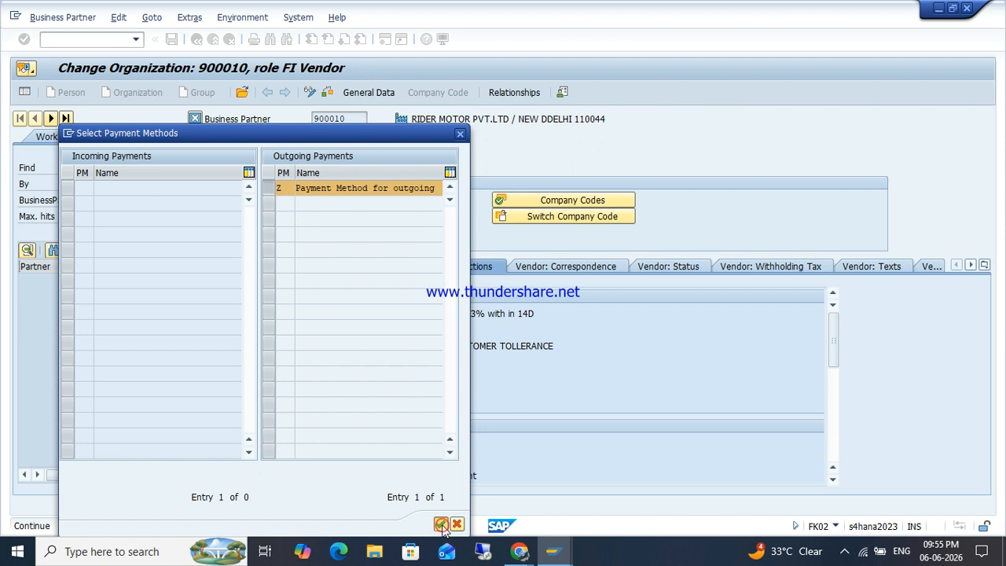
key("Return")
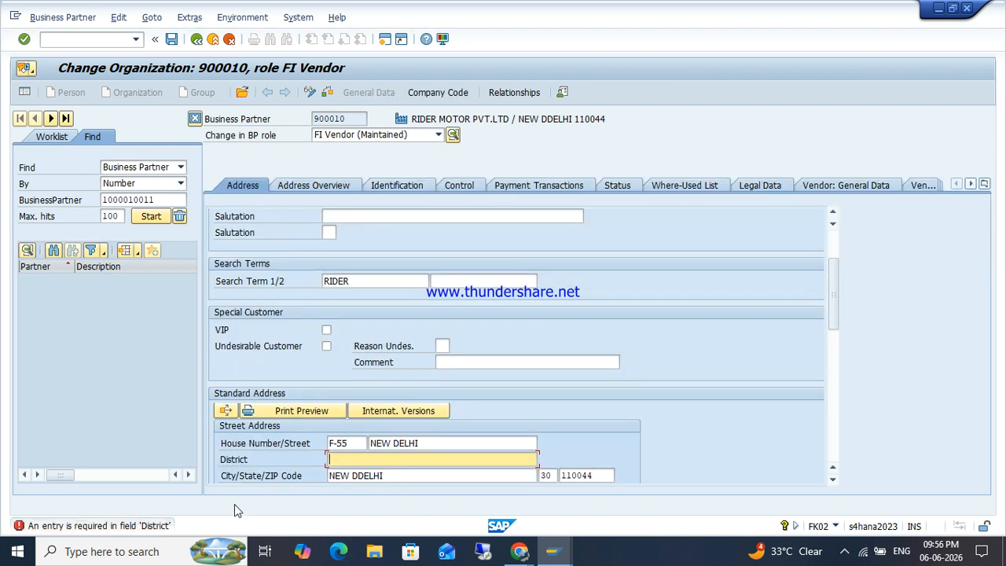
Step: Fill District with NEW DELHI, save, and recheck the ZOHO company-code payment transactions
key("Down")
key("Down")
key("Return")
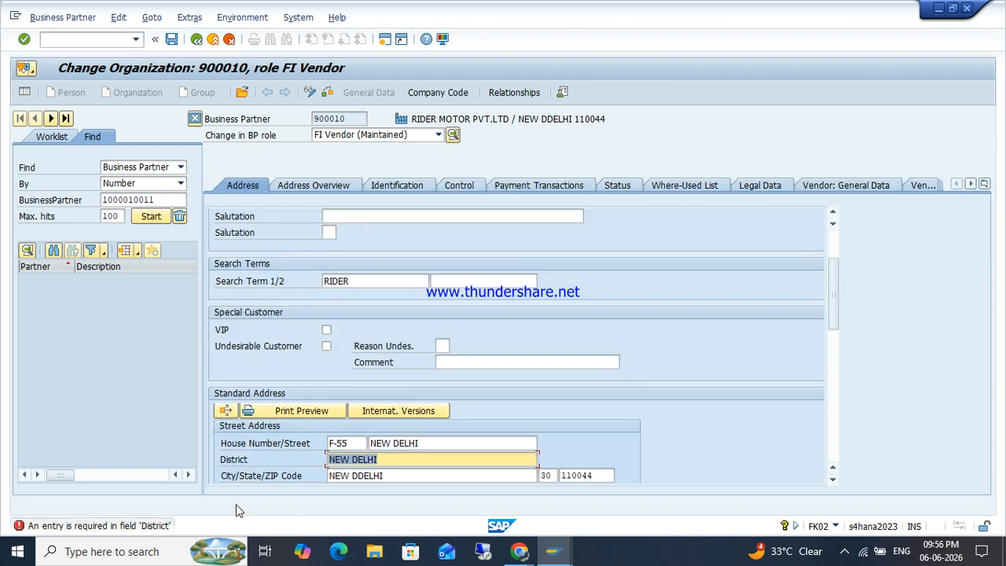
key("Return")
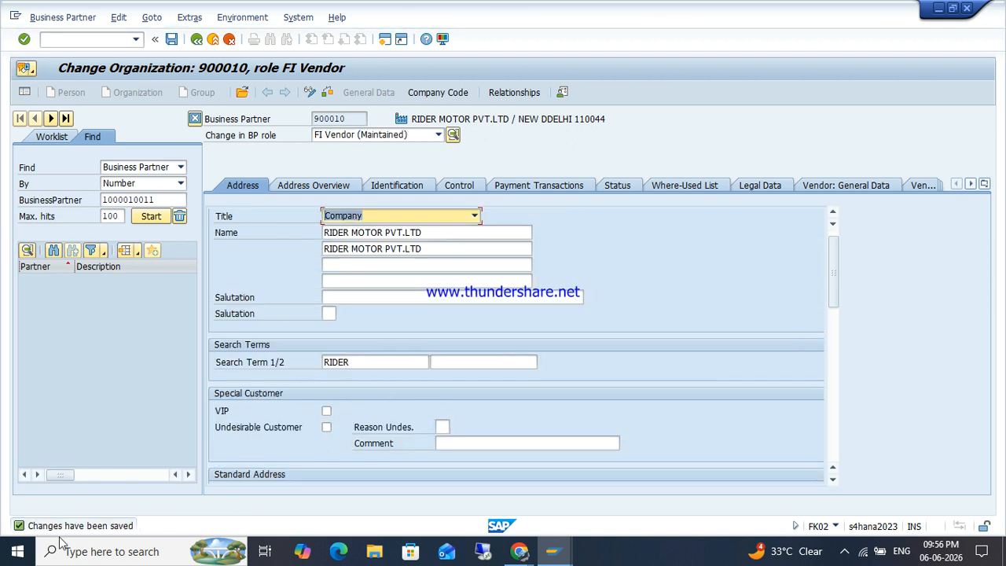
left_click(440, 94)
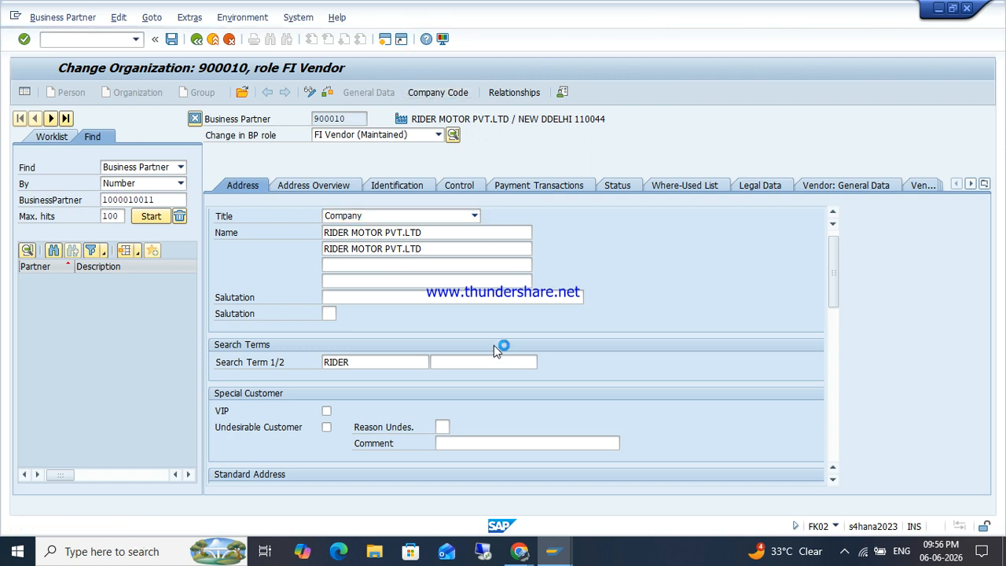
left_click(443, 267)
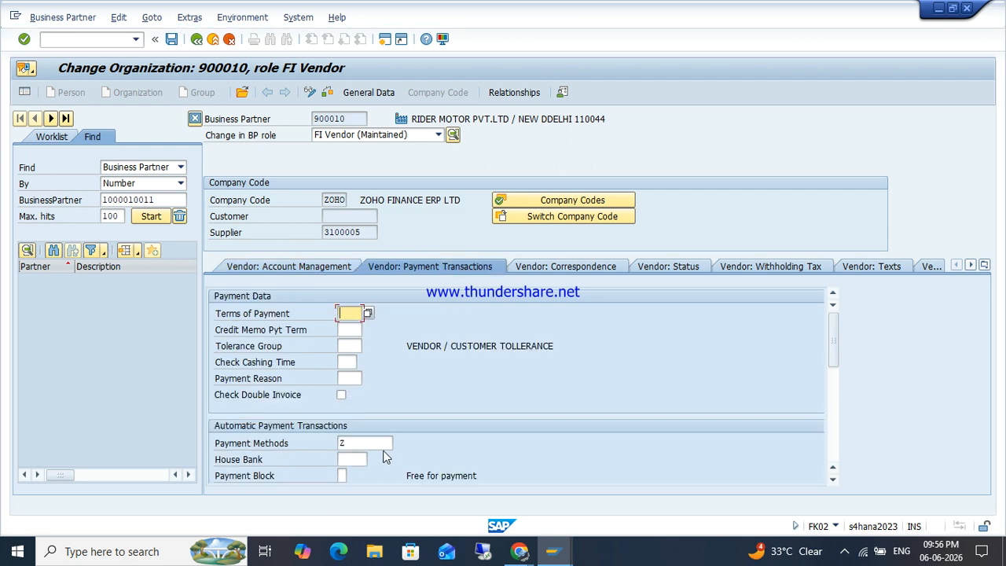
left_click(83, 41)
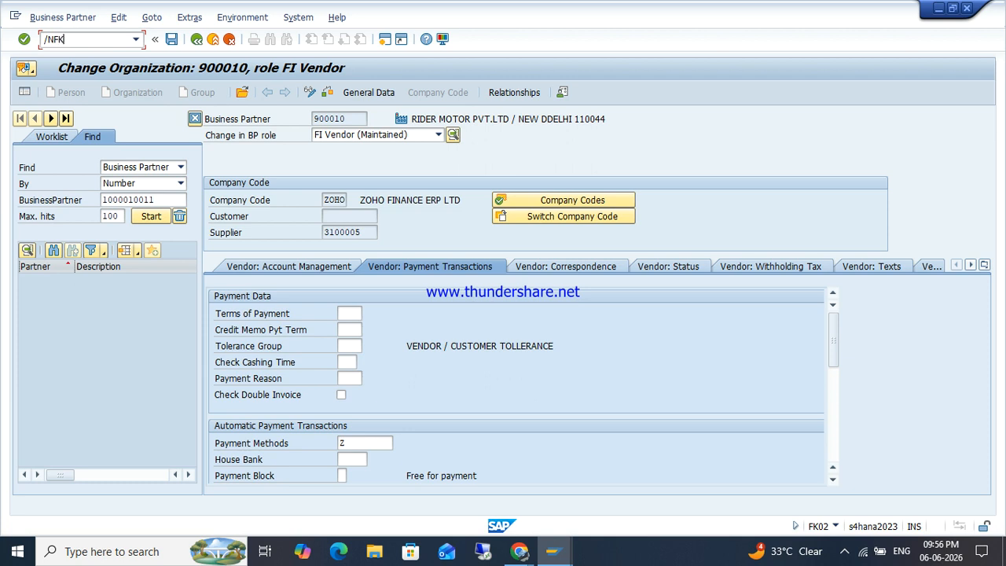
Step: Restart Change Supplier and open supplier 3100006 for changing
key("Return")
key("F3")
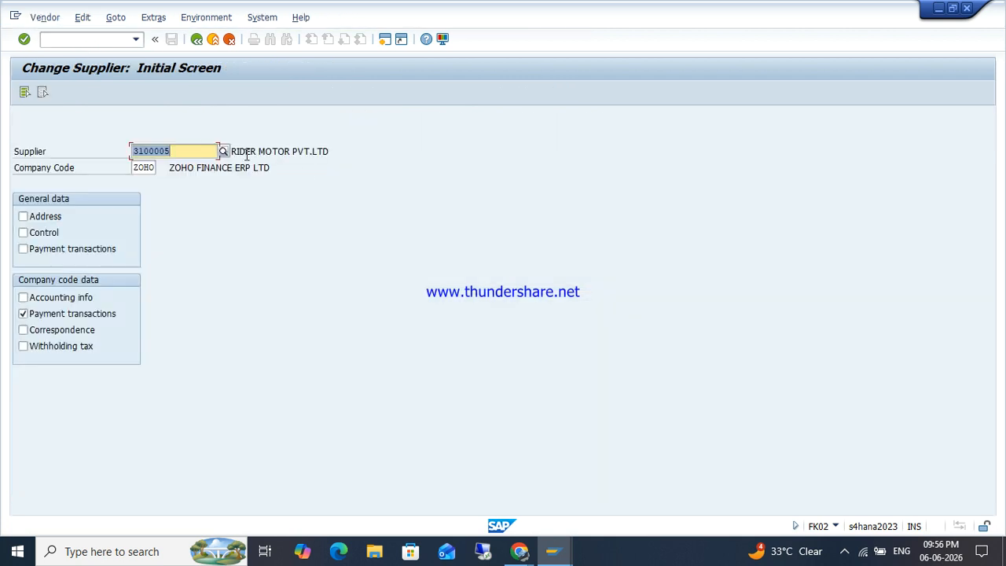
key("BackSpace")
type("6")
key("Return")
key("Return")
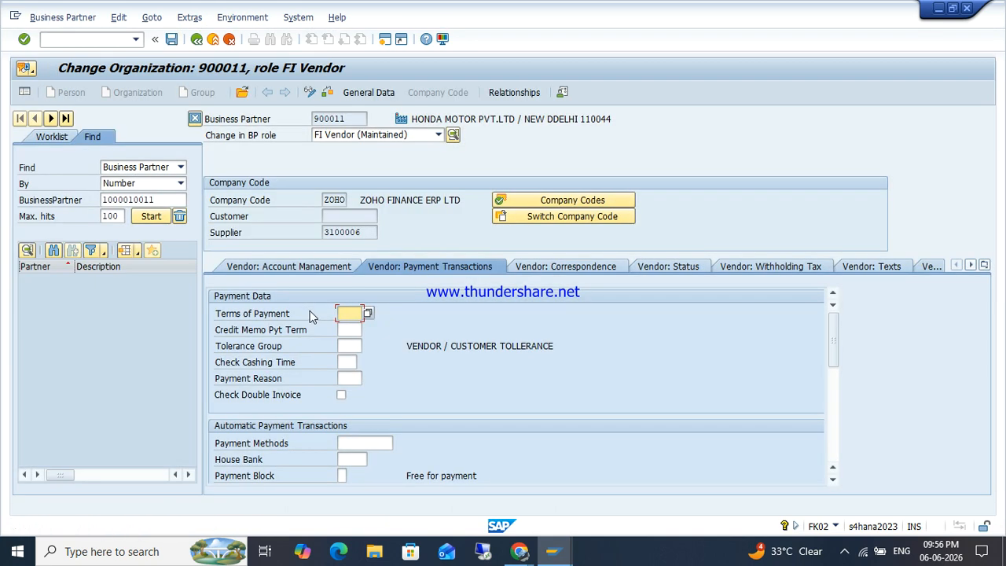
Step: Enter payment method Z and District NEW DELHI, accepting the past date interval warnings
left_click(353, 445)
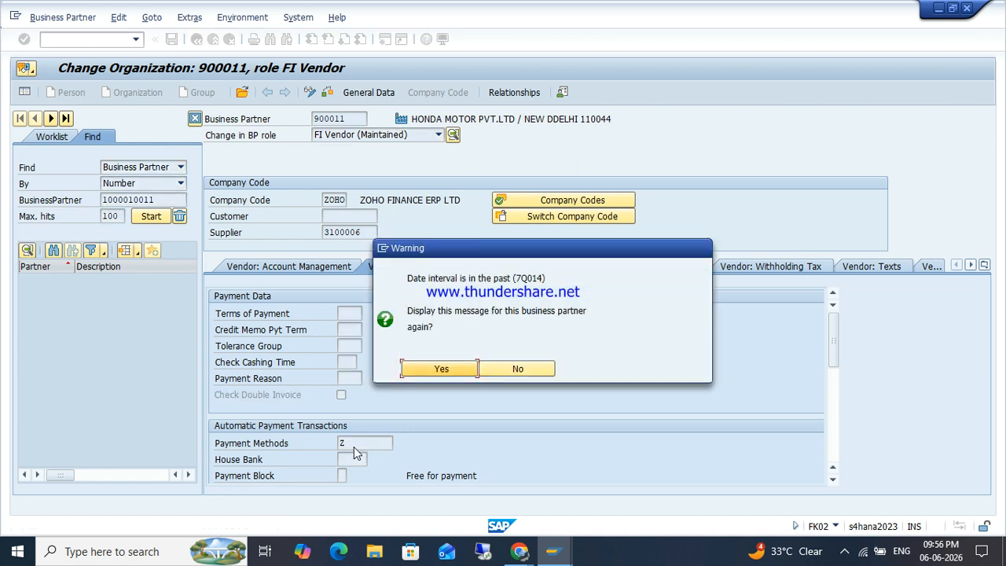
key("Return")
left_click(443, 369)
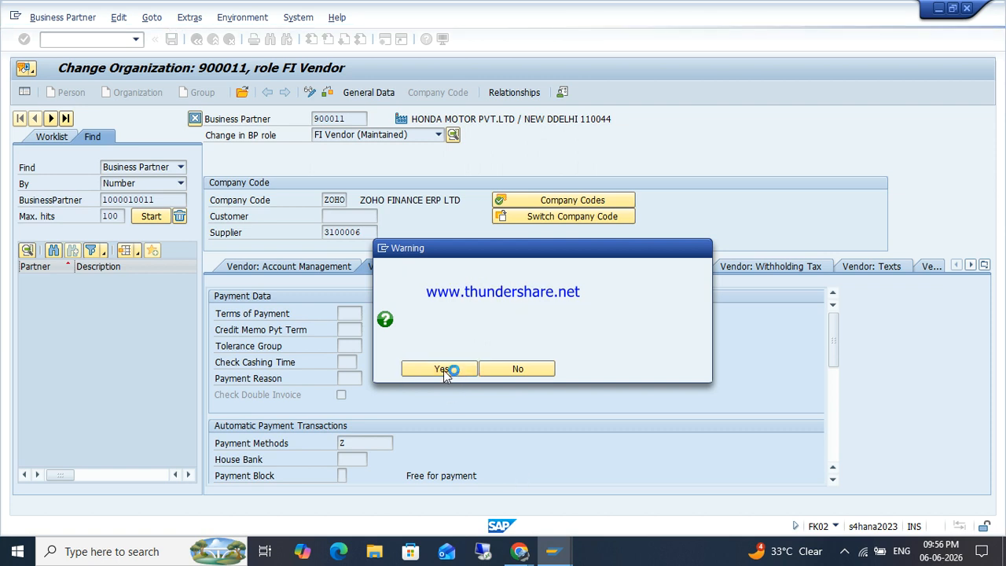
type("NEW DELHI")
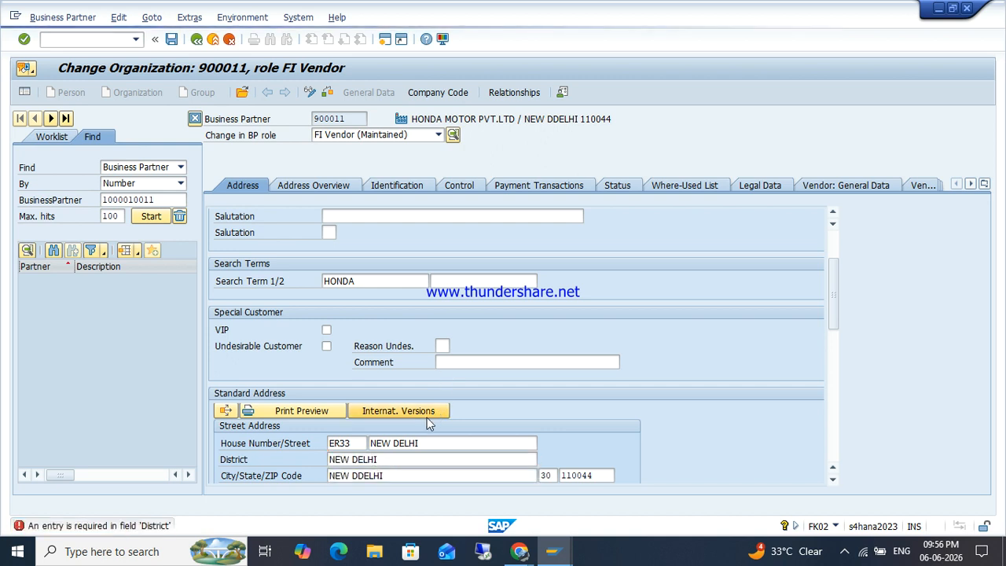
left_click(426, 417)
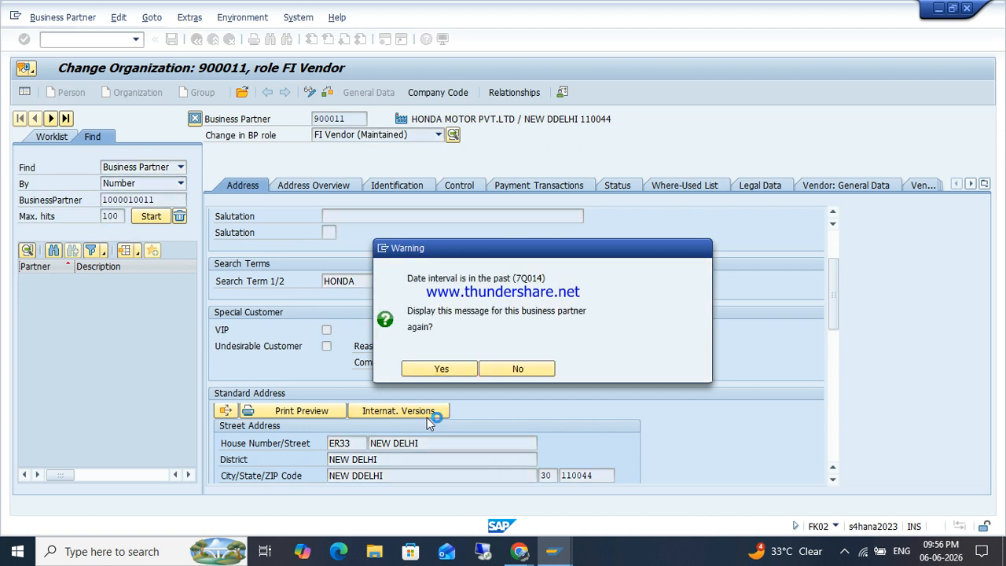
key("Return")
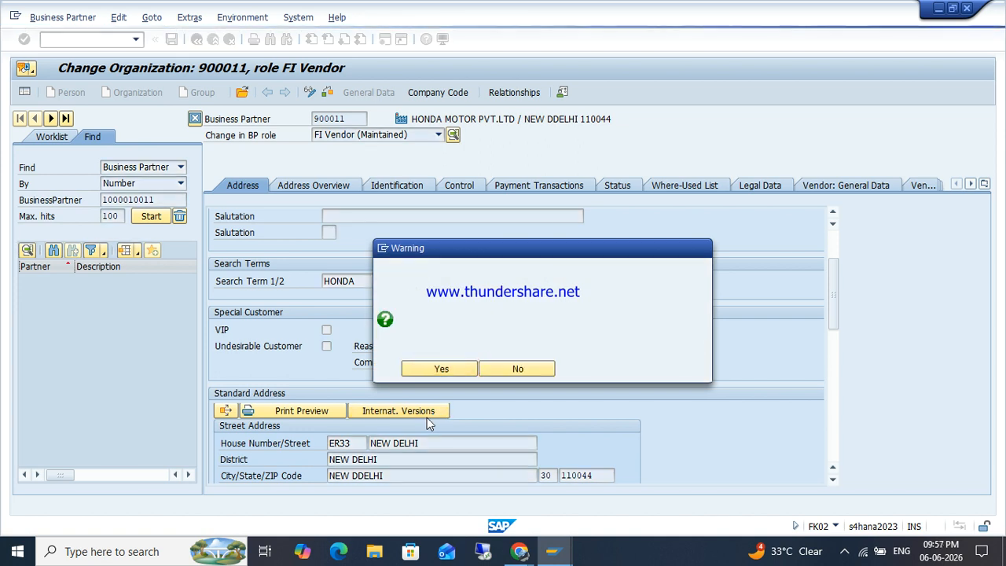
key("Return")
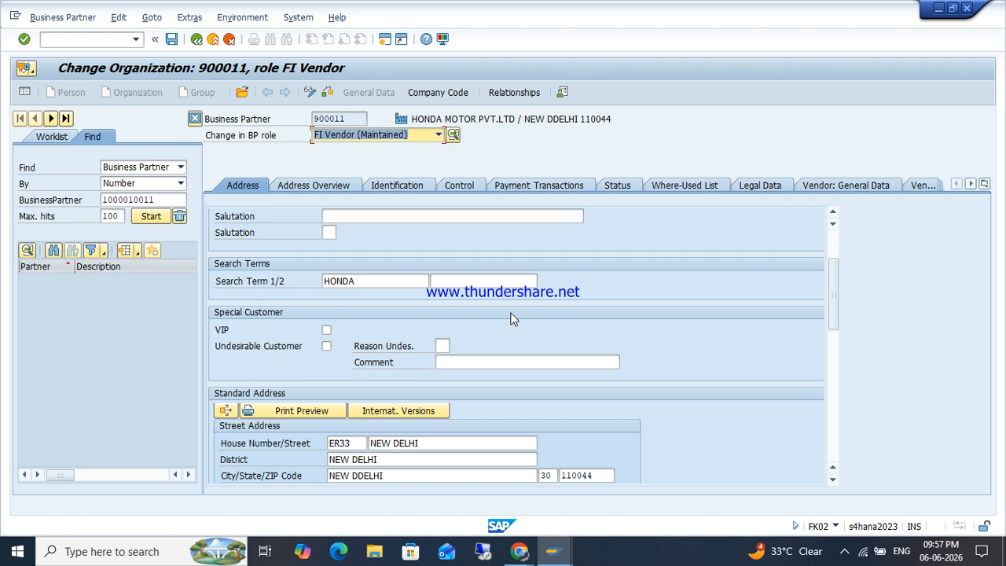
Step: Save HONDA's changes from the payment transactions view, then bring up Enqueue Administration
left_click(453, 94)
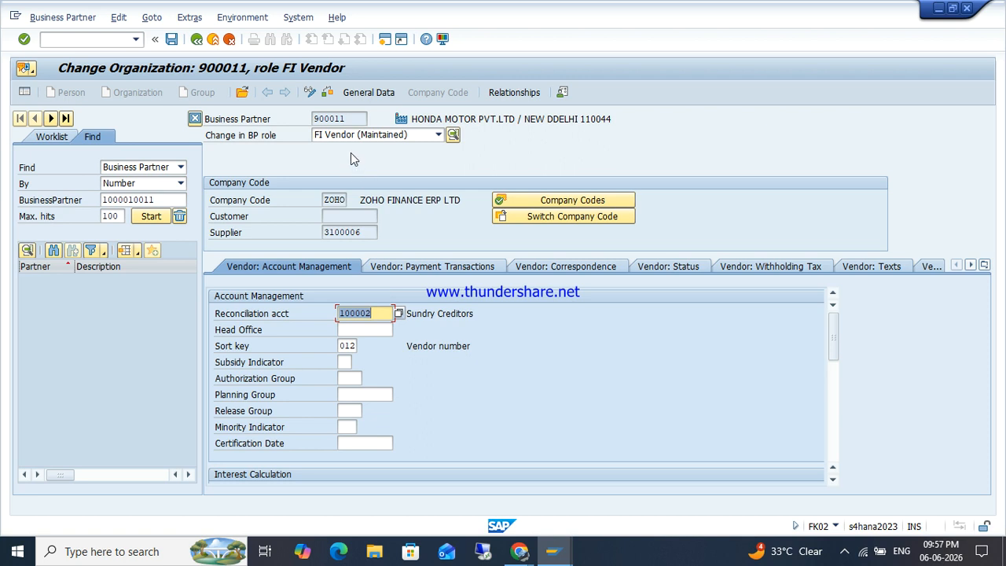
left_click(414, 267)
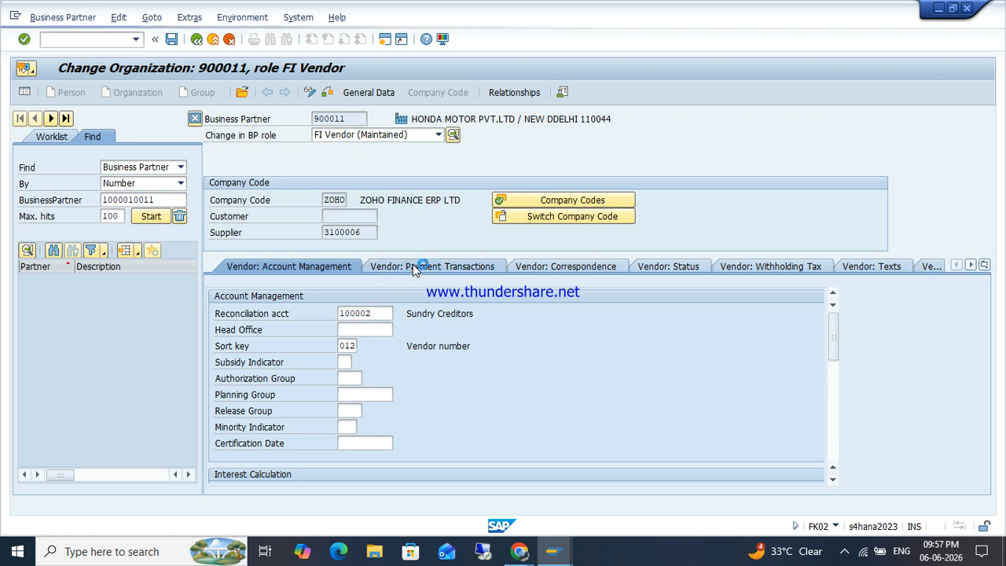
left_click(173, 40)
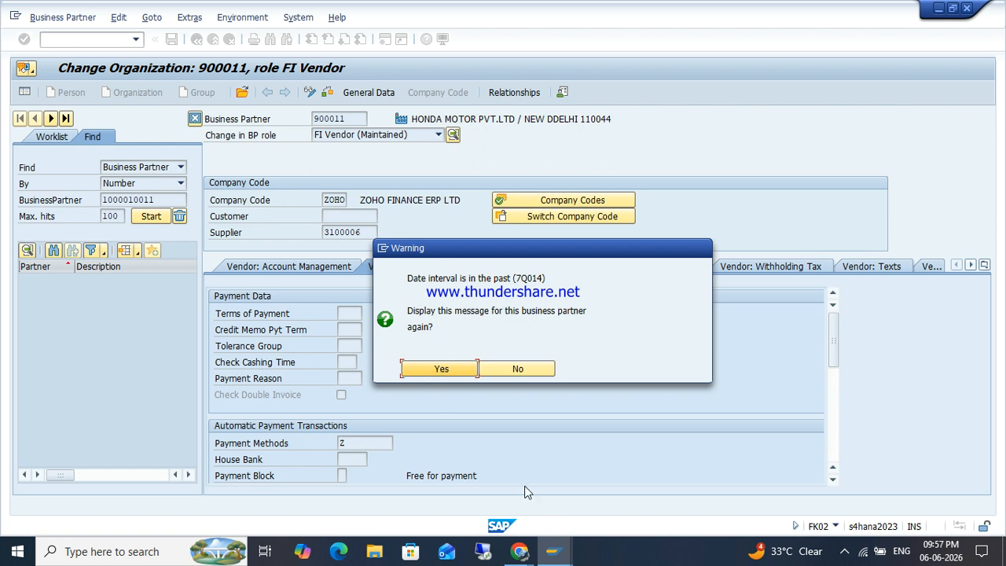
mouse_move(518, 551)
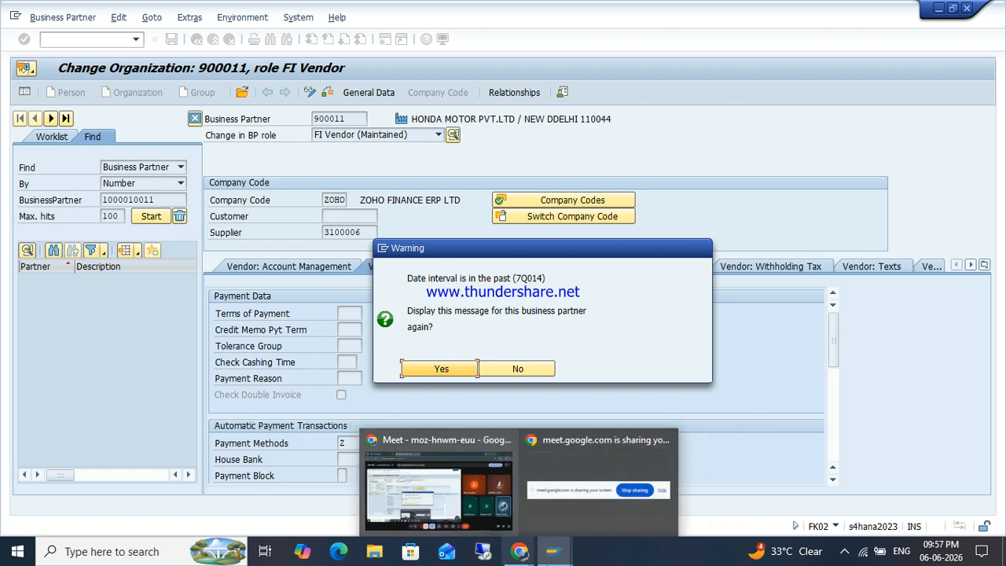
mouse_move(553, 550)
left_click(526, 504)
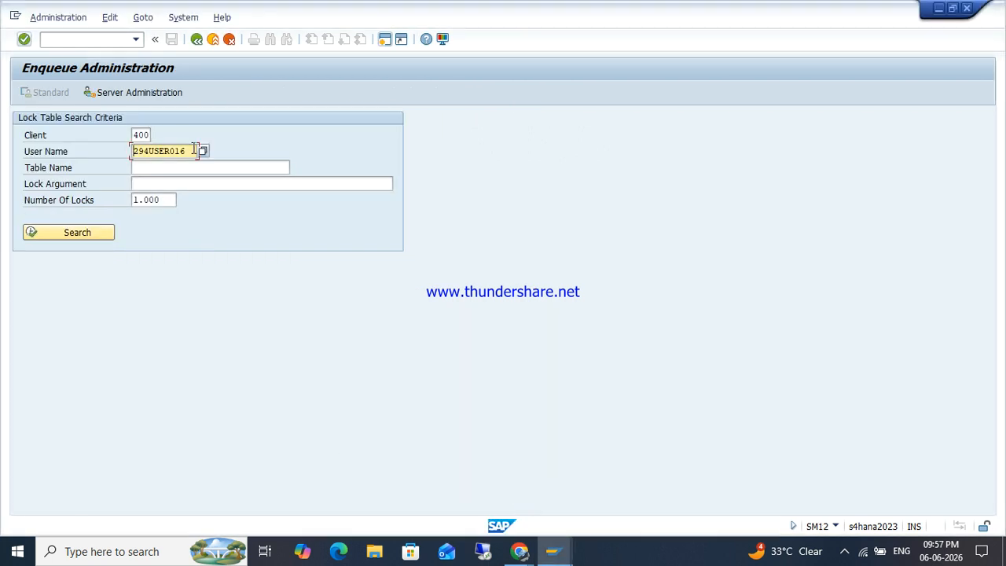
Step: Expand Cross-Application Components > SAP Business Partner > Basic Settings > Number Ranges and Groupings; run Define Groupings
left_click(83, 39)
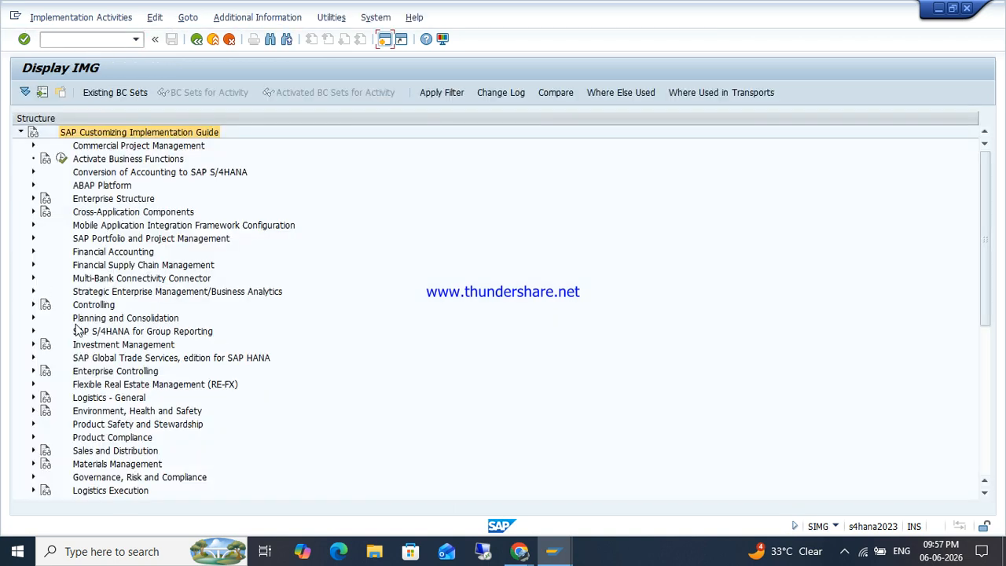
left_click(33, 199)
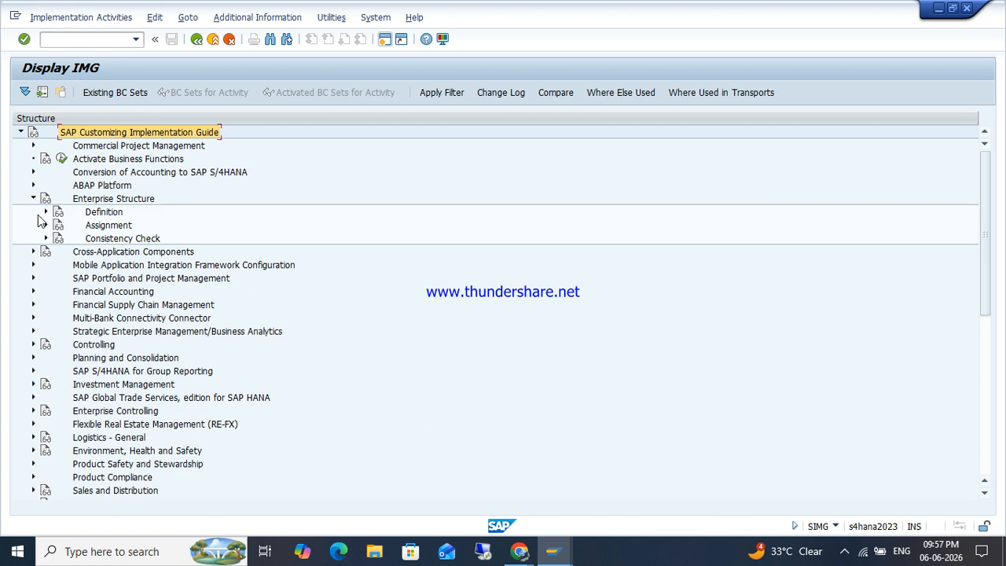
left_click(33, 199)
left_click(33, 213)
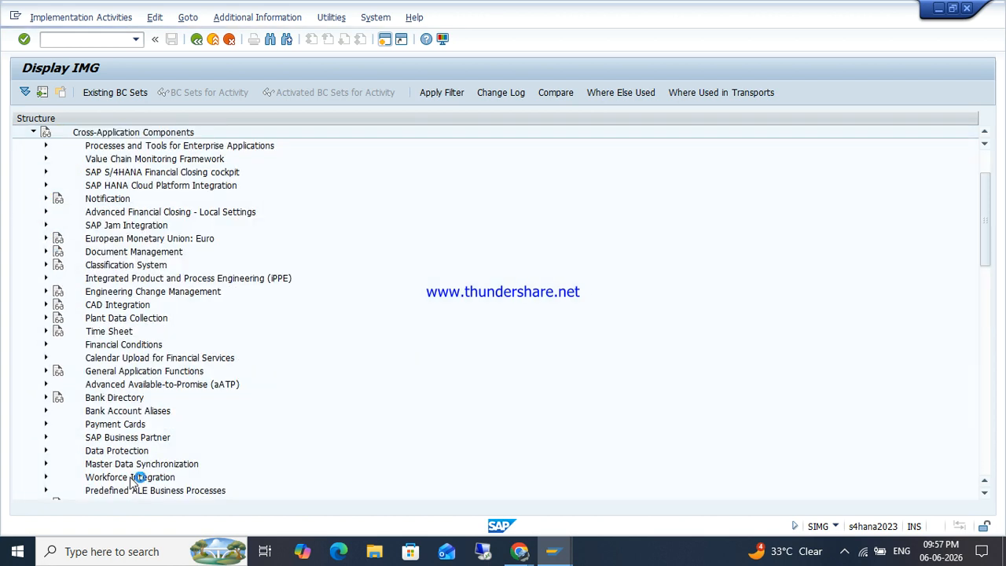
left_click(46, 438)
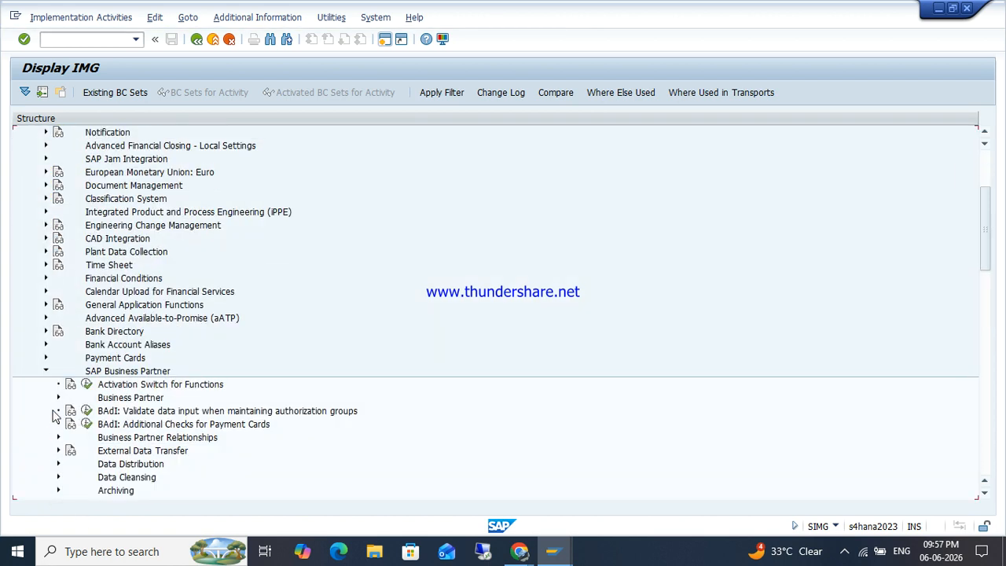
left_click(57, 398)
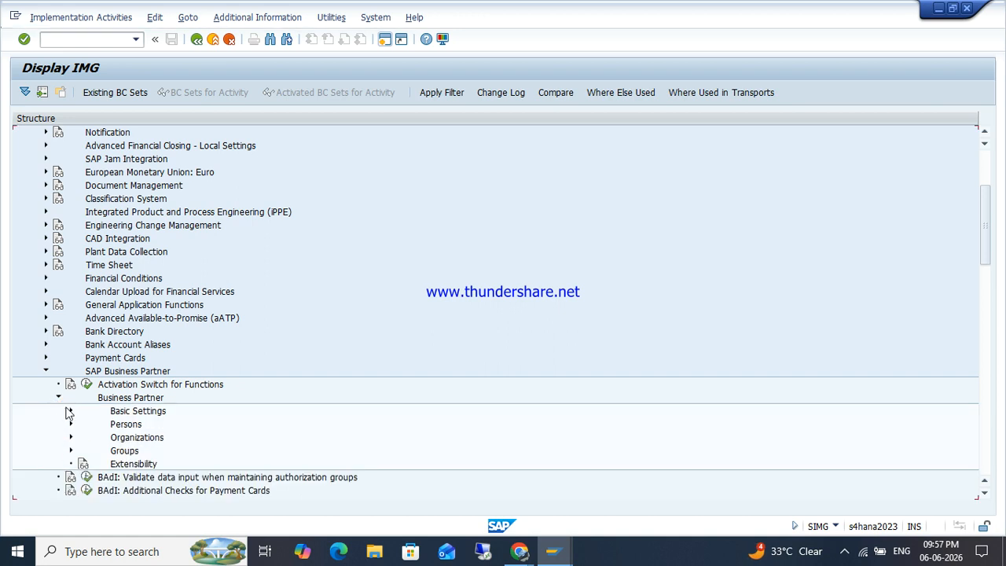
left_click(69, 410)
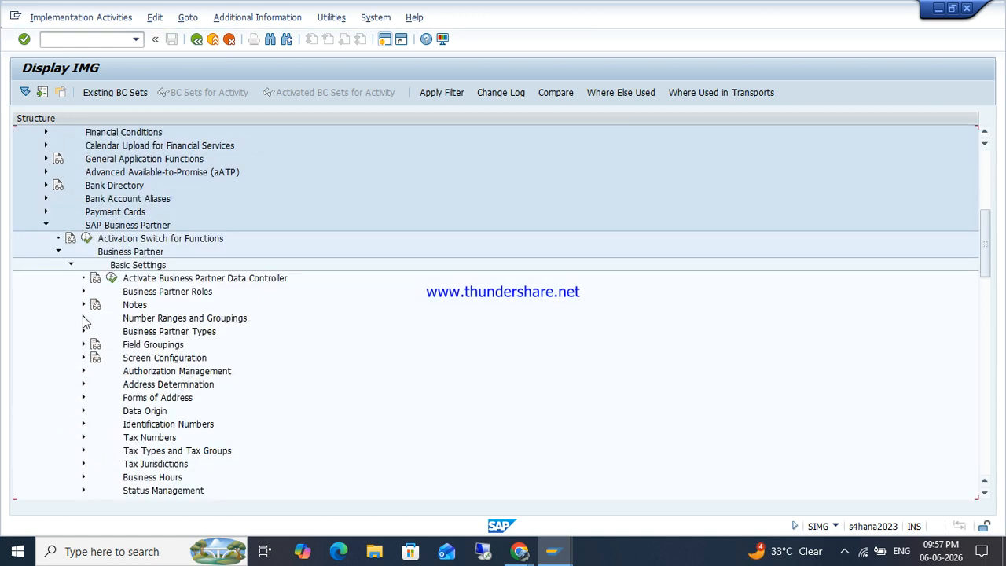
left_click(84, 318)
left_click(124, 345)
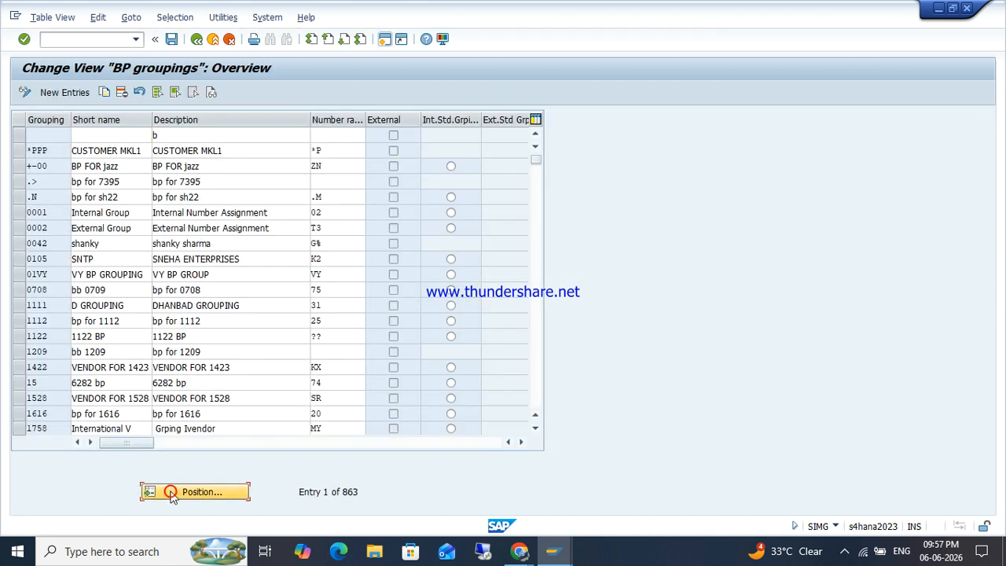
Step: Position on the ZOHO grouping, note its number range VD, and return to the tree
left_click(173, 494)
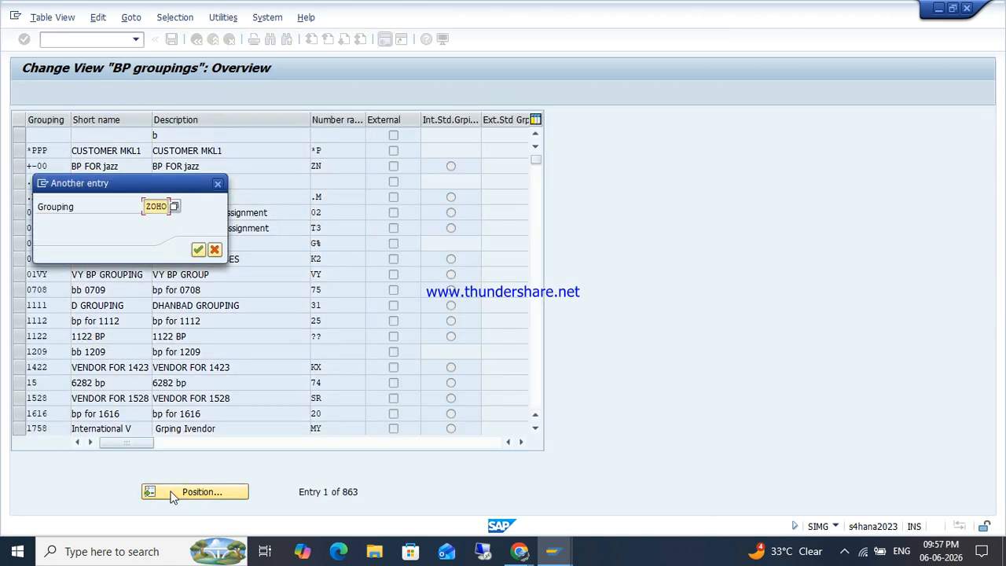
key("Return")
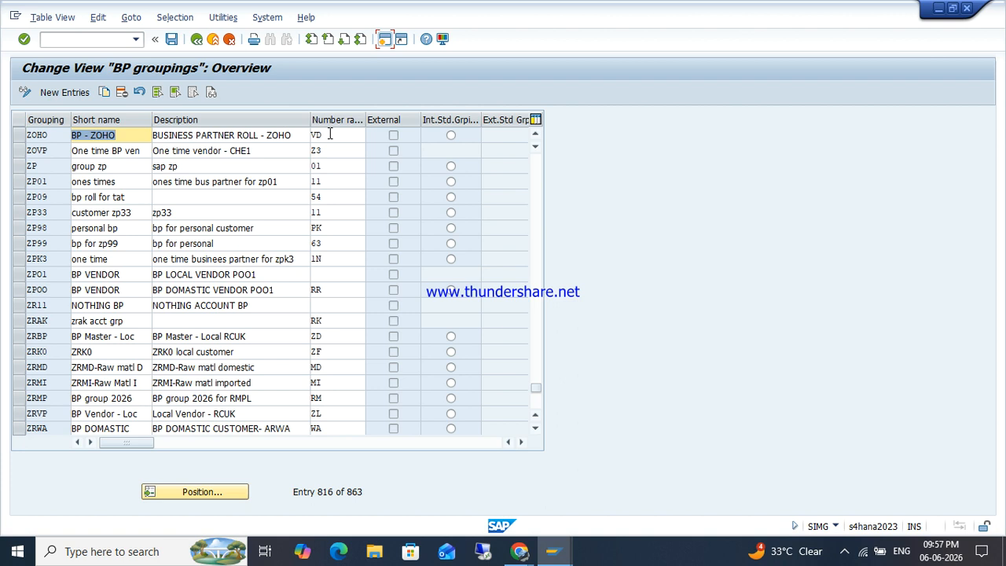
left_click(329, 134)
key("F3")
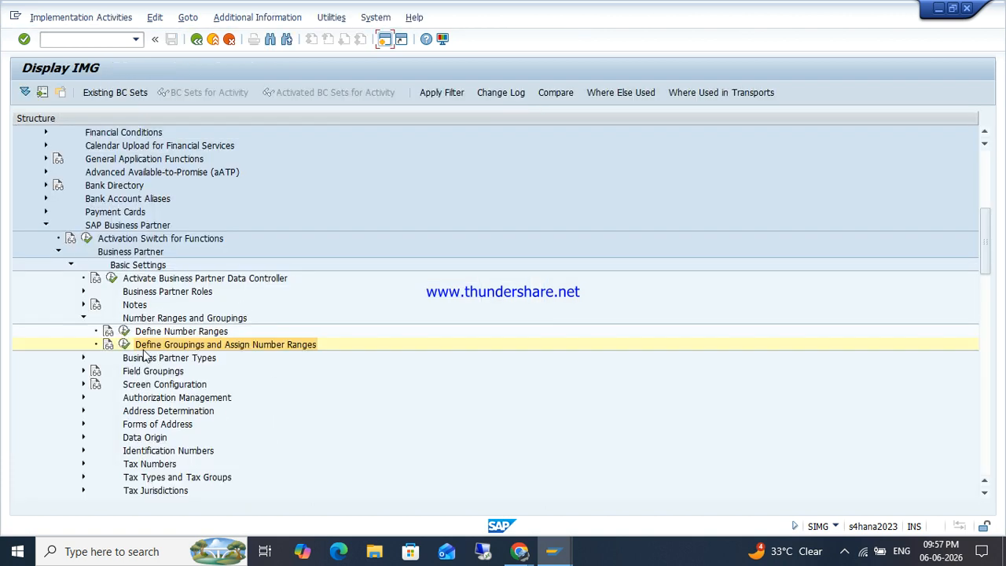
Step: Show the business partner number range intervals and inspect range VD's limits, then return to Honda
left_click(123, 331)
left_click(160, 156)
scroll(116, 305, "down", 2)
scroll(116, 298, "down", 10)
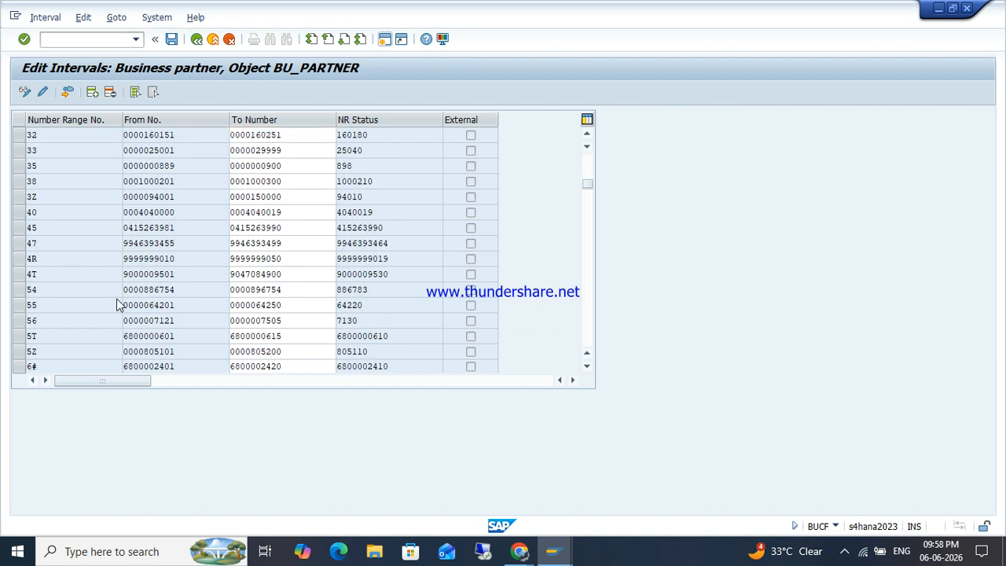
scroll(117, 299, "down", 5)
scroll(117, 299, "down", 10)
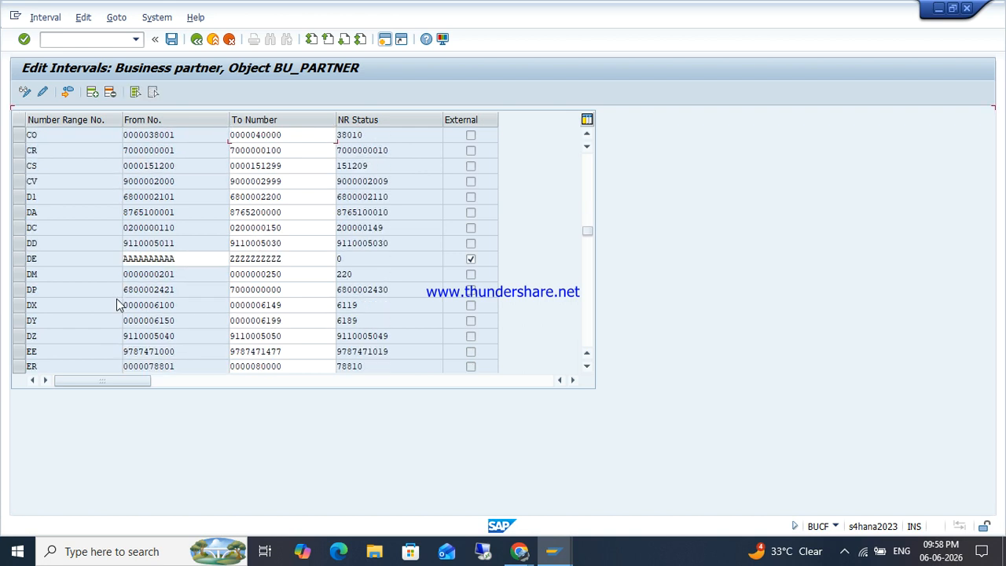
scroll(116, 305, "down", 10)
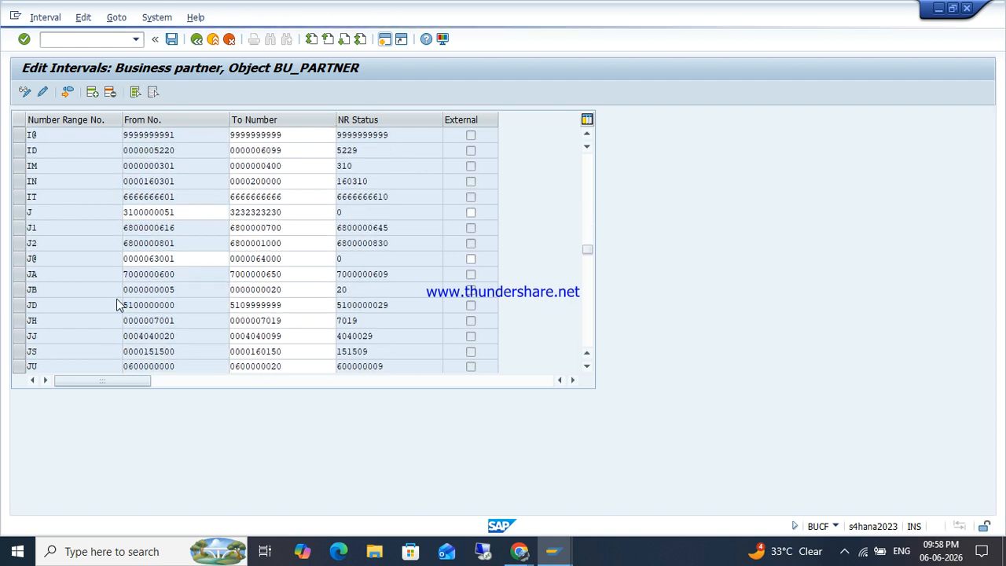
scroll(116, 305, "down", 10)
scroll(116, 305, "down", 10)
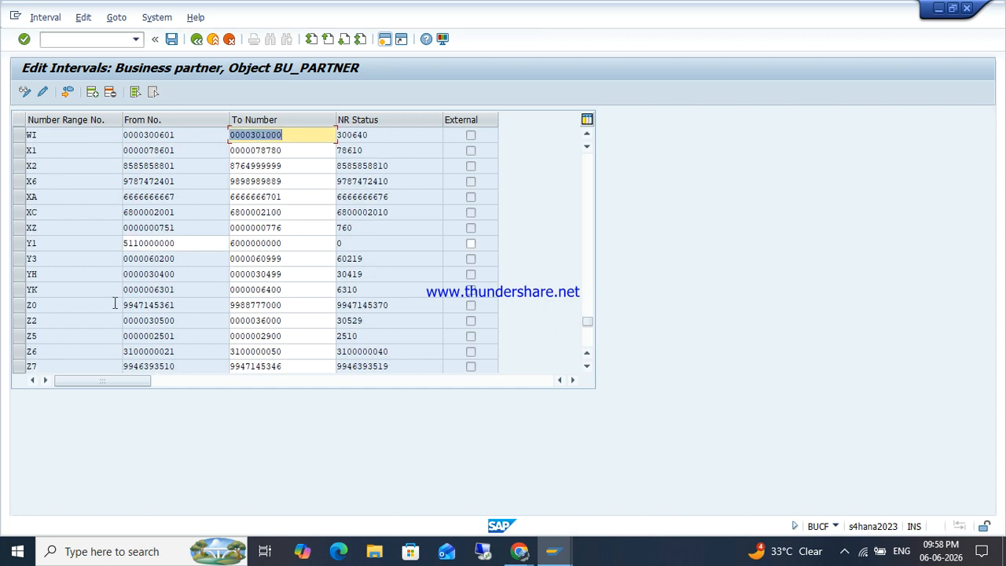
scroll(37, 181, "up", 3)
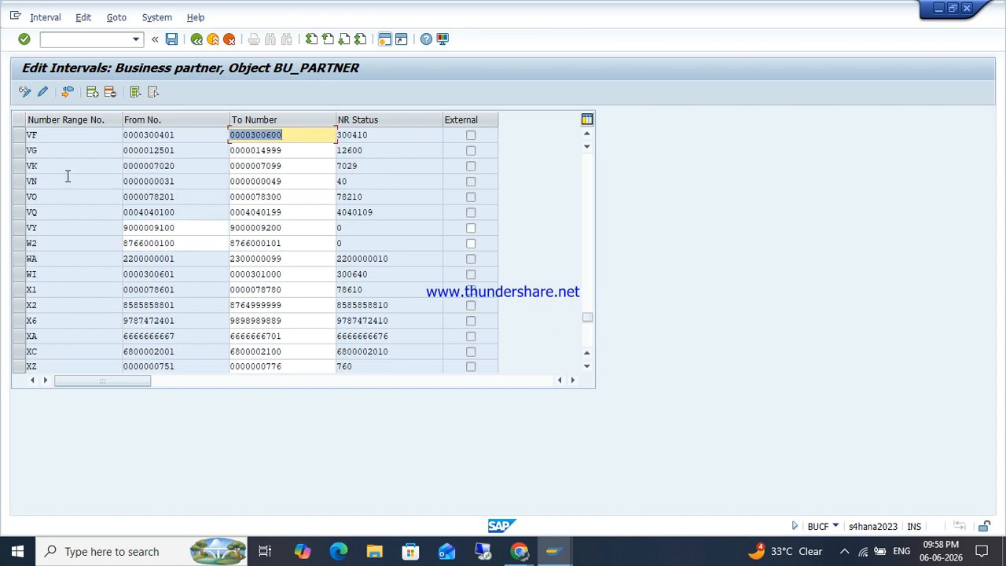
scroll(55, 163, "up", 1)
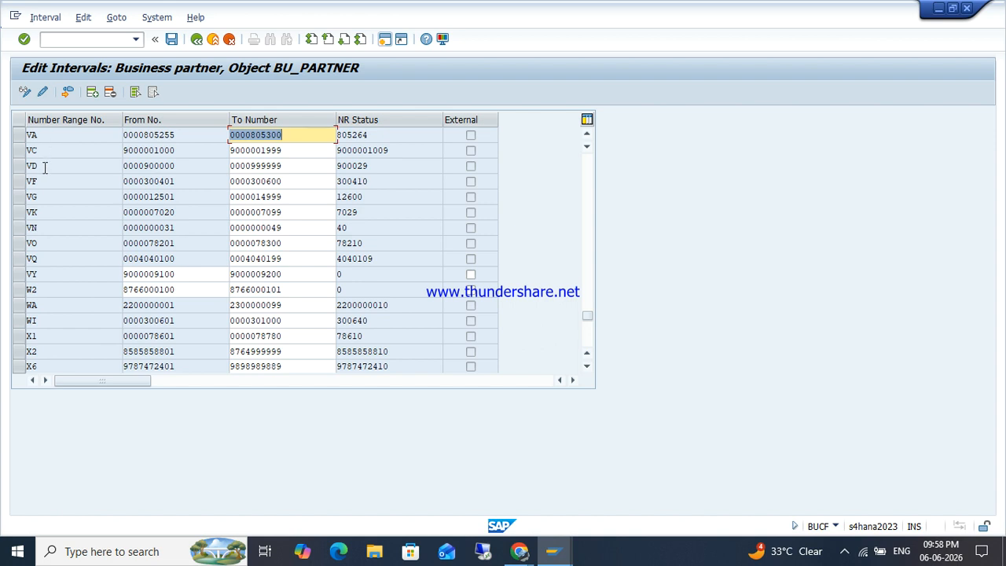
left_click(308, 170)
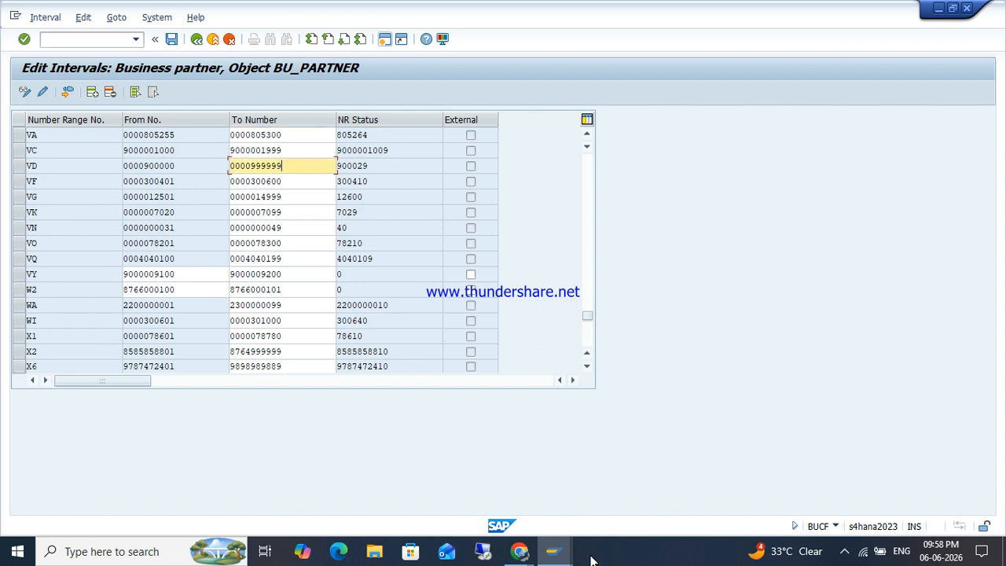
mouse_move(552, 552)
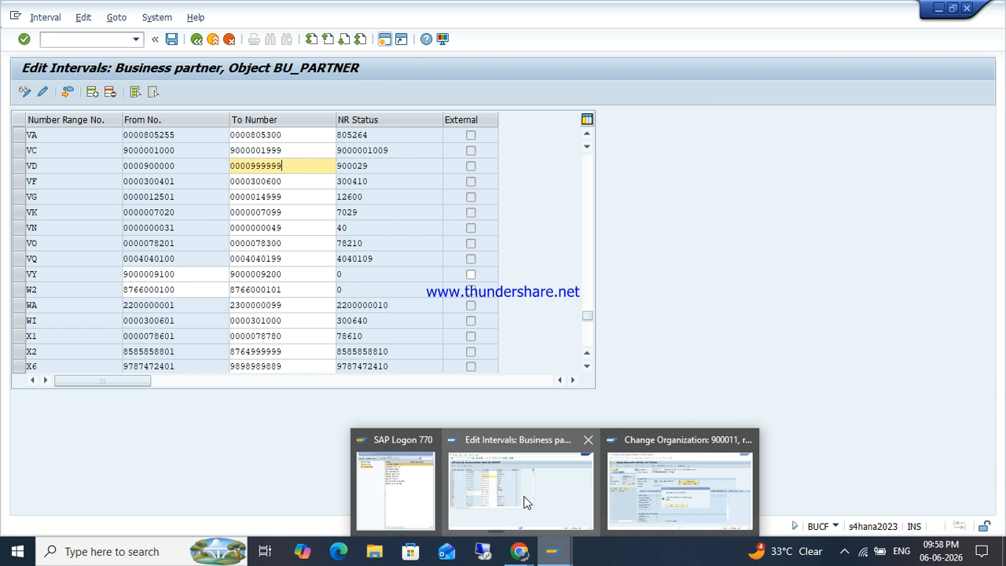
left_click(679, 489)
Step: Accept Honda's date interval warnings, keep the FI Vendor role, and view its general address data
left_click(437, 368)
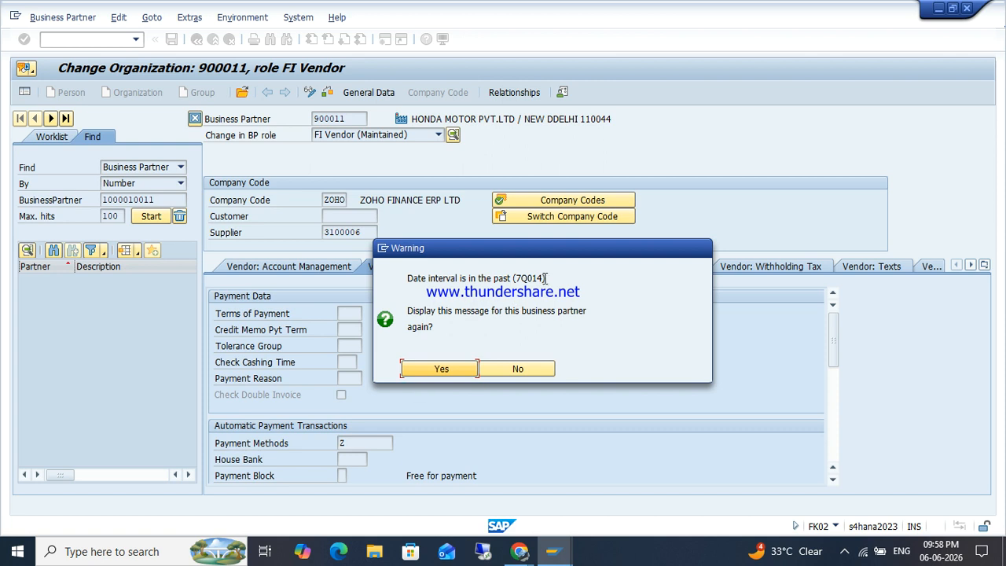
left_click(431, 369)
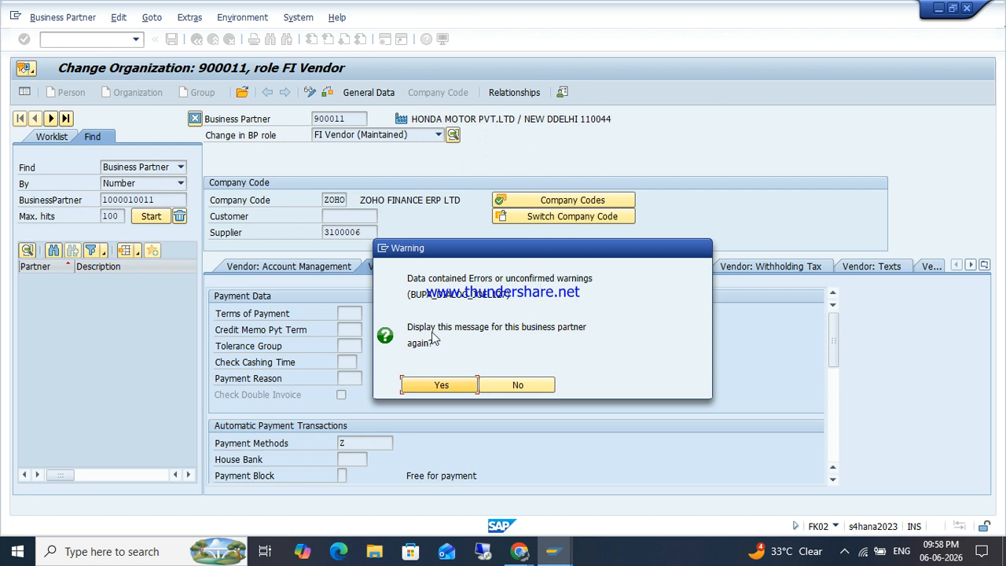
left_click(458, 381)
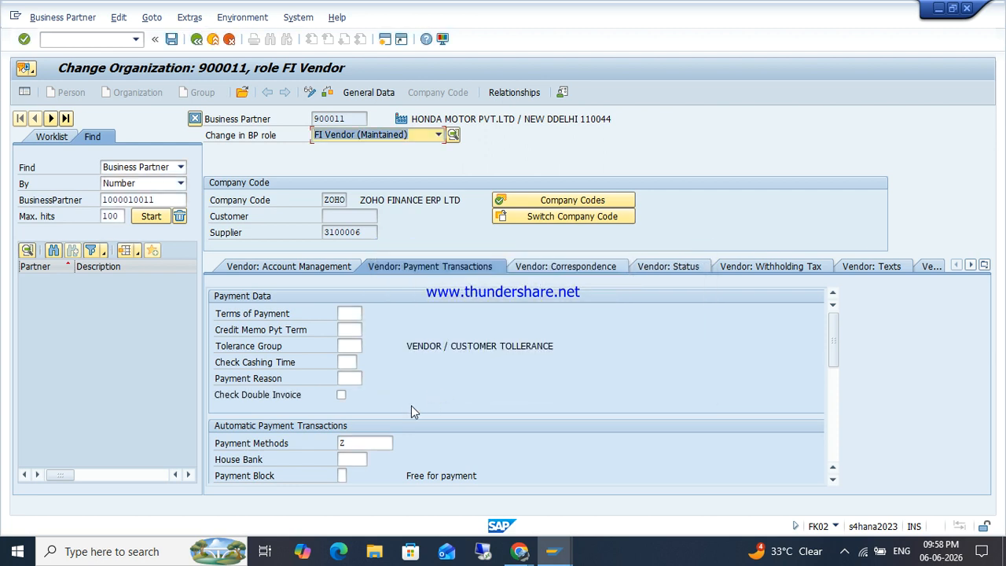
left_click(366, 139)
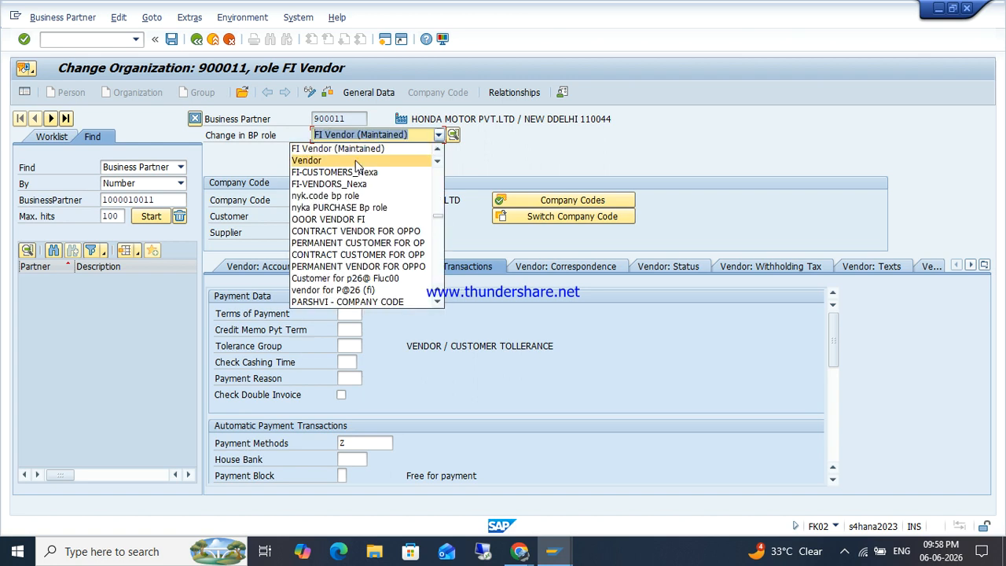
left_click(380, 137)
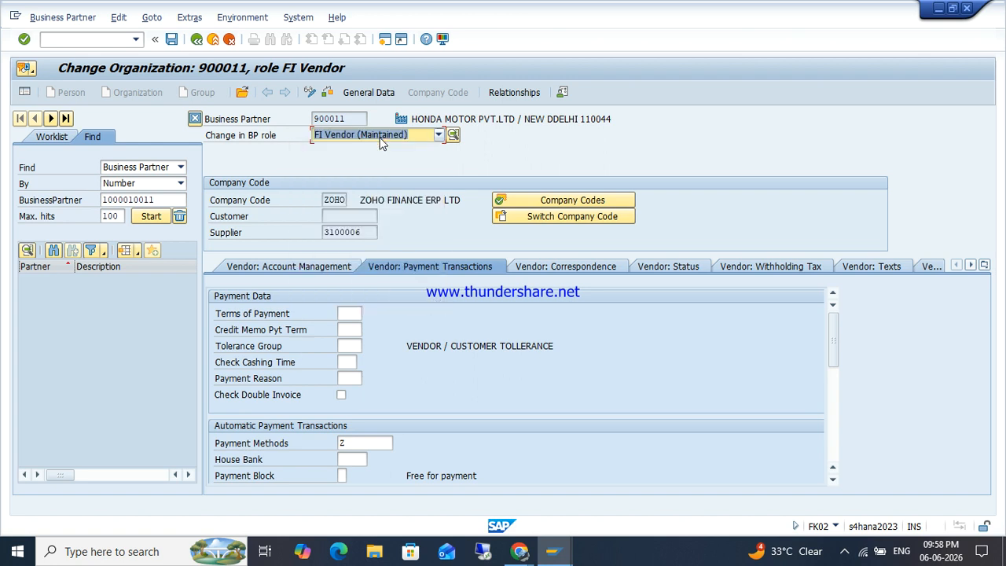
left_click(80, 39)
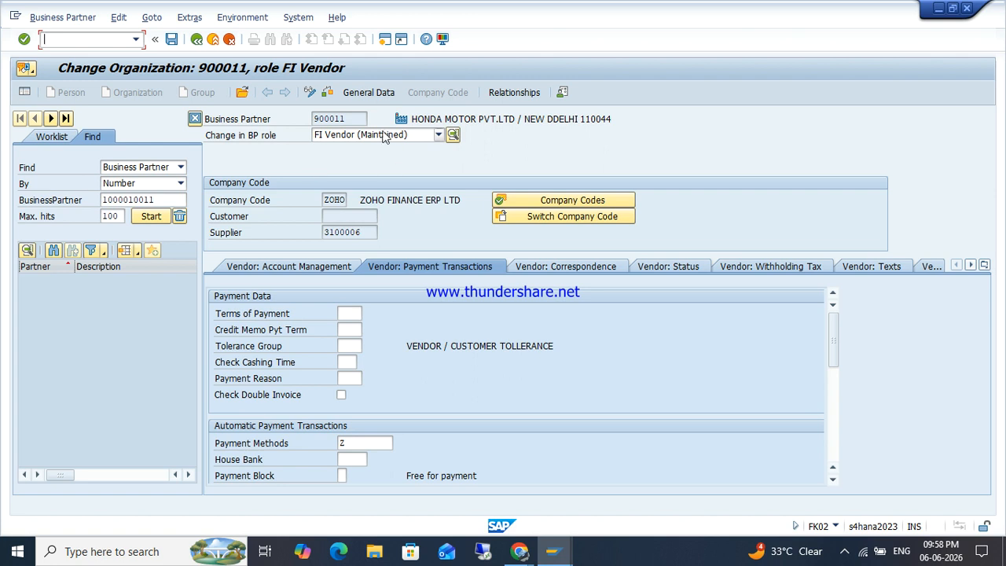
left_click(367, 94)
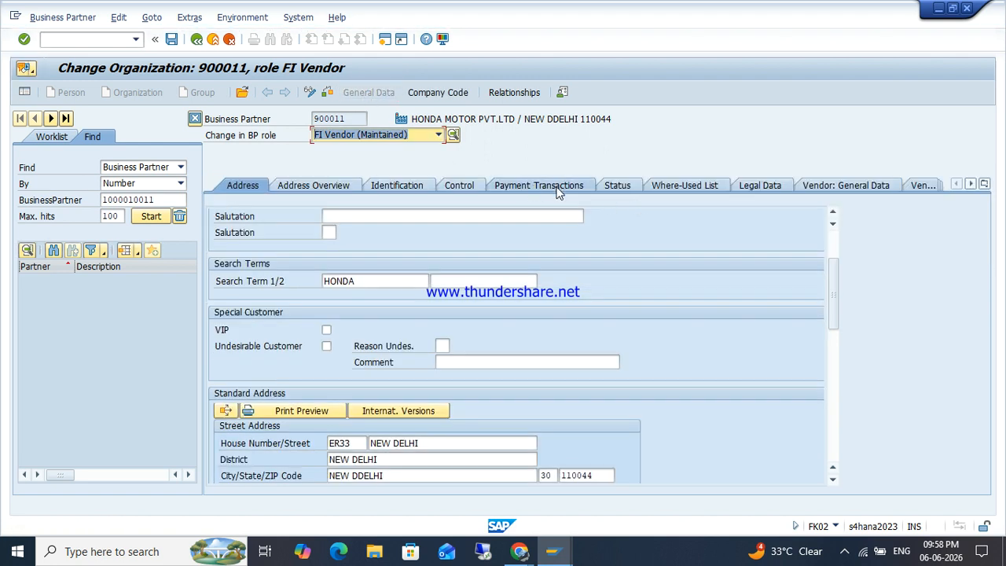
left_click(451, 92)
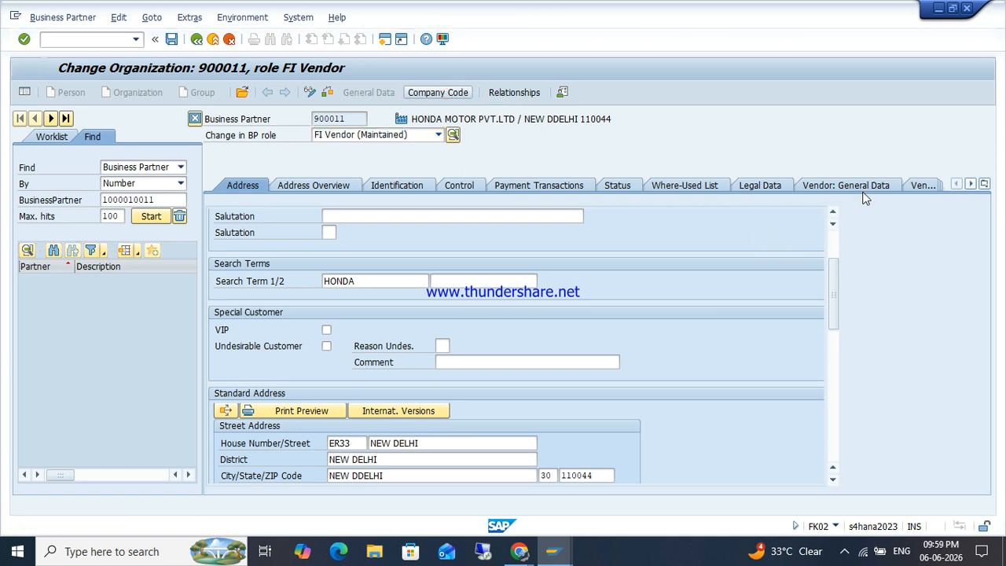
Step: Untick Subject for withholding tax types Z3/Z4 and save, accepting all warnings
left_click(751, 266)
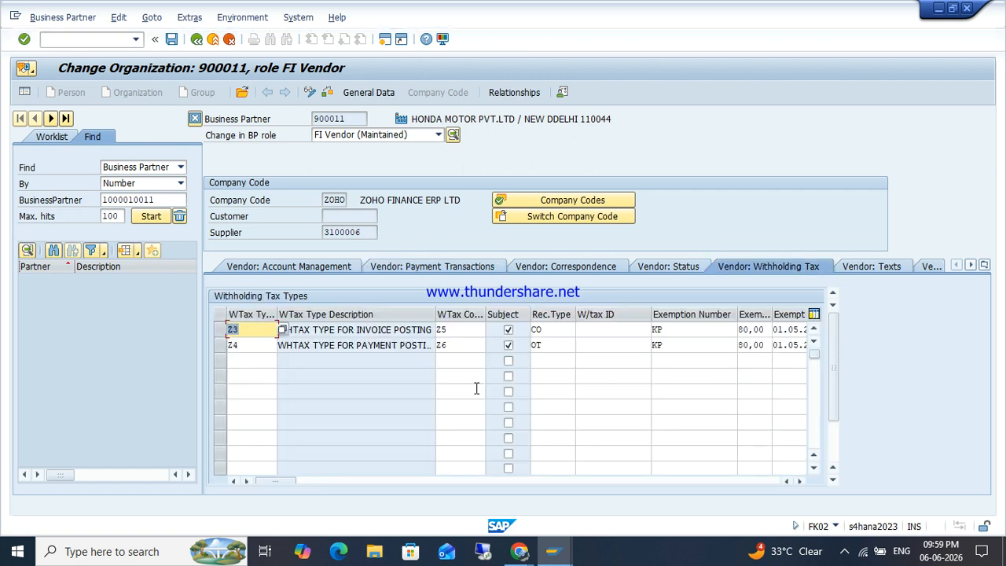
left_click(508, 330)
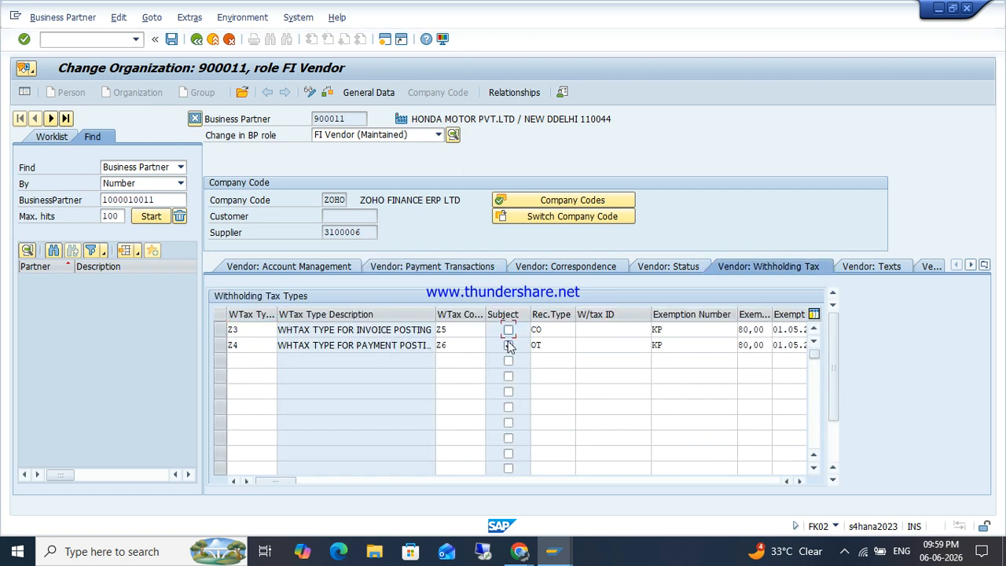
left_click(171, 39)
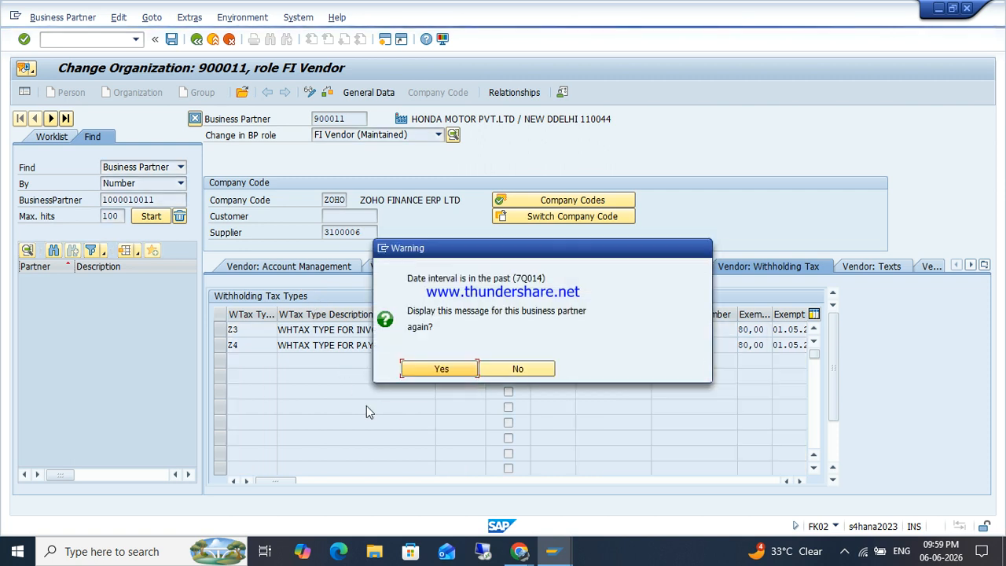
left_click(440, 369)
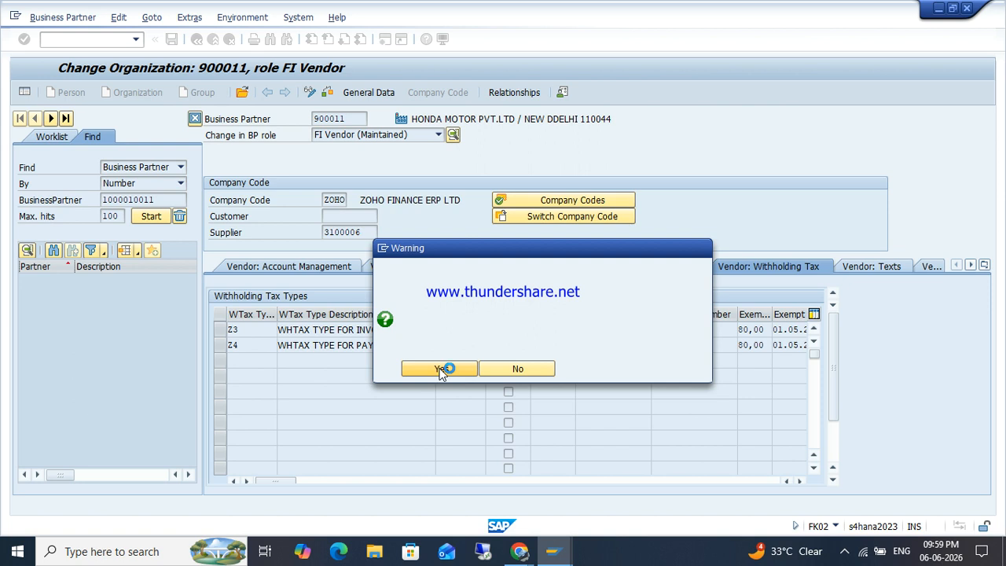
left_click(440, 369)
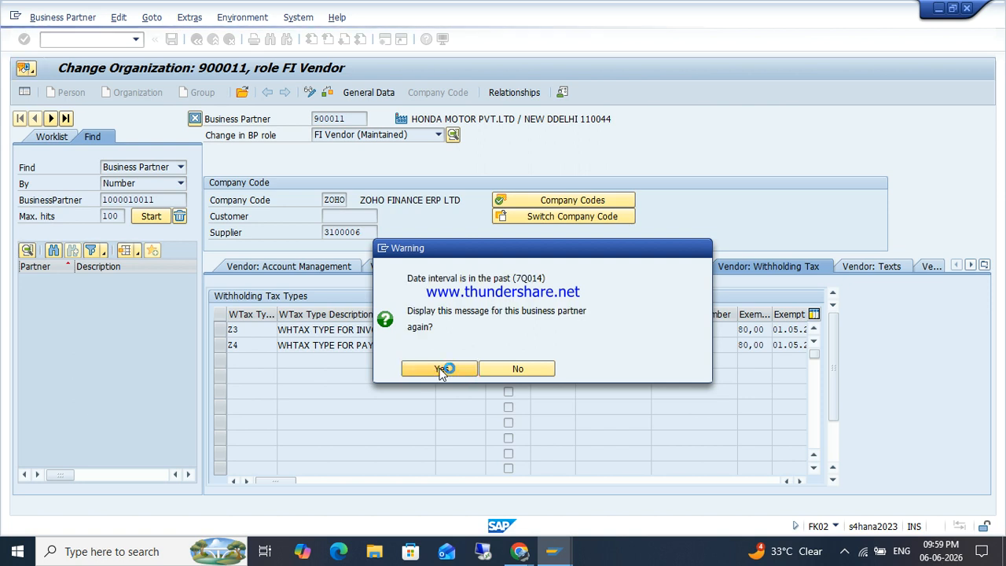
left_click(441, 369)
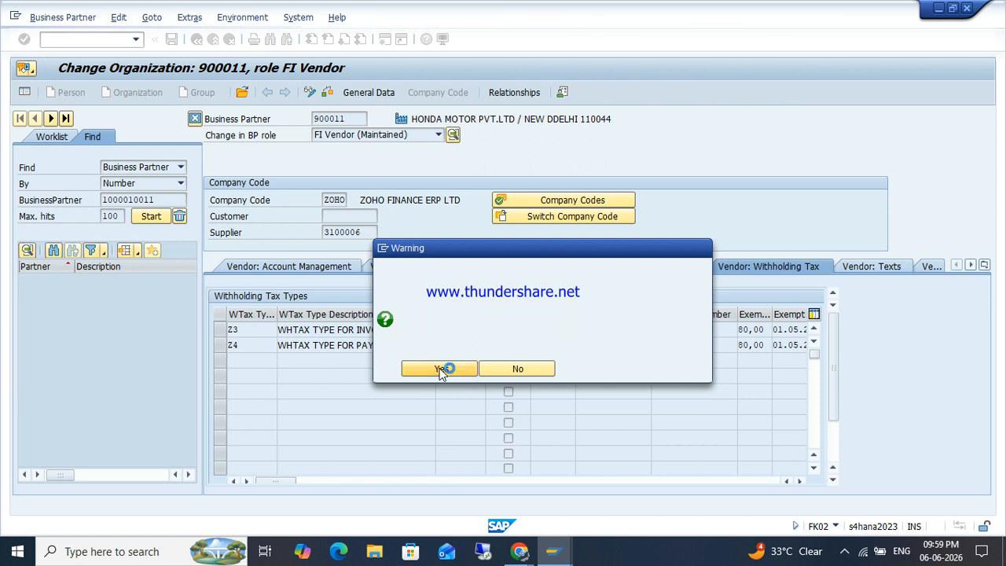
left_click(436, 385)
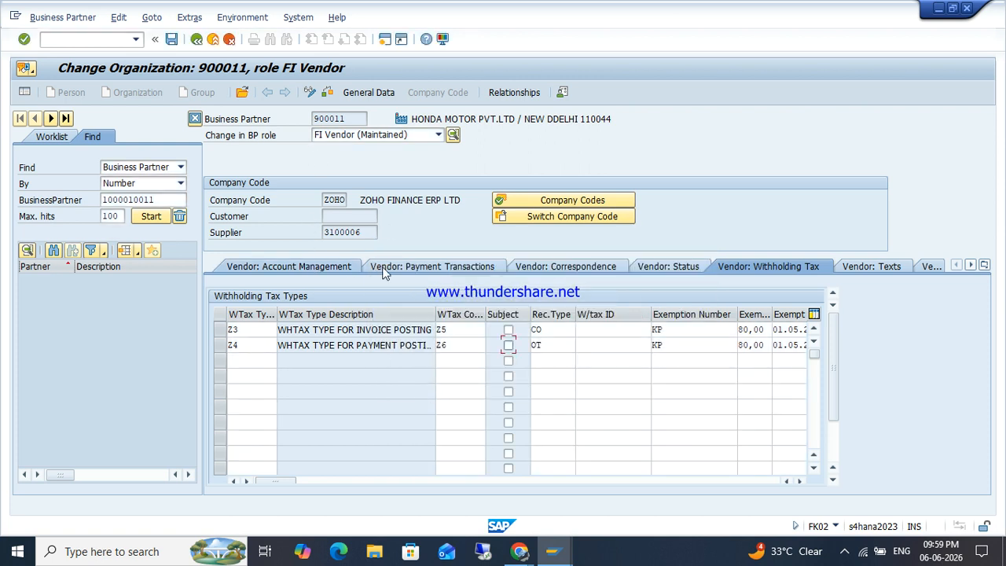
Step: Review the payment transactions data, then return to the BU_PARTNER number range intervals
left_click(423, 269)
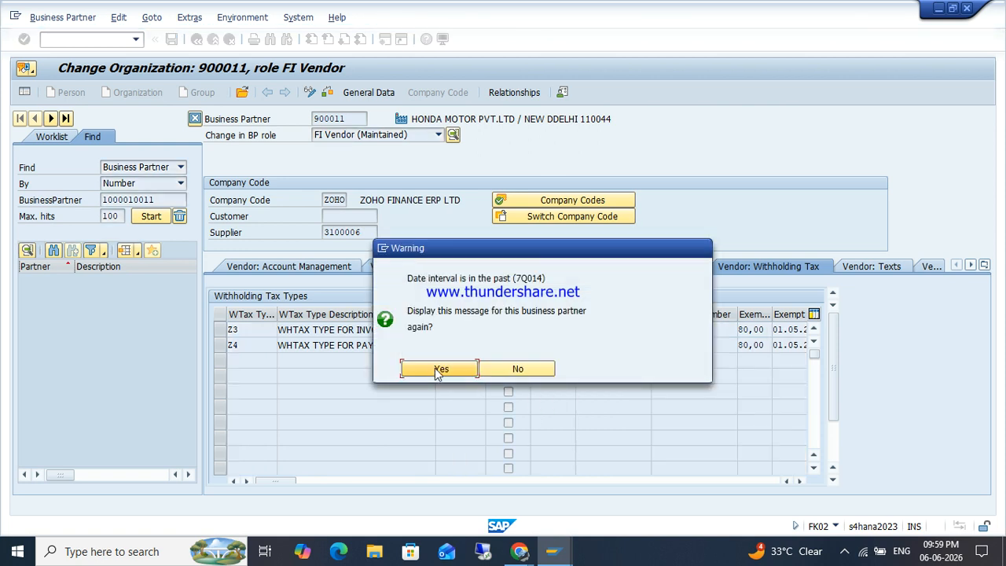
left_click(437, 369)
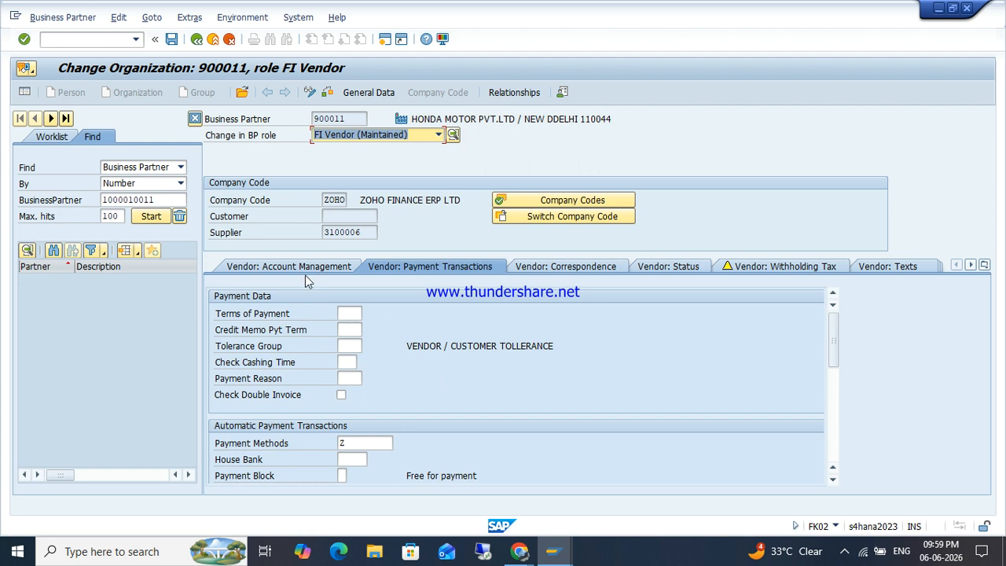
left_click(369, 235)
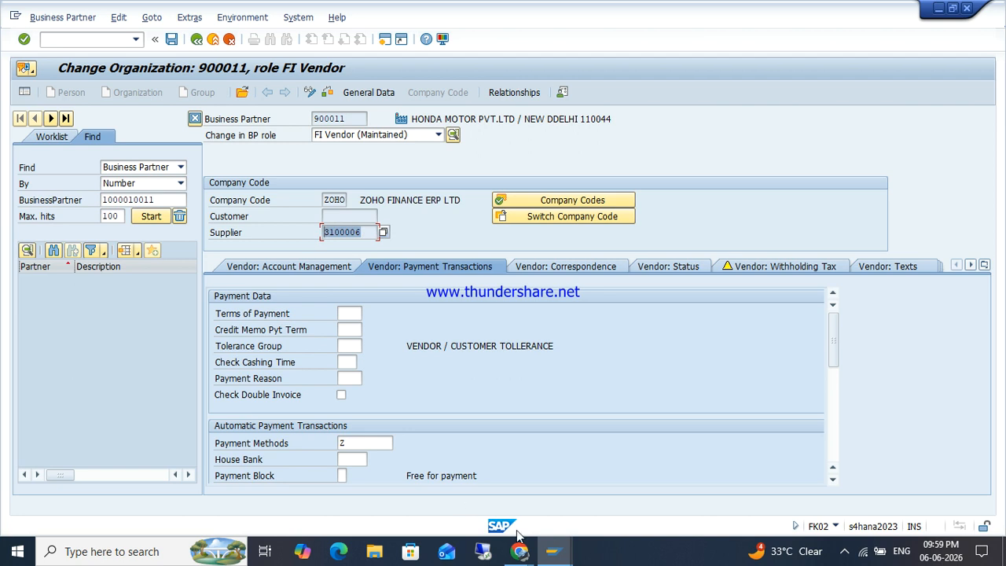
mouse_move(552, 550)
left_click(487, 507)
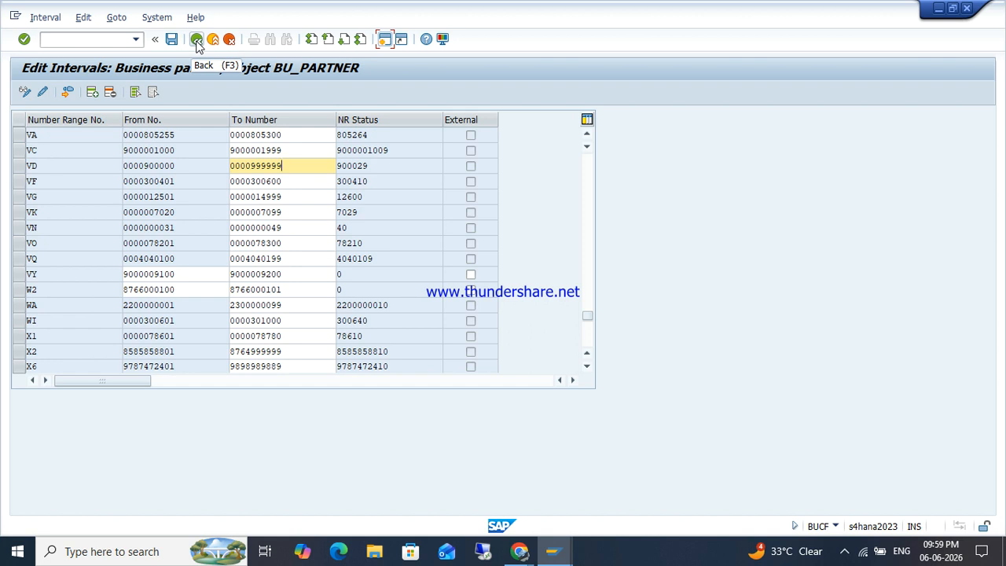
Step: Leave the intervals and collapse the SAP Business Partner and Cross-Application Components branches
left_click(196, 40)
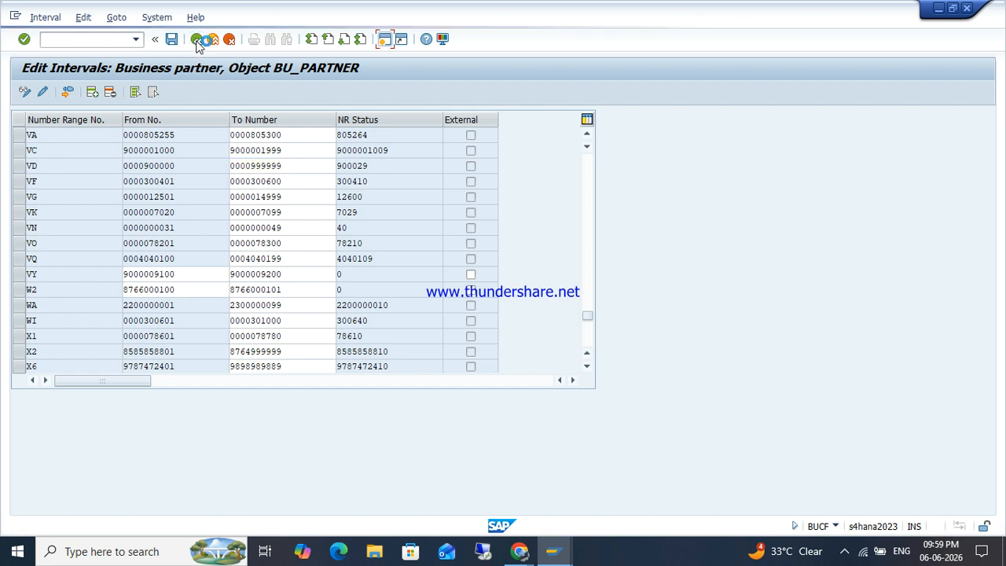
left_click(196, 40)
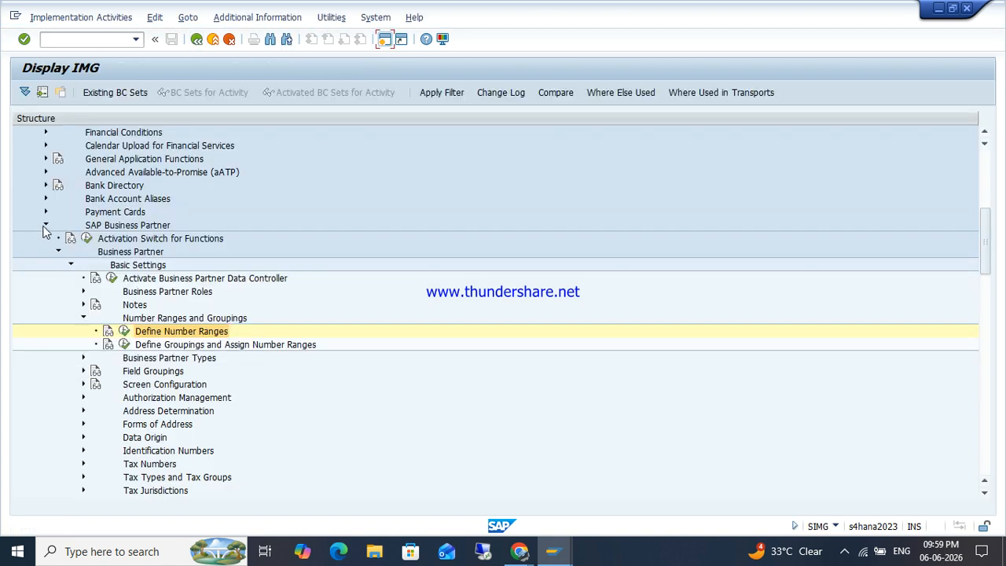
left_click(45, 227)
scroll(44, 212, "up", 5)
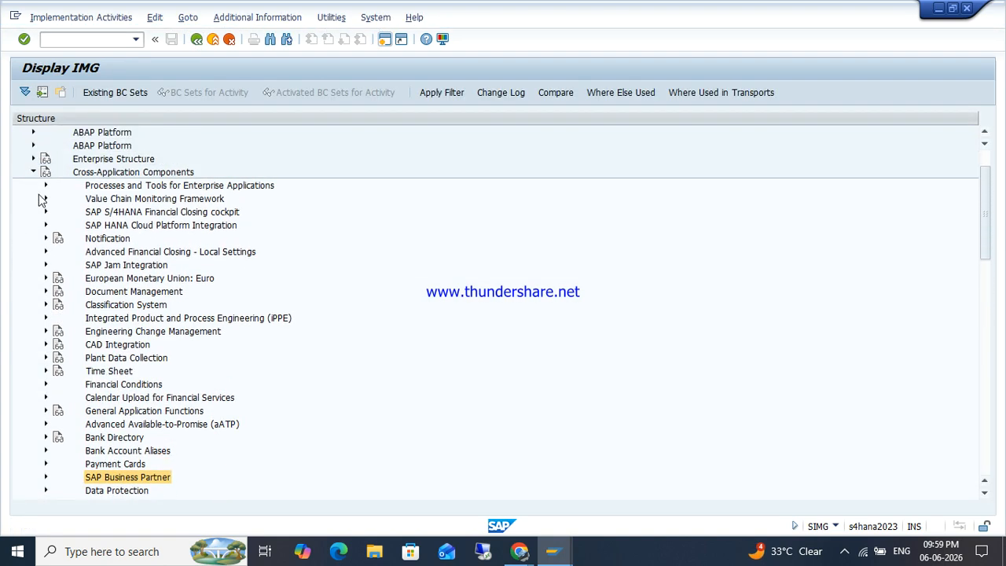
scroll(35, 208, "up", 1)
left_click(33, 199)
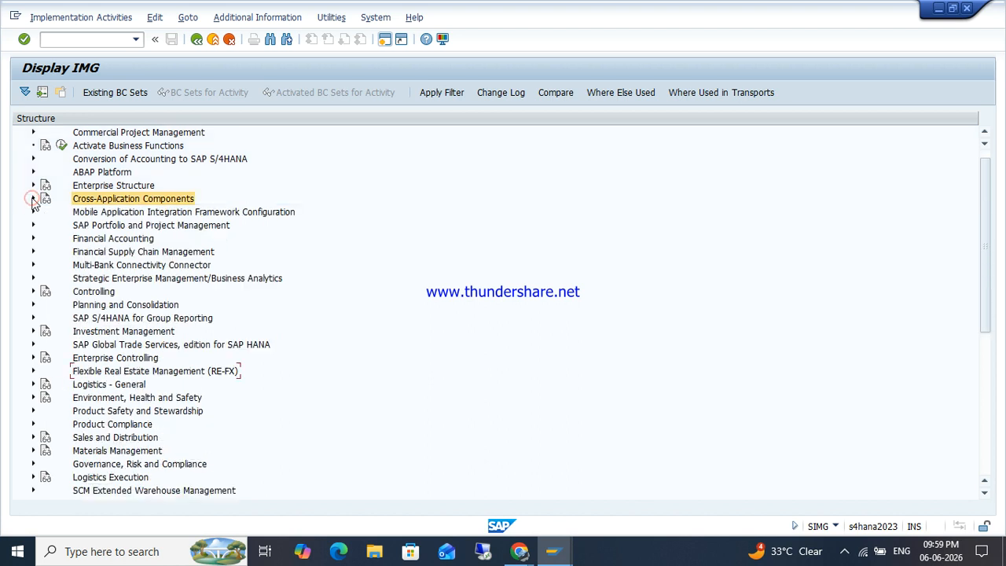
Step: Run Financial Accounting > AR/AP > Supplier Accounts > Preparations > Assign Number Ranges to Vendor Account Groups
left_click(33, 239)
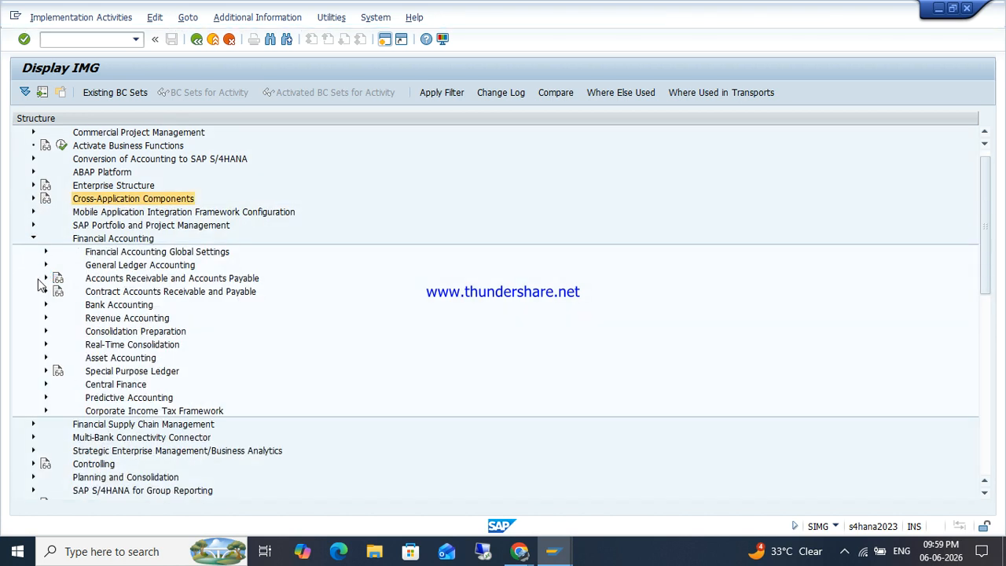
left_click(45, 279)
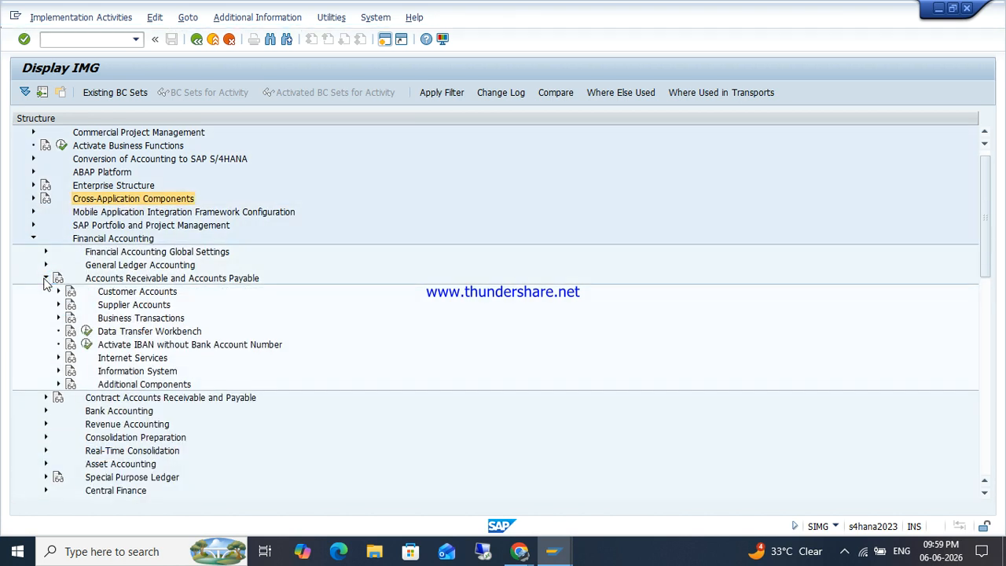
left_click(58, 305)
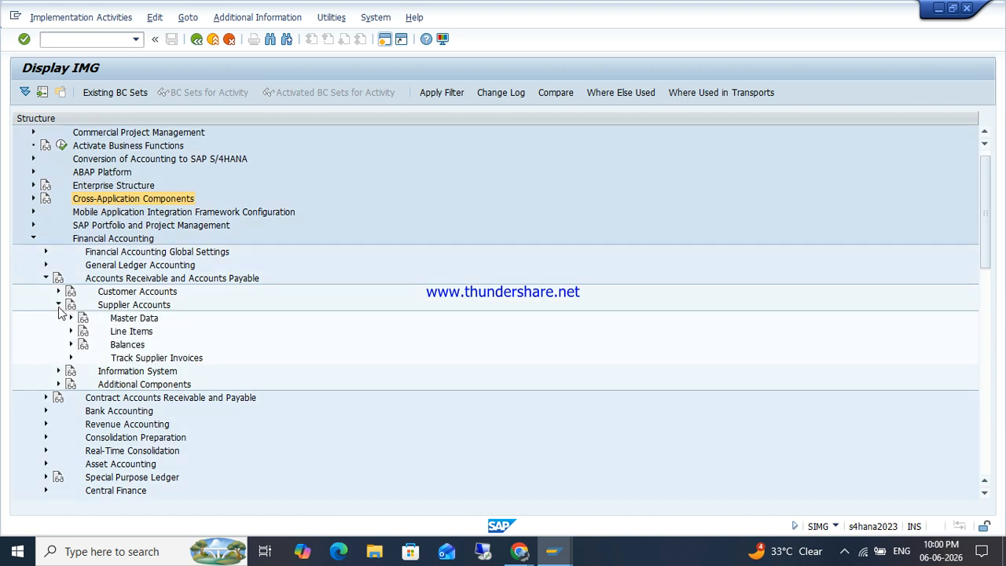
left_click(70, 317)
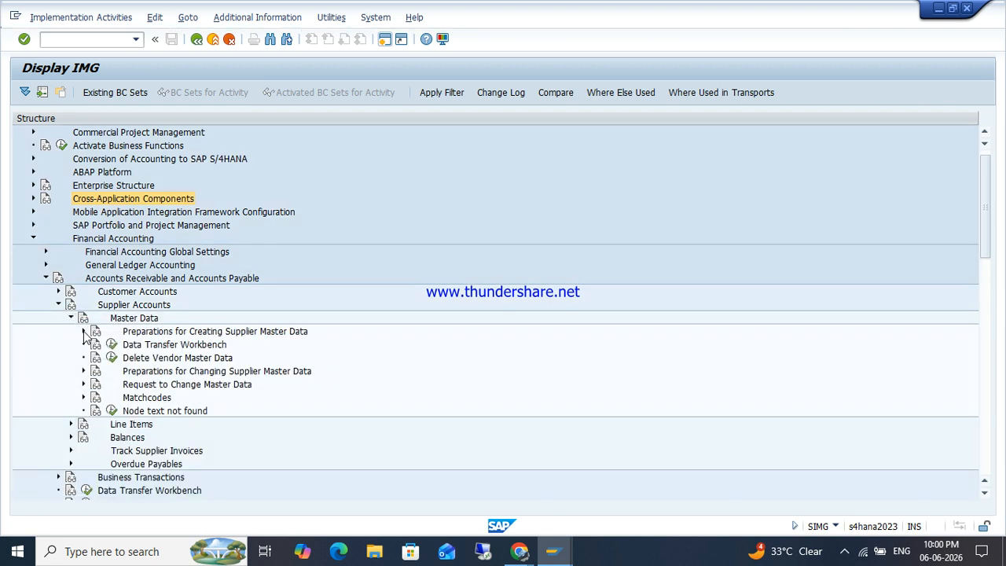
left_click(84, 331)
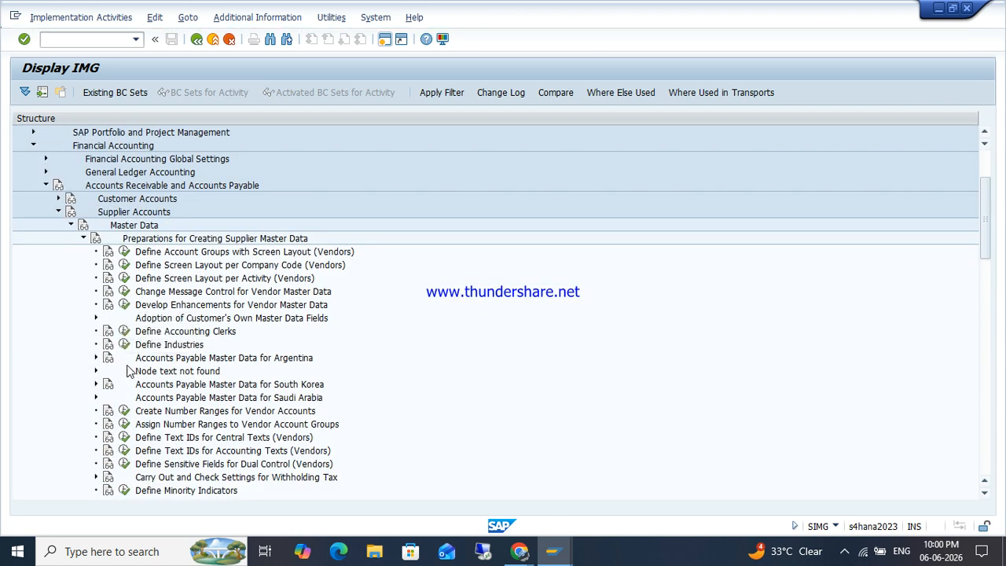
left_click(124, 423)
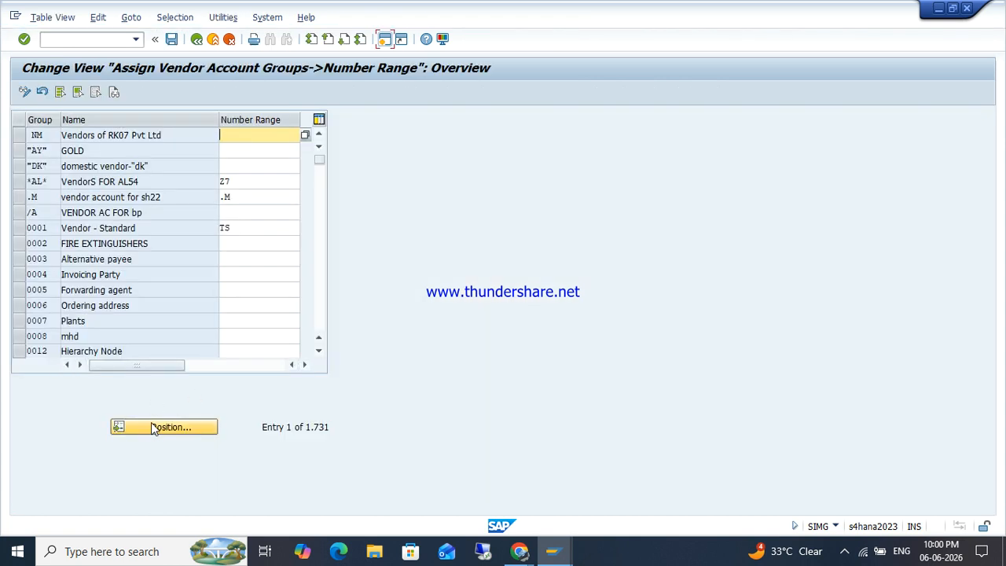
left_click(153, 427)
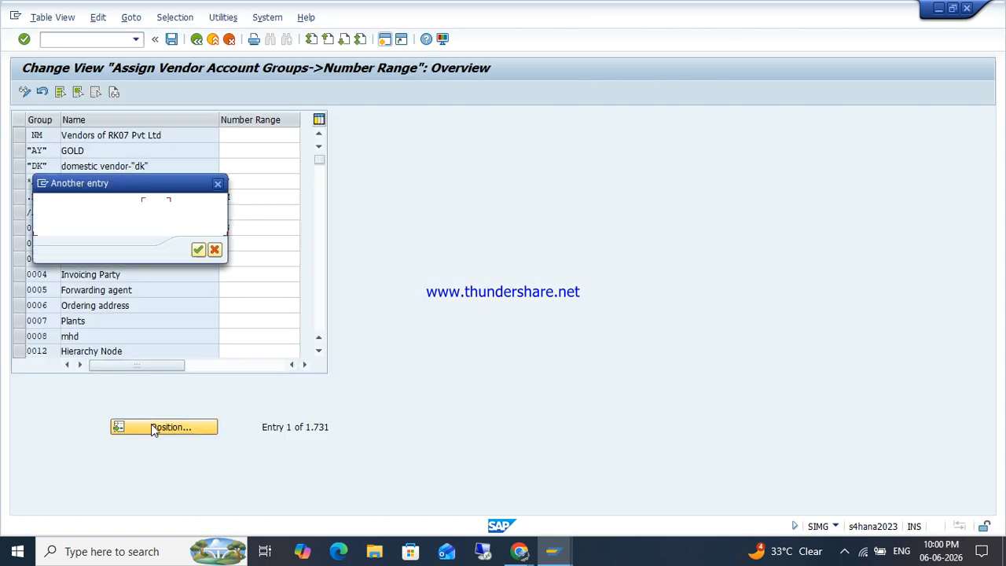
Step: Position on account group ZOHO, note range VJ, and go back
type("ZOHO")
key("Return")
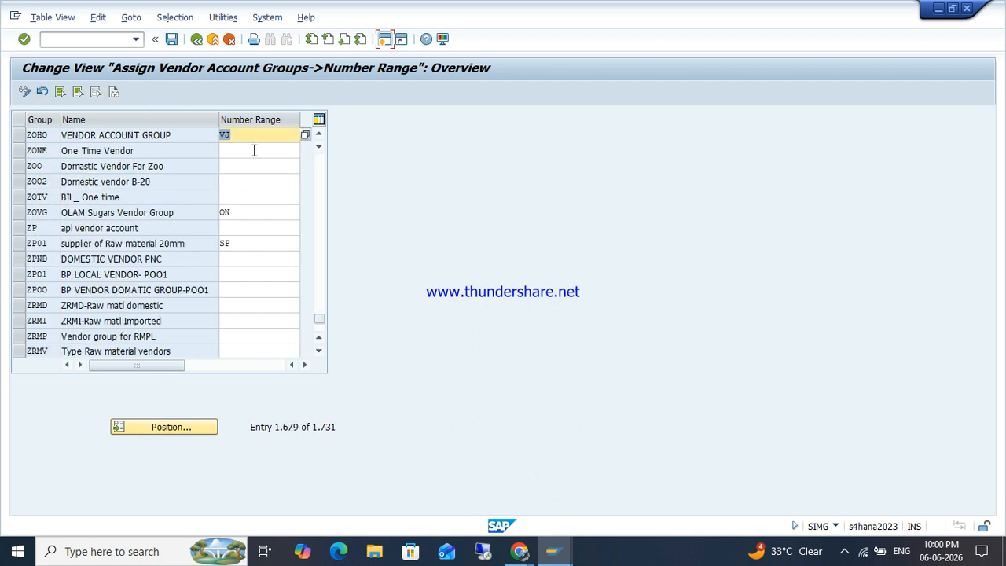
left_click(196, 40)
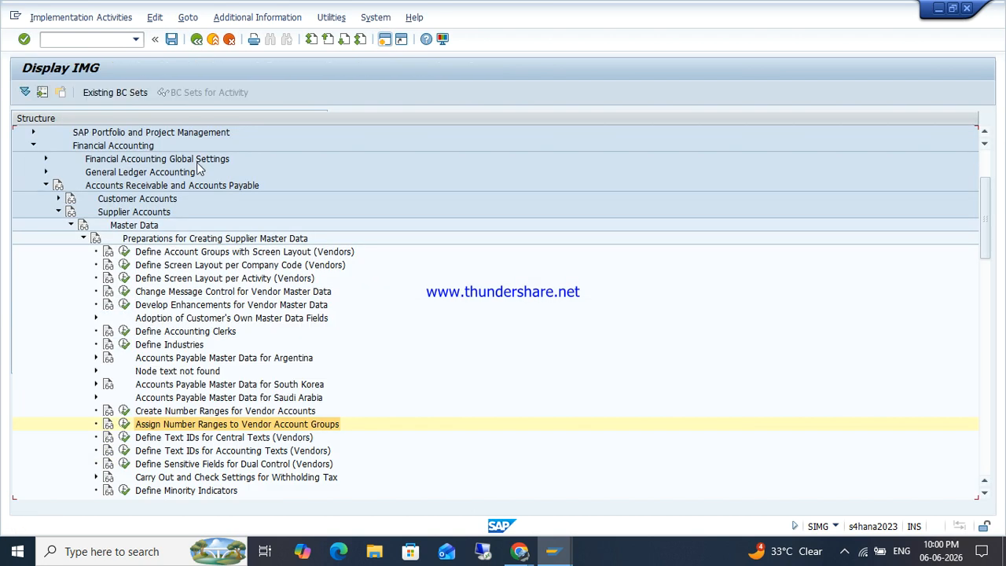
Step: Open the vendor KREDITOR number range intervals, locate range VJ's start, then switch to the BP window
left_click(123, 424)
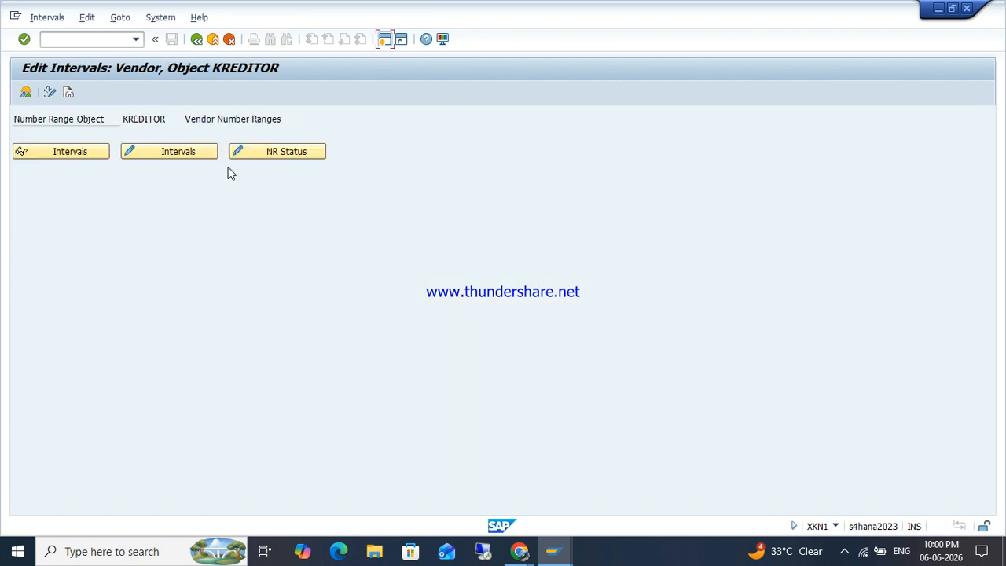
left_click(175, 151)
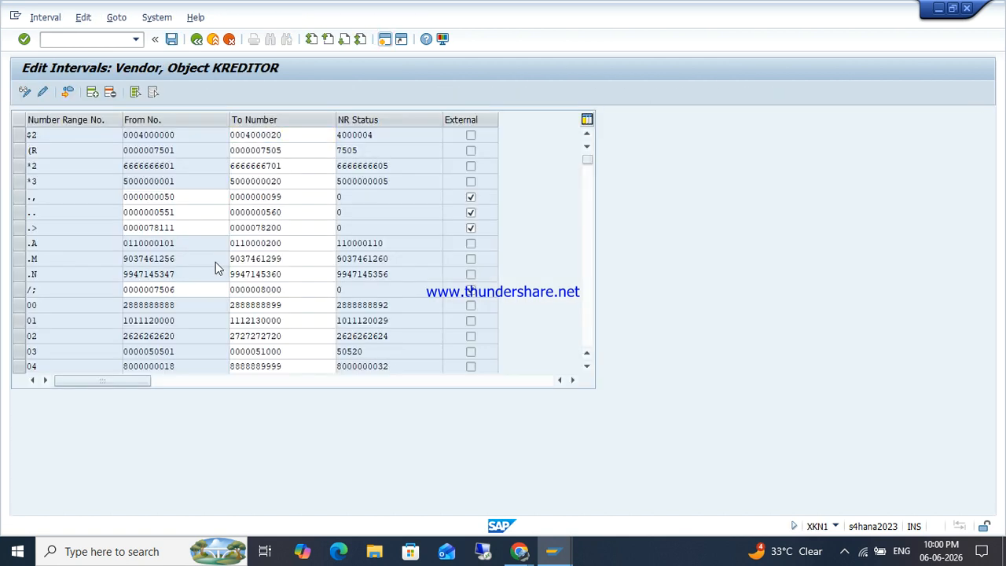
scroll(215, 262, "down", 10)
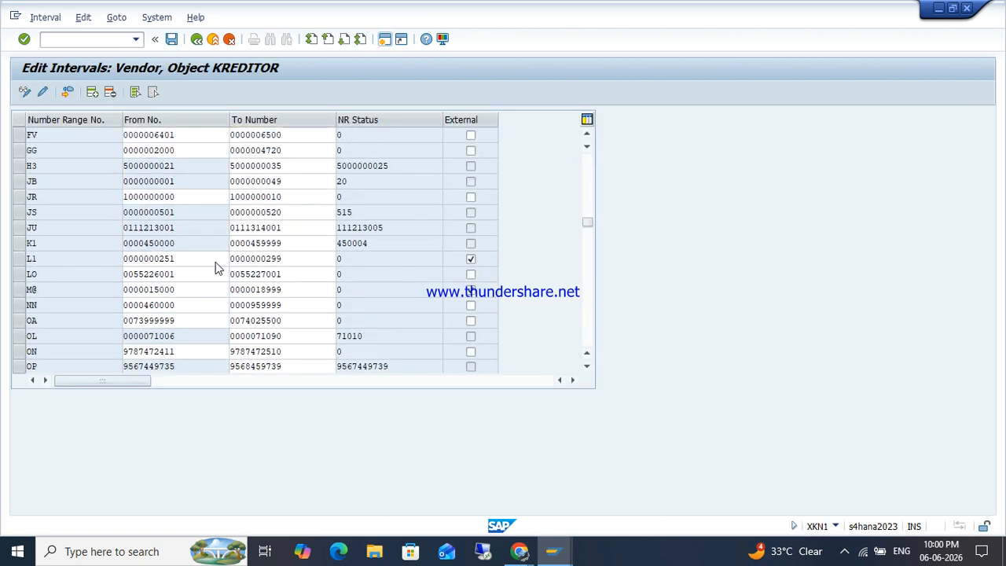
scroll(215, 262, "down", 3)
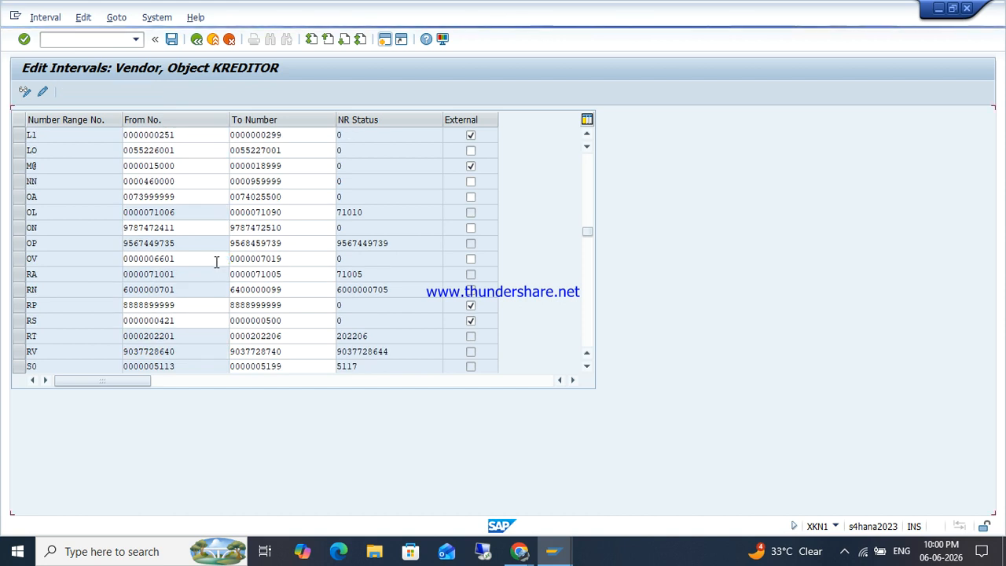
scroll(215, 268, "down", 3)
scroll(215, 267, "down", 3)
scroll(215, 268, "down", 5)
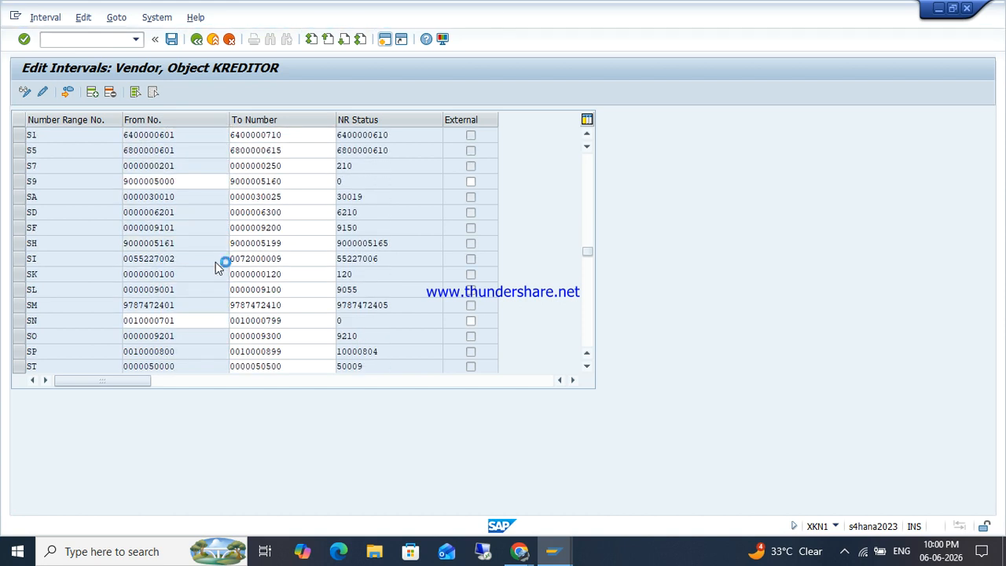
scroll(216, 262, "down", 1)
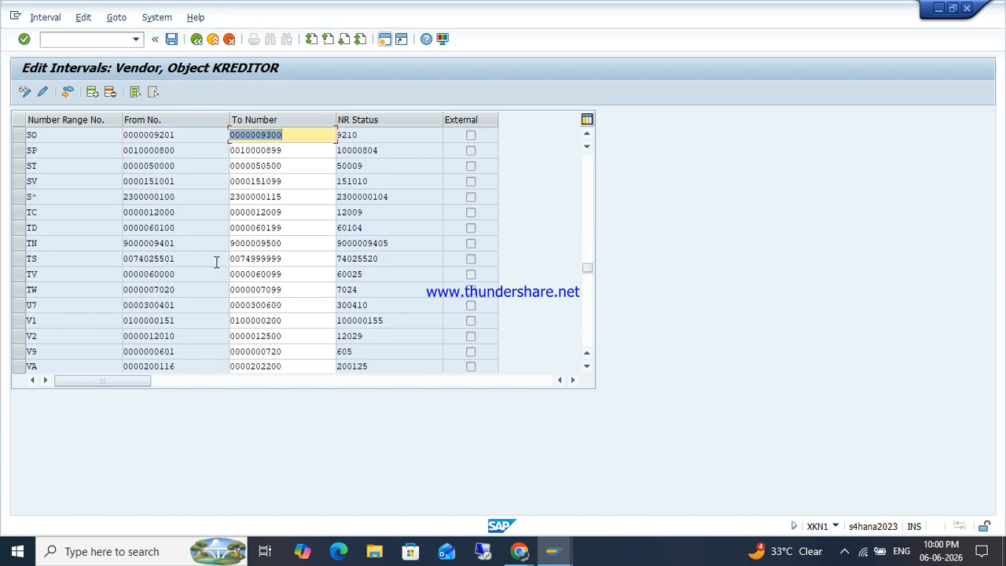
scroll(216, 262, "down", 6)
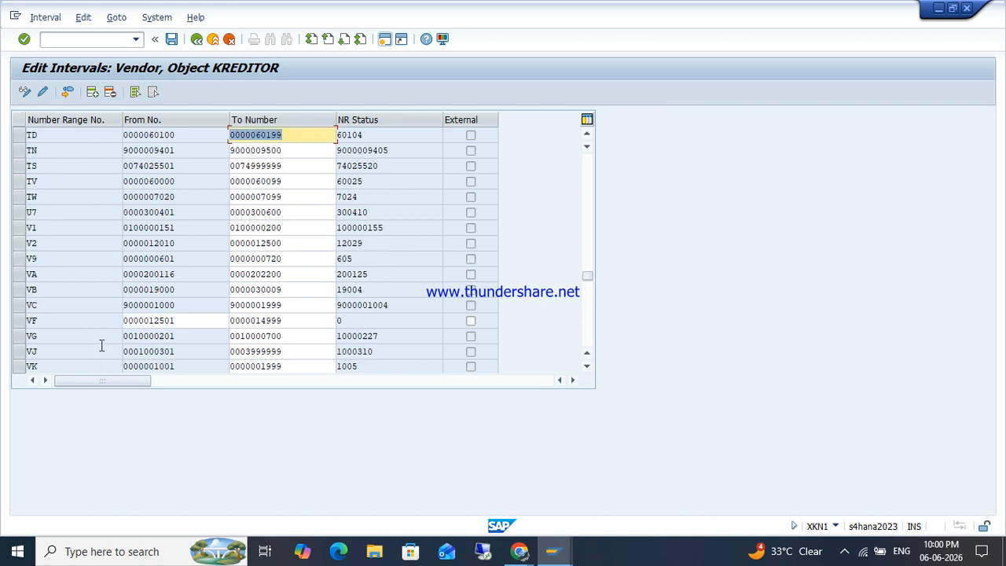
left_click_drag(181, 350, 126, 355)
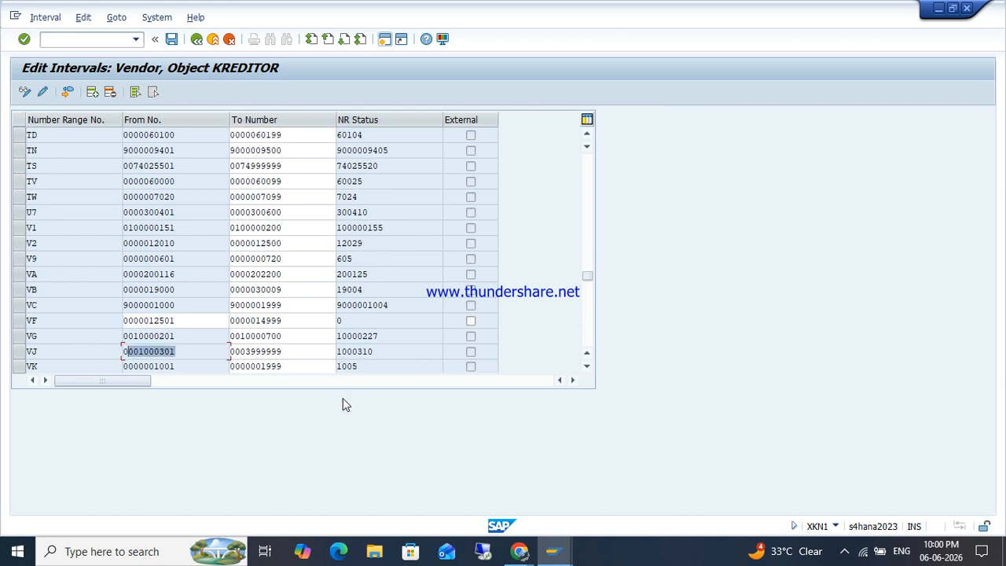
mouse_move(552, 550)
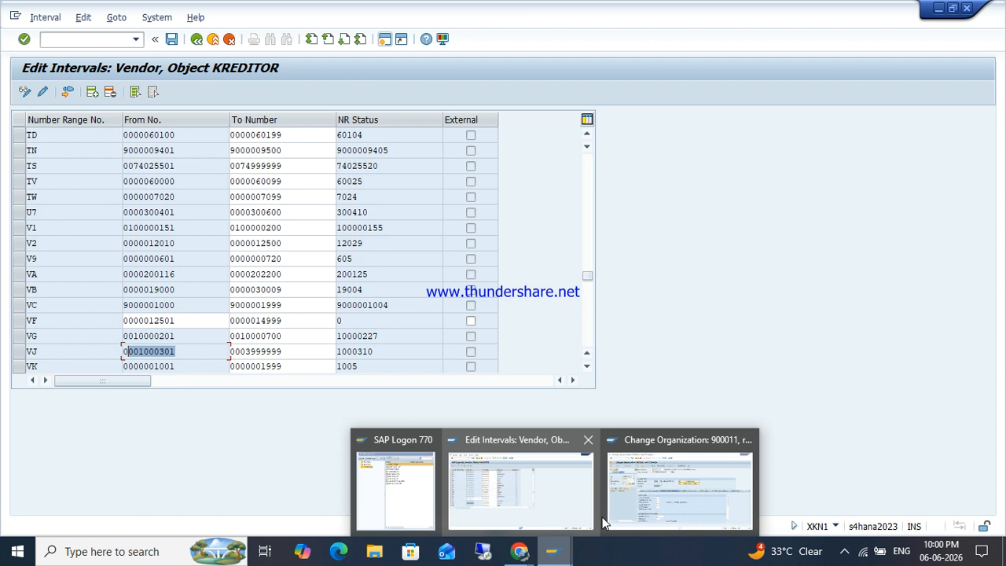
left_click(668, 525)
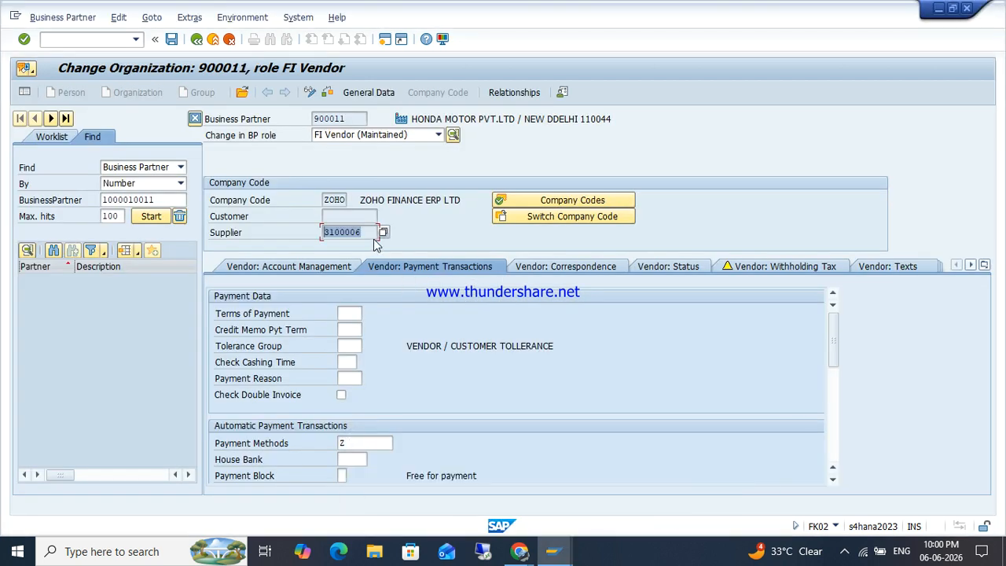
Step: Switch HONDA's business partner 900011 to role FLVN00 Vendor, continuing without saving
left_click(373, 137)
scroll(354, 183, "up", 2)
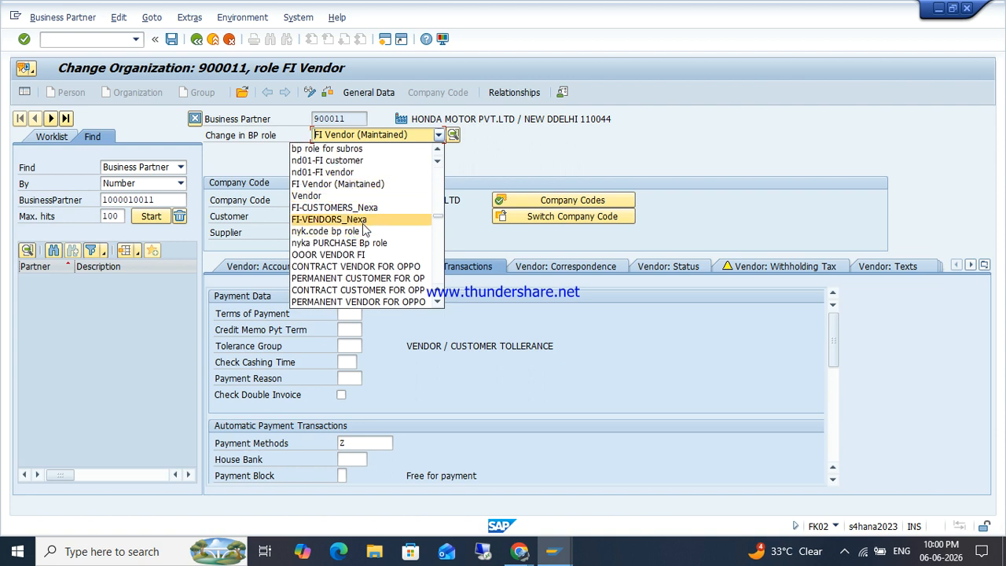
scroll(363, 228, "down", 5)
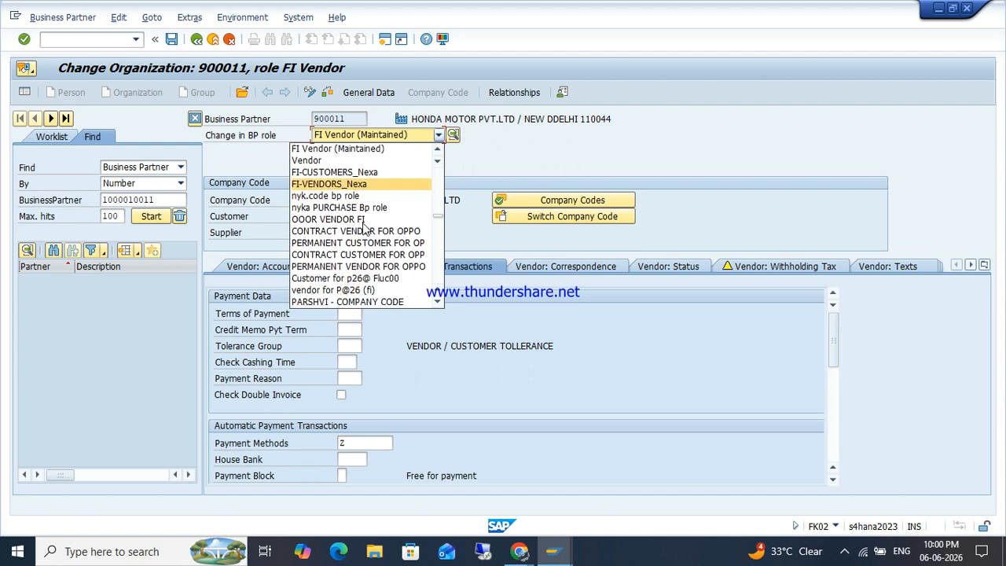
scroll(364, 228, "down", 3)
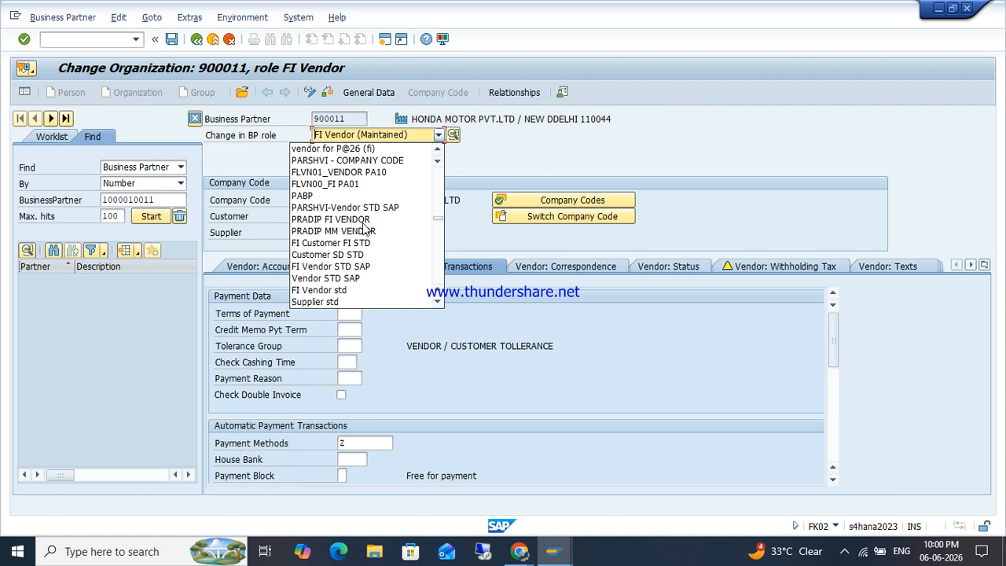
scroll(363, 229, "down", 3)
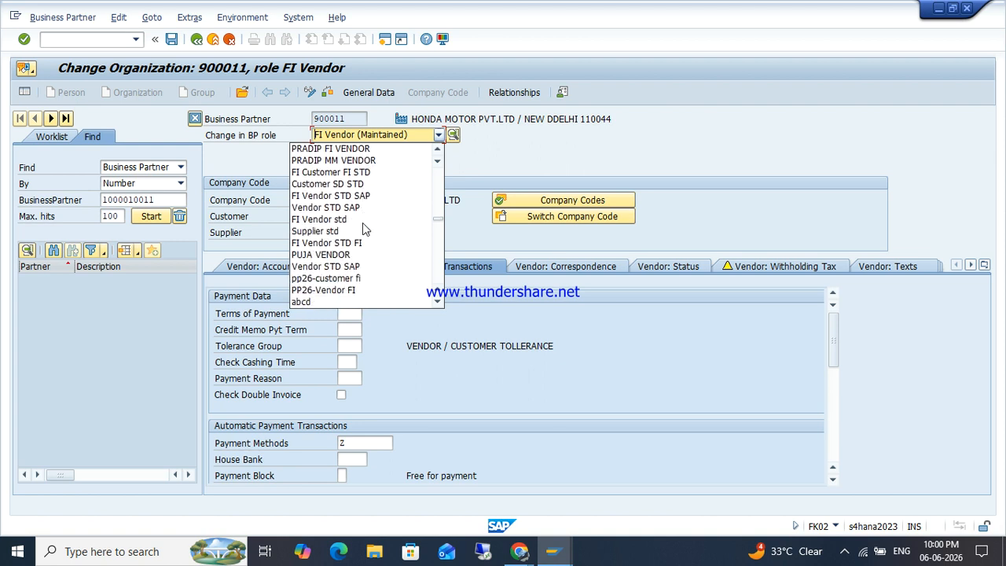
scroll(354, 246, "down", 2)
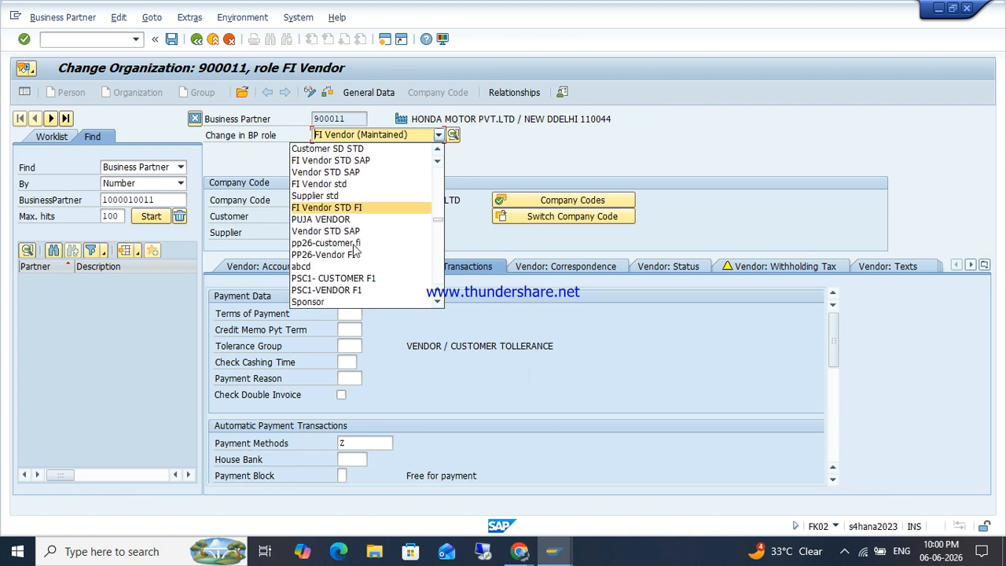
scroll(353, 249, "down", 3)
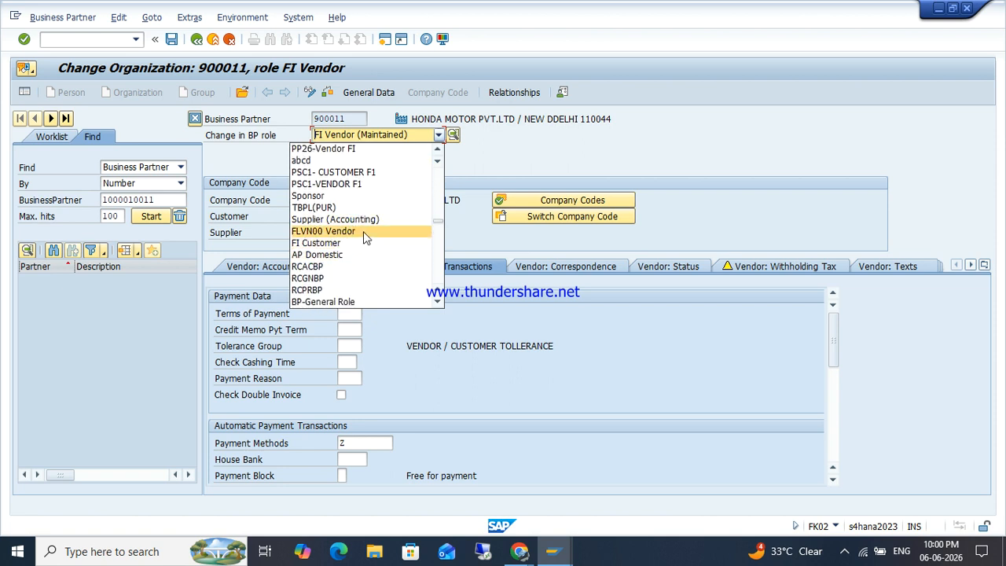
left_click(360, 231)
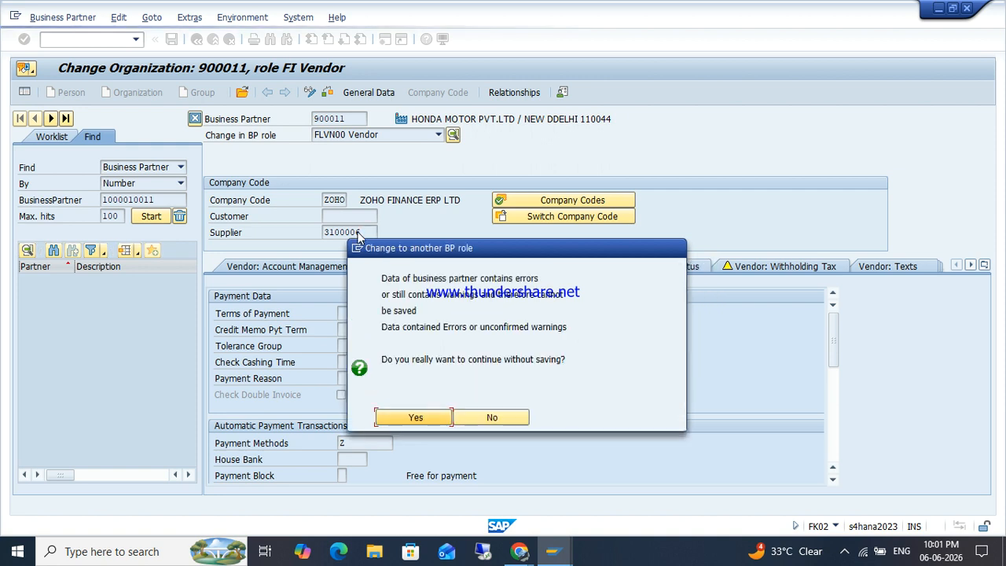
key("Return")
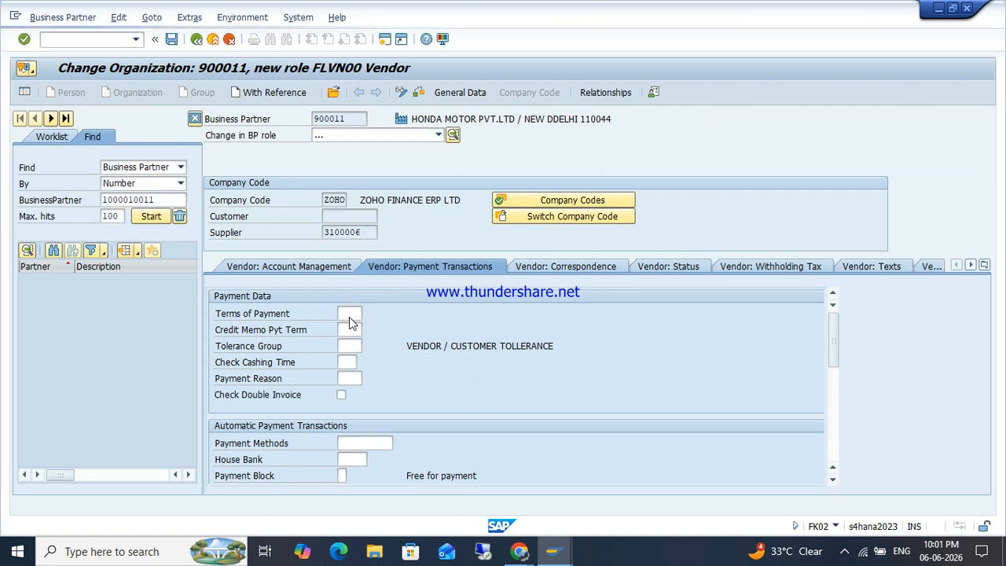
Step: Enter payment method Z on Honda Motor's vendor payment transactions and accept the warning
left_click(294, 269)
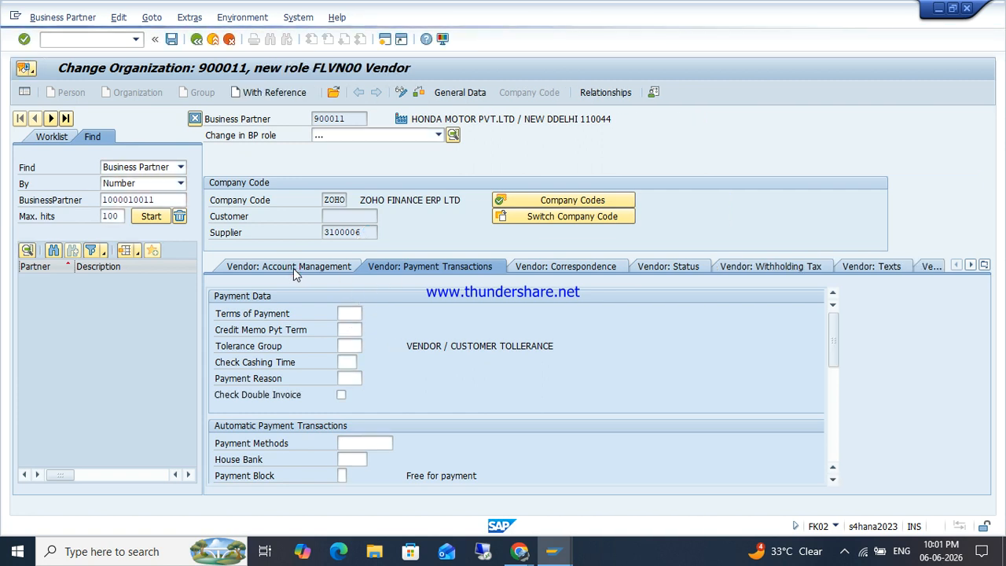
left_click(418, 267)
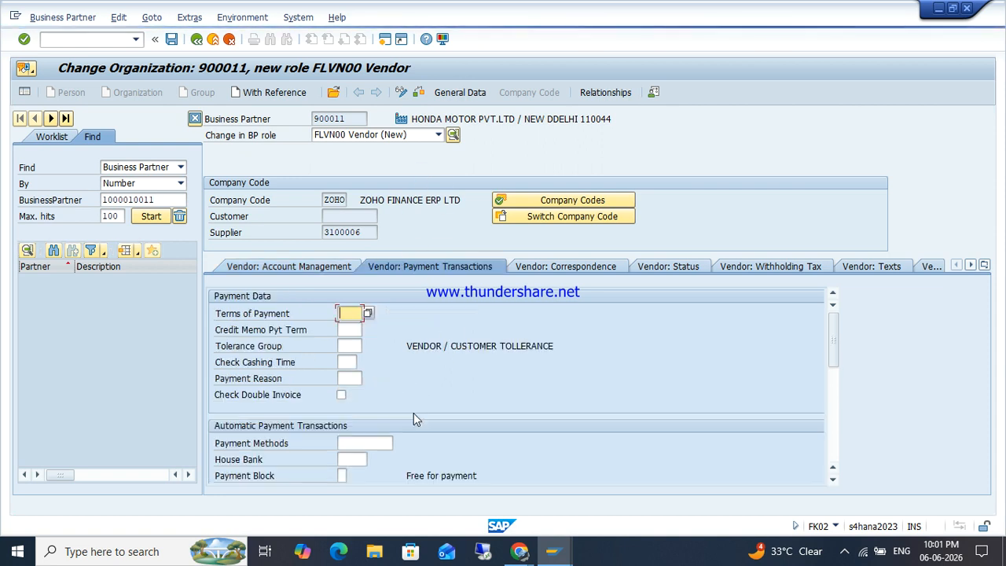
left_click(358, 446)
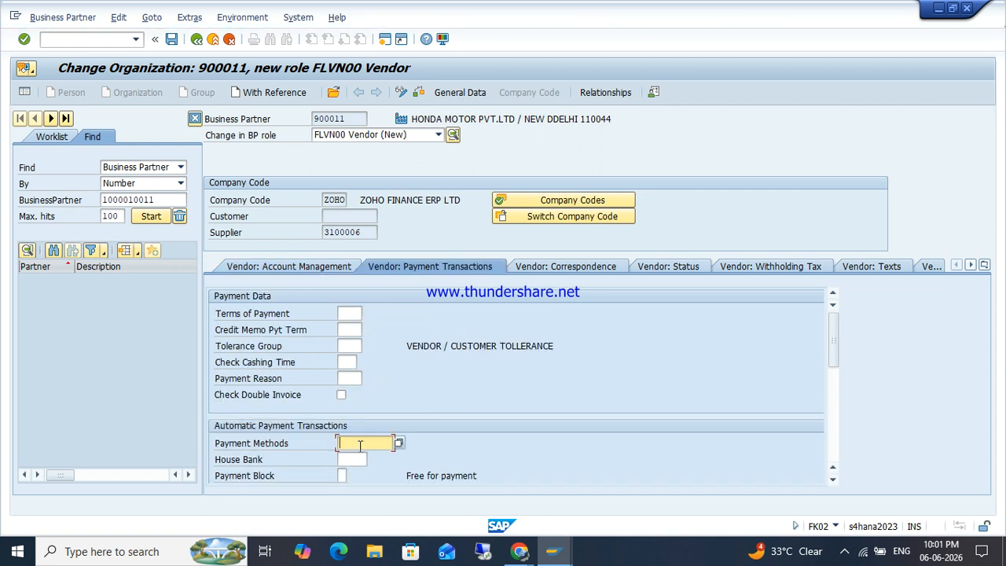
type("Z")
key("Return")
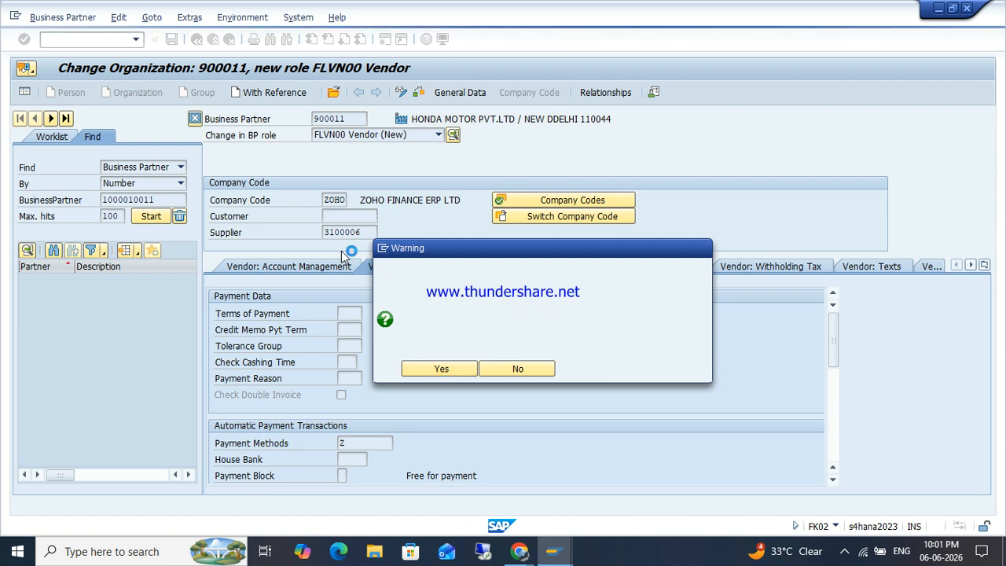
key("Return")
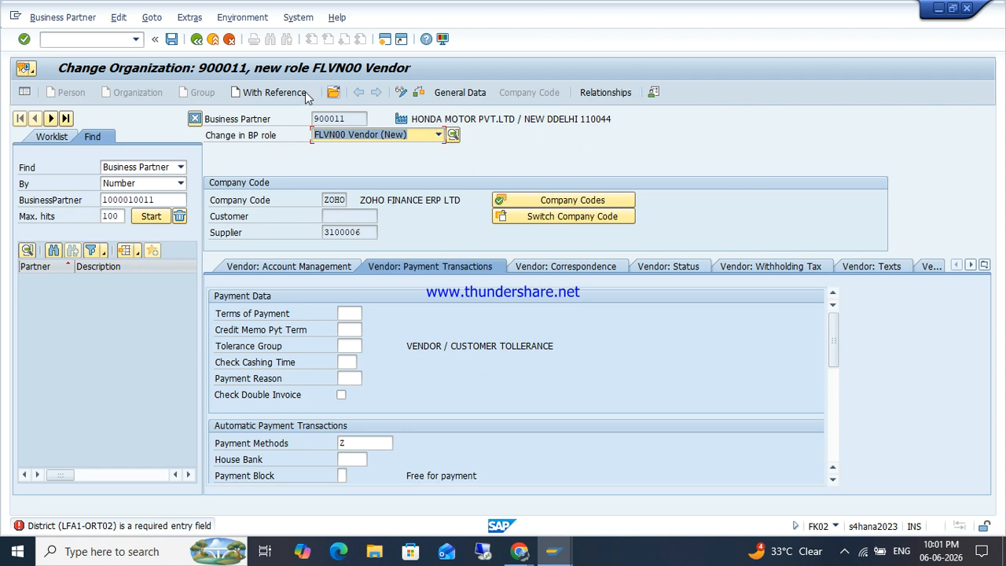
Step: Try saving Honda Motor from its general address data; SAP flags District as required
left_click(457, 93)
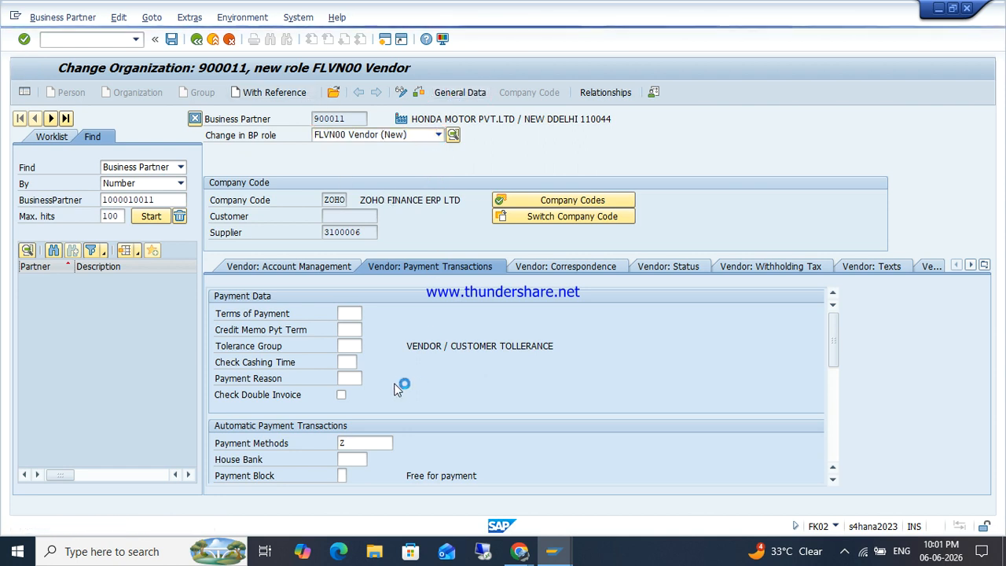
scroll(390, 414, "down", 3)
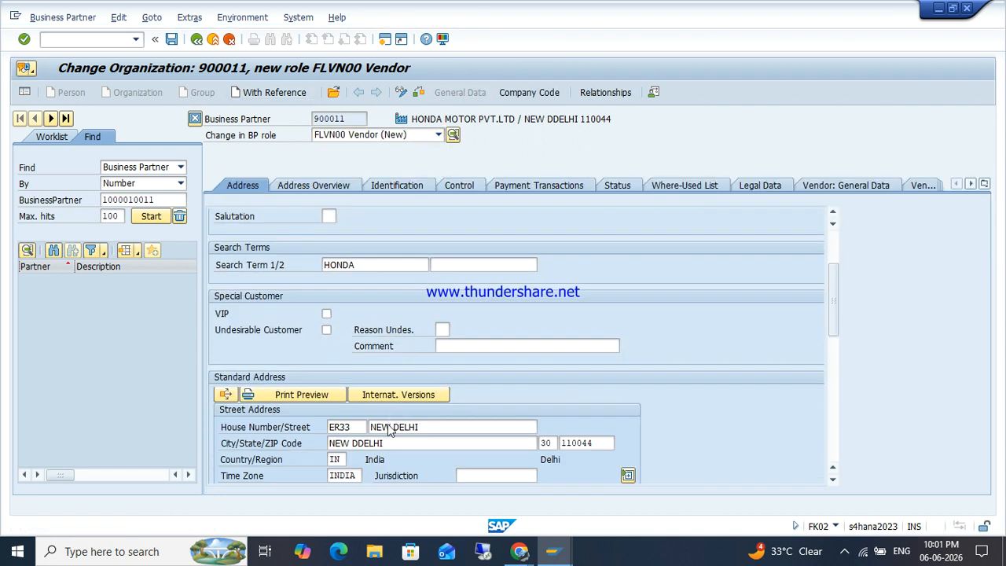
left_click(392, 442)
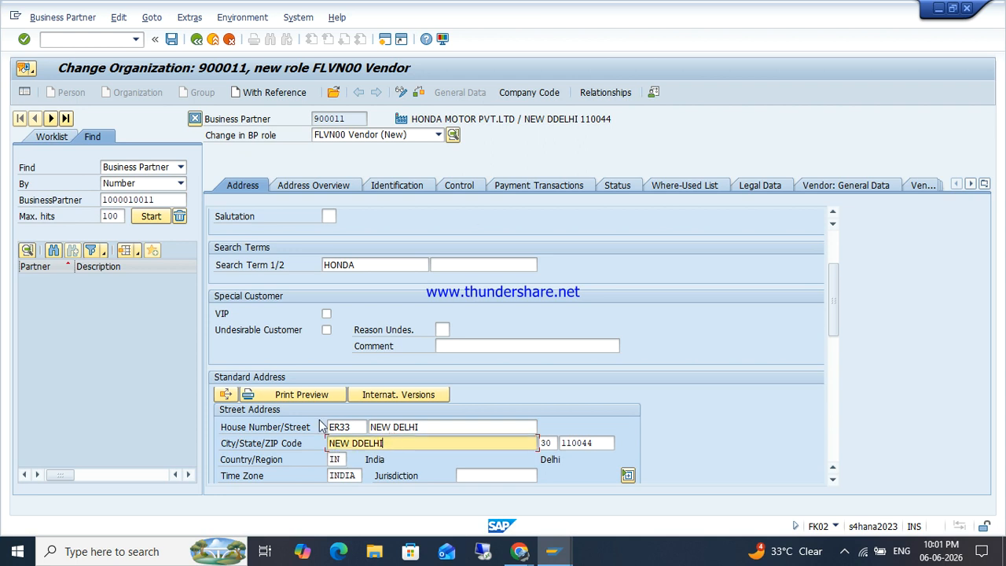
left_click(172, 40)
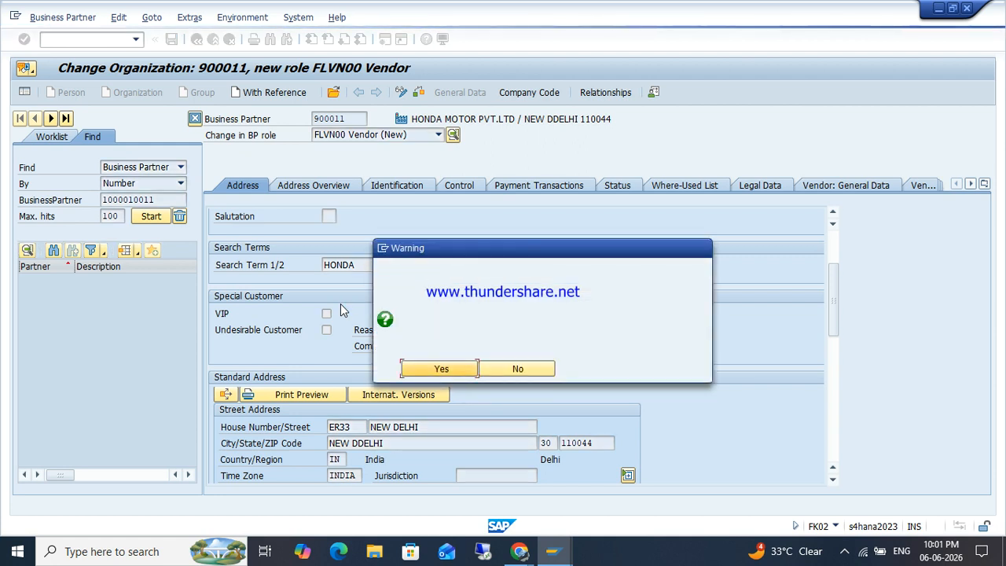
key("Return")
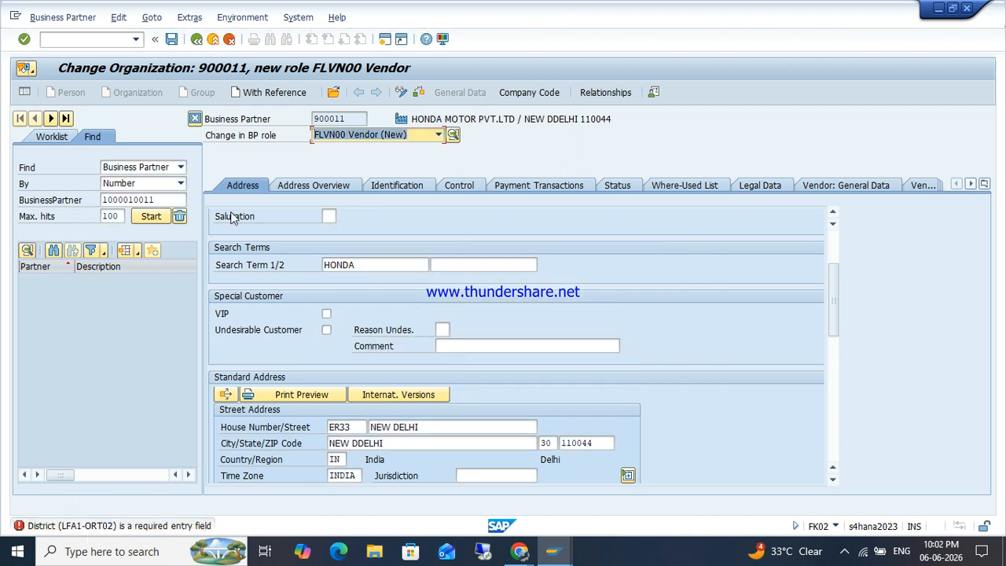
Step: Open Rider Motor's supplier 3100005 in /NFK02 to check its payment method
left_click(91, 39)
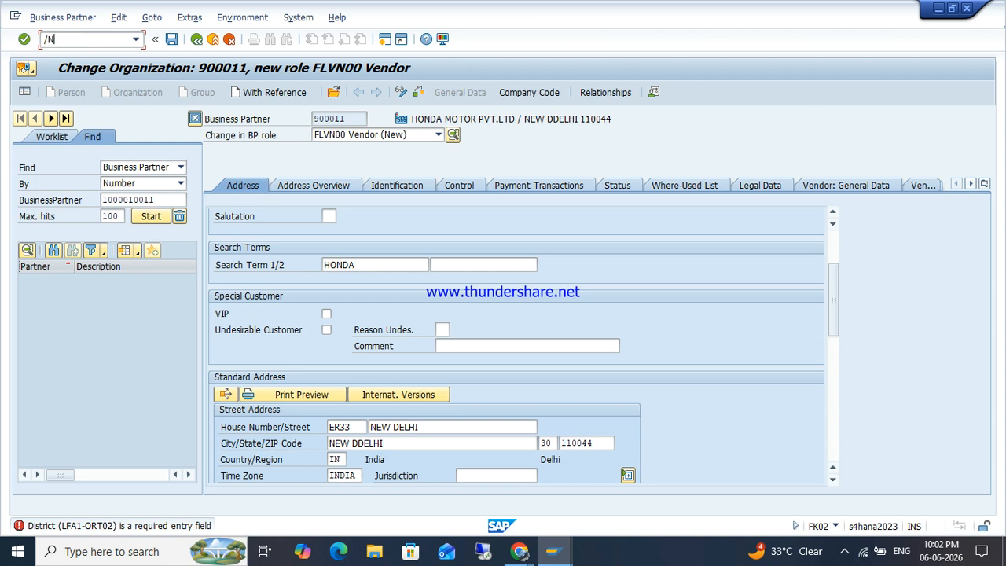
type("/NFK02")
key("Return")
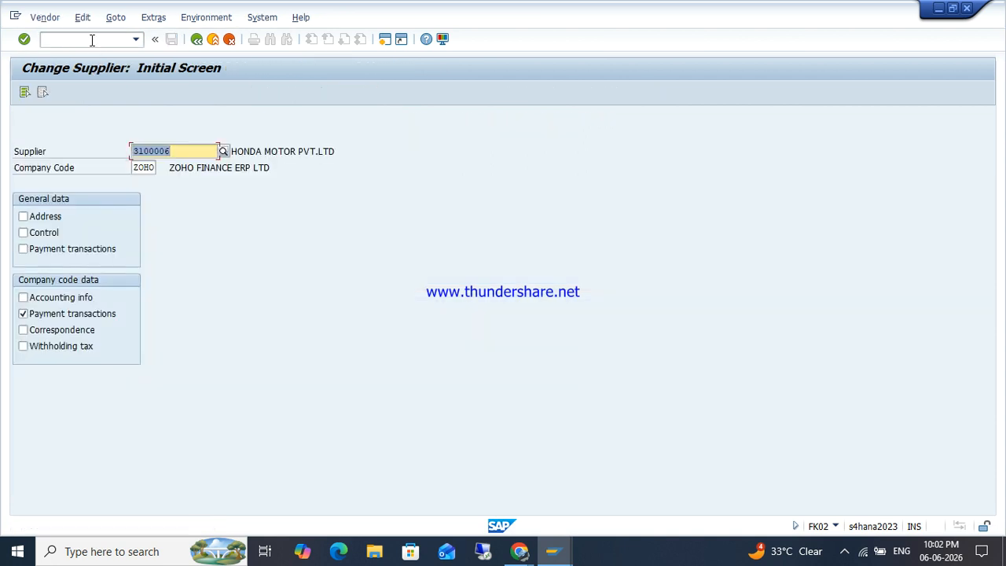
key("BackSpace")
type("5")
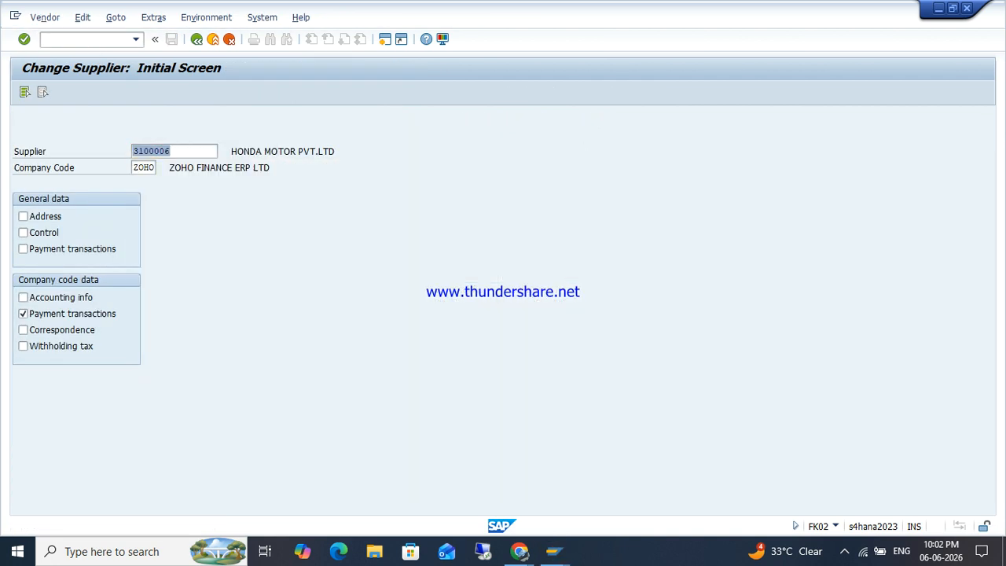
key("Return")
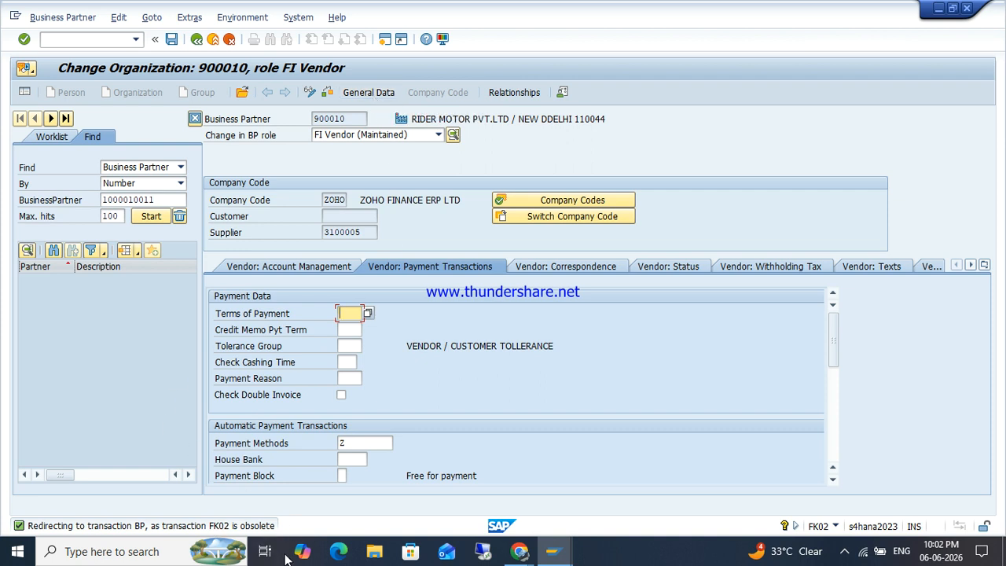
Step: Review Rider Motor's address data, then restart FK02 with supplier 3100006 entered
left_click(362, 95)
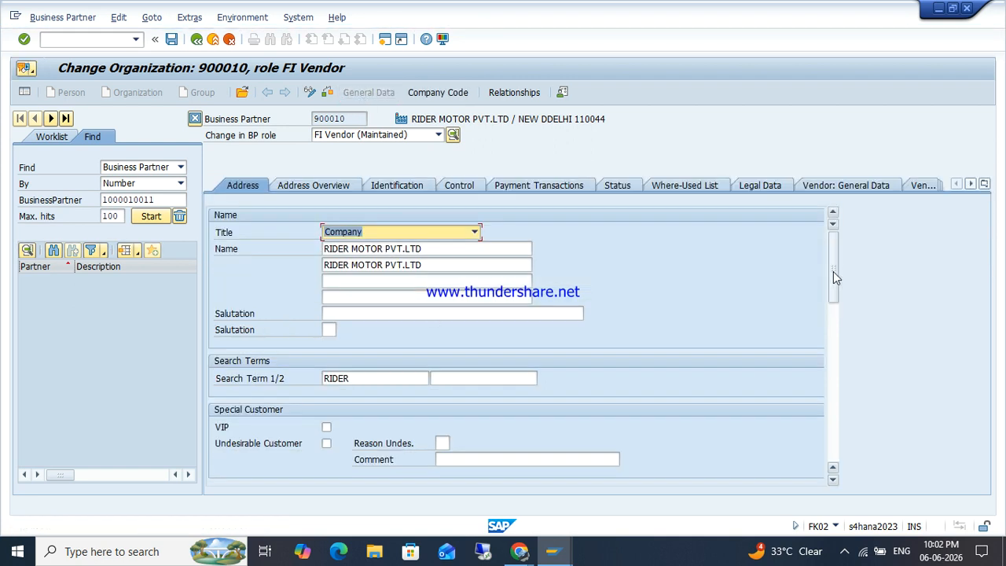
left_click_drag(833, 273, 837, 318)
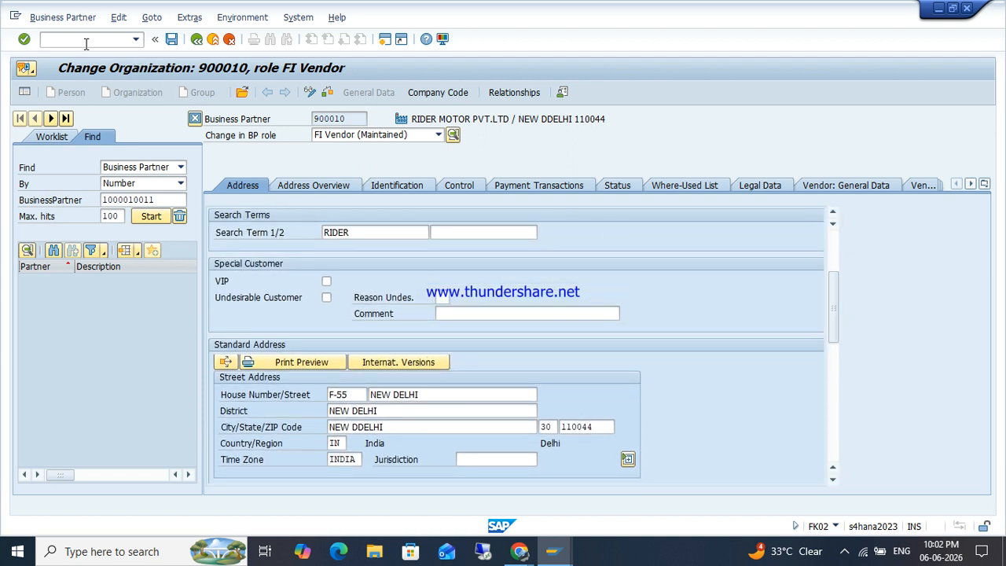
type("/NFK02")
key("Return")
key("BackSpace")
type("6")
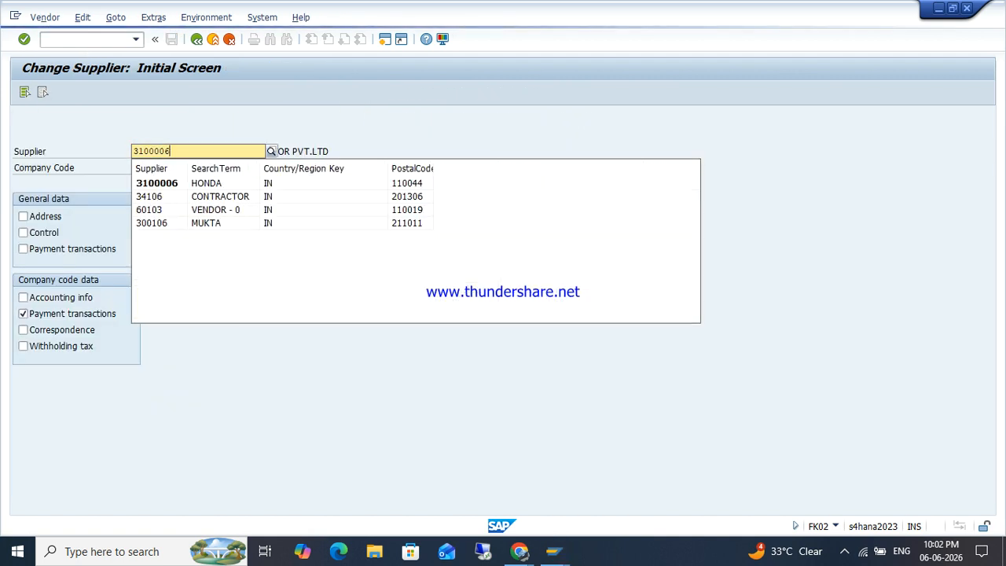
Step: Load Honda Motor's supplier 3100006 and enter payment method Z, accepting the date warning
key("Return")
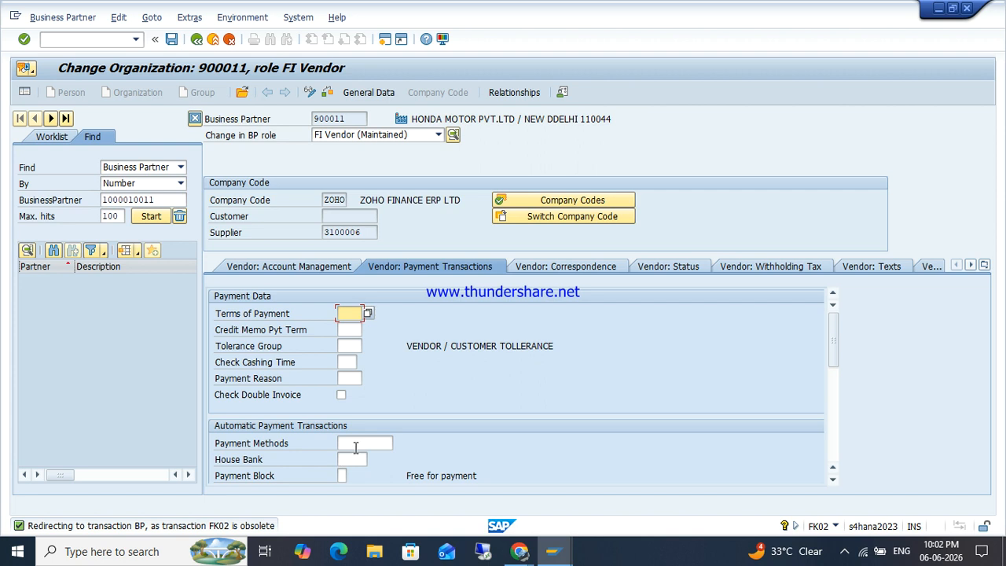
left_click(355, 447)
type("Z")
key("Return")
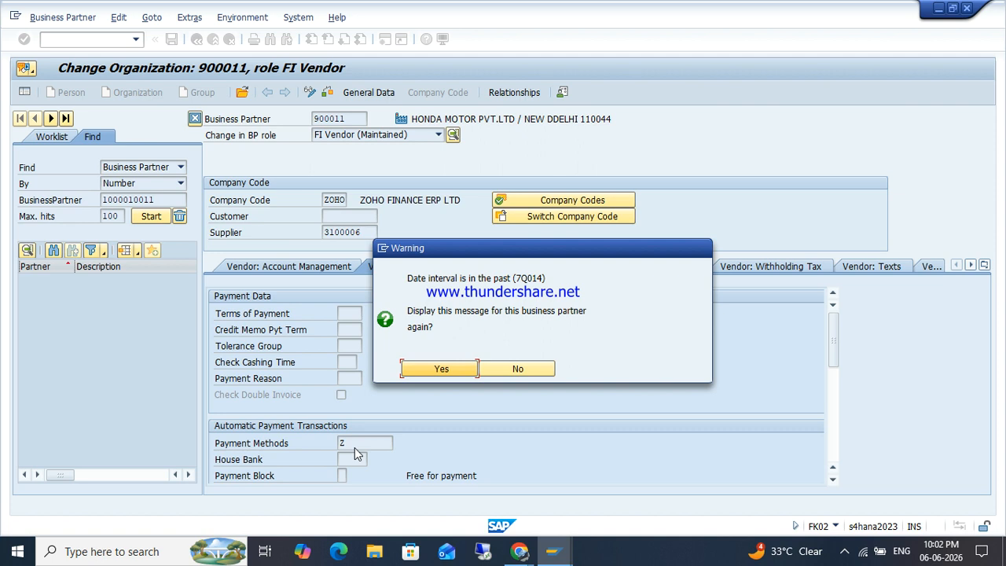
key("Return")
key("Return")
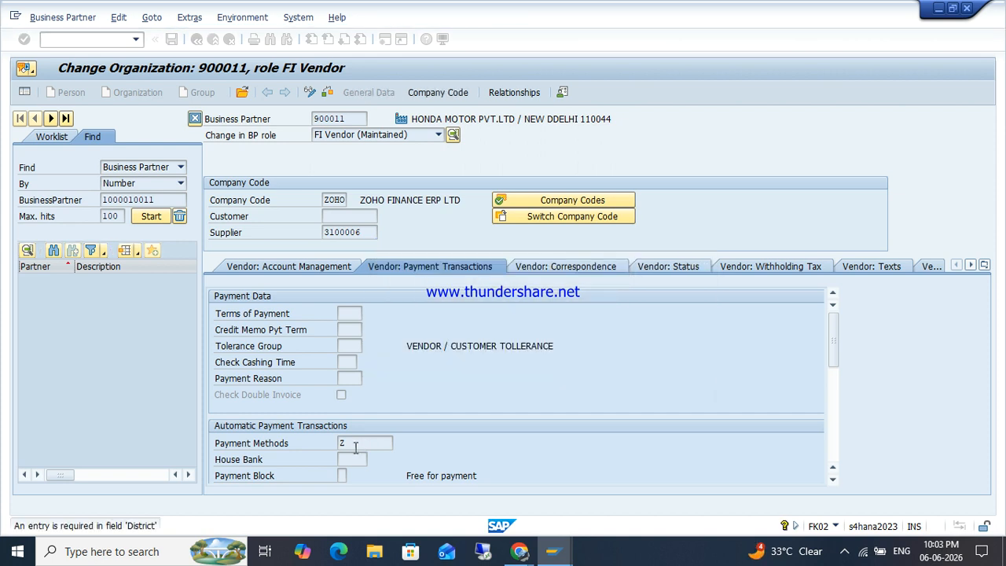
Step: Fill Honda Motor's required District with NEW DELHI and accept the follow-up warning
key("Down")
key("Tab")
key("shift+Tab")
key("Return")
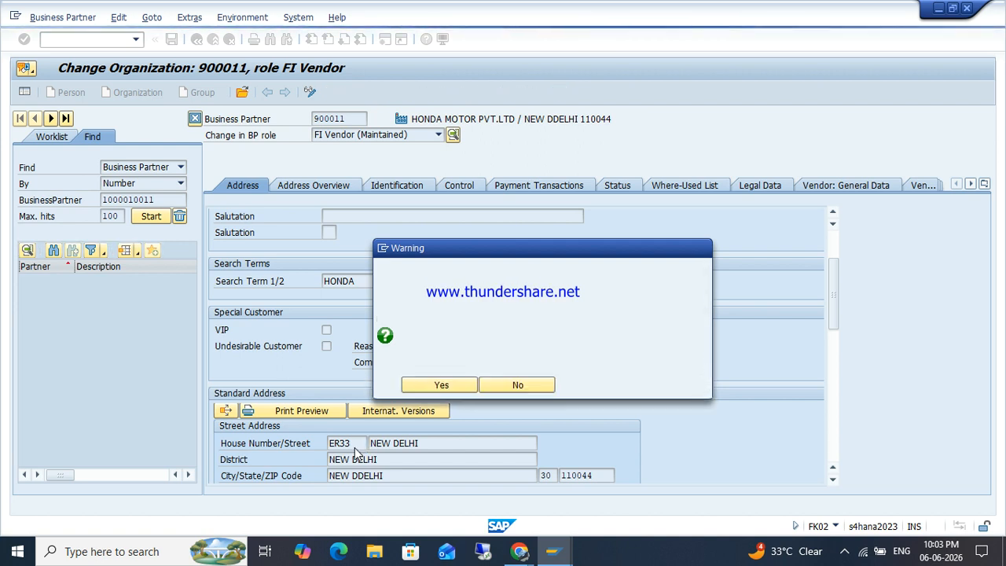
key("Return")
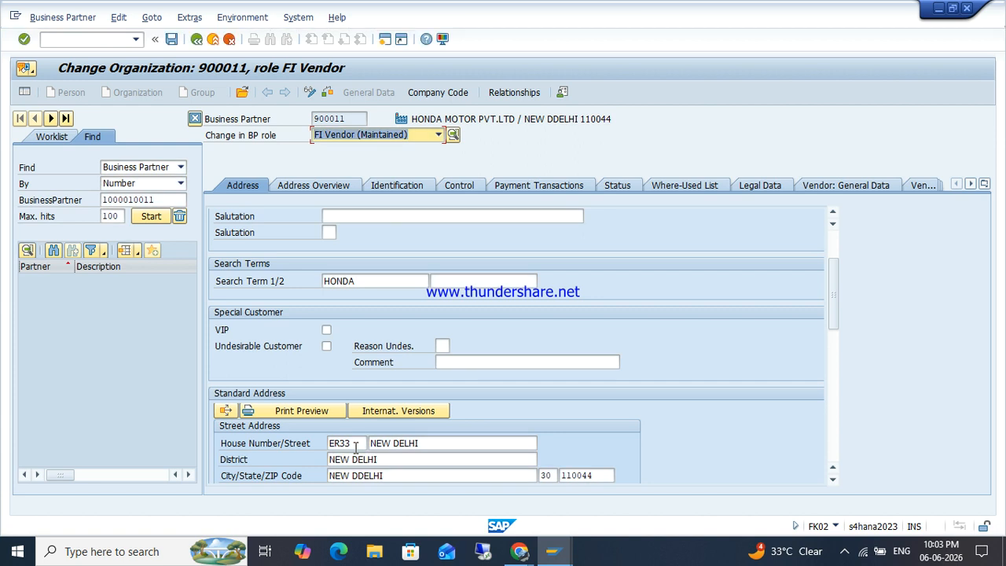
left_click(81, 40)
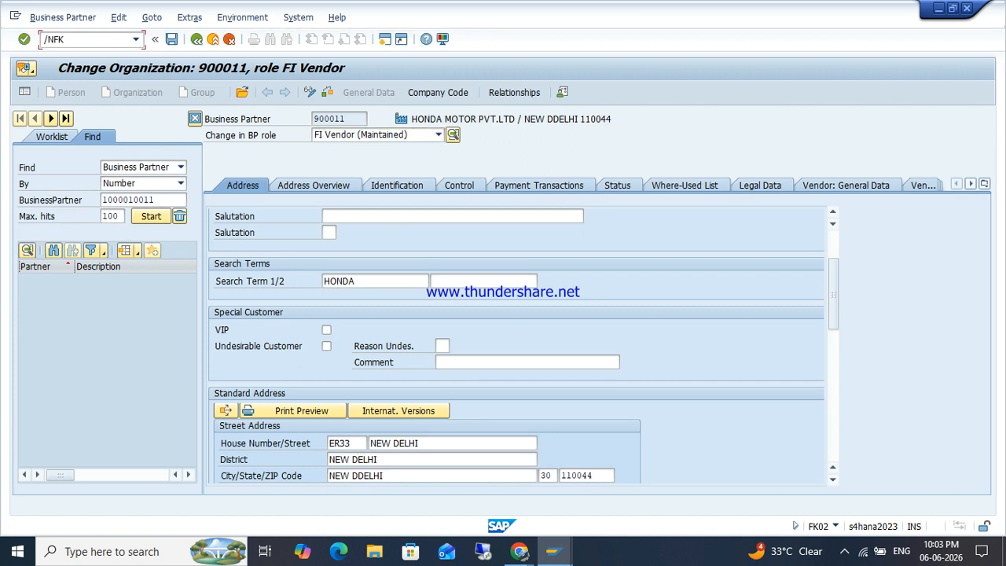
Step: Open BMW Motor's supplier 3100007 in Change Supplier and enter payment method Z
key("Return")
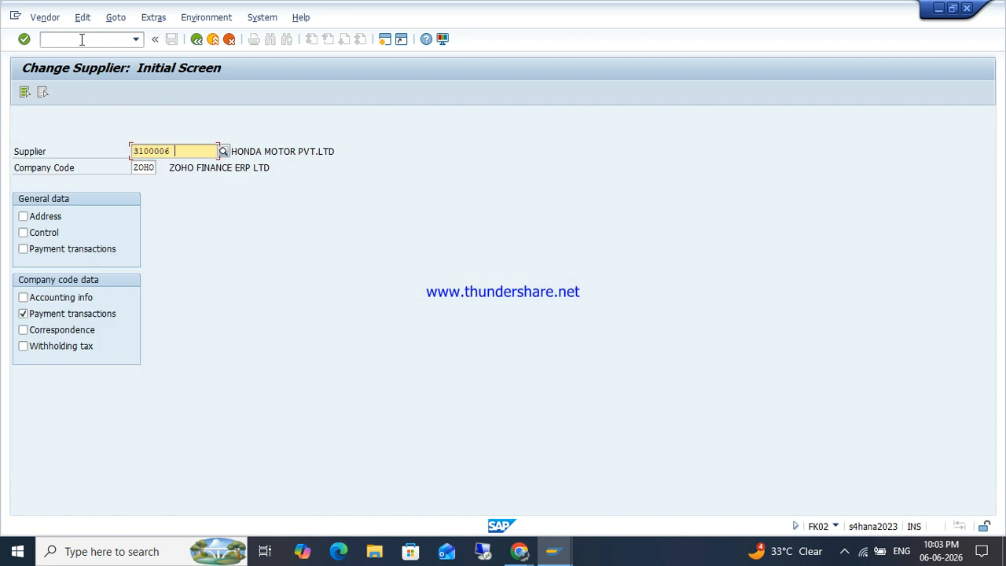
key("BackSpace")
key("Return")
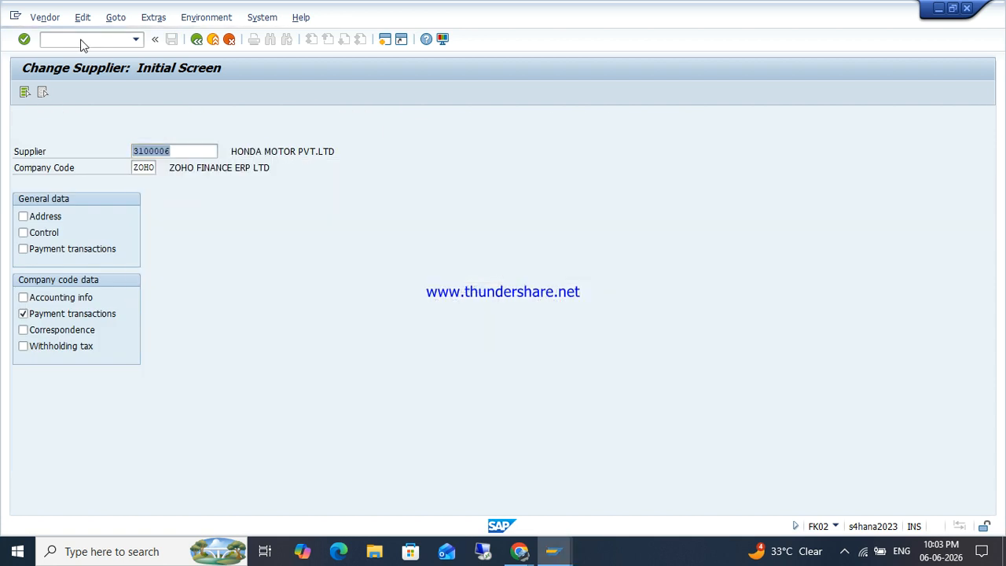
type("3100007")
key("Return")
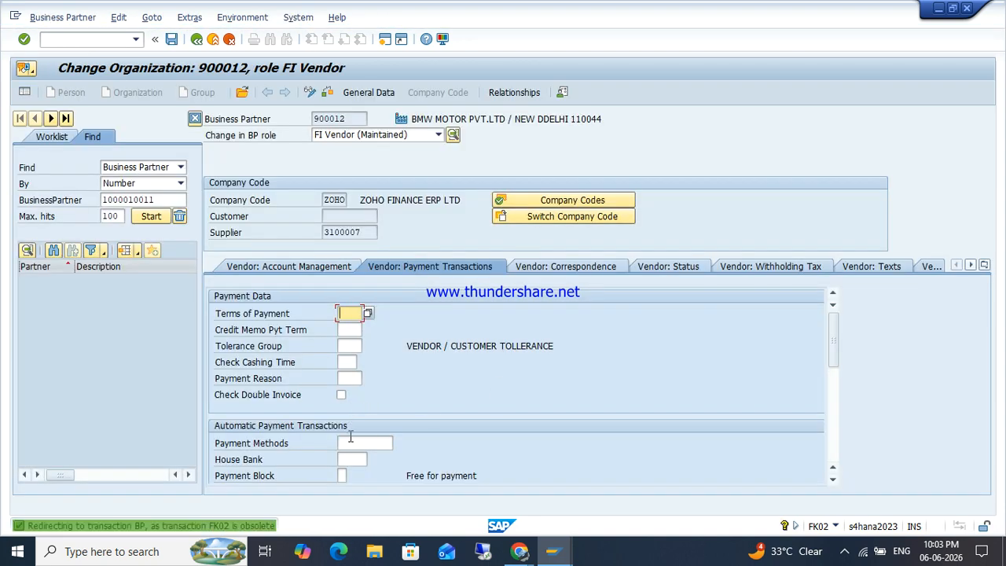
left_click(353, 443)
type("Z")
key("Return")
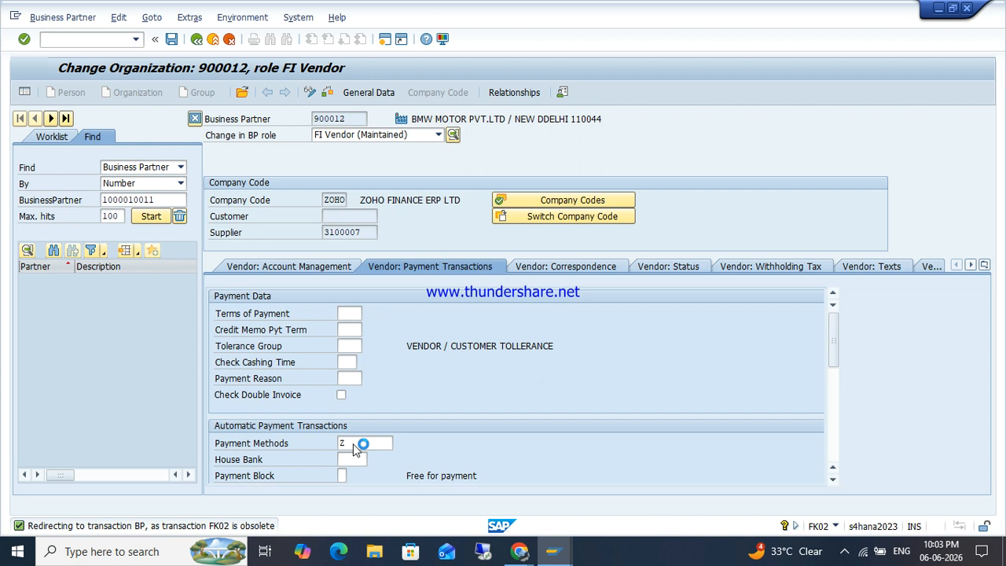
Step: Set BMW Motor's District to NEW DELHI and save the supplier changes
key("Down")
key("Down")
key("Return")
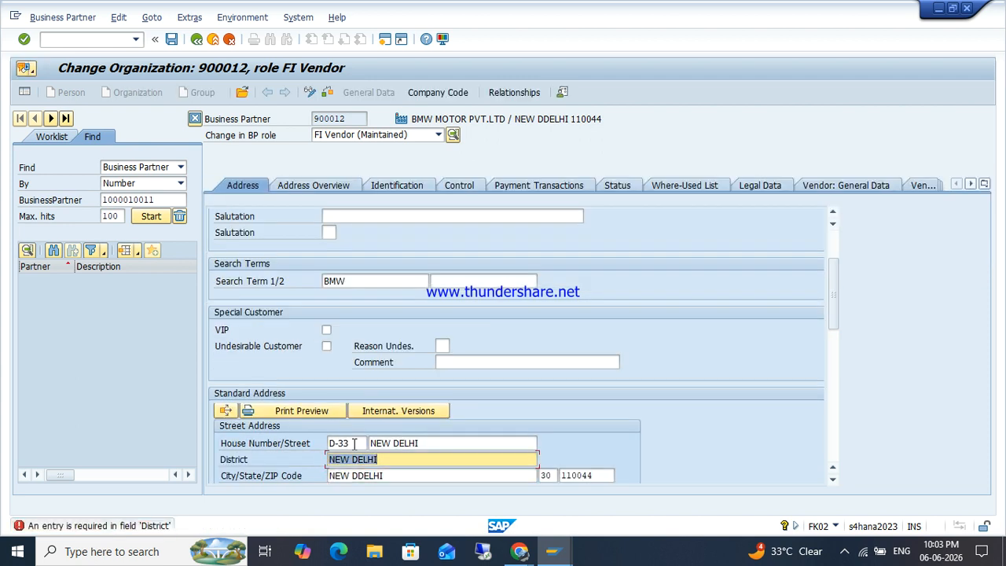
key("Return")
key("ctrl+s")
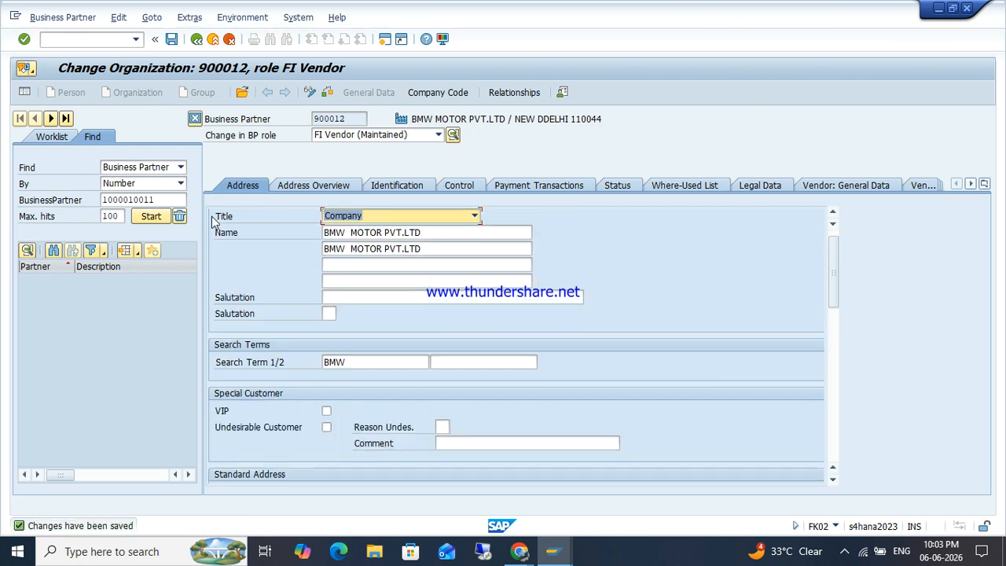
left_click(88, 40)
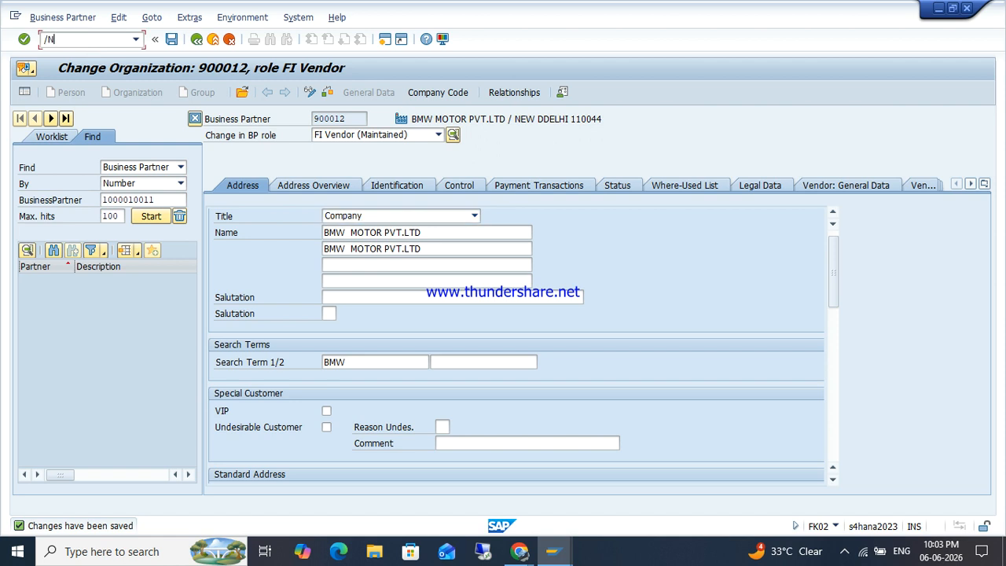
Step: Open TATA Motor's supplier 3100008 via /NFK02
type("/NFK02")
key("Return")
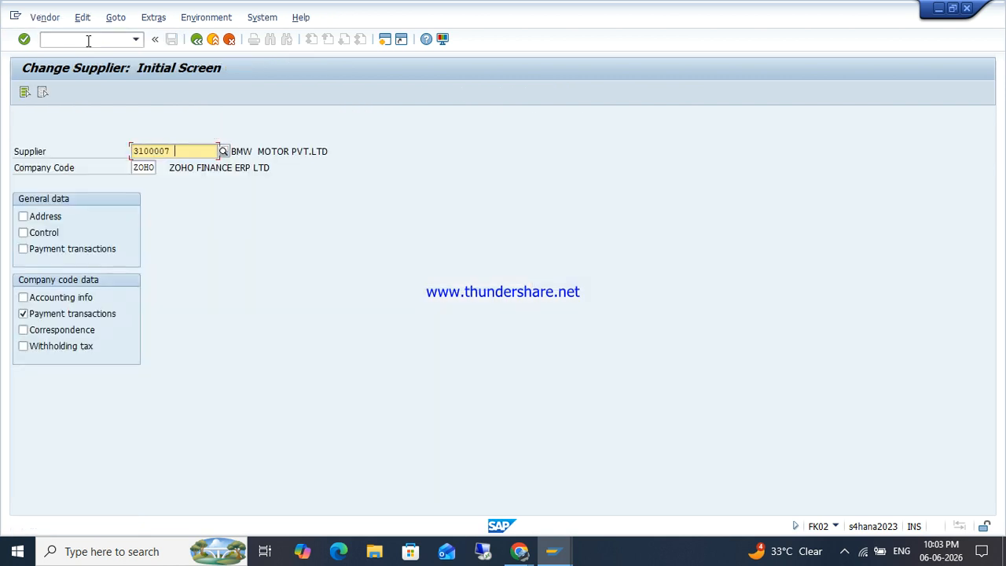
key("BackSpace")
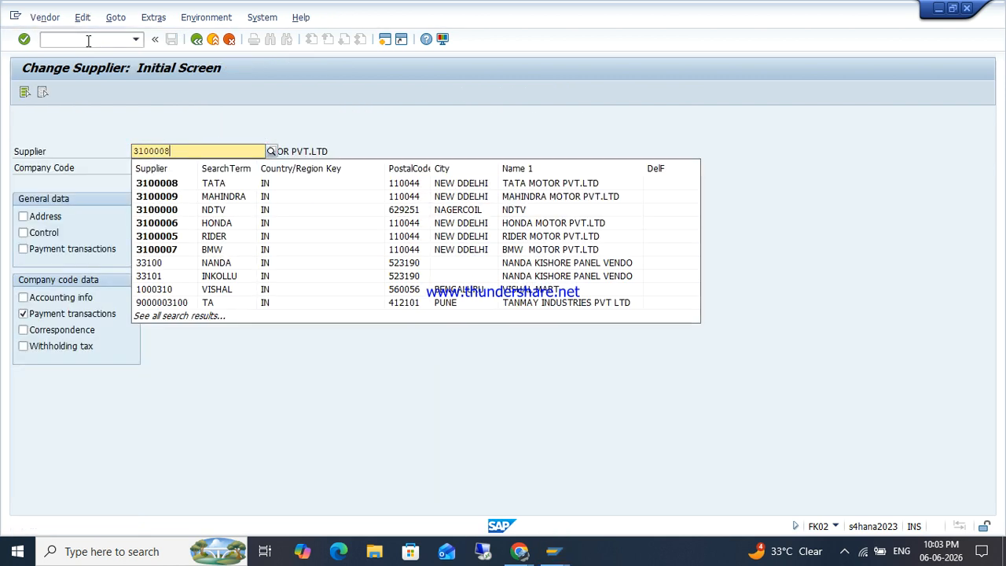
type("8")
key("Return")
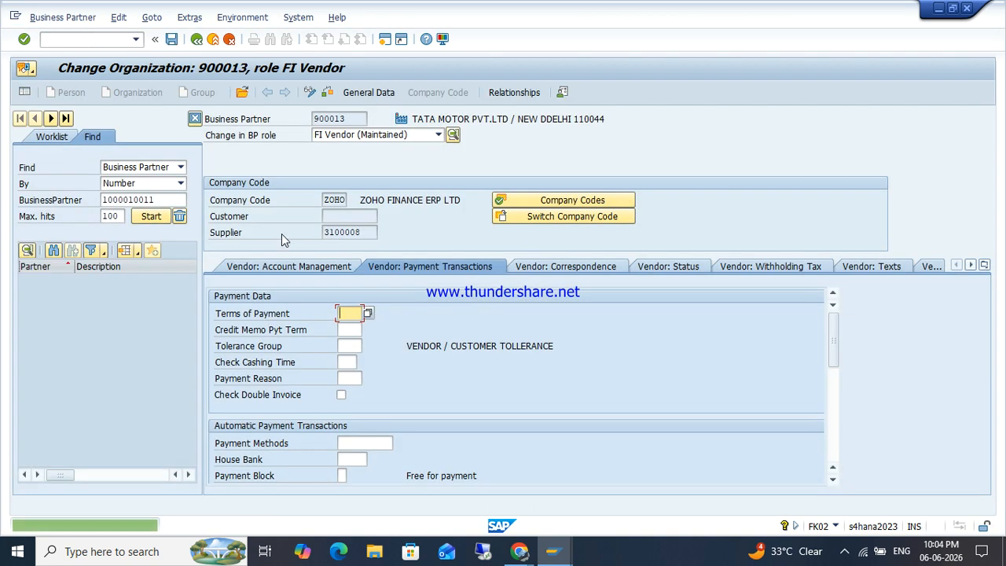
Step: Set TATA Motor's District to NEW DELHI and submit the address changes
double_click(357, 444)
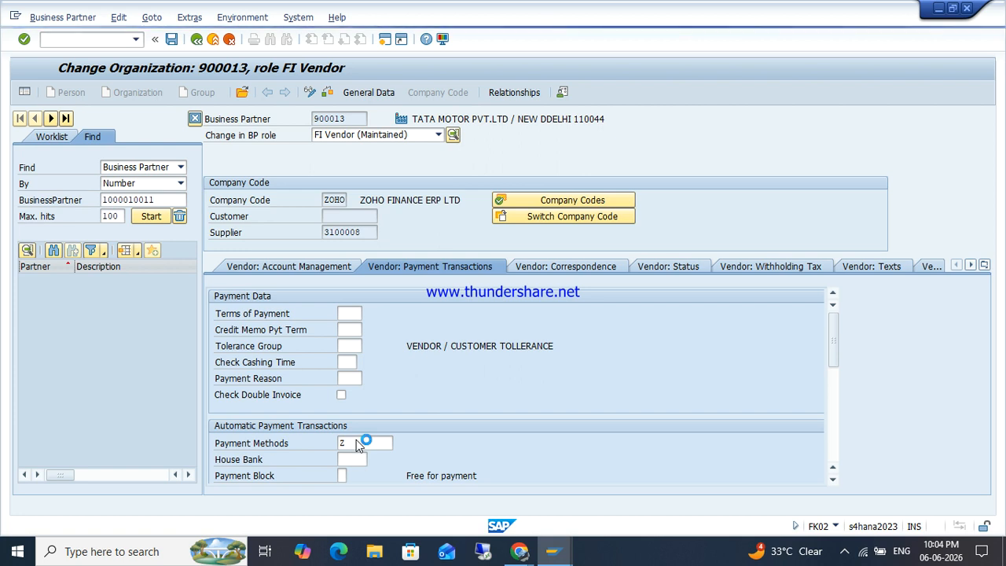
key("Down")
key("Tab")
key("Return")
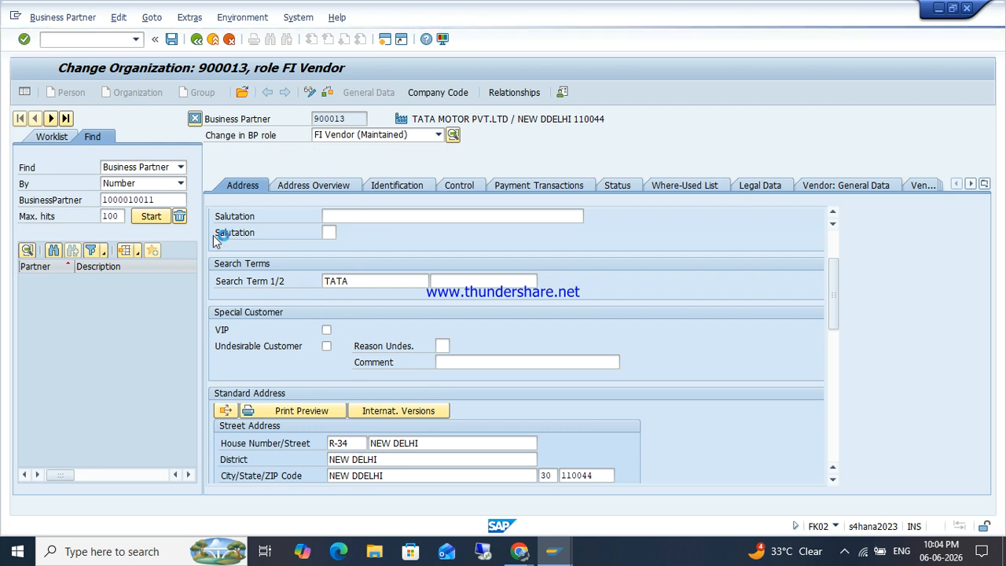
left_click(96, 40)
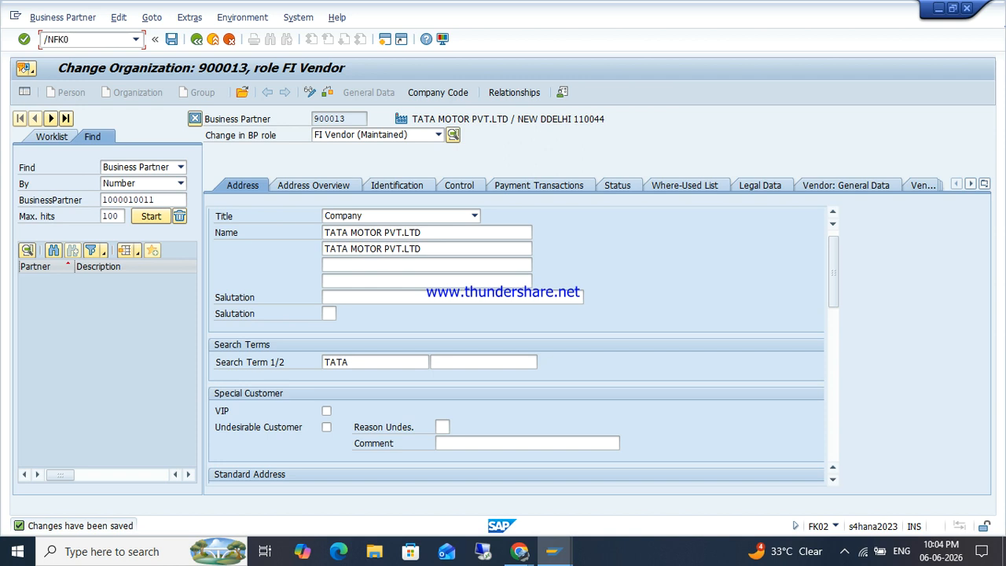
Step: Open Mahindra Motor's supplier 3100009 in Change Supplier
key("Return")
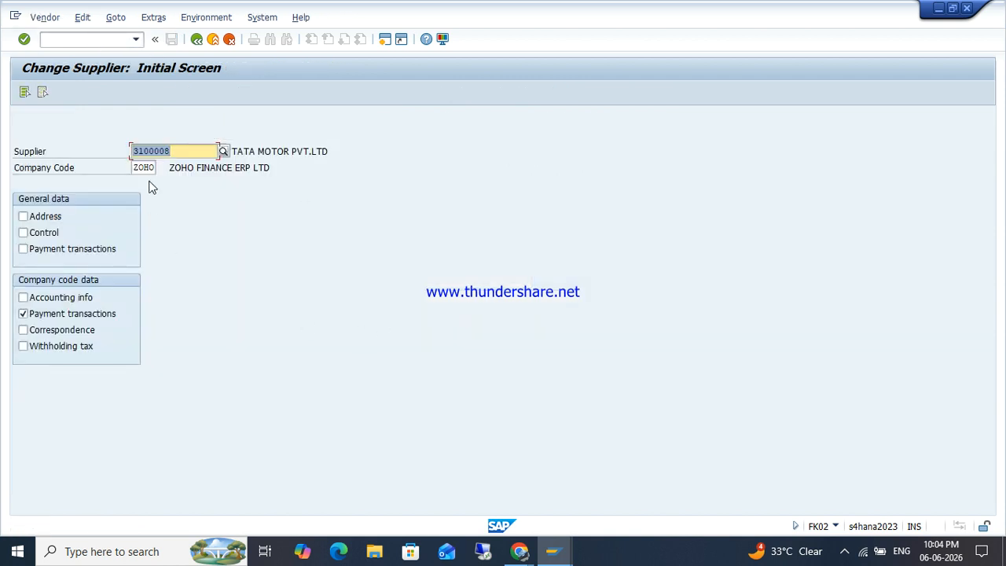
key("Return")
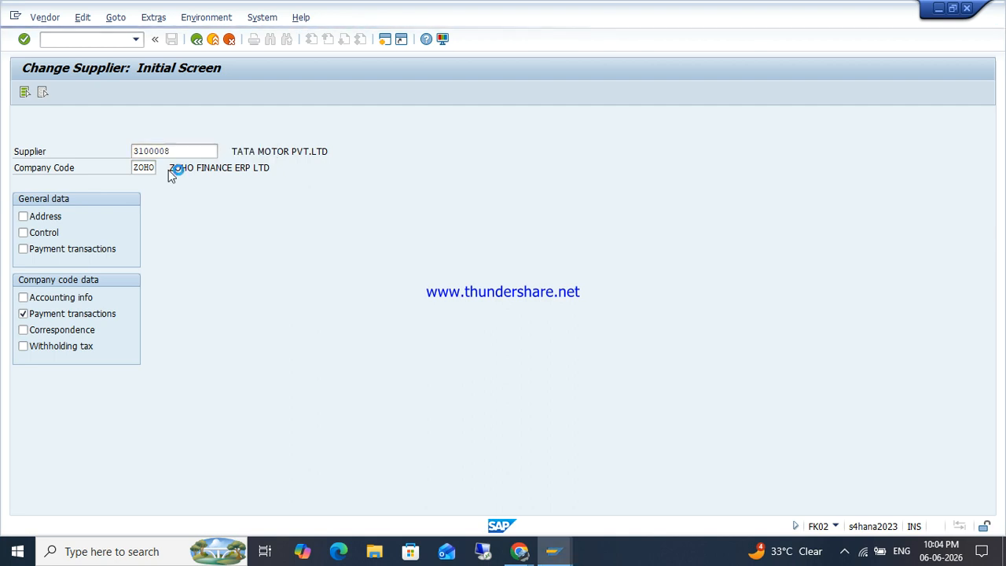
key("BackSpace")
type("9")
key("Return")
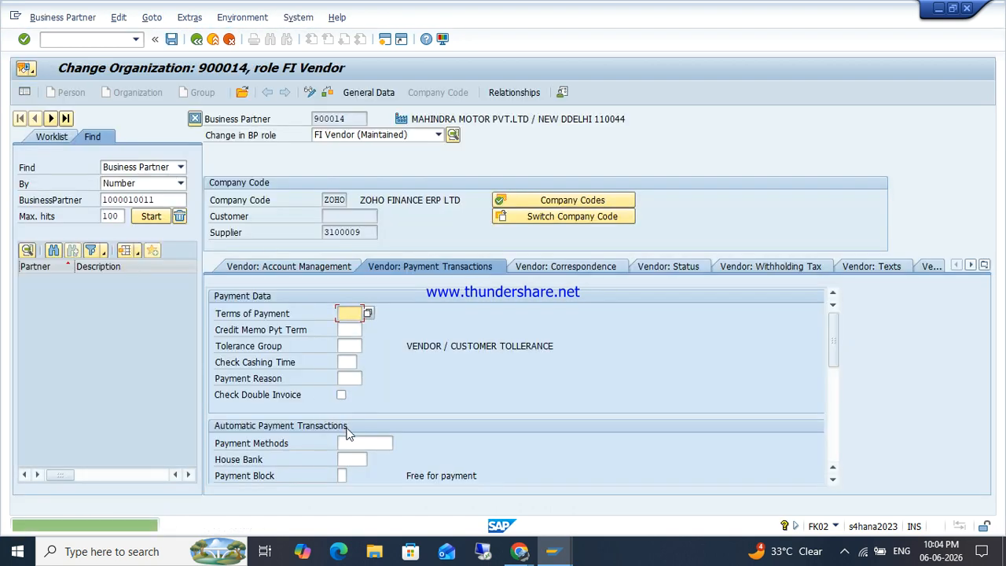
Step: Enter payment method Z for Mahindra Motor and save partner 900014
left_click(353, 443)
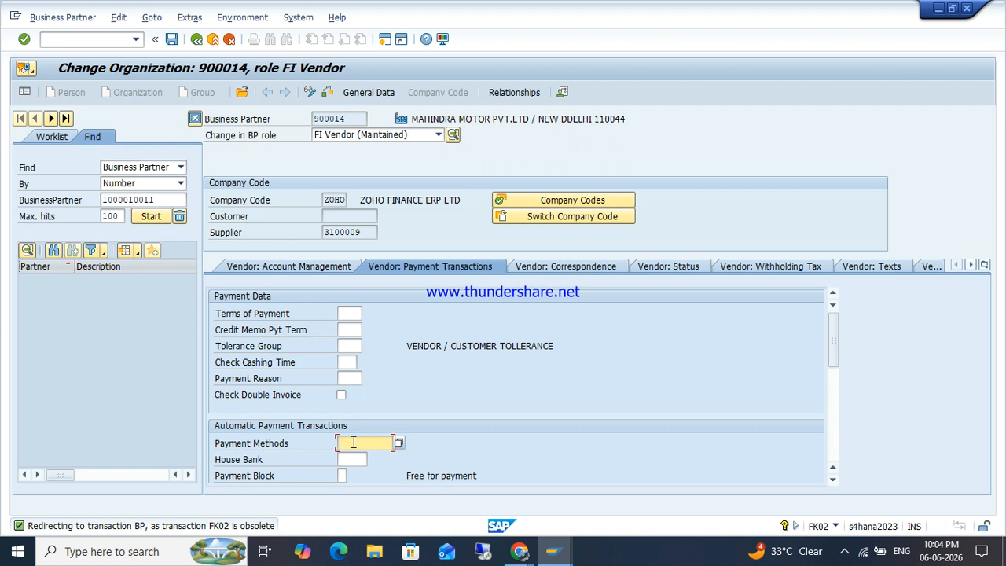
key("Return")
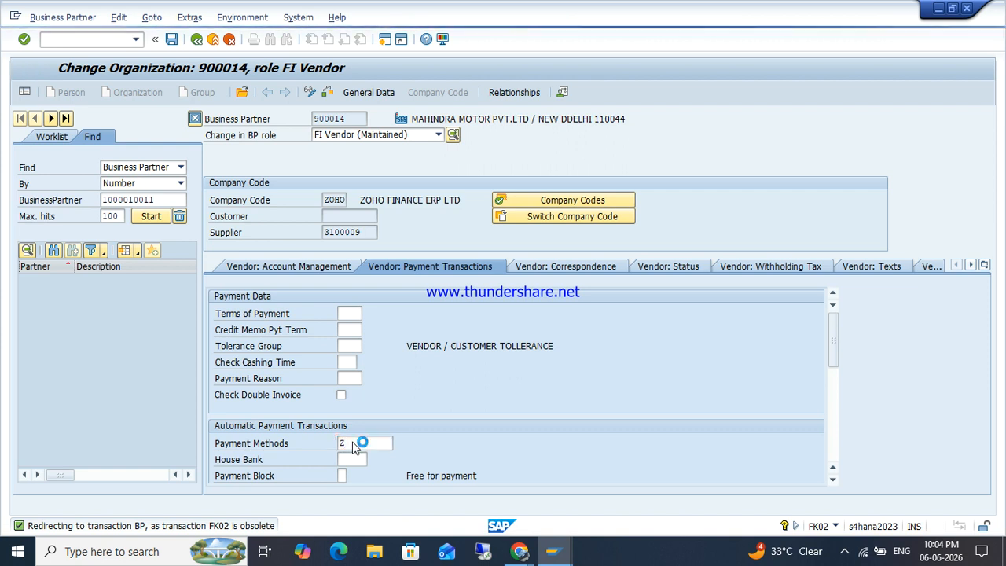
key("Return")
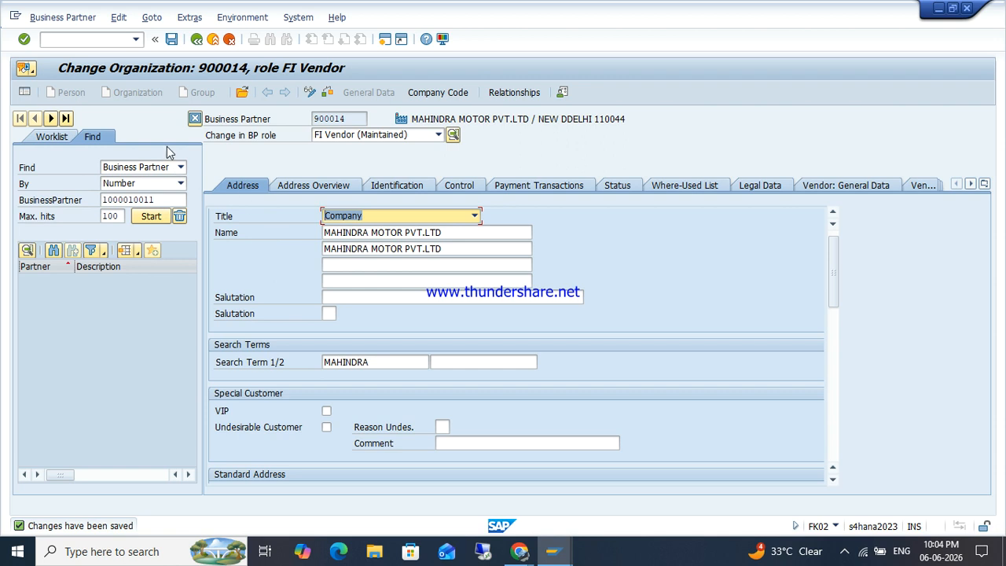
left_click(88, 37)
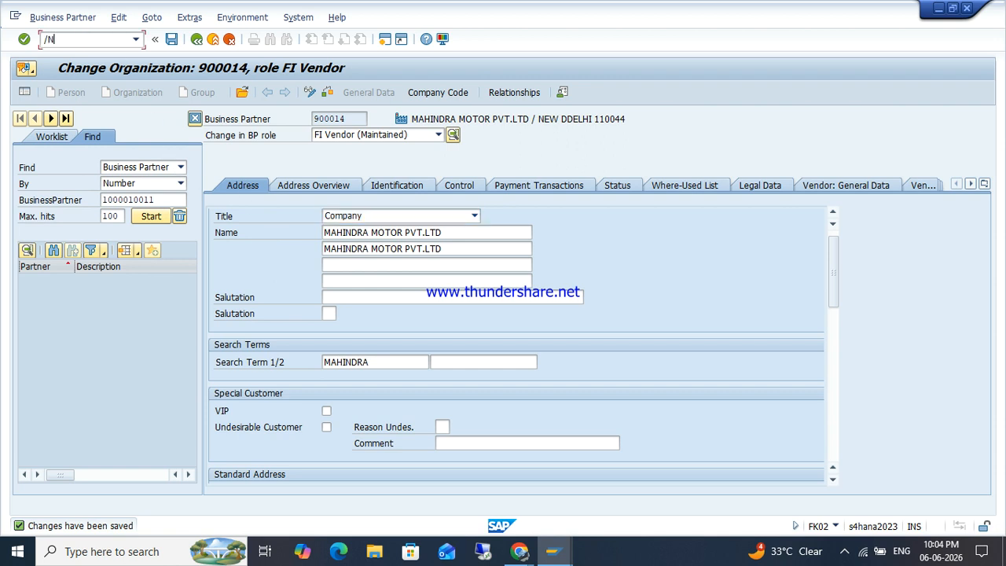
Step: In /NFK02, pick HONDA (supplier 3100006) from the Supplier search list and open its payment data
type("/NFK02")
key("Return")
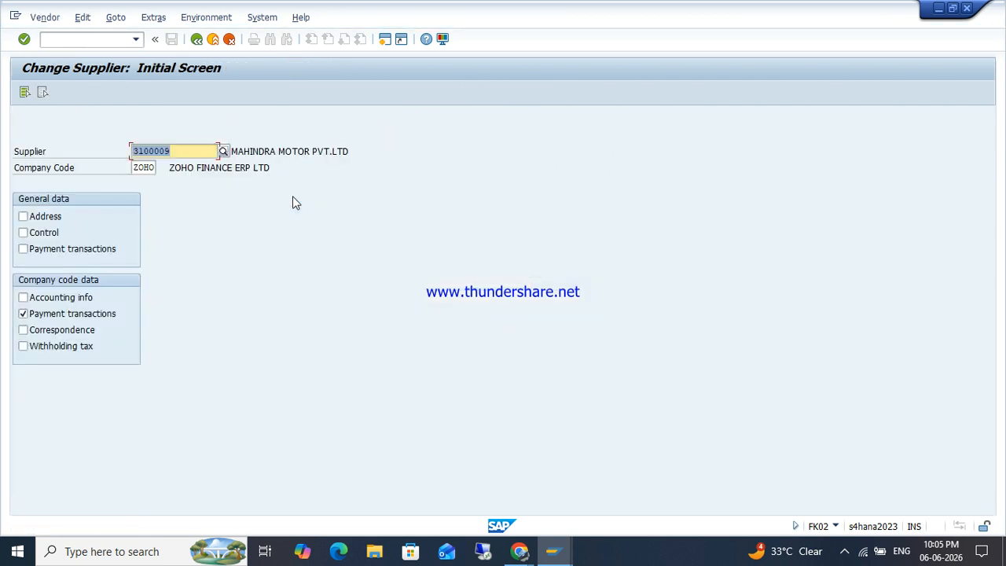
left_click(223, 152)
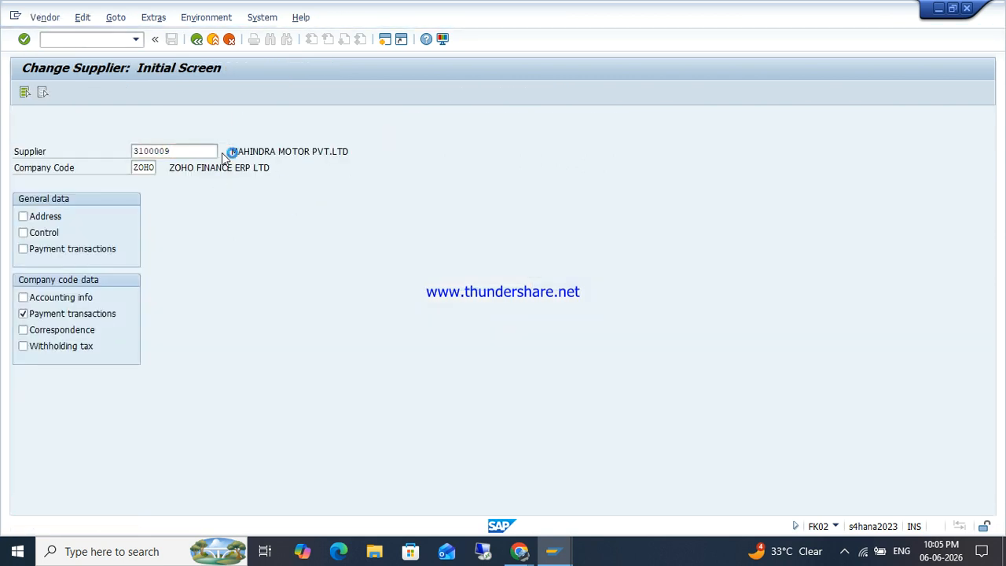
key("Return")
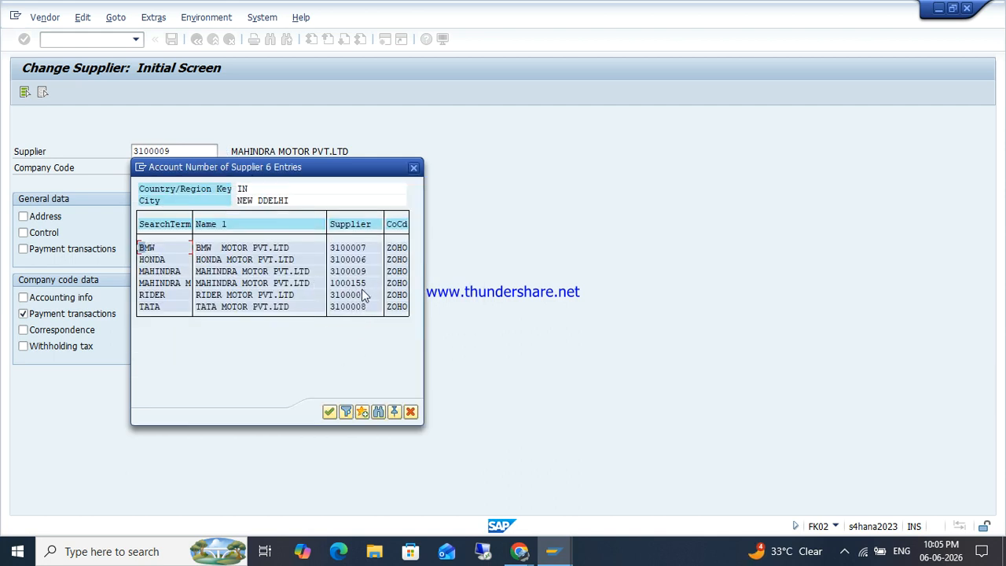
double_click(358, 262)
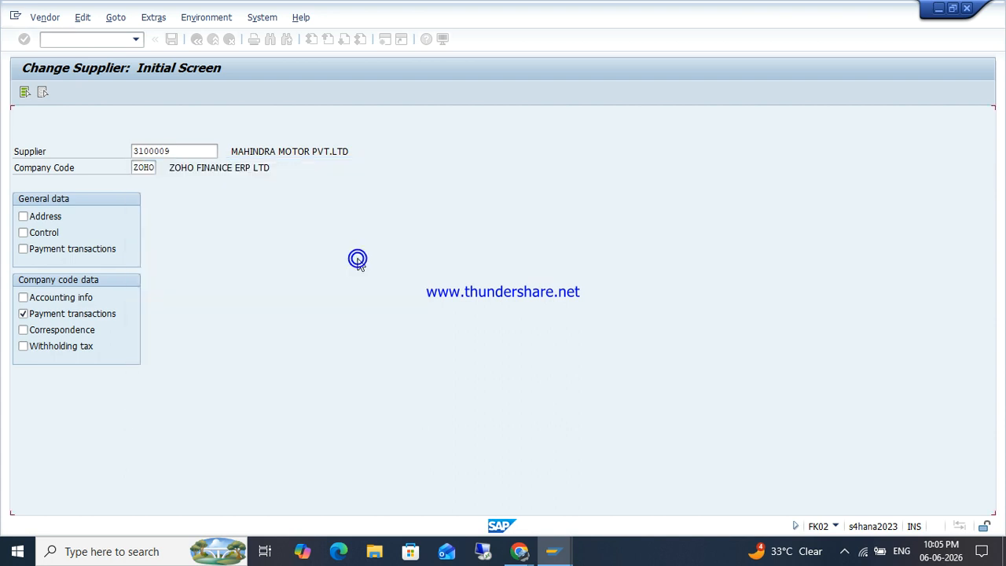
key("Return")
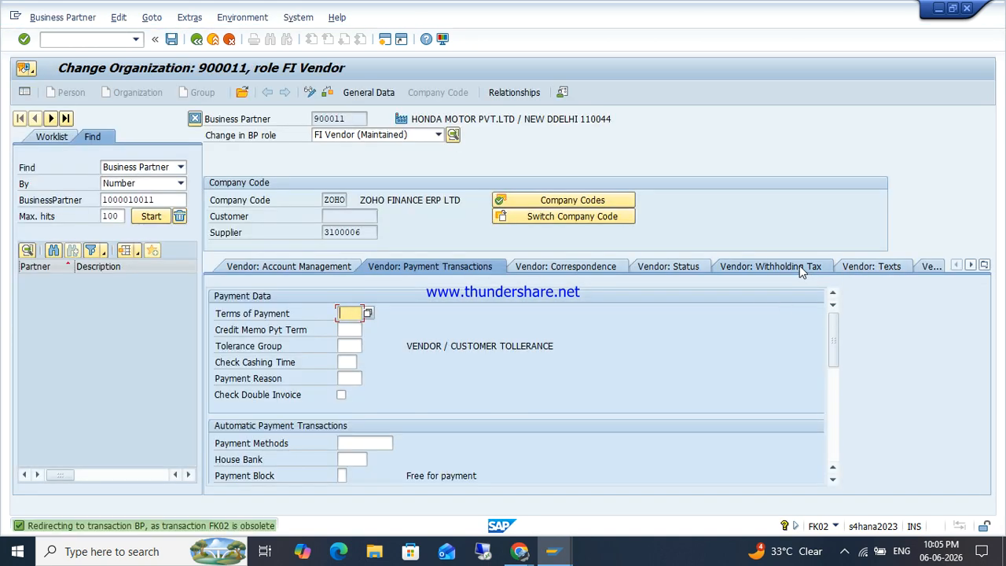
Step: Clear HONDA's two existing withholding tax rows (type Z4, codes Z5 and Z6)
left_click(800, 267)
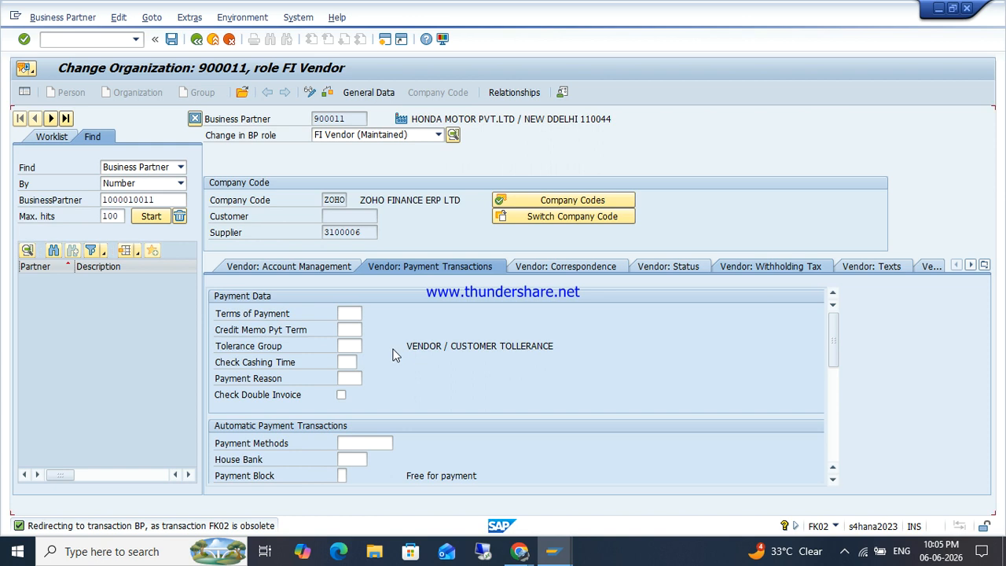
key("Tab")
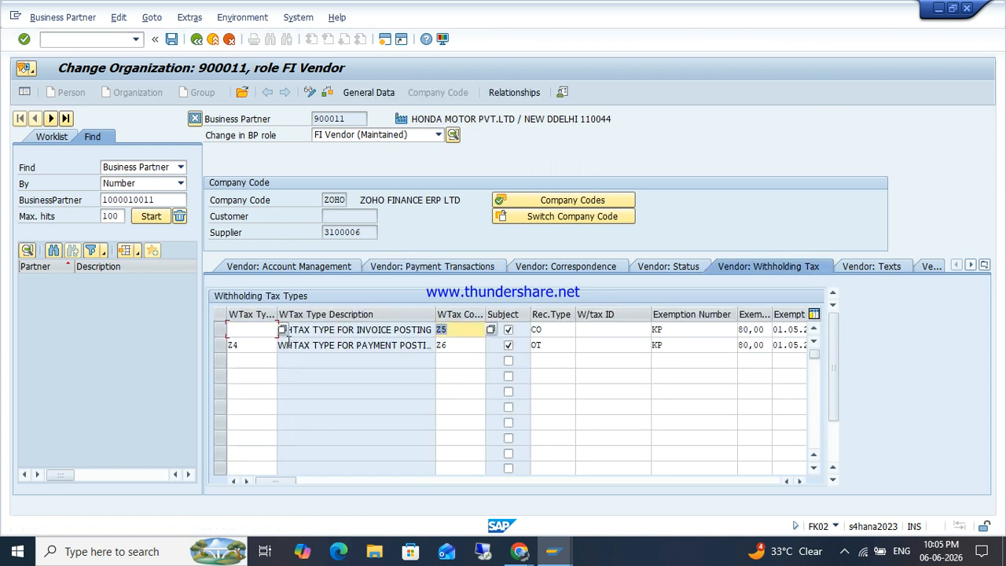
key("Delete")
key("Return")
key("Delete")
key("Tab")
key("Tab")
key("Delete")
key("Tab")
key("Delete")
key("Tab")
key("Delete")
key("Tab")
key("Delete")
key("Tab")
key("Delete")
key("Tab")
key("Delete")
key("Tab")
key("Delete")
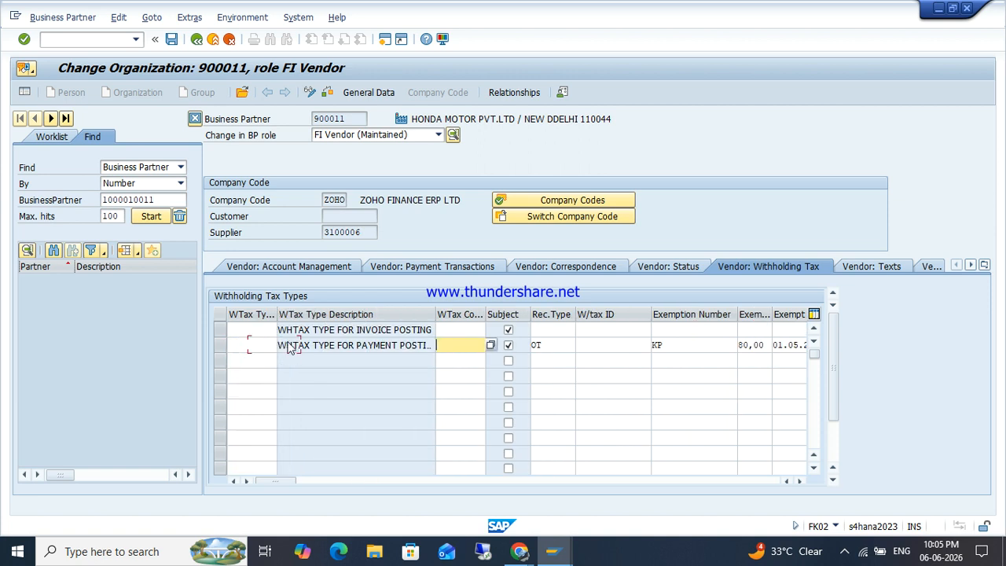
key("Delete")
key("Tab")
key("Tab")
key("Delete")
key("Tab")
key("Delete")
key("Tab")
key("Delete")
key("Tab")
key("Delete")
key("Tab")
key("Delete")
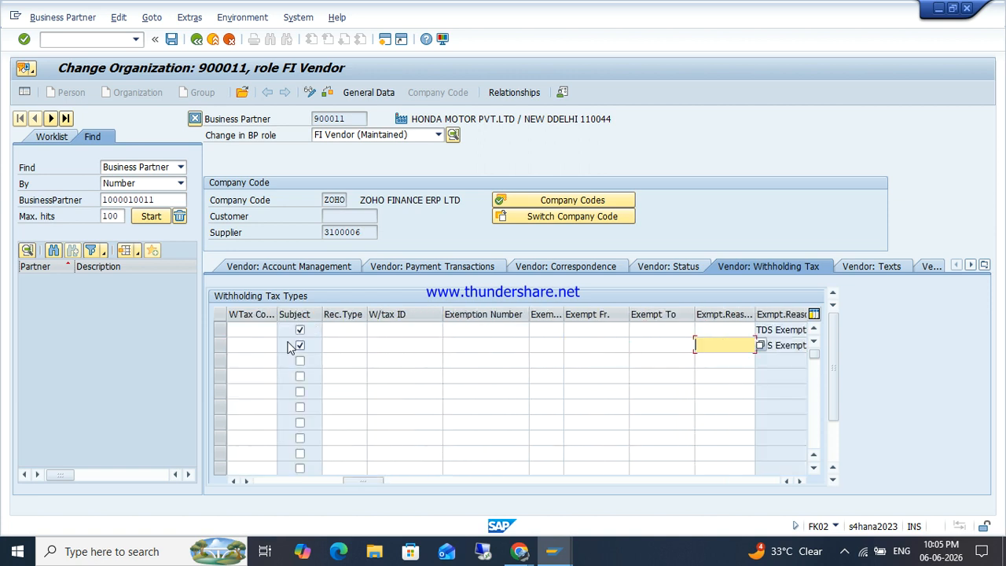
key("Tab")
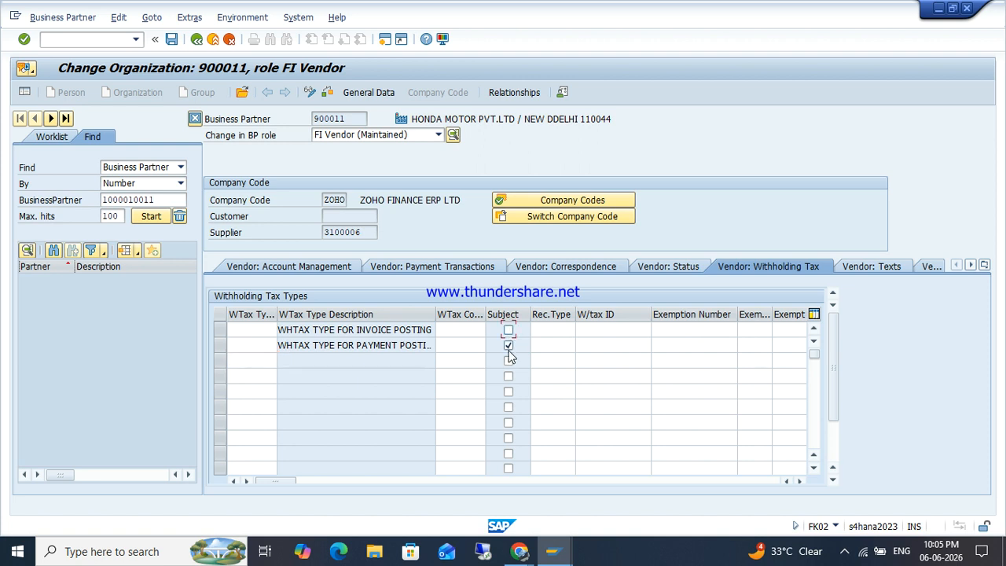
key("Return")
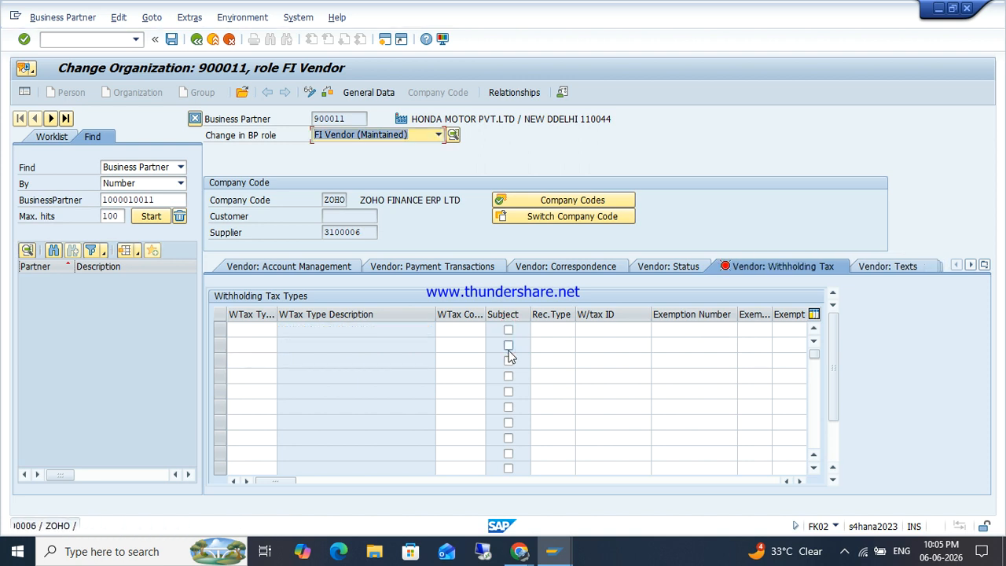
Step: Enter withholding tax types Z3 and Z4 in the WTax Type column and confirm
left_click(258, 331)
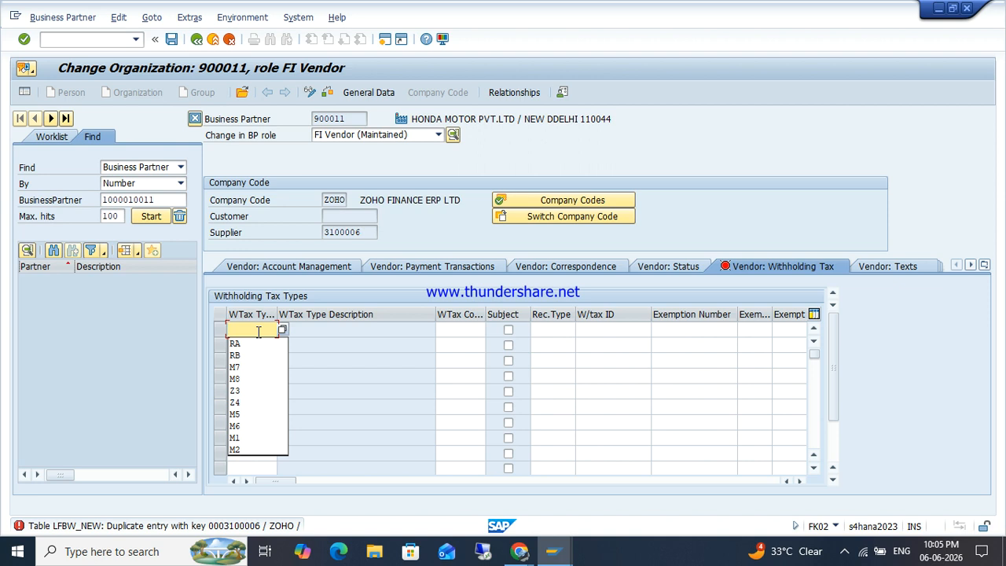
type("Z3")
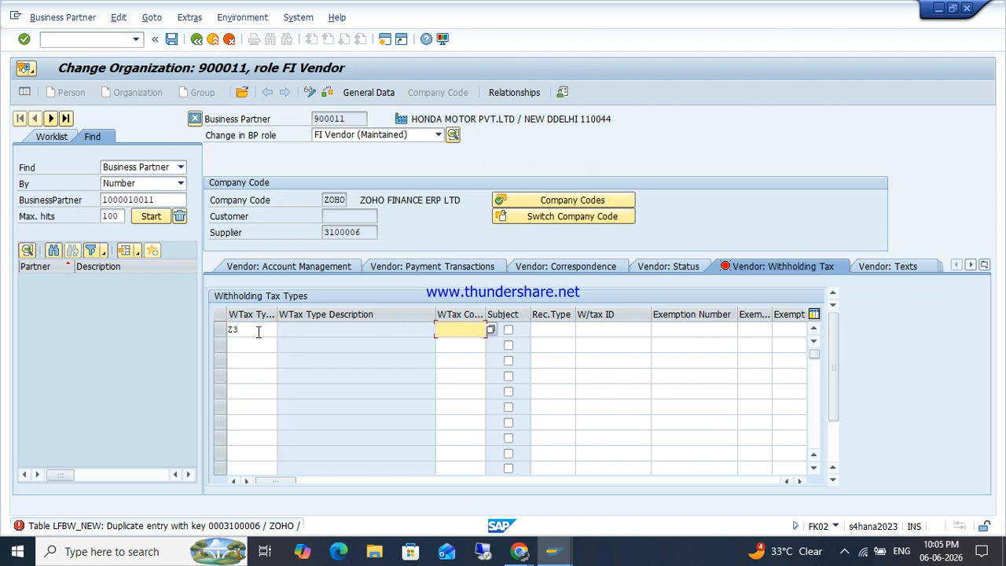
key("Down")
key("Left")
type("Z4")
key("Return")
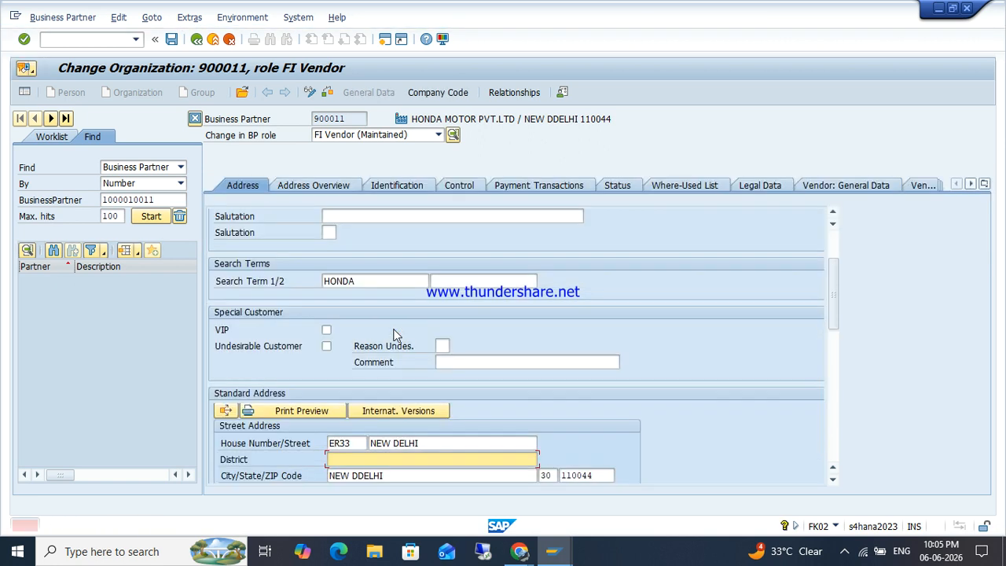
Step: Set HONDA's District to NEW DELHI, give it payment method Z, and save
key("Down")
key("Tab")
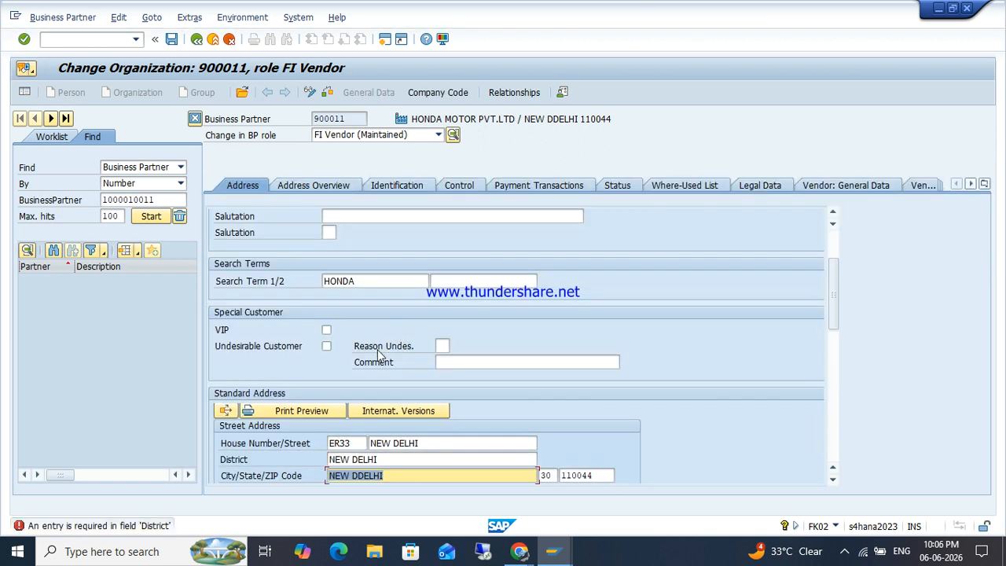
left_click(457, 96)
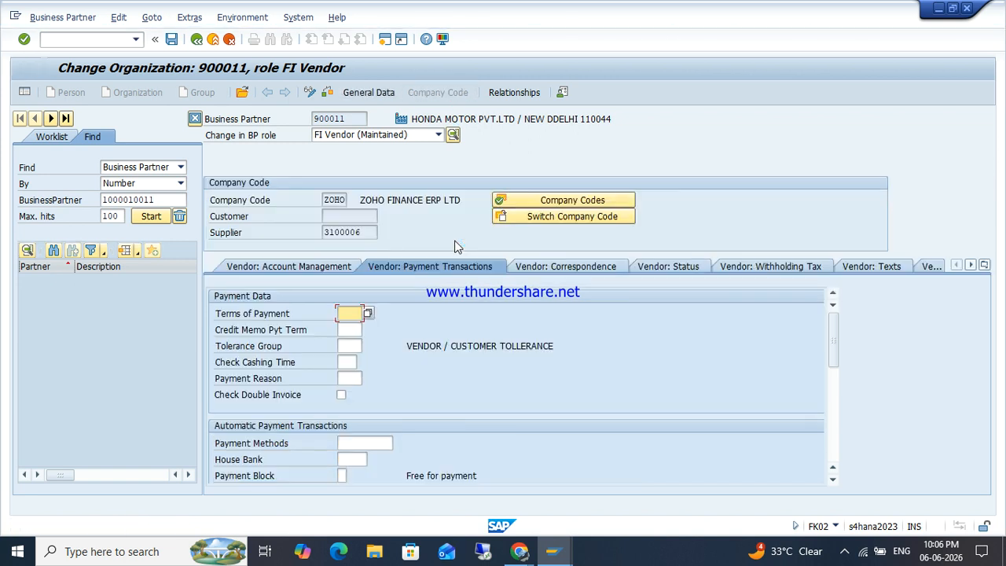
left_click(345, 440)
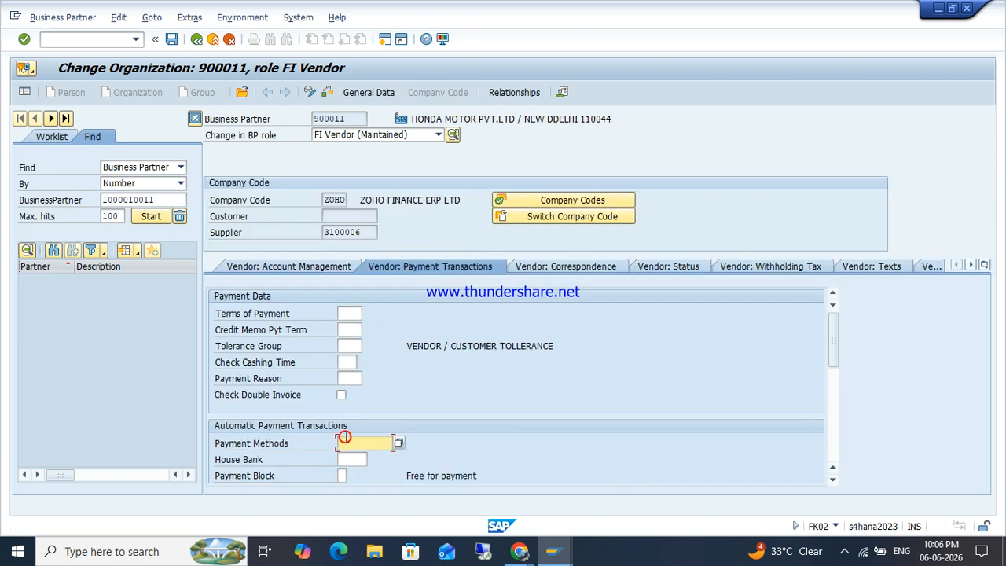
type("2")
key("Return")
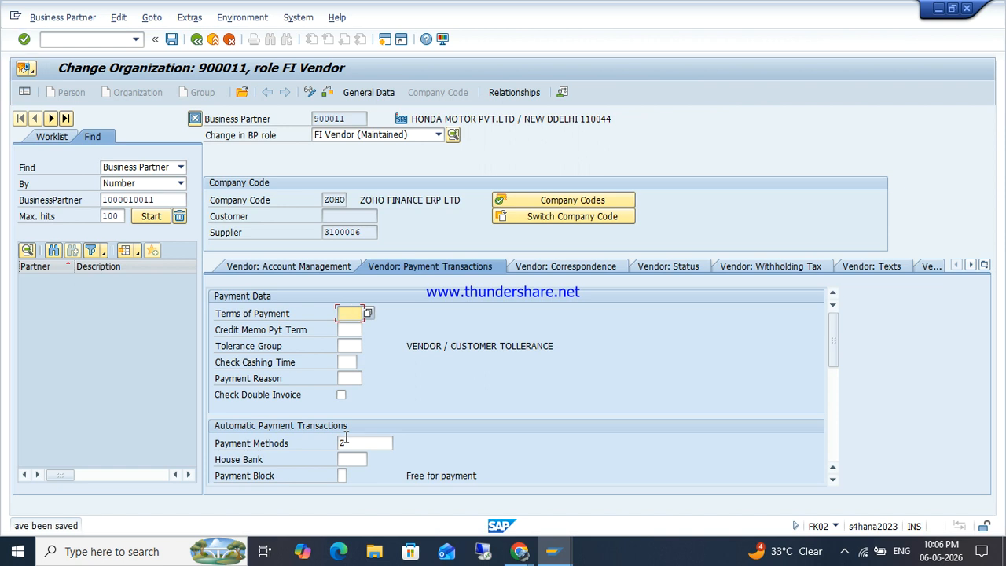
left_click(78, 43)
Step: Exit to the SAP main menu and minimize the SAP windows
key("Return")
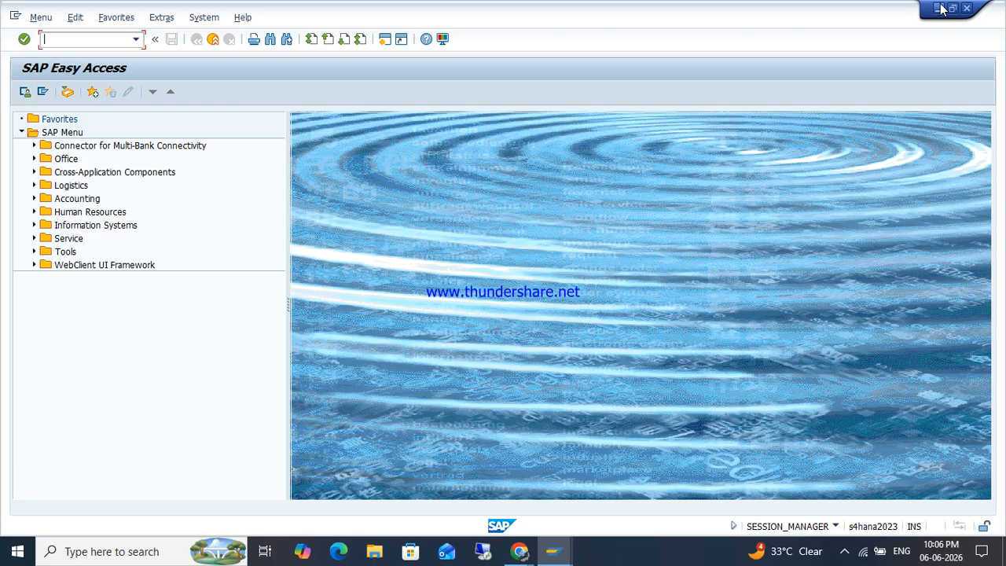
left_click(940, 8)
left_click(938, 6)
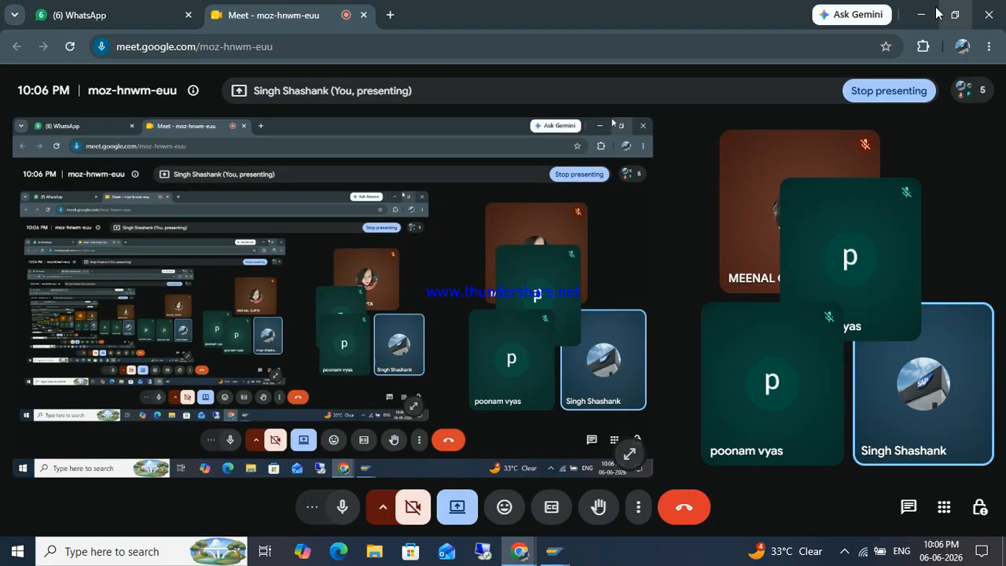
left_click(844, 550)
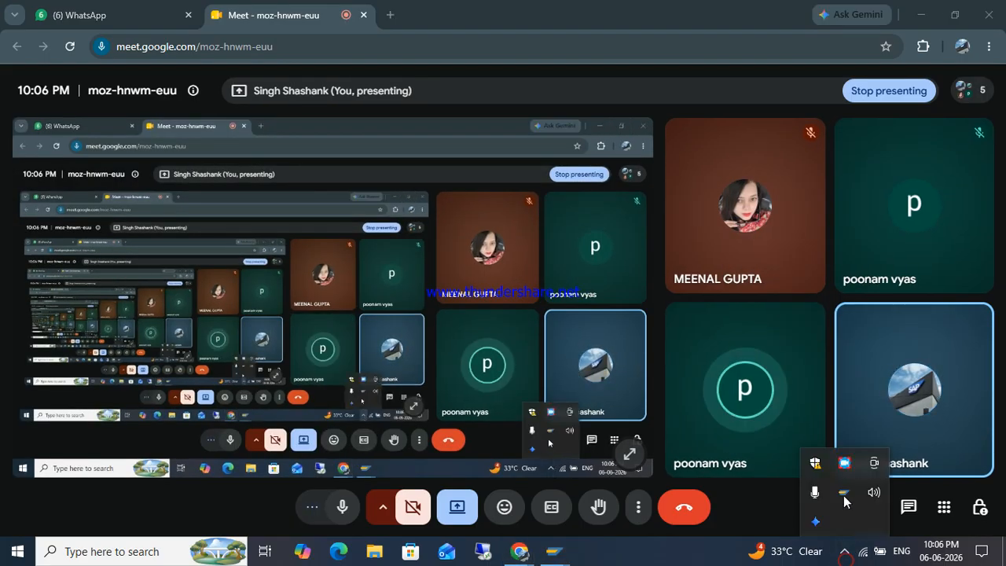